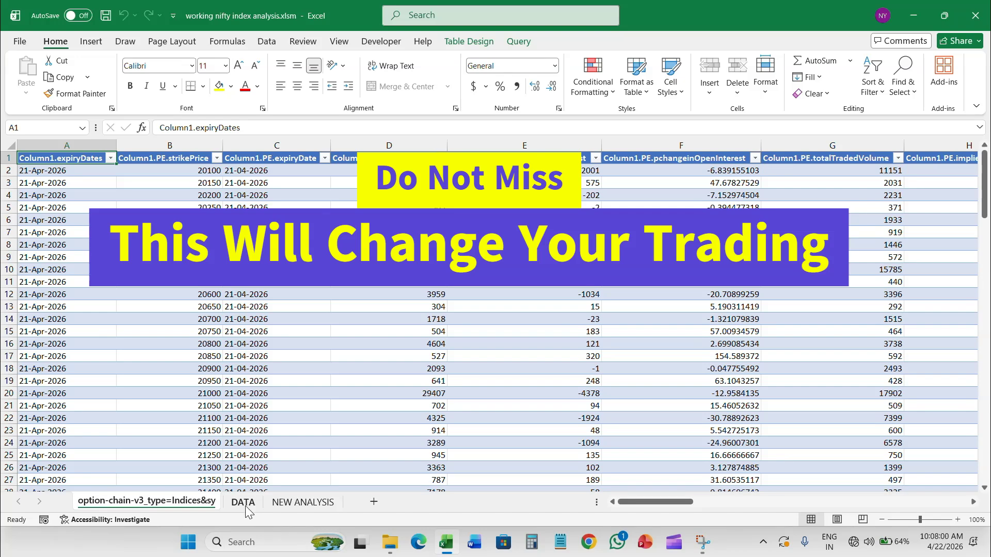
{"action": "left_click", "coordinate": [246, 505]}
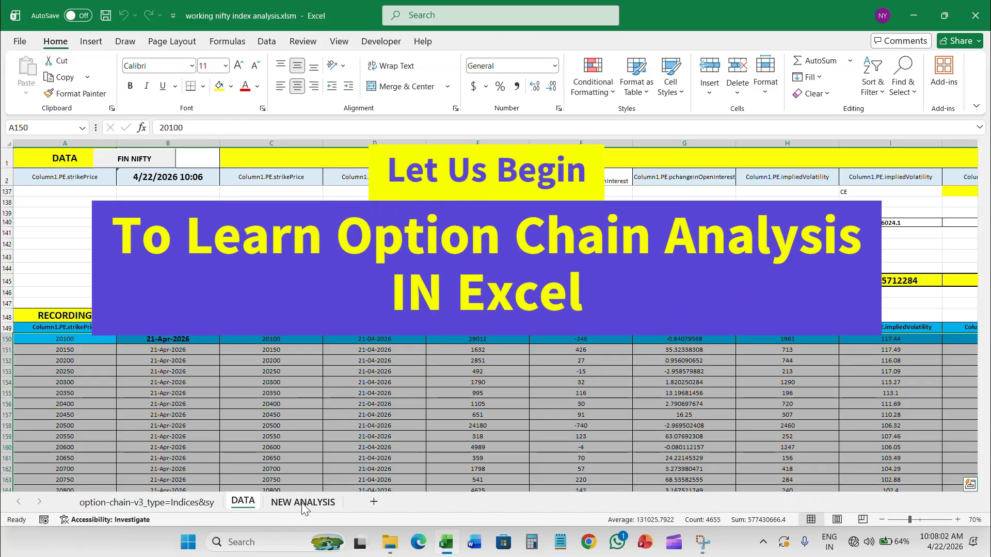
{"action": "left_click", "coordinate": [306, 502]}
{"action": "left_click", "coordinate": [181, 507]}
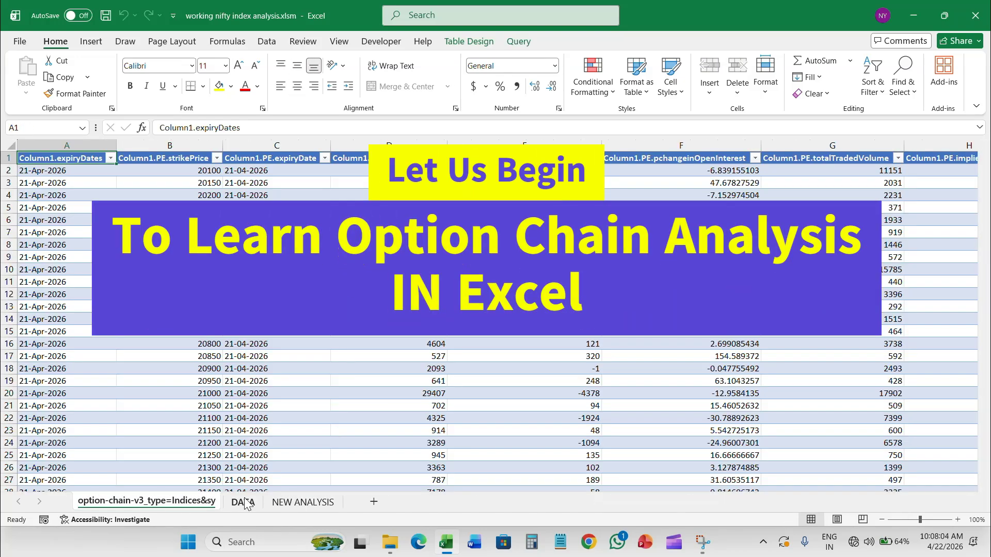
{"action": "left_click", "coordinate": [244, 503]}
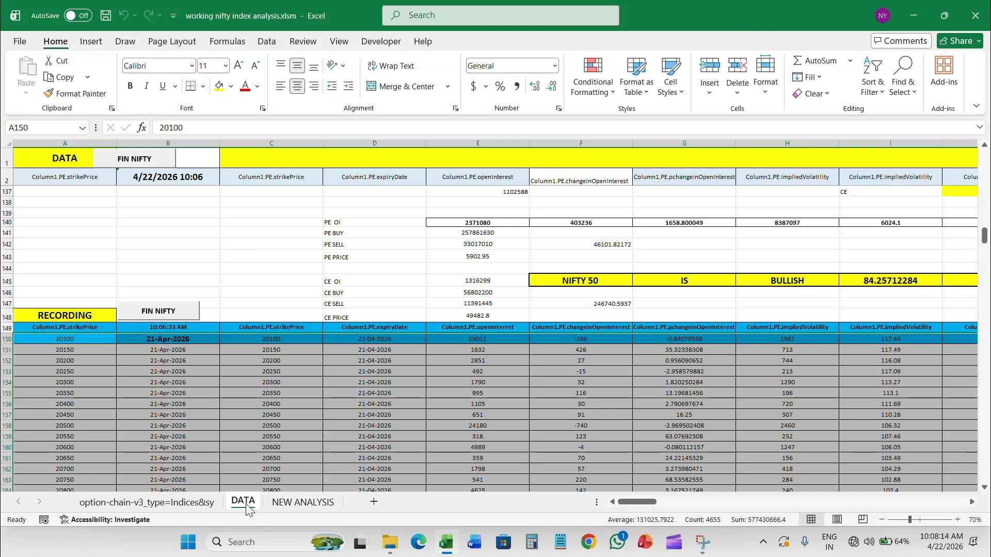
Add a new worksheet directly before the DATA sheet and name it "option chain analysis".
{"action": "left_click", "coordinate": [374, 502]}
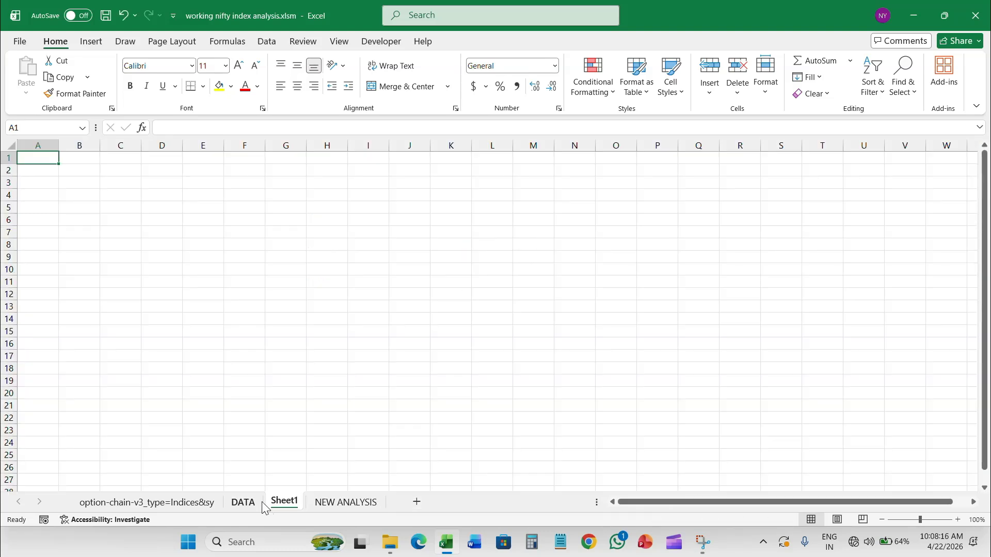
{"action": "mouse_move", "coordinate": [287, 504]}
{"action": "left_mouse_down"}
{"action": "mouse_move", "coordinate": [228, 502]}
{"action": "mouse_move", "coordinate": [242, 502]}
{"action": "left_mouse_up"}
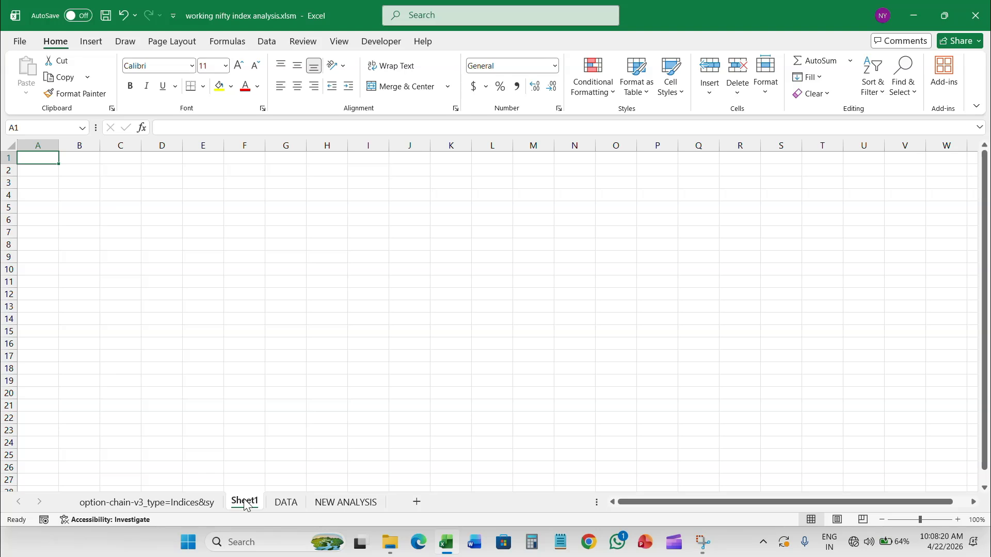
{"action": "right_click", "coordinate": [246, 502]}
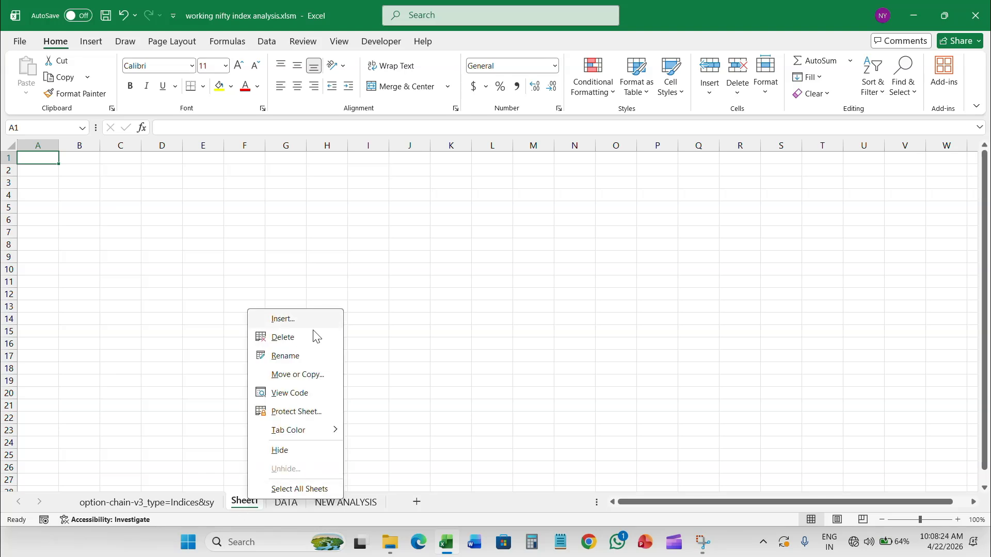
{"action": "left_click", "coordinate": [305, 356]}
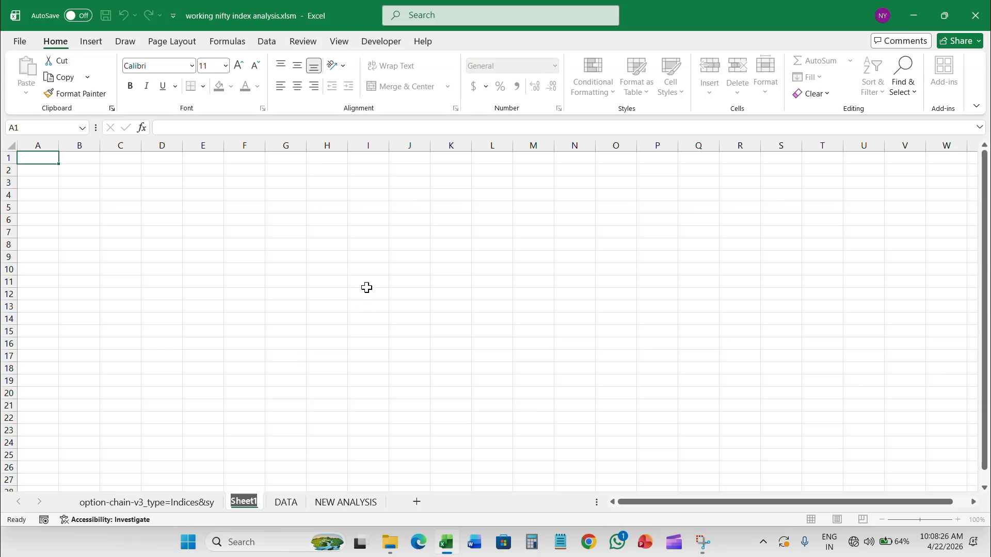
{"action": "left_click", "coordinate": [254, 496]}
{"action": "double_click", "coordinate": [254, 497]}
{"action": "type", "text": "option ch"}
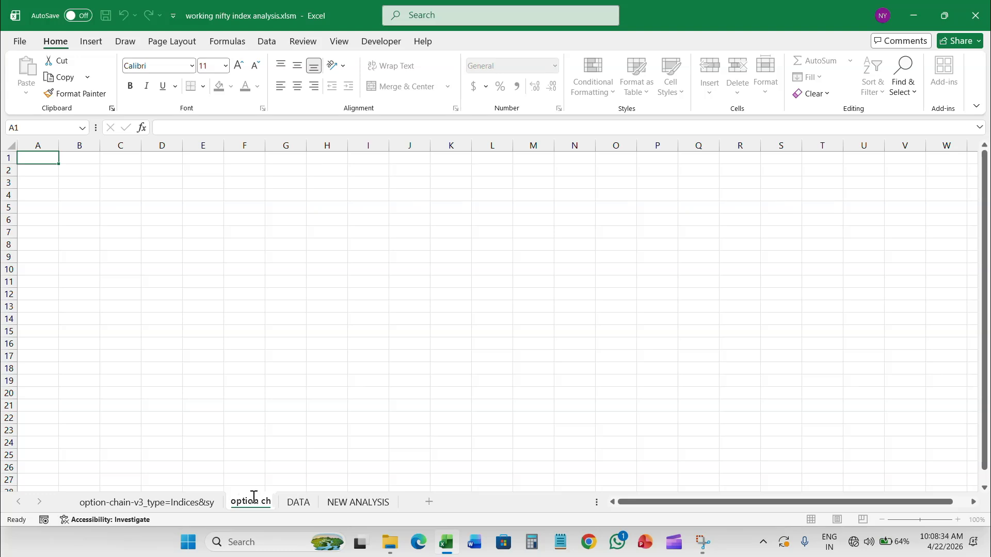
{"action": "type", "text": "ain analysisx"}
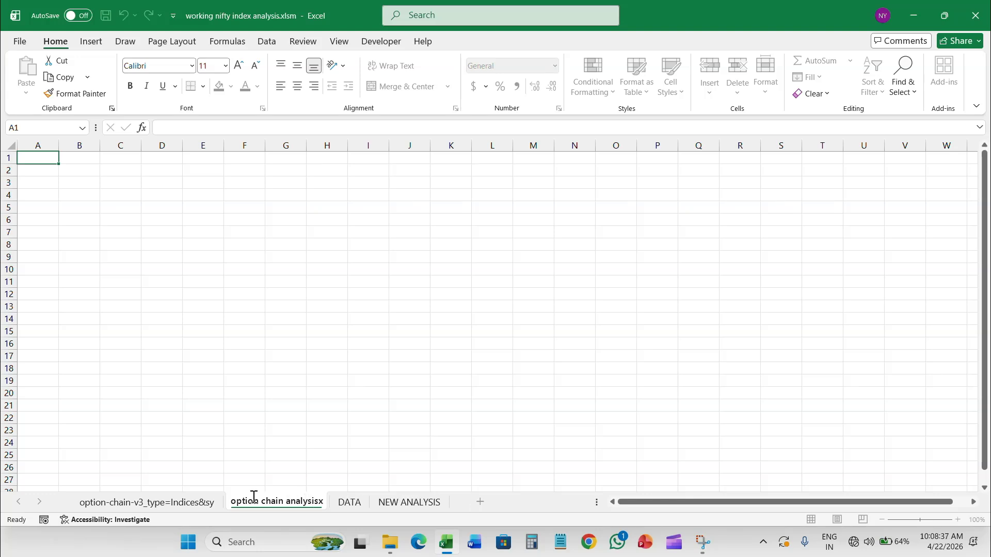
{"action": "key", "text": "BackSpace"}
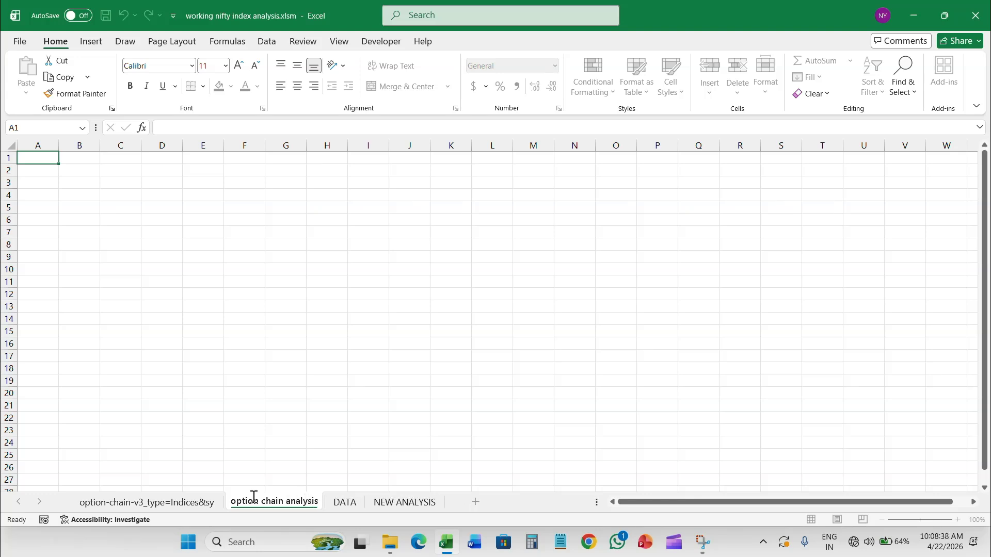
{"action": "left_click", "coordinate": [345, 503]}
Look over the DATA sheet's rows and the charts, prediction tables and Nifty-50 price action area on the NEW ANALYSIS sheet.
{"action": "scroll", "coordinate": [348, 362], "scroll_direction": "down", "scroll_amount": 20}
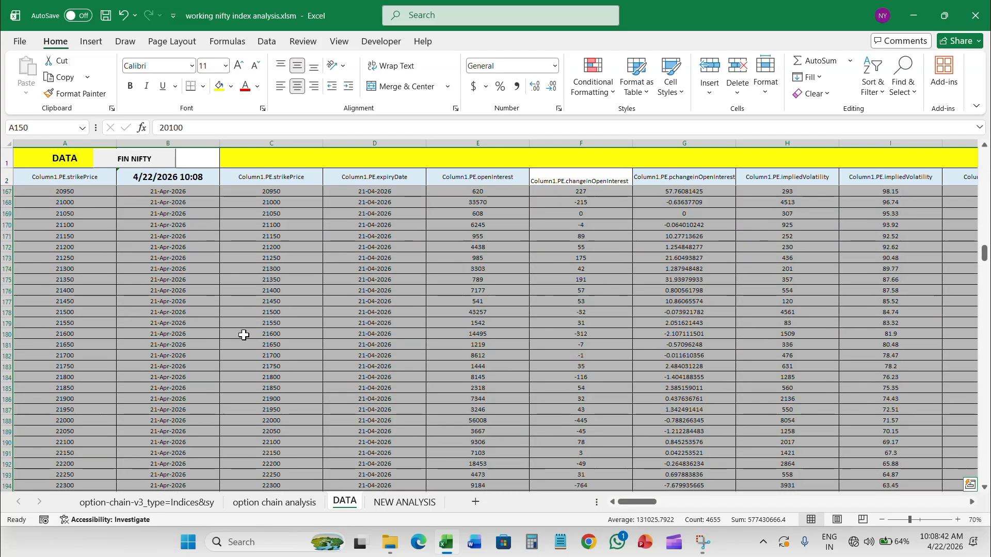
{"action": "left_click", "coordinate": [405, 503]}
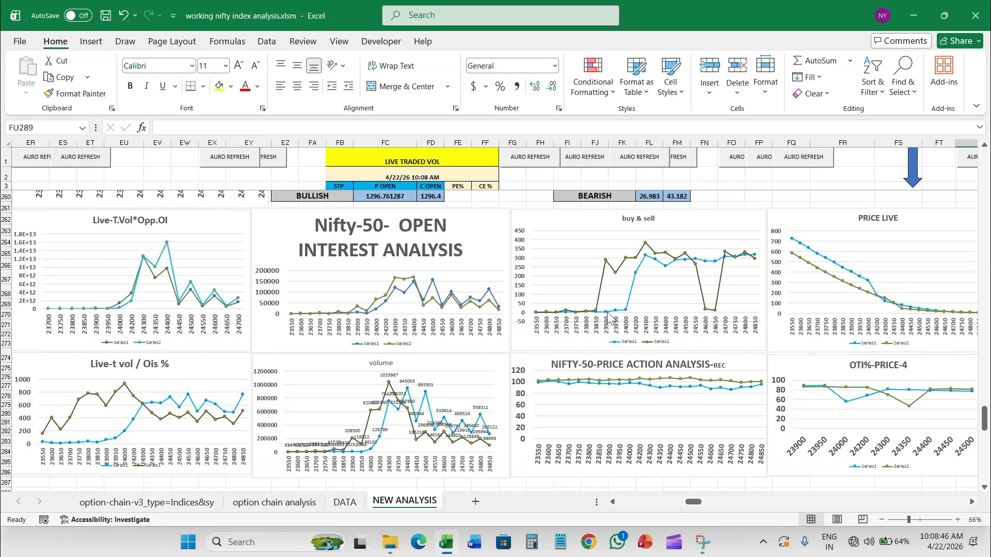
{"action": "scroll", "coordinate": [455, 345], "scroll_direction": "up", "scroll_amount": 5}
{"action": "scroll", "coordinate": [454, 345], "scroll_direction": "up", "scroll_amount": 5}
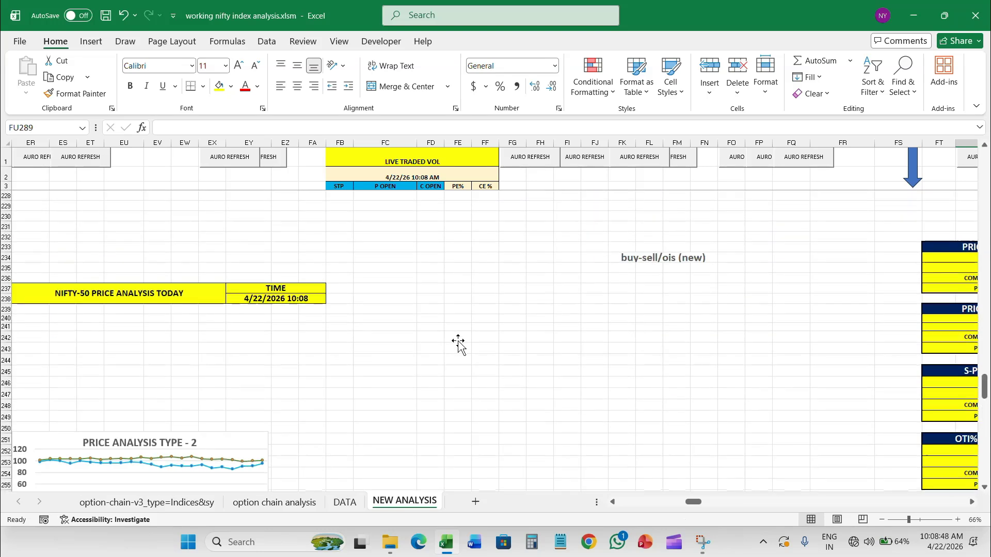
{"action": "scroll", "coordinate": [457, 342], "scroll_direction": "left", "scroll_amount": 10}
{"action": "scroll", "coordinate": [459, 340], "scroll_direction": "left", "scroll_amount": 10}
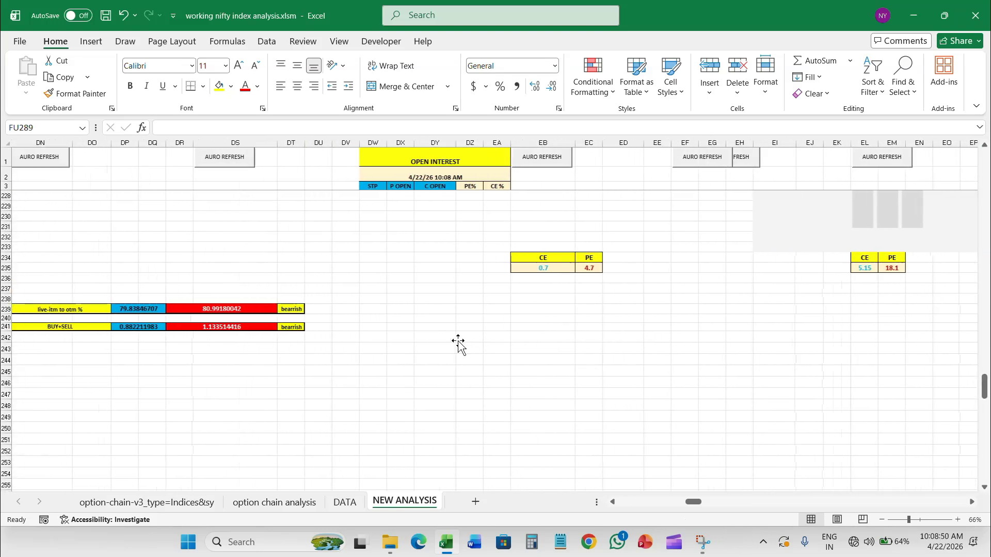
{"action": "scroll", "coordinate": [458, 342], "scroll_direction": "down", "scroll_amount": 1}
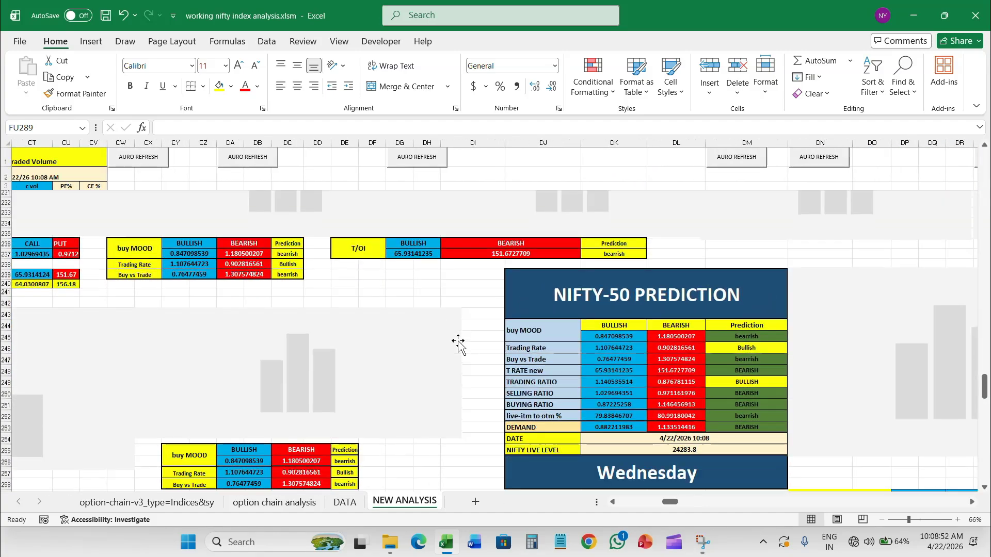
{"action": "scroll", "coordinate": [458, 342], "scroll_direction": "left", "scroll_amount": 5}
{"action": "scroll", "coordinate": [458, 342], "scroll_direction": "left", "scroll_amount": 2}
{"action": "scroll", "coordinate": [458, 342], "scroll_direction": "up", "scroll_amount": 6}
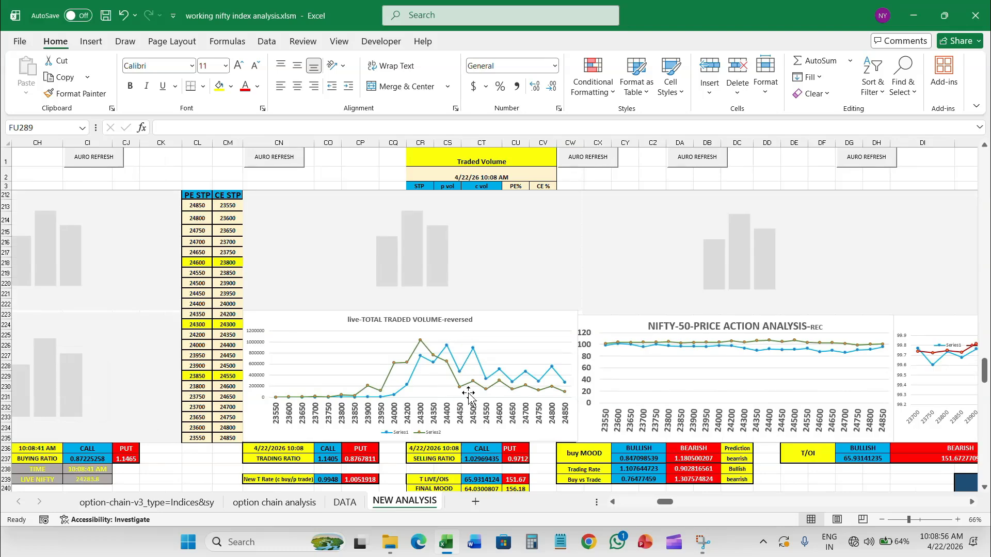
{"action": "scroll", "coordinate": [469, 395], "scroll_direction": "left", "scroll_amount": 2}
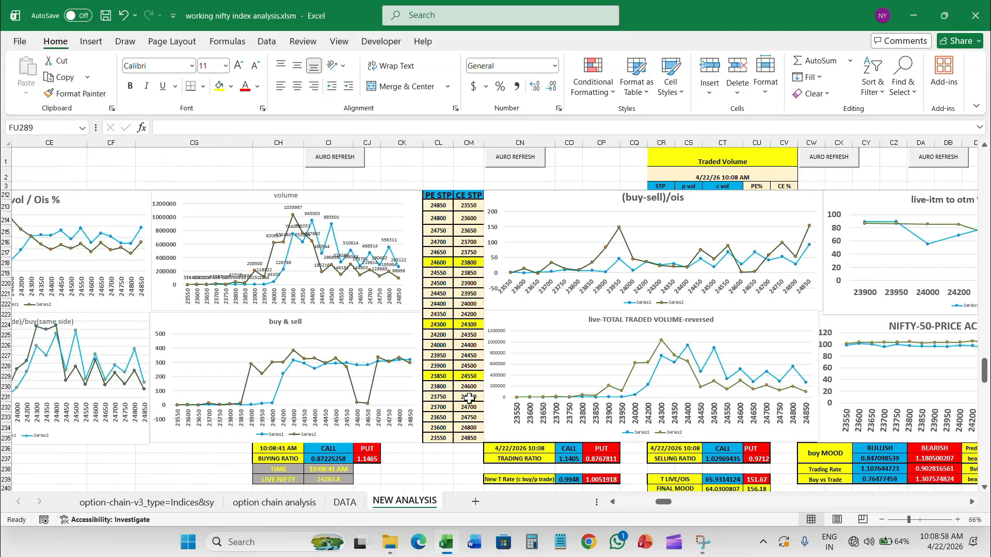
{"action": "scroll", "coordinate": [494, 419], "scroll_direction": "right", "scroll_amount": 2}
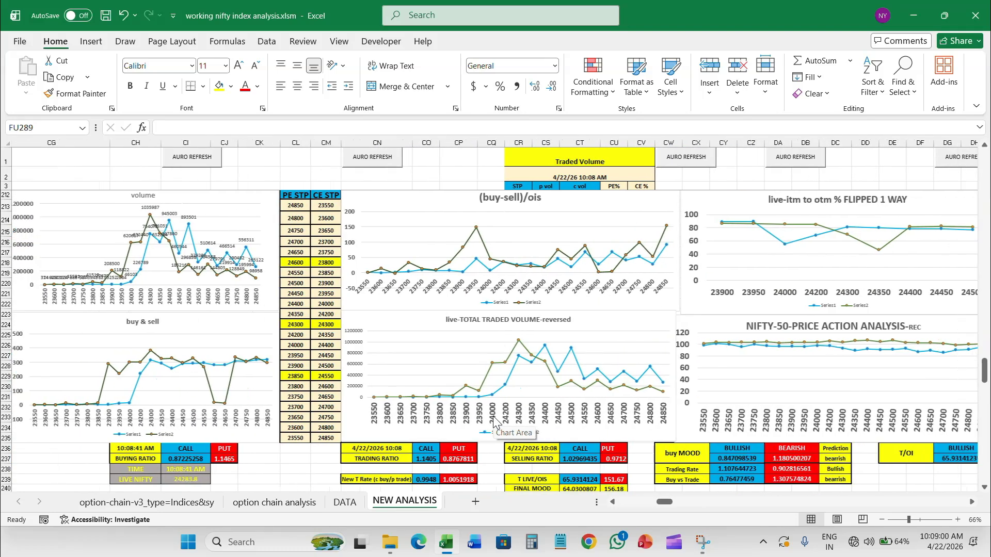
{"action": "scroll", "coordinate": [494, 419], "scroll_direction": "right", "scroll_amount": 3}
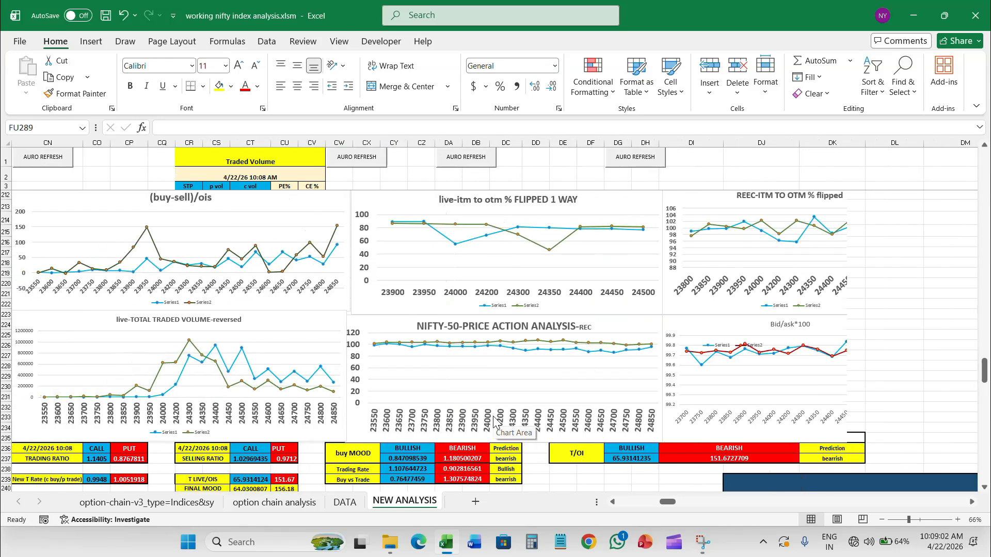
{"action": "scroll", "coordinate": [504, 376], "scroll_direction": "left", "scroll_amount": 10}
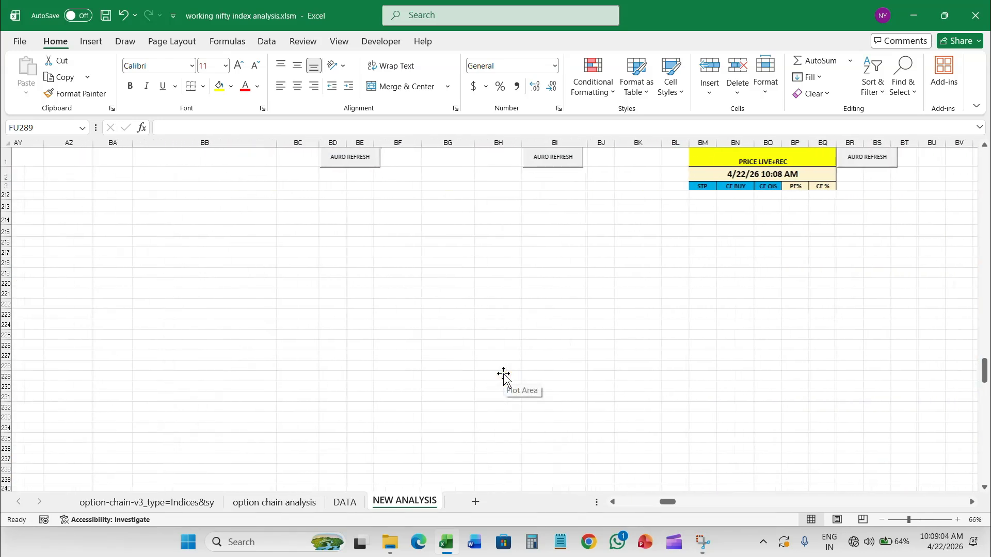
{"action": "scroll", "coordinate": [503, 374], "scroll_direction": "left", "scroll_amount": 7}
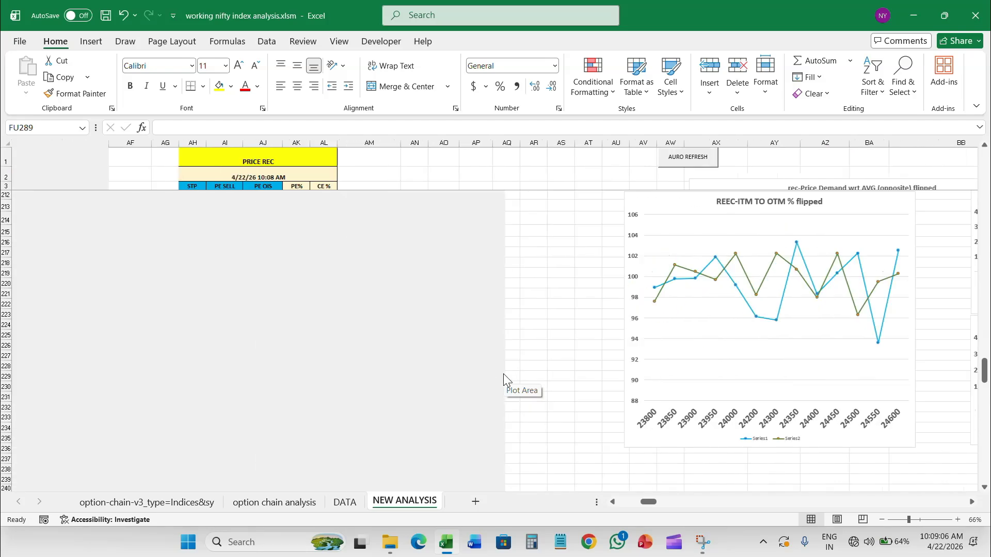
{"action": "scroll", "coordinate": [503, 374], "scroll_direction": "left", "scroll_amount": 6}
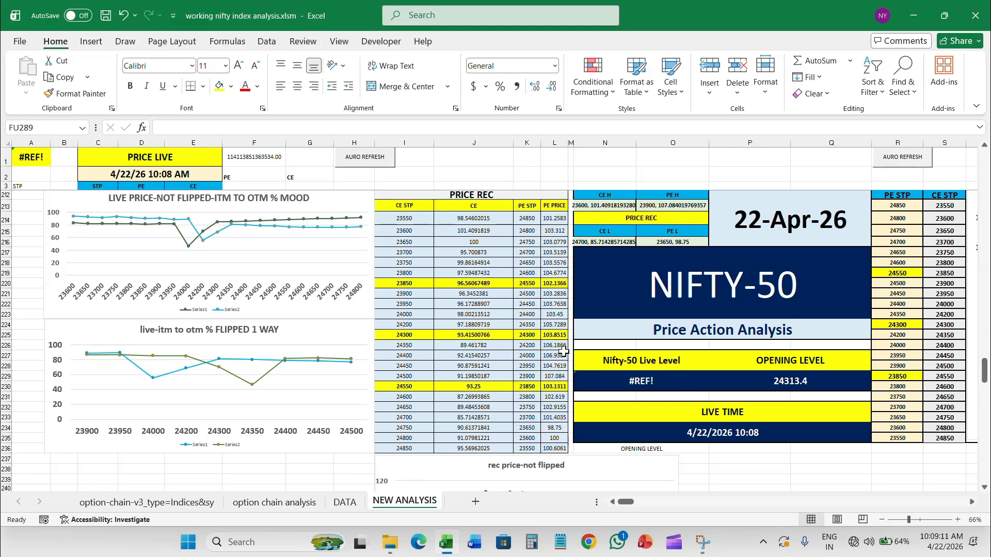
{"action": "scroll", "coordinate": [564, 351], "scroll_direction": "right", "scroll_amount": 5}
{"action": "scroll", "coordinate": [564, 351], "scroll_direction": "up", "scroll_amount": 2}
{"action": "scroll", "coordinate": [563, 351], "scroll_direction": "left", "scroll_amount": 5}
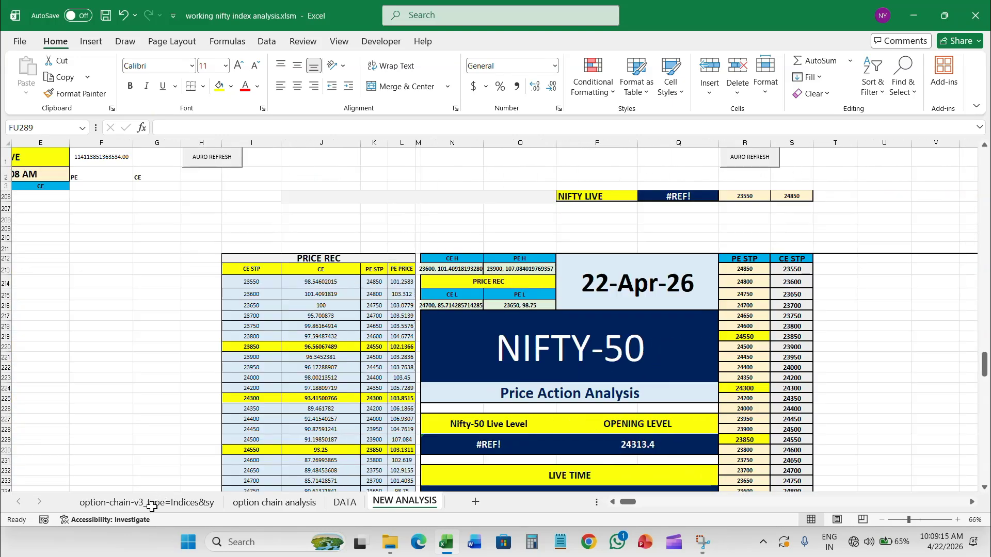
Look through the source option-chain rows on the option-chain-v3_type=Indices&sy sheet.
{"action": "left_click", "coordinate": [151, 503]}
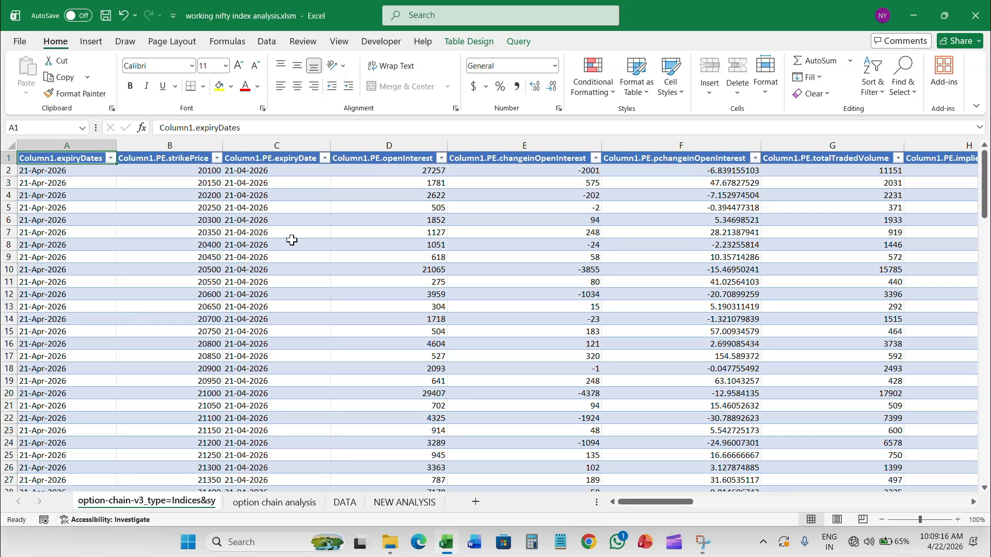
{"action": "scroll", "coordinate": [289, 237], "scroll_direction": "down", "scroll_amount": 8}
{"action": "scroll", "coordinate": [287, 290], "scroll_direction": "up", "scroll_amount": 8}
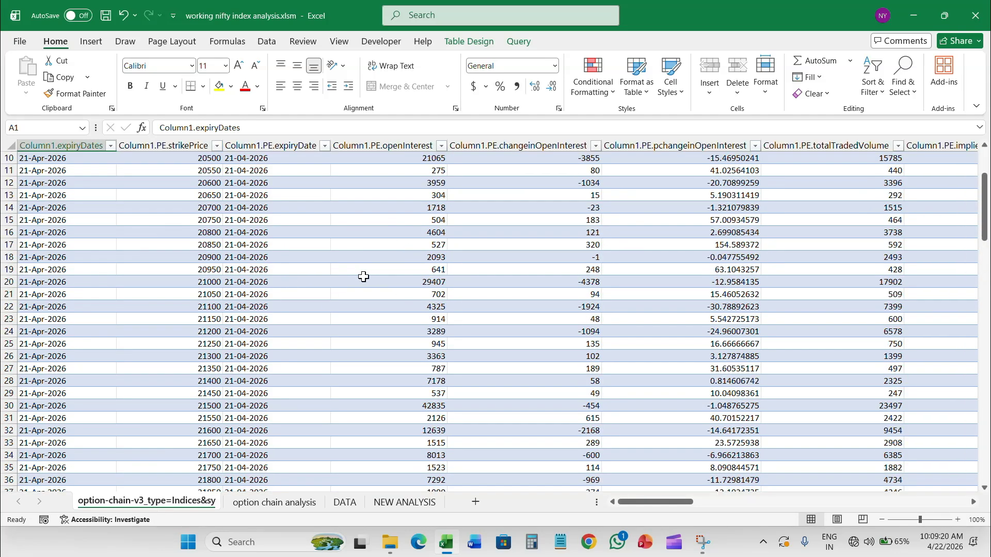
{"action": "scroll", "coordinate": [364, 277], "scroll_direction": "down", "scroll_amount": 3}
{"action": "scroll", "coordinate": [875, 326], "scroll_direction": "up", "scroll_amount": 3}
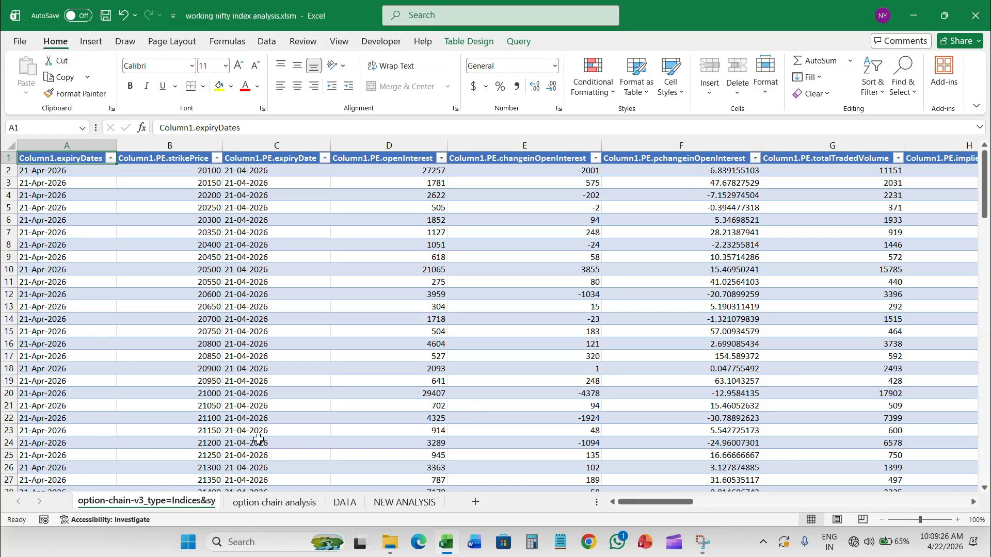
{"action": "left_click", "coordinate": [253, 502]}
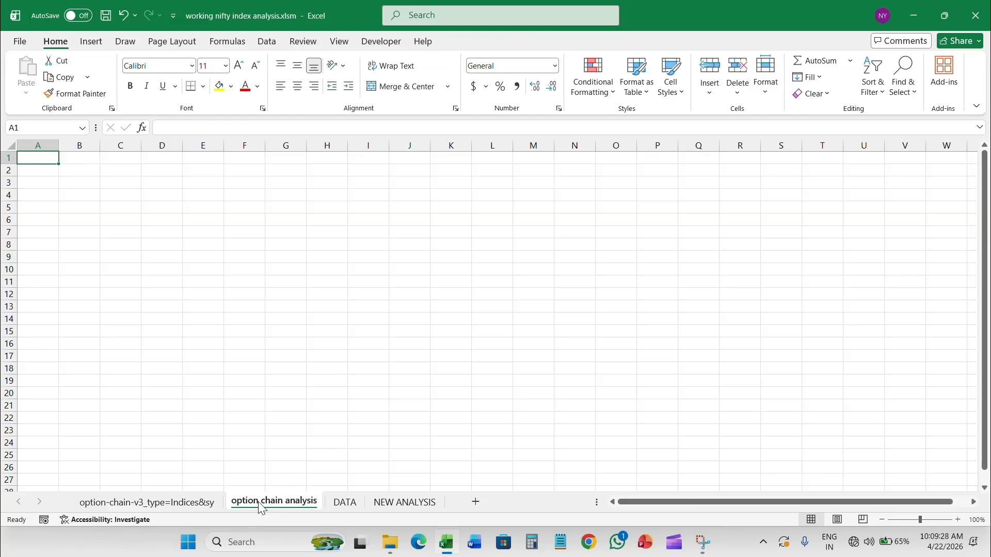
Copy all data rows of the option-chain-v3_type=Indices&sy table, without the header row, into the option chain analysis sheet starting at A1.
{"action": "left_click", "coordinate": [191, 499]}
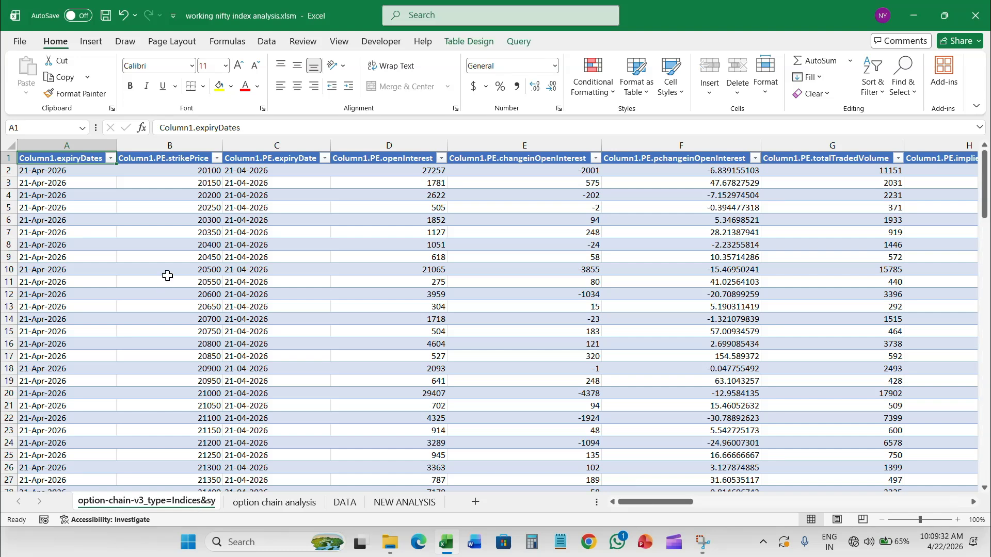
{"action": "left_click", "coordinate": [145, 234]}
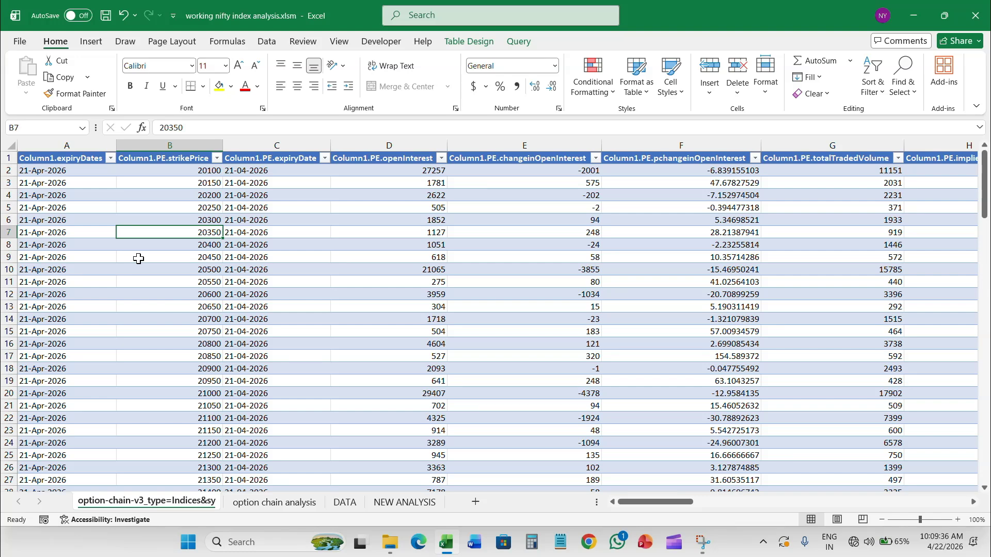
{"action": "key", "text": "ctrl+a"}
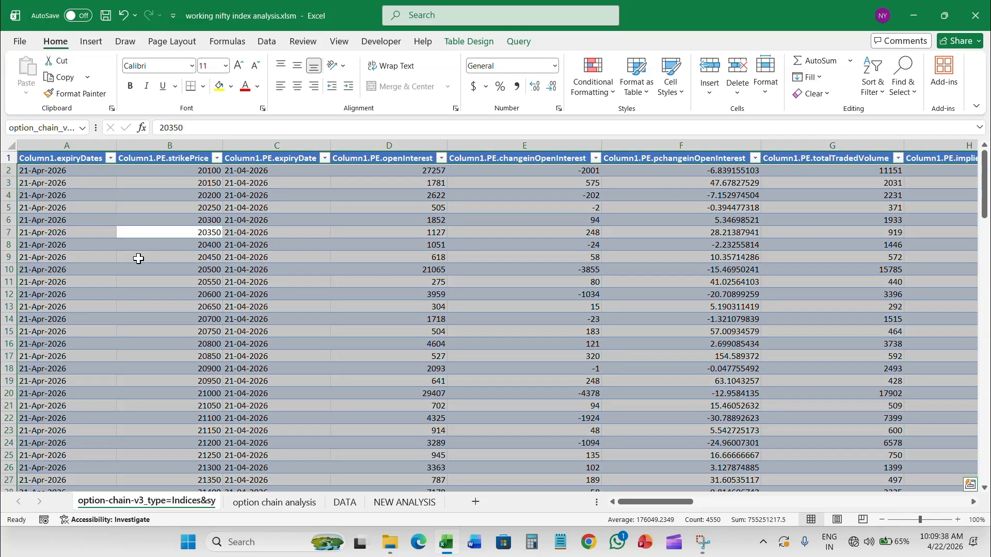
{"action": "key", "text": "ctrl+c"}
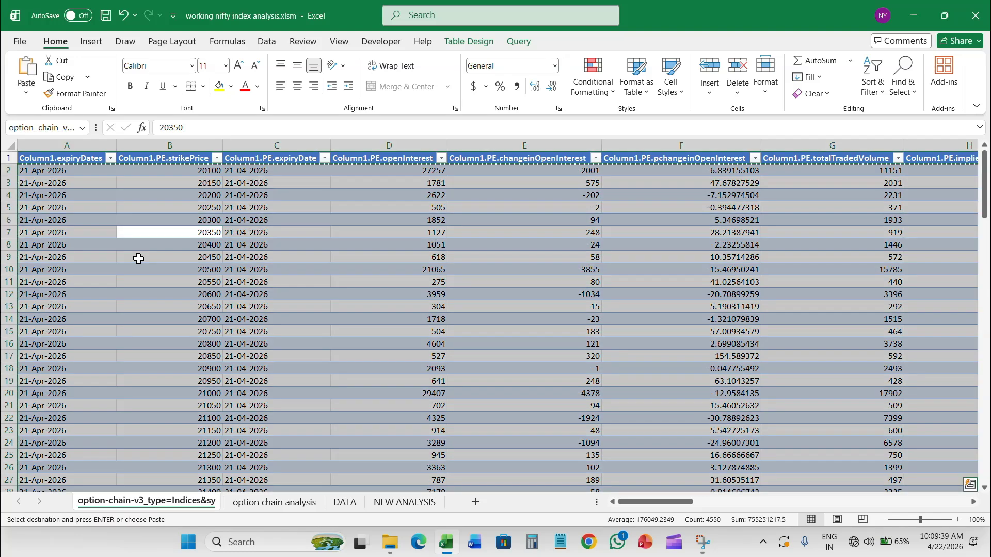
{"action": "left_click", "coordinate": [274, 503]}
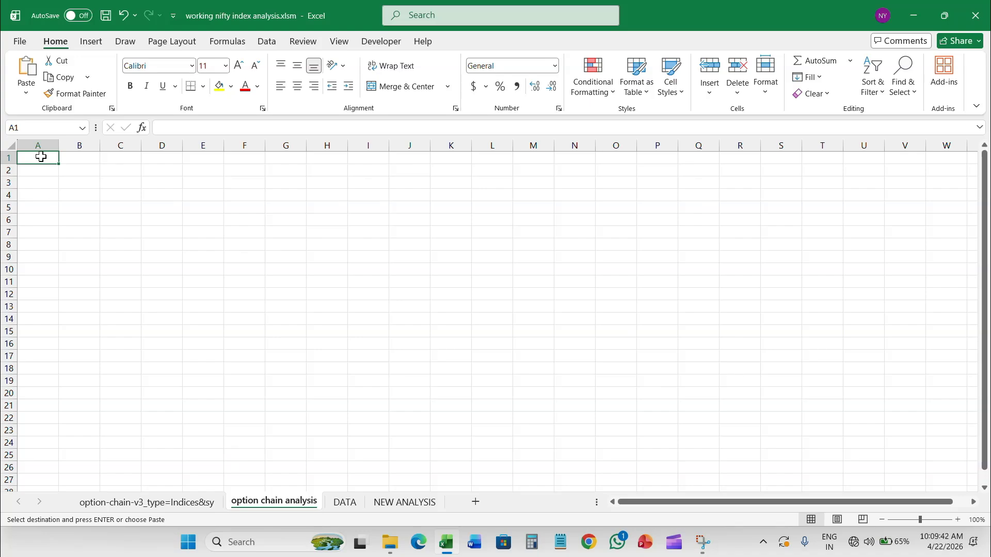
{"action": "key", "text": "ctrl+v"}
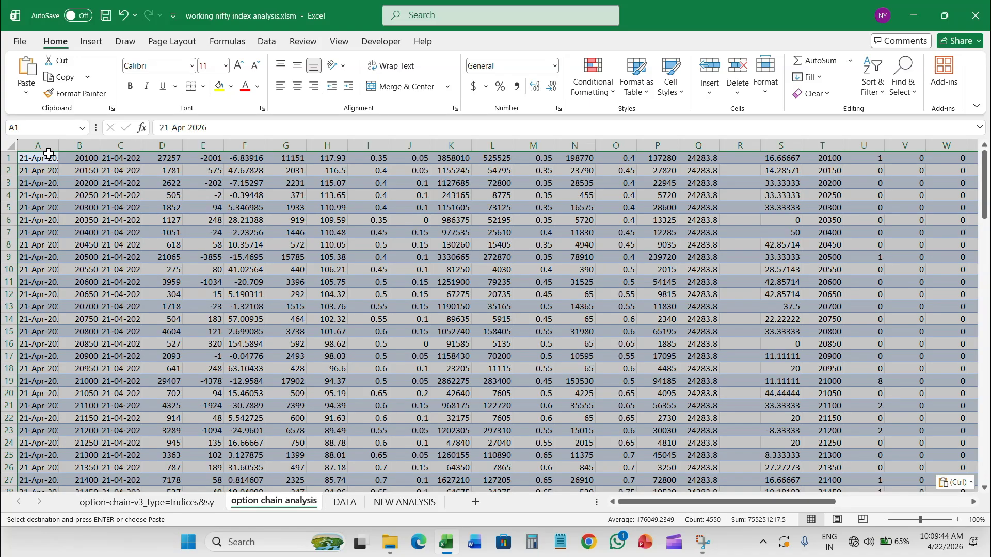
{"action": "scroll", "coordinate": [620, 273], "scroll_direction": "down", "scroll_amount": 20}
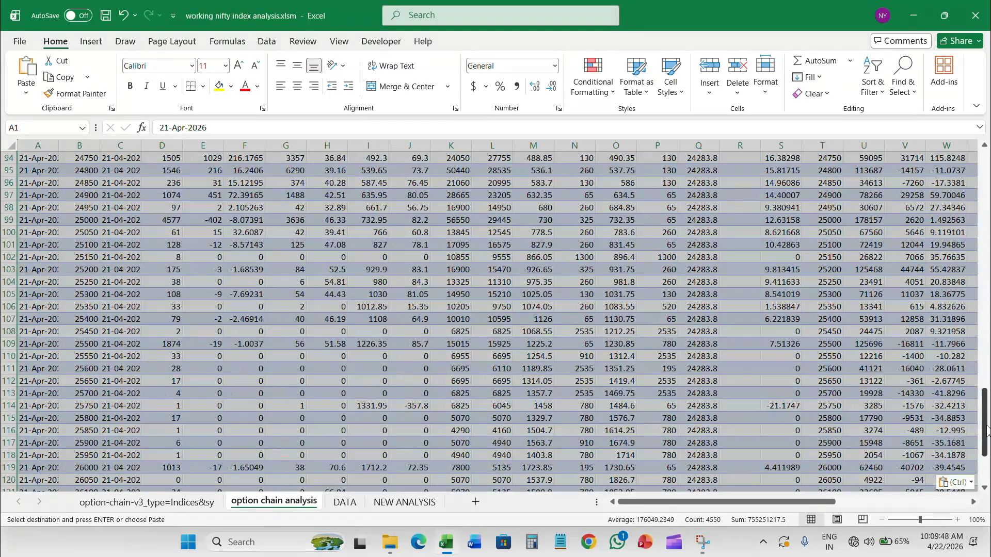
{"action": "left_click_drag", "start_coordinate": [984, 420], "coordinate": [973, 154]}
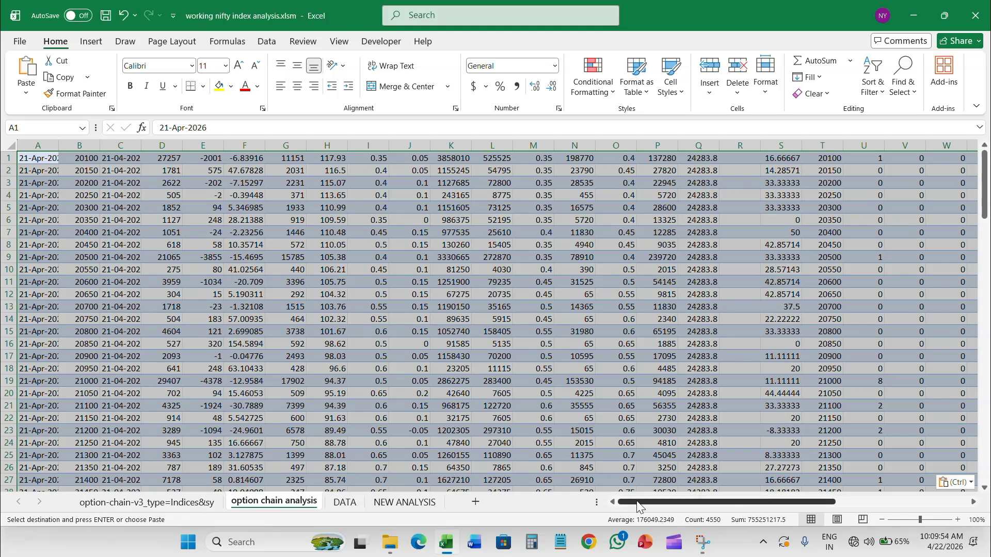
{"action": "left_click", "coordinate": [158, 503]}
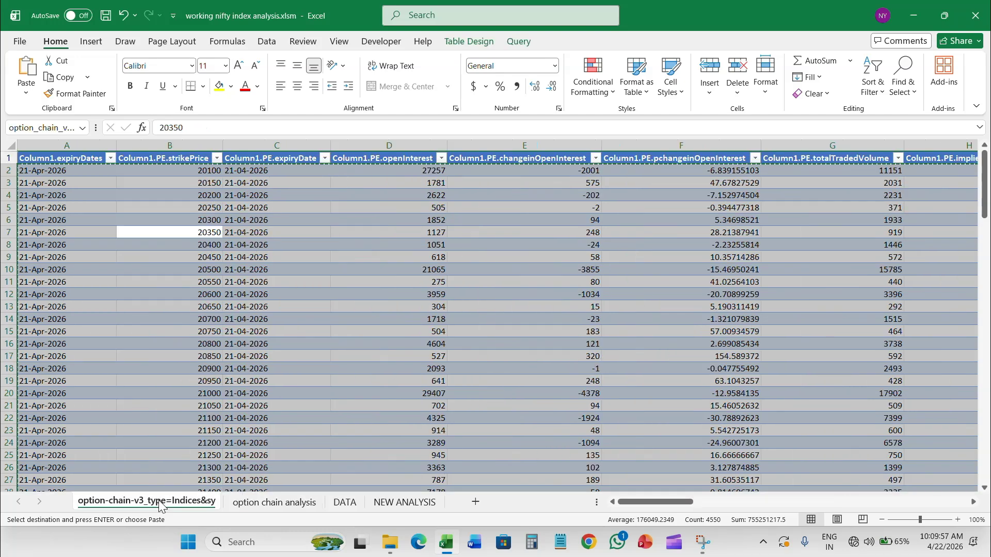
{"action": "left_click", "coordinate": [268, 504]}
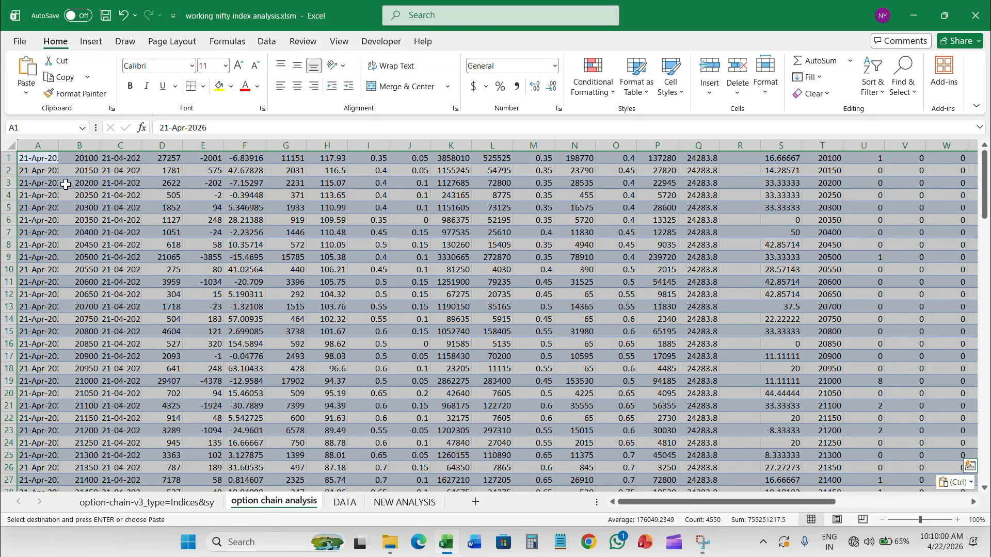
{"action": "left_click", "coordinate": [34, 159]}
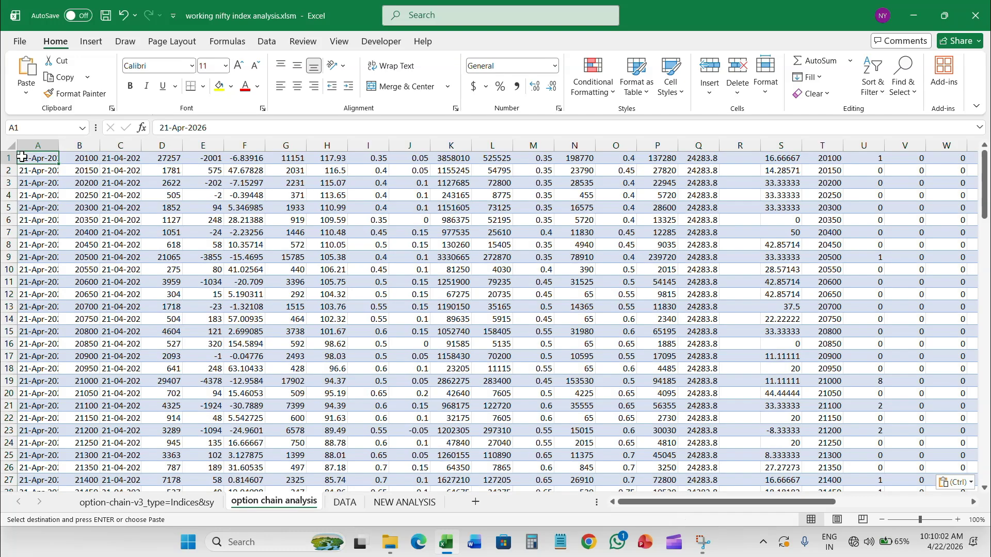
{"action": "left_click", "coordinate": [40, 171]}
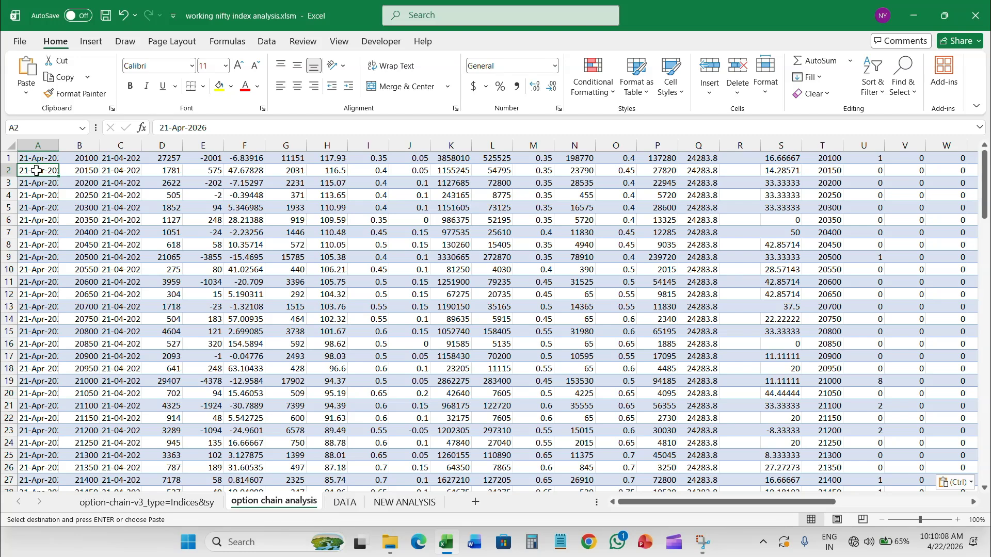
{"action": "type", "text": "="}
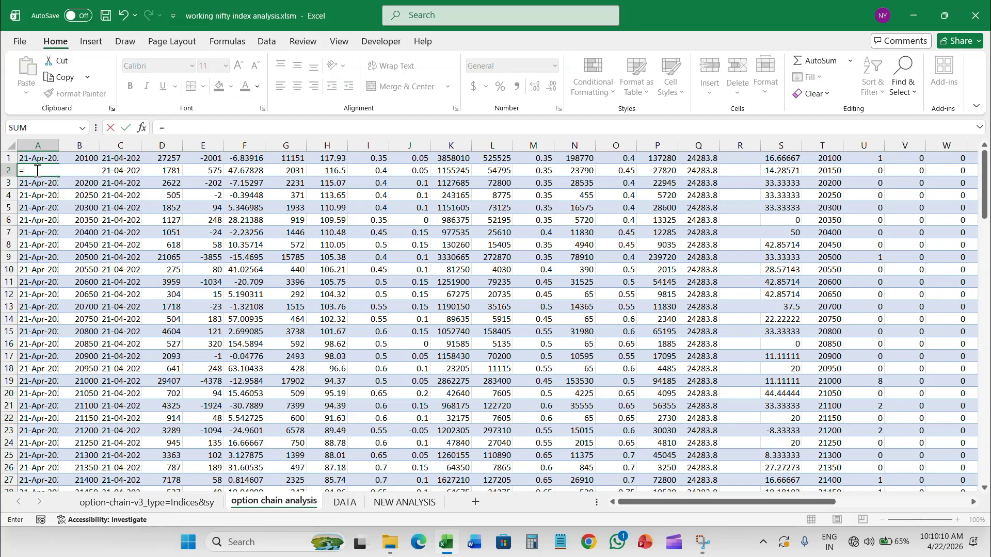
{"action": "left_click", "coordinate": [117, 505]}
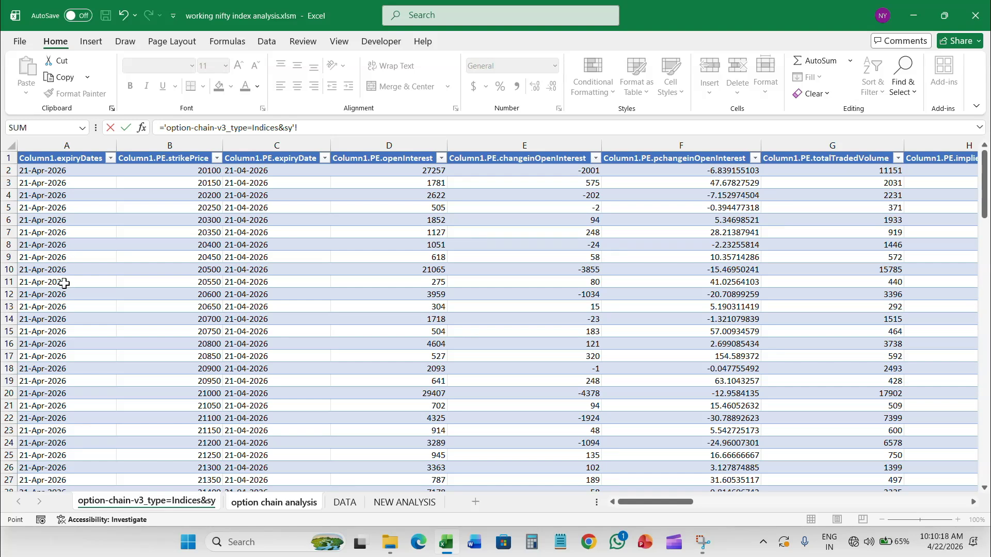
{"action": "left_click", "coordinate": [275, 503]}
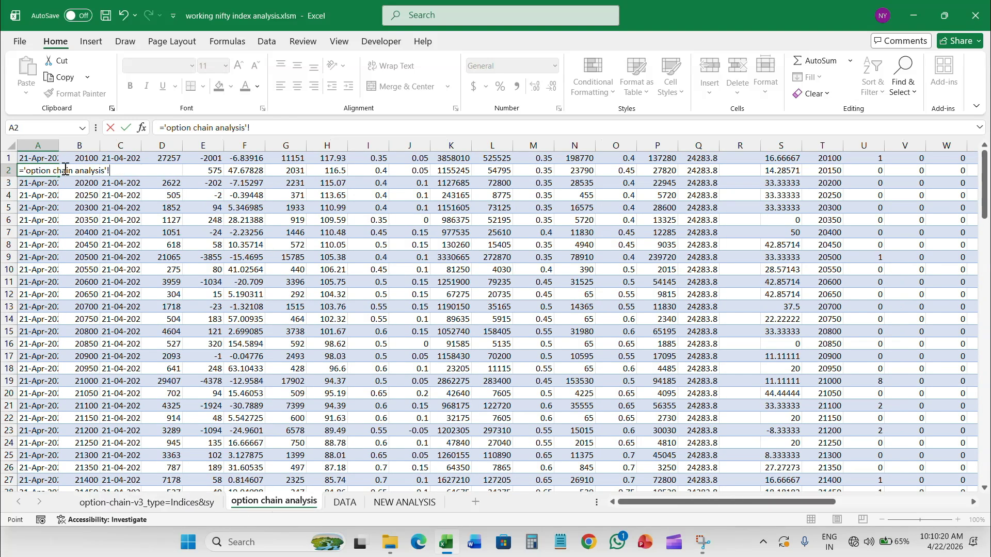
{"action": "key", "text": "BackSpace"}
{"action": "key", "text": "BackSpace"}
{"action": "key", "text": "BackSpace"}
{"action": "key", "text": "BackSpace"}
{"action": "key", "text": "BackSpace"}
{"action": "key", "text": "BackSpace"}
{"action": "key", "text": "BackSpace"}
{"action": "key", "text": "BackSpace"}
{"action": "key", "text": "BackSpace"}
{"action": "key", "text": "BackSpace"}
{"action": "key", "text": "BackSpace"}
{"action": "key", "text": "BackSpace"}
{"action": "key", "text": "BackSpace"}
{"action": "key", "text": "BackSpace"}
{"action": "key", "text": "BackSpace"}
{"action": "key", "text": "BackSpace"}
{"action": "key", "text": "BackSpace"}
{"action": "key", "text": "BackSpace"}
{"action": "key", "text": "BackSpace"}
{"action": "key", "text": "BackSpace"}
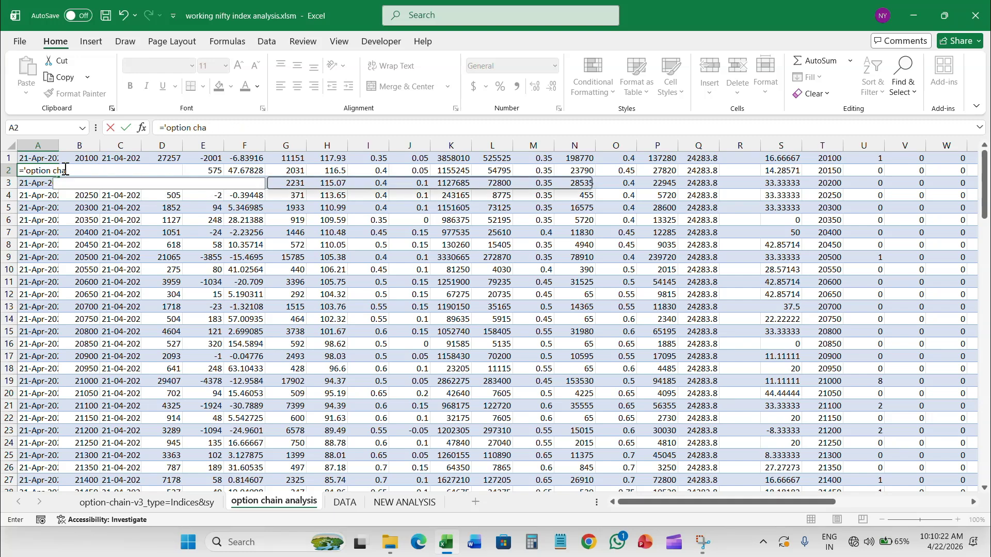
Enter a formula in A2 of the option chain analysis sheet linking to the first expiryDates data cell, A2, on option-chain-v3_type=Indices&sy.
{"action": "type", "text": "="}
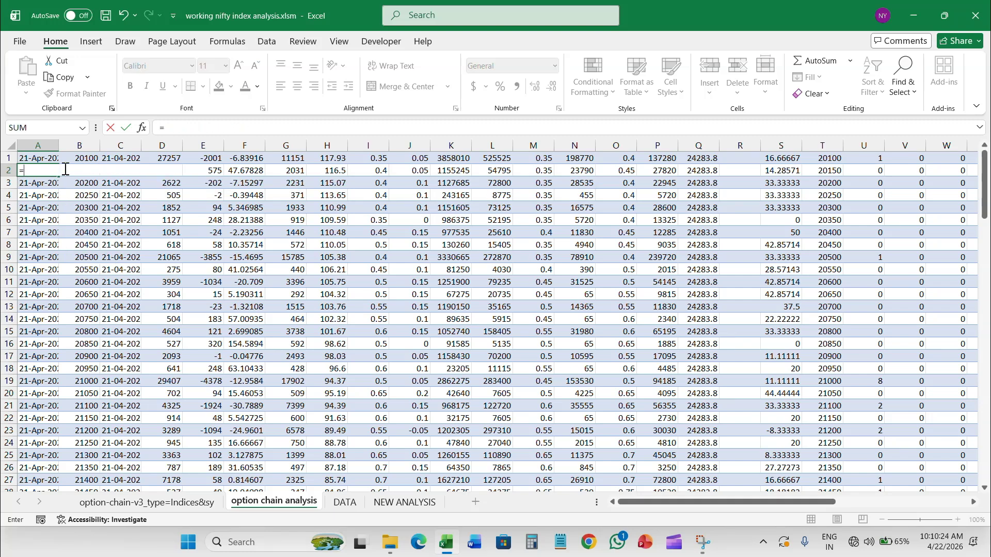
{"action": "left_click", "coordinate": [137, 503]}
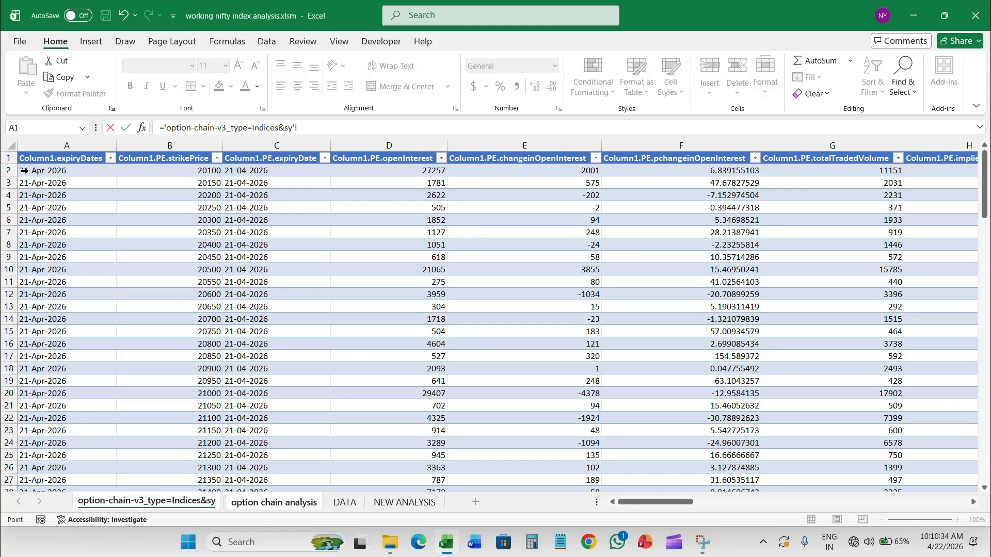
{"action": "left_click", "coordinate": [54, 171]}
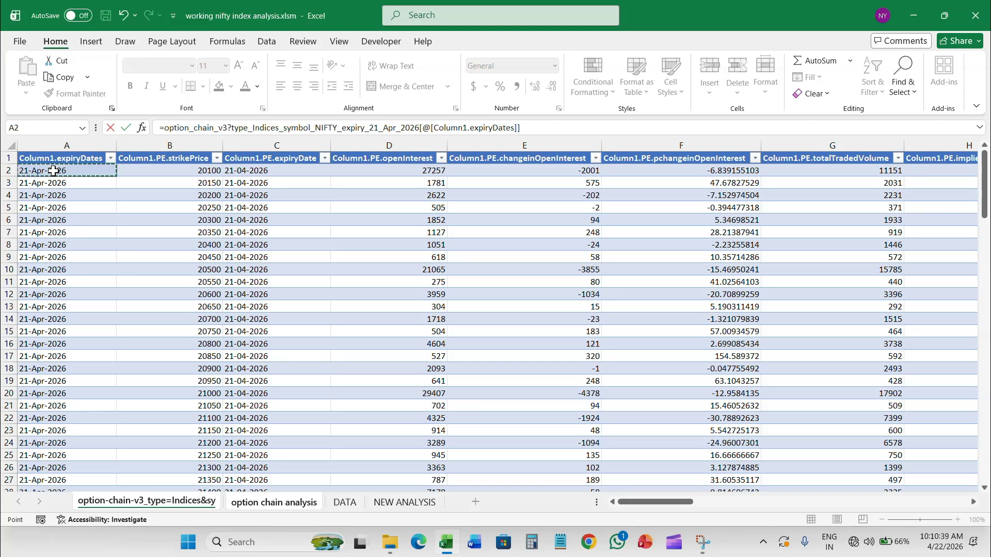
{"action": "key", "text": "Return"}
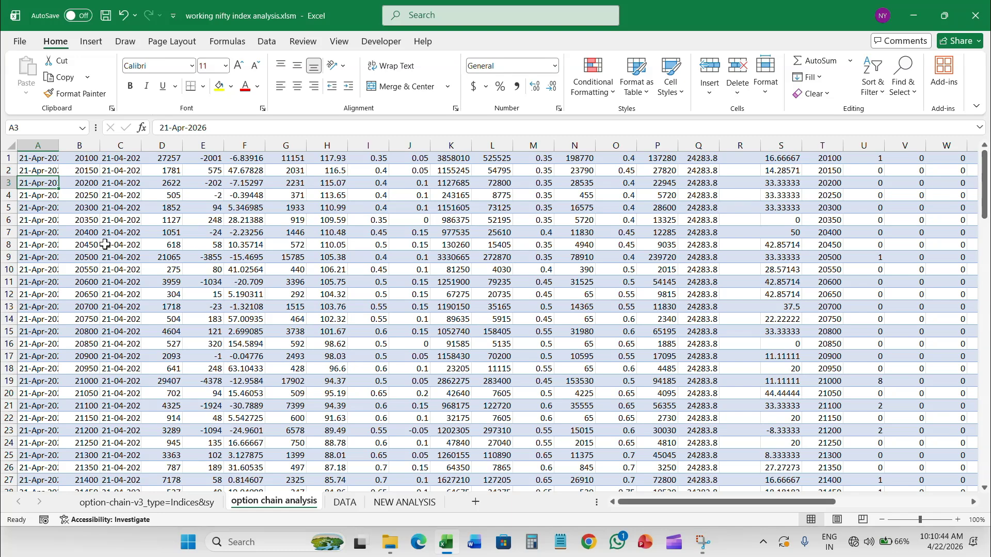
Fill the link formula from A2 across to AK2 and down through row 130.
{"action": "left_click", "coordinate": [38, 170]}
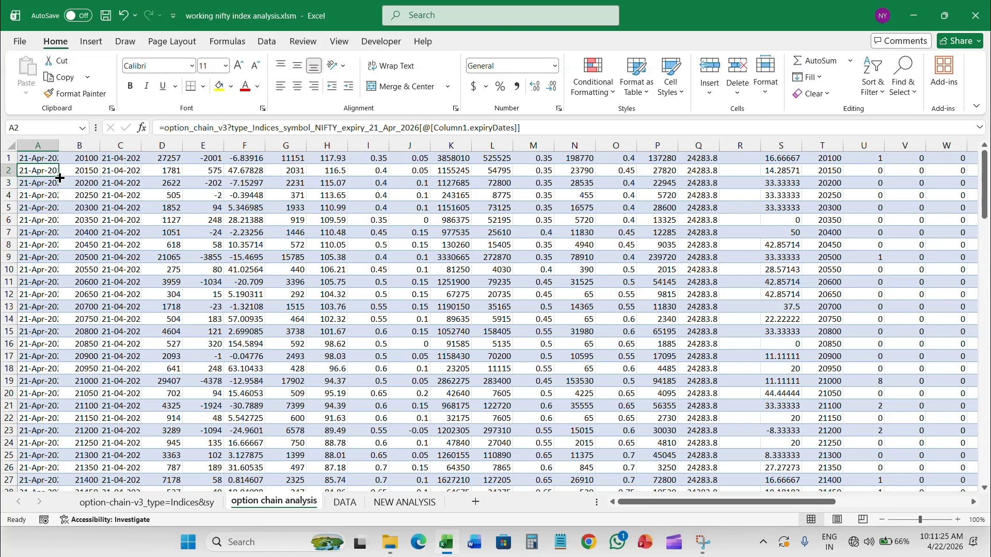
{"action": "left_click_drag", "start_coordinate": [60, 176], "coordinate": [867, 168]}
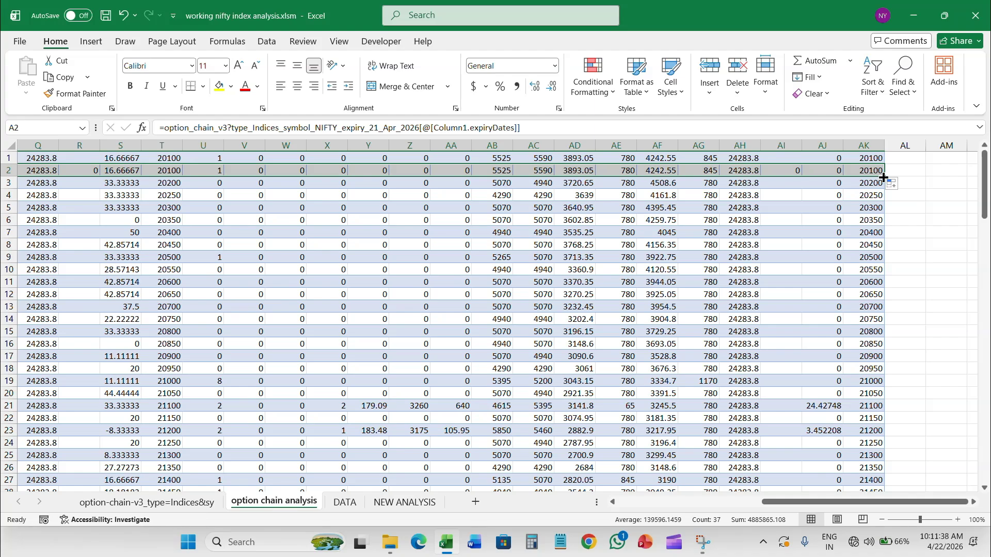
{"action": "left_click_drag", "start_coordinate": [883, 177], "coordinate": [871, 475]}
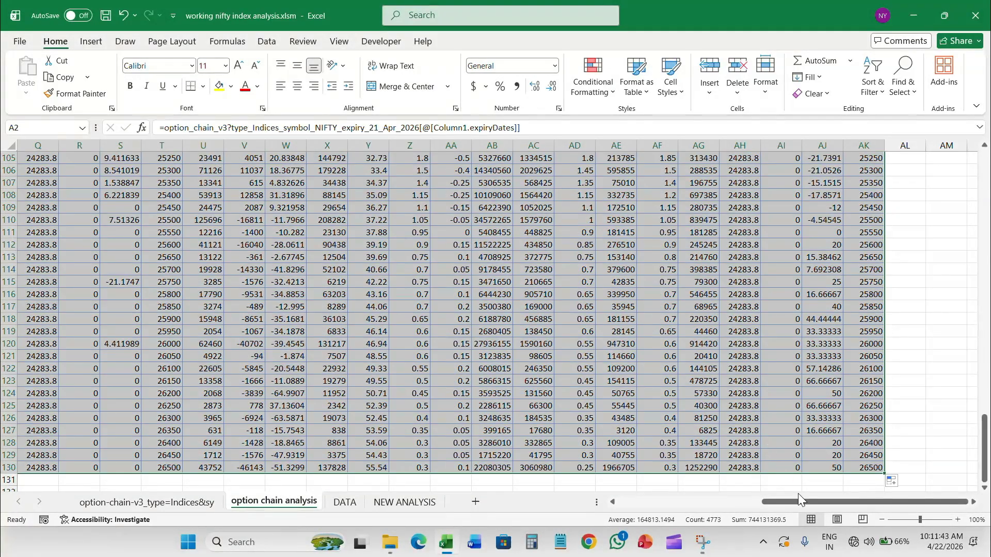
Link A1 of the option chain analysis sheet to the source table's Column1.expiryDates header cell.
{"action": "left_click_drag", "start_coordinate": [800, 502], "coordinate": [534, 499]}
{"action": "left_click", "coordinate": [150, 502]}
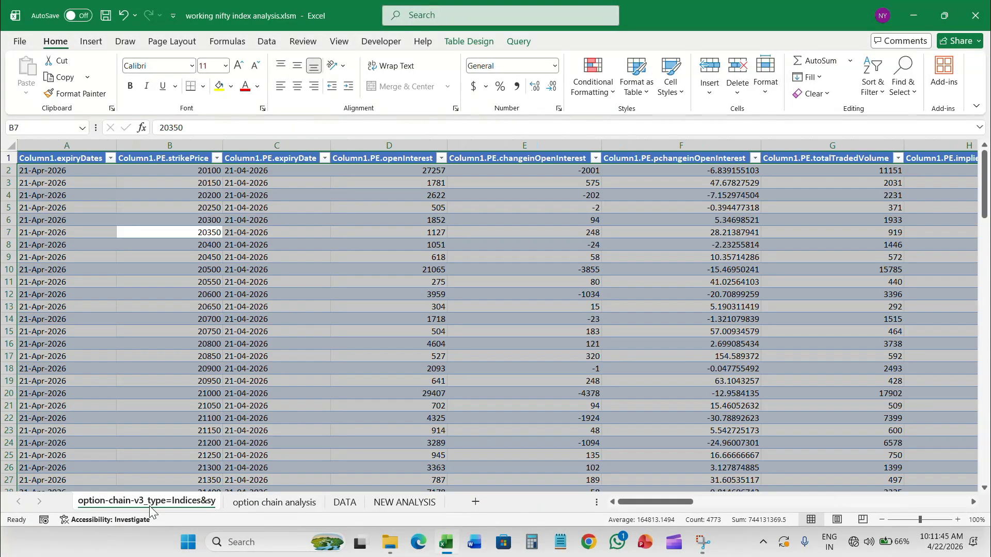
{"action": "left_click", "coordinate": [300, 503]}
{"action": "left_click_drag", "start_coordinate": [677, 504], "coordinate": [810, 504]}
{"action": "scroll", "coordinate": [774, 356], "scroll_direction": "up", "scroll_amount": 8}
{"action": "scroll", "coordinate": [773, 357], "scroll_direction": "up", "scroll_amount": 7}
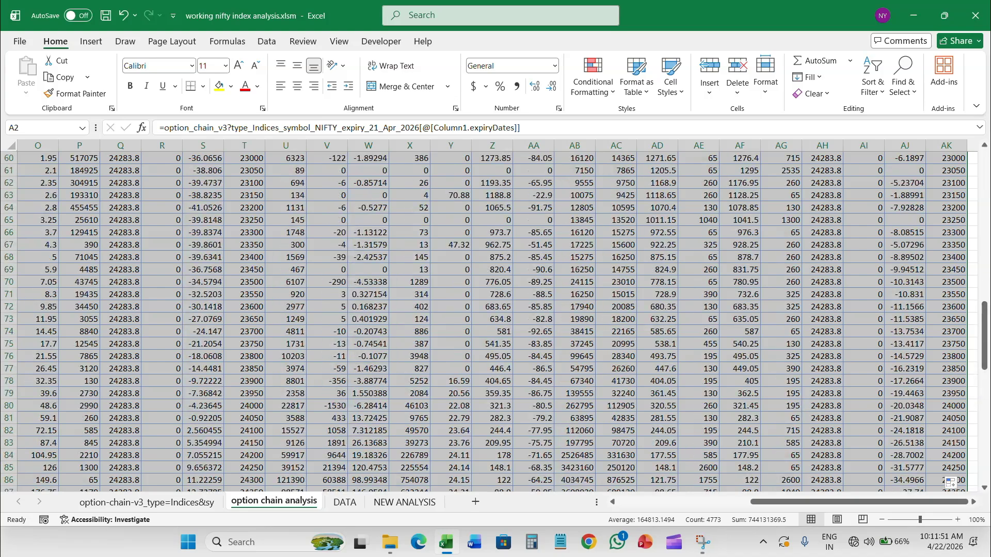
{"action": "left_click_drag", "start_coordinate": [985, 335], "coordinate": [985, 184]}
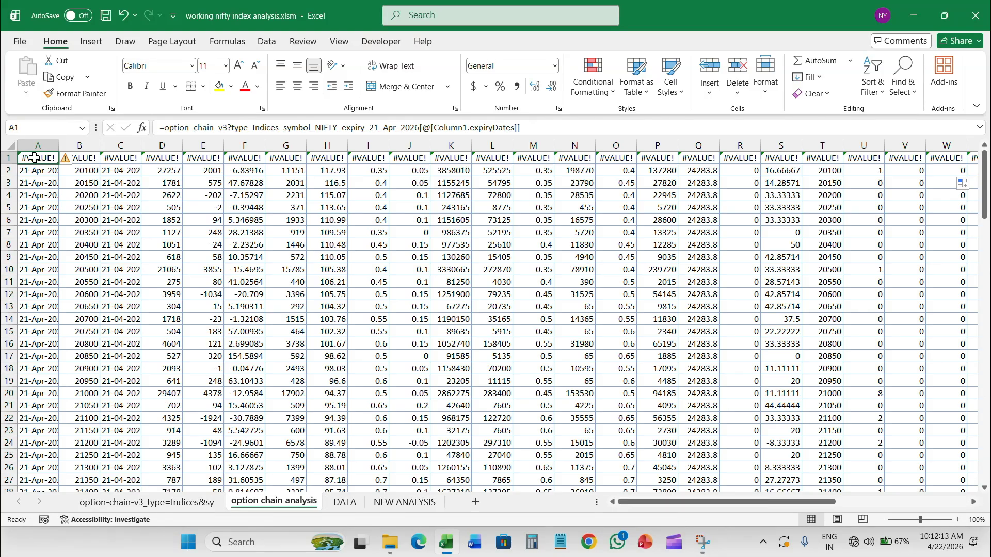
{"action": "type", "text": "="}
{"action": "left_click", "coordinate": [147, 502]}
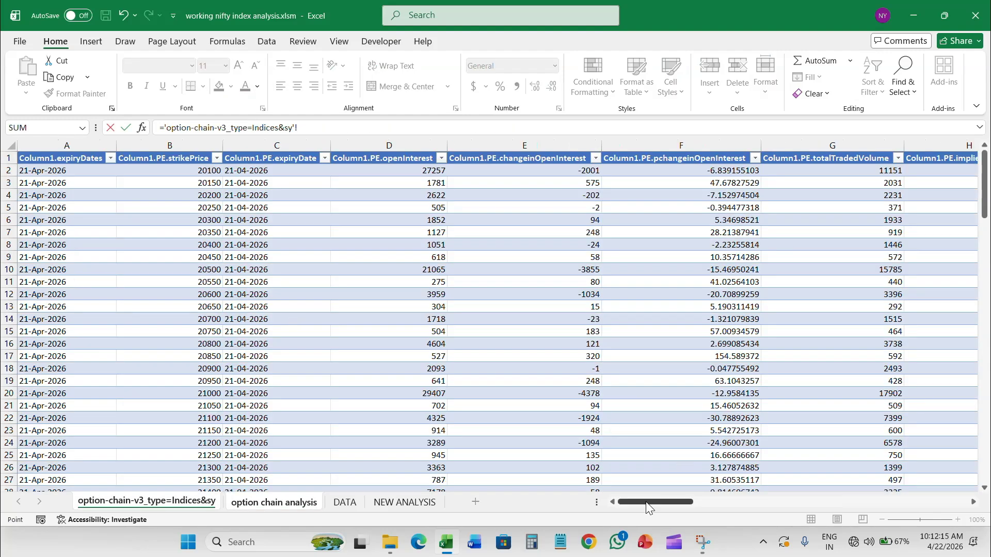
{"action": "left_click_drag", "start_coordinate": [644, 505], "coordinate": [644, 507]}
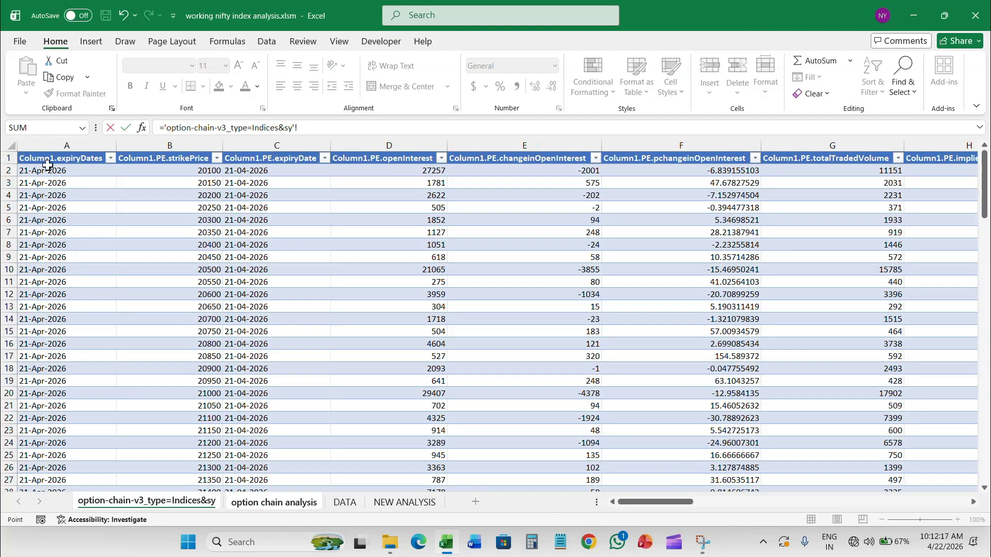
{"action": "left_click", "coordinate": [50, 162]}
{"action": "key", "text": "Return"}
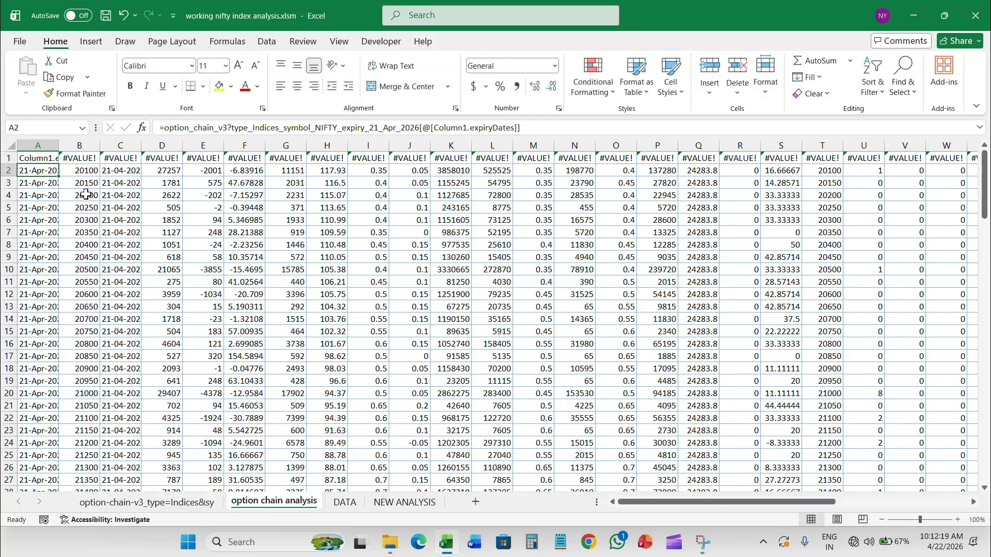
Fill the header link from A1 across row 1 to AK1 and widen columns A and B.
{"action": "left_click_drag", "start_coordinate": [57, 142], "coordinate": [265, 169]}
{"action": "left_click", "coordinate": [117, 160]}
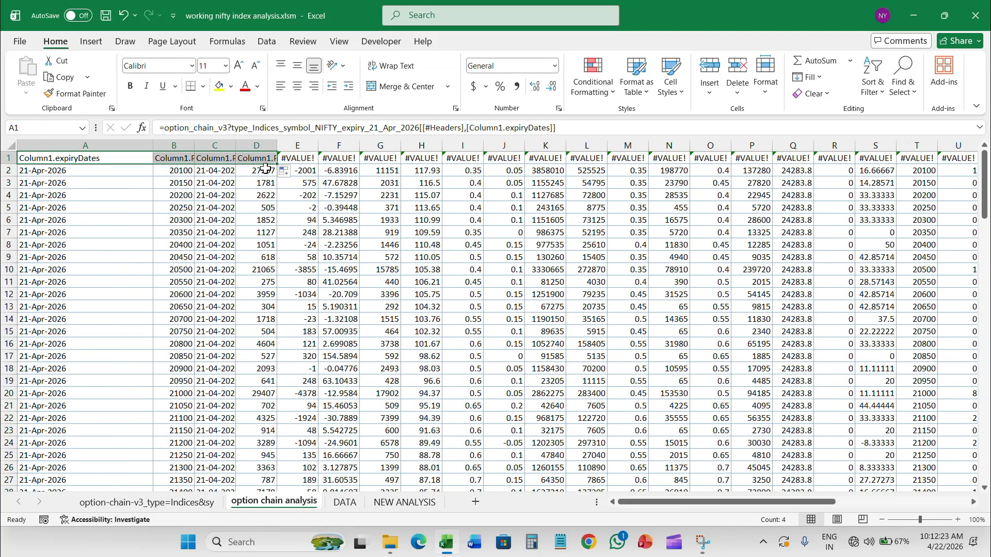
{"action": "left_click_drag", "start_coordinate": [195, 145], "coordinate": [265, 146]}
{"action": "left_click", "coordinate": [125, 159]}
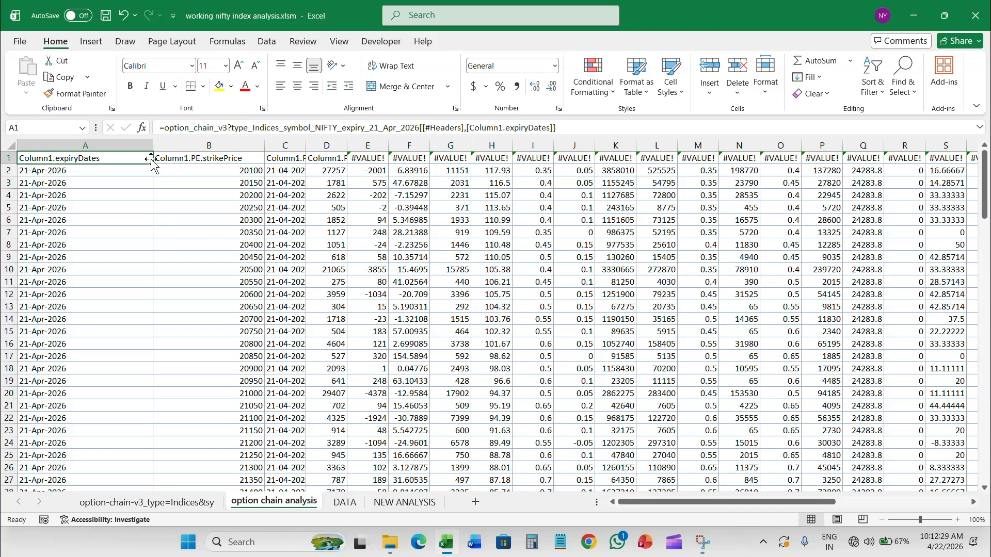
{"action": "left_click_drag", "start_coordinate": [153, 163], "coordinate": [856, 154]}
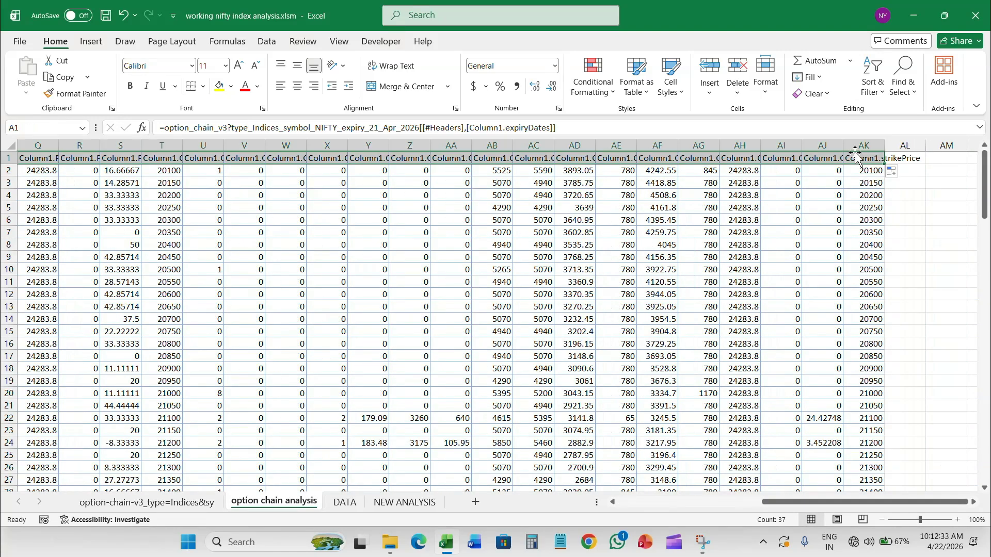
{"action": "left_click", "coordinate": [659, 283]}
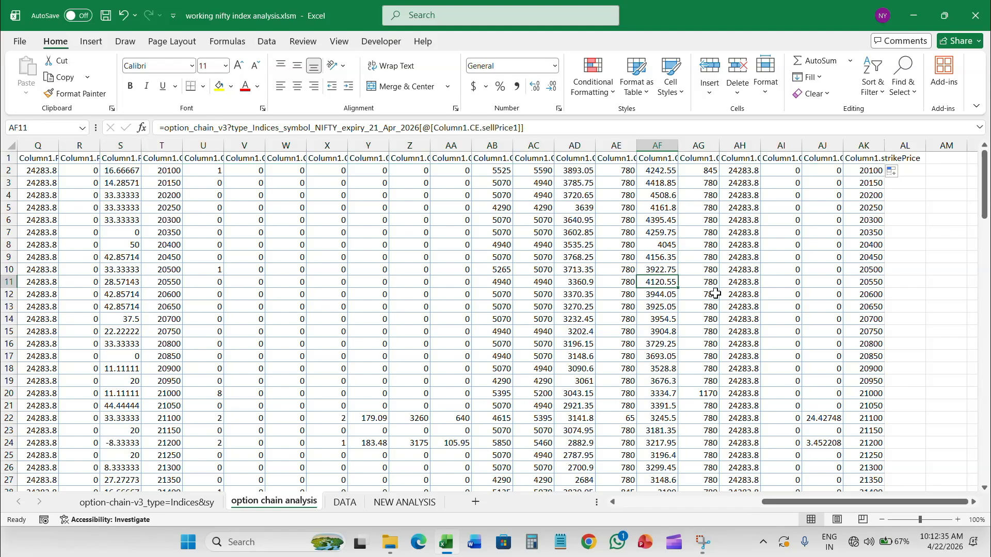
Widen all columns of the option chain analysis sheet equally so that the full header texts fit.
{"action": "left_click", "coordinate": [906, 295]}
{"action": "key", "text": "ctrl+a"}
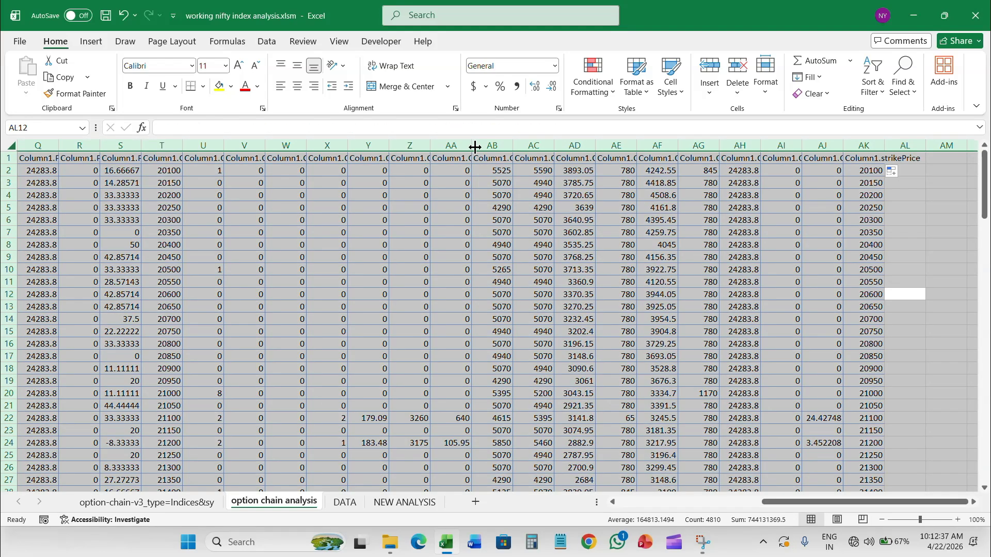
{"action": "left_click_drag", "start_coordinate": [472, 146], "coordinate": [586, 138]}
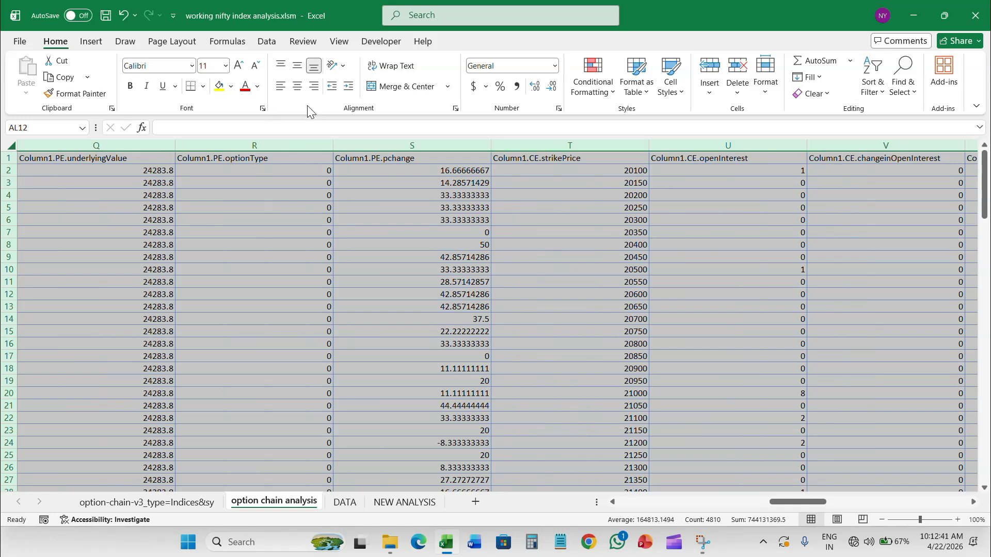
Center all cells of the sheet horizontally and vertically and apply All Borders to them.
{"action": "left_click", "coordinate": [293, 89]}
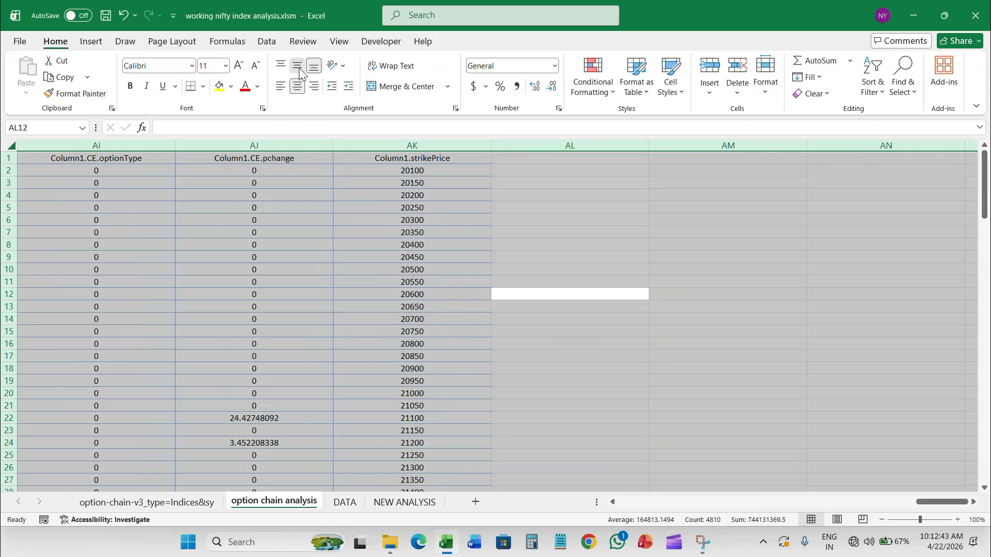
{"action": "left_click", "coordinate": [204, 88]}
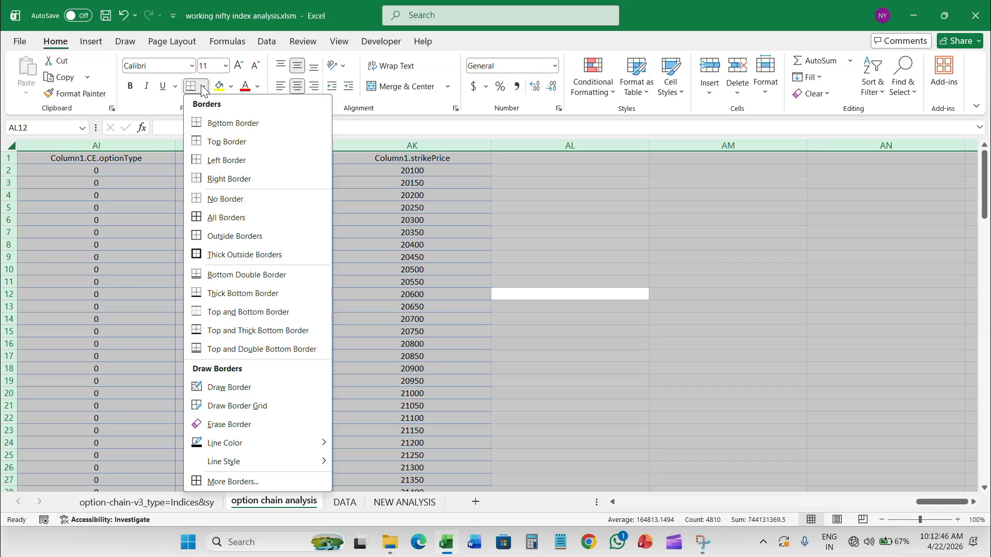
{"action": "left_click", "coordinate": [232, 217]}
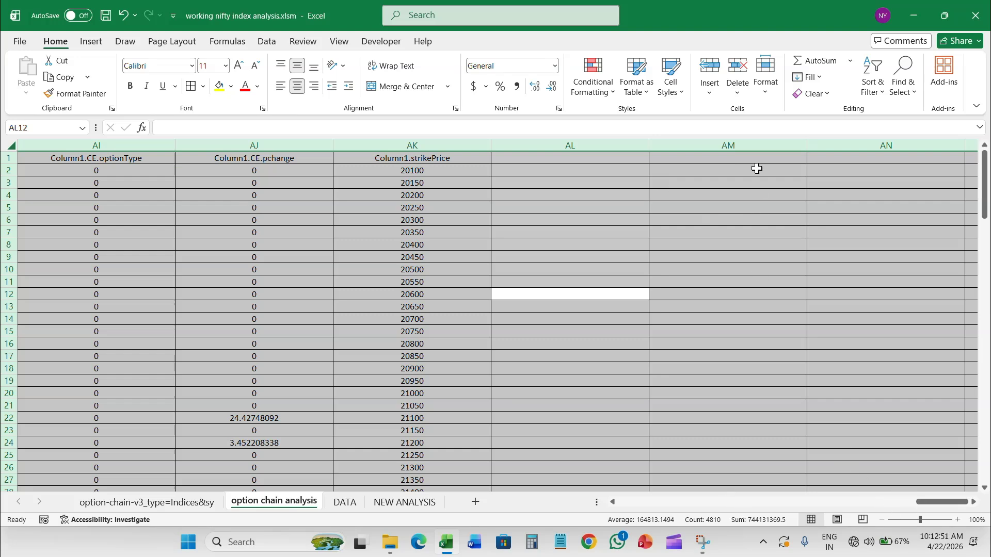
Narrow all columns equally to roughly the length of the Column1.PE.strikePrice header, and check the rows from column A.
{"action": "mouse_move", "coordinate": [809, 140]}
{"action": "left_mouse_down"}
{"action": "mouse_move", "coordinate": [765, 139]}
{"action": "mouse_move", "coordinate": [815, 146]}
{"action": "mouse_move", "coordinate": [795, 147]}
{"action": "left_mouse_up"}
{"action": "left_click_drag", "start_coordinate": [905, 497], "coordinate": [596, 507]}
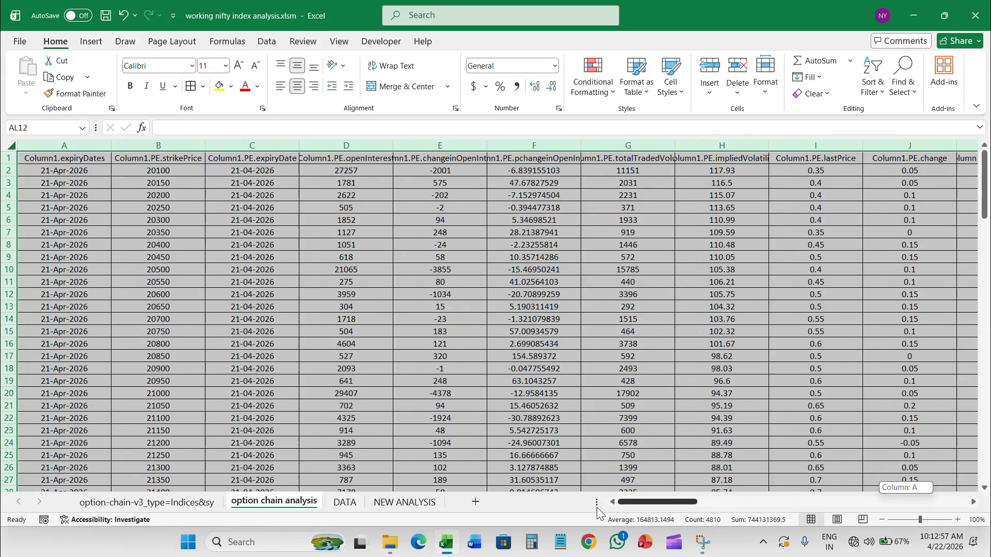
{"action": "scroll", "coordinate": [443, 284], "scroll_direction": "down", "scroll_amount": 9}
{"action": "scroll", "coordinate": [454, 263], "scroll_direction": "up", "scroll_amount": 9}
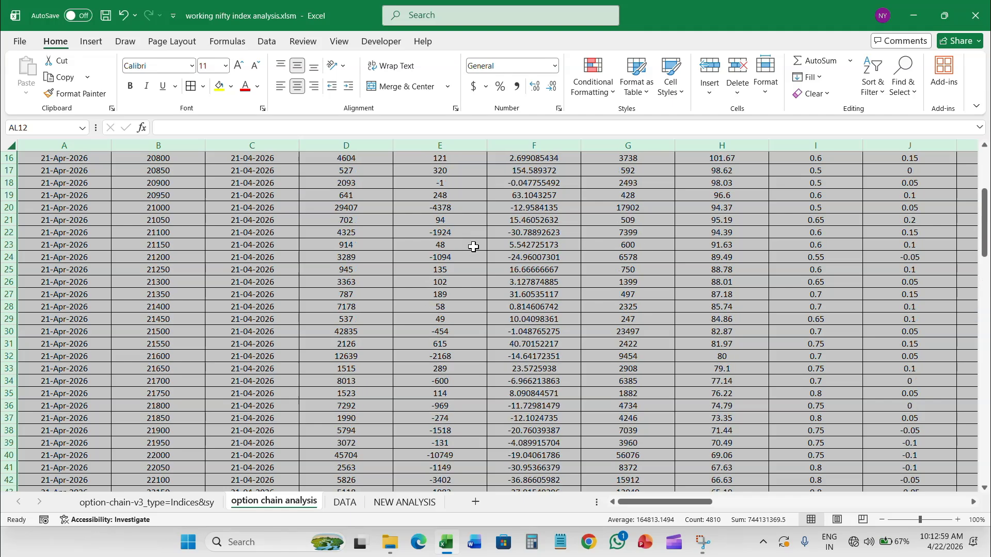
Give the header cells A1:AK1 a standard blue fill and white text.
{"action": "left_click", "coordinate": [44, 160]}
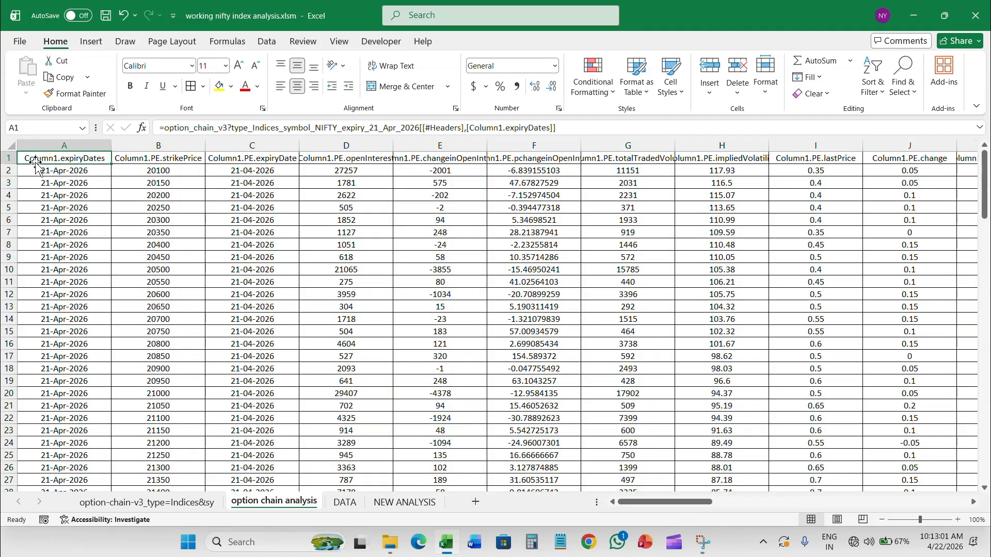
{"action": "left_click_drag", "start_coordinate": [46, 157], "coordinate": [847, 152]}
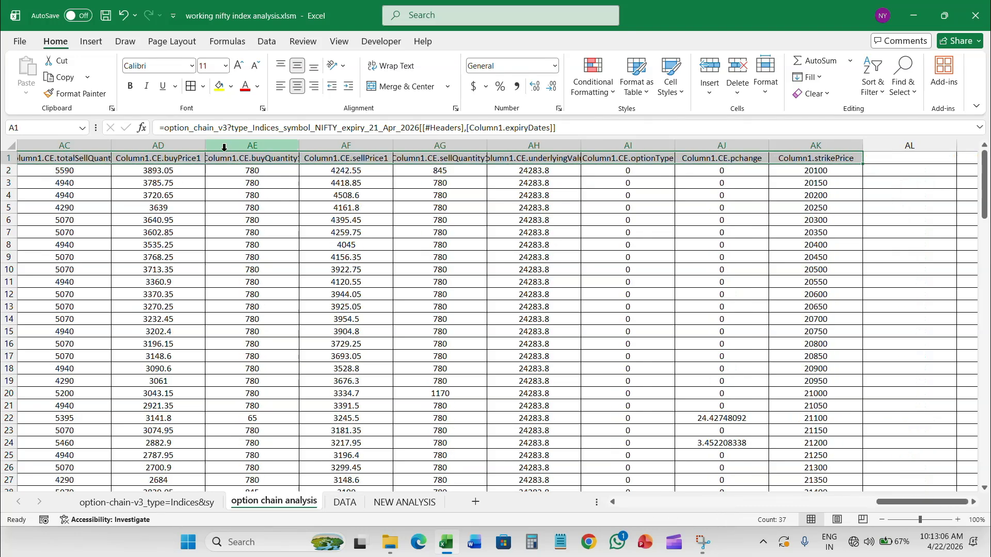
{"action": "left_click", "coordinate": [231, 88]}
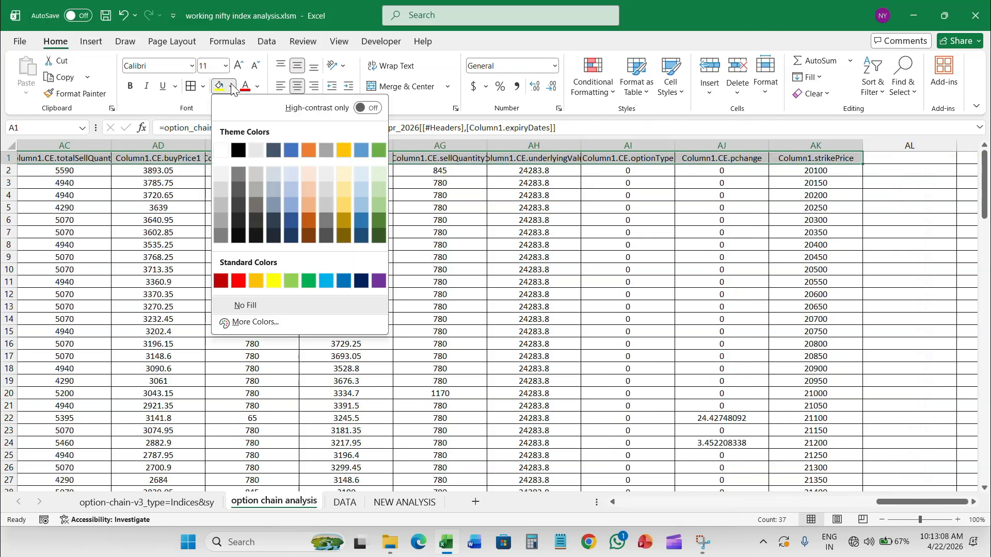
{"action": "left_click", "coordinate": [338, 281]}
{"action": "left_click", "coordinate": [257, 87]}
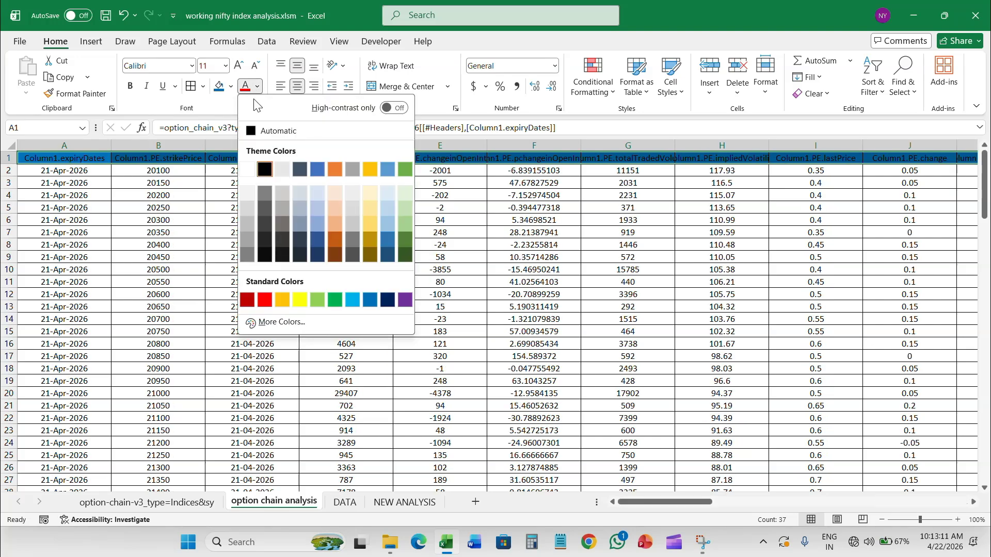
{"action": "left_click", "coordinate": [265, 169]}
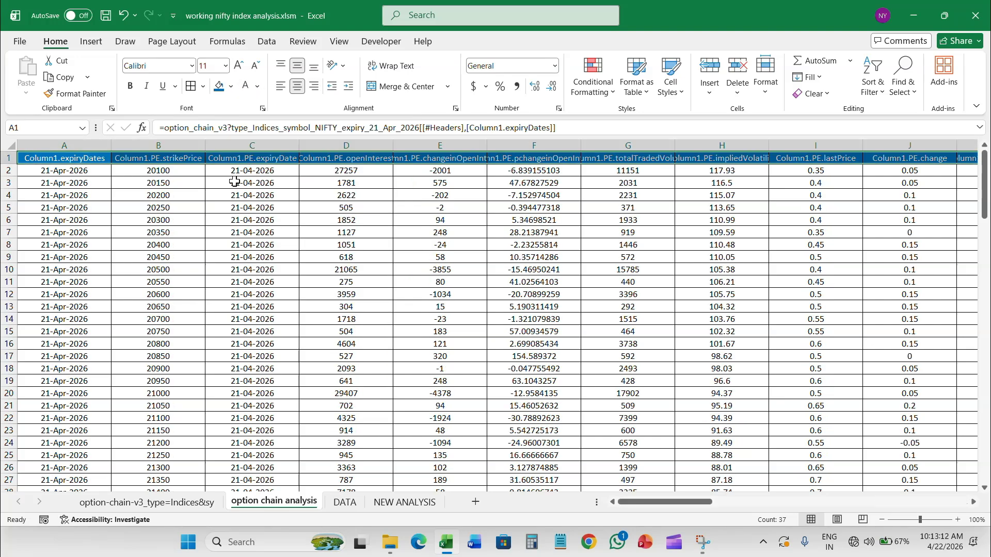
Apply bold to the header row A1:AK1, look over the columns up to and beyond AK, and undo the bold.
{"action": "left_click", "coordinate": [132, 86]}
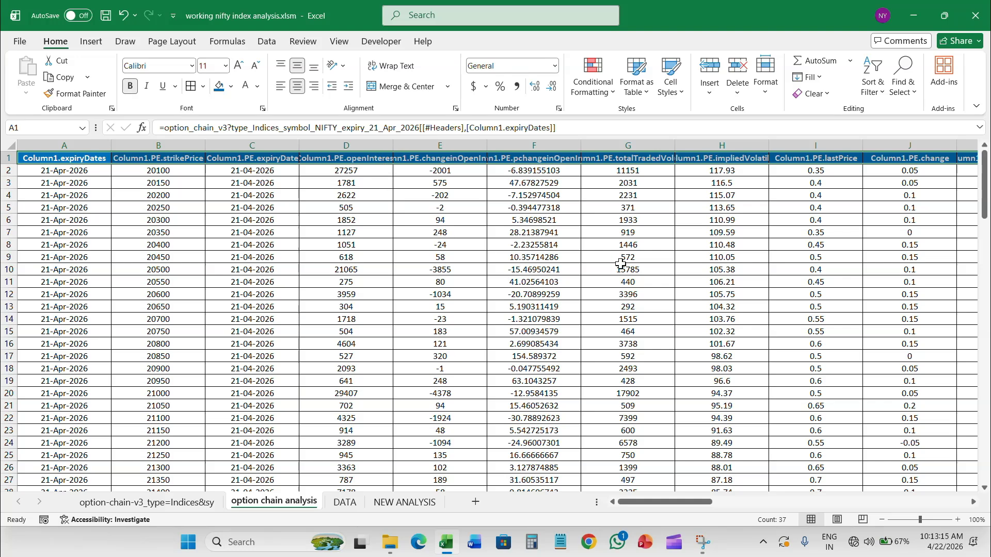
{"action": "left_click_drag", "start_coordinate": [658, 500], "coordinate": [944, 500]}
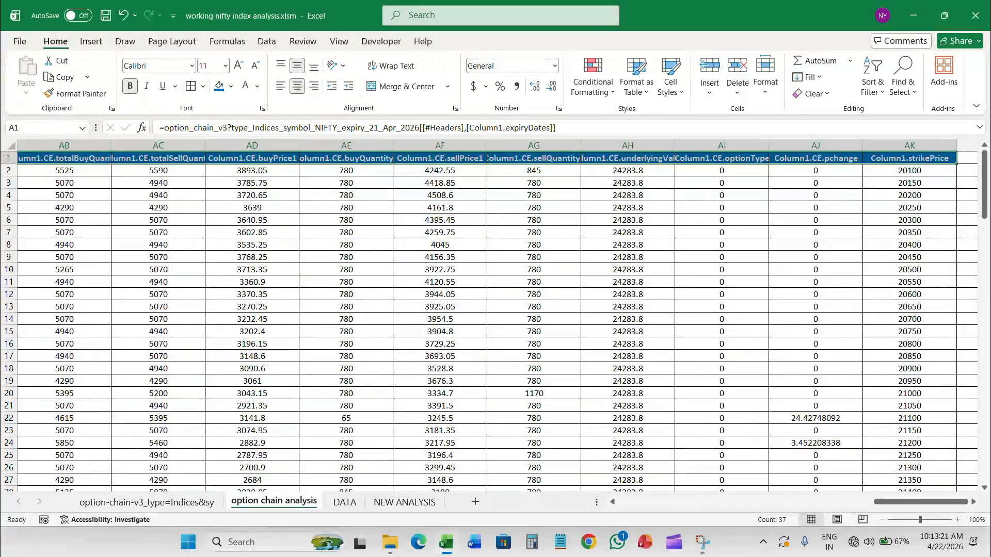
{"action": "left_click", "coordinate": [909, 269]}
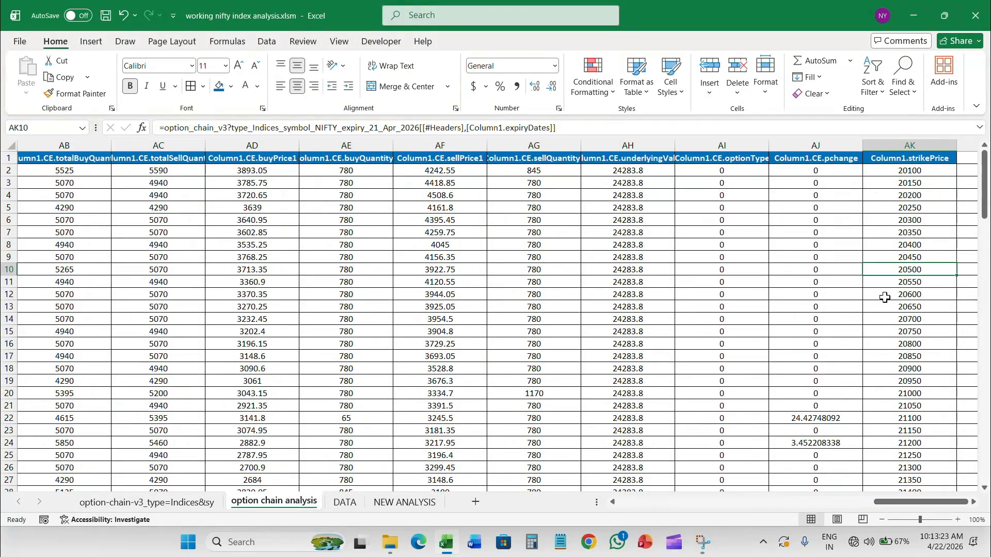
{"action": "right_click", "coordinate": [916, 270]}
{"action": "scroll", "coordinate": [974, 312], "scroll_direction": "right", "scroll_amount": 10}
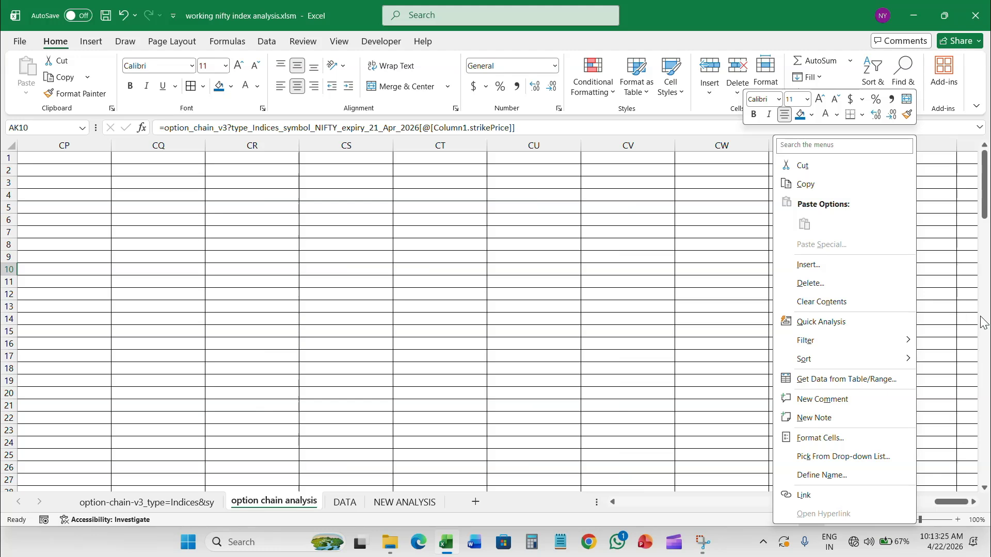
{"action": "left_click", "coordinate": [744, 354]}
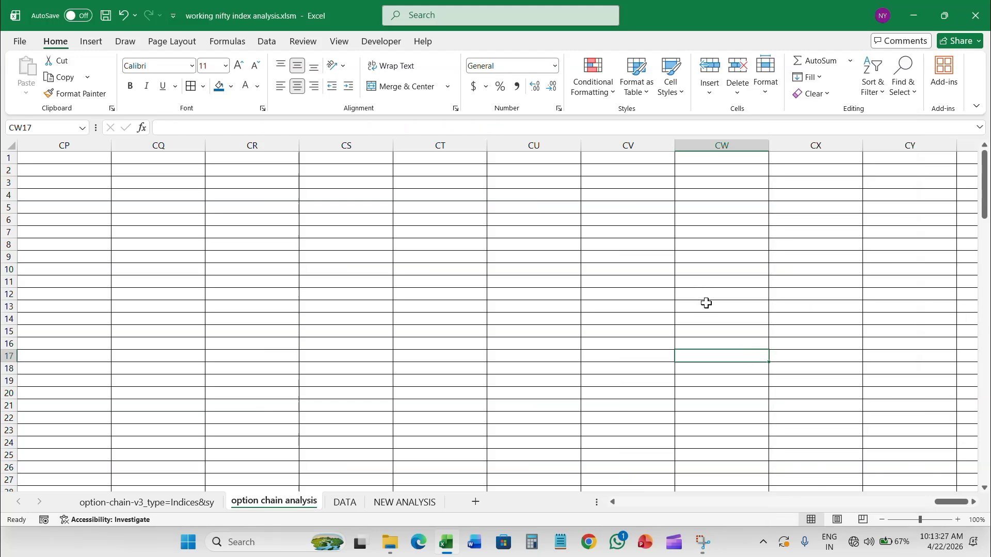
{"action": "key", "text": "ctrl+z"}
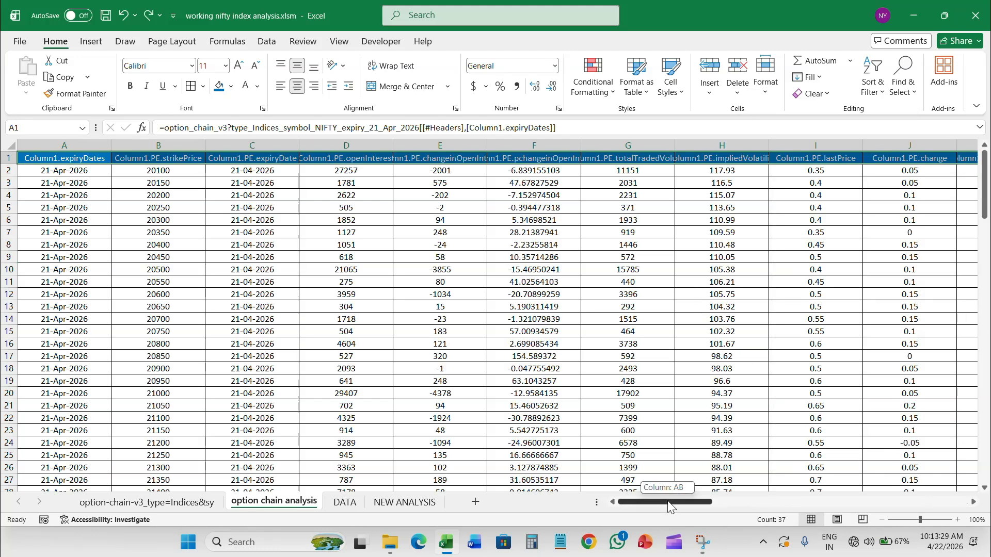
Select the whole sheet and widen all columns equally so that the full header texts fit.
{"action": "key", "text": "ctrl+Right"}
{"action": "left_click", "coordinate": [966, 262]}
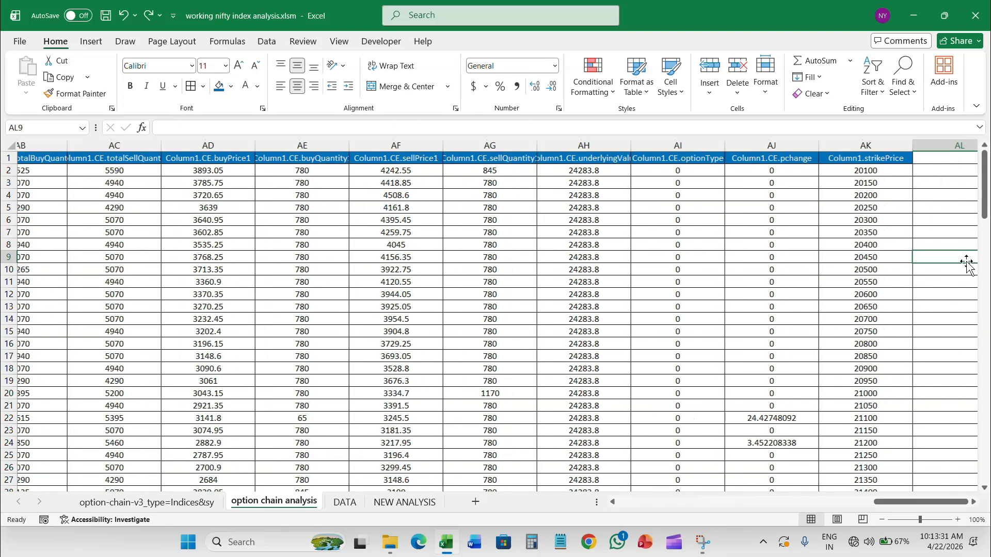
{"action": "scroll", "coordinate": [966, 260], "scroll_direction": "right", "scroll_amount": 5}
{"action": "scroll", "coordinate": [650, 247], "scroll_direction": "left", "scroll_amount": 2}
{"action": "scroll", "coordinate": [615, 266], "scroll_direction": "right", "scroll_amount": 5}
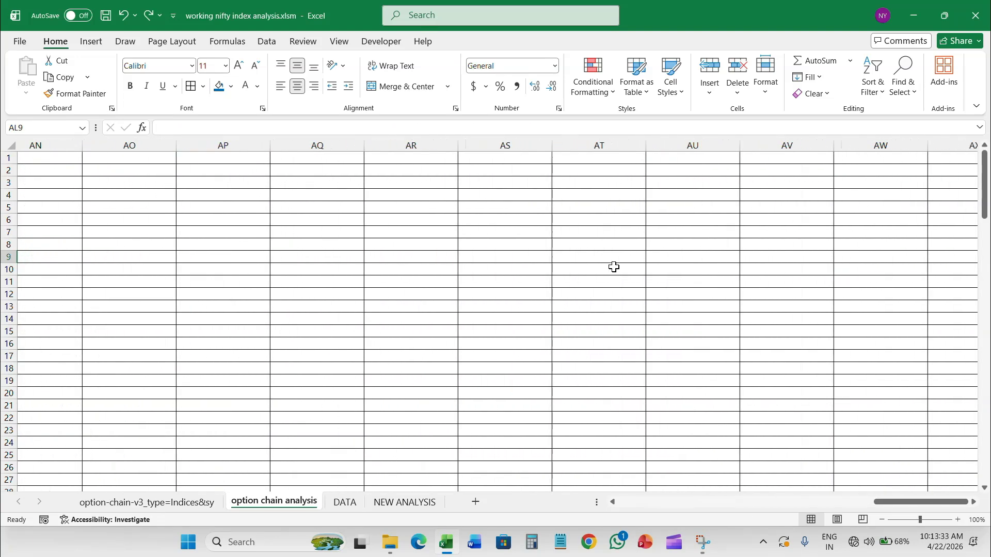
{"action": "scroll", "coordinate": [615, 267], "scroll_direction": "left", "scroll_amount": 7}
{"action": "scroll", "coordinate": [807, 286], "scroll_direction": "left", "scroll_amount": 1}
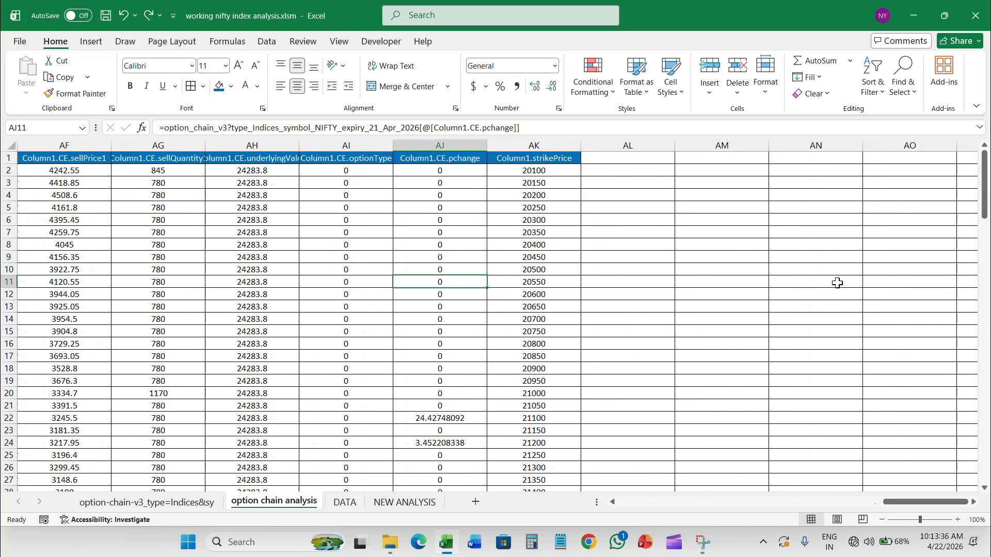
{"action": "left_click", "coordinate": [826, 283]}
{"action": "key", "text": "ctrl+a"}
{"action": "left_click_drag", "start_coordinate": [486, 141], "coordinate": [559, 140]}
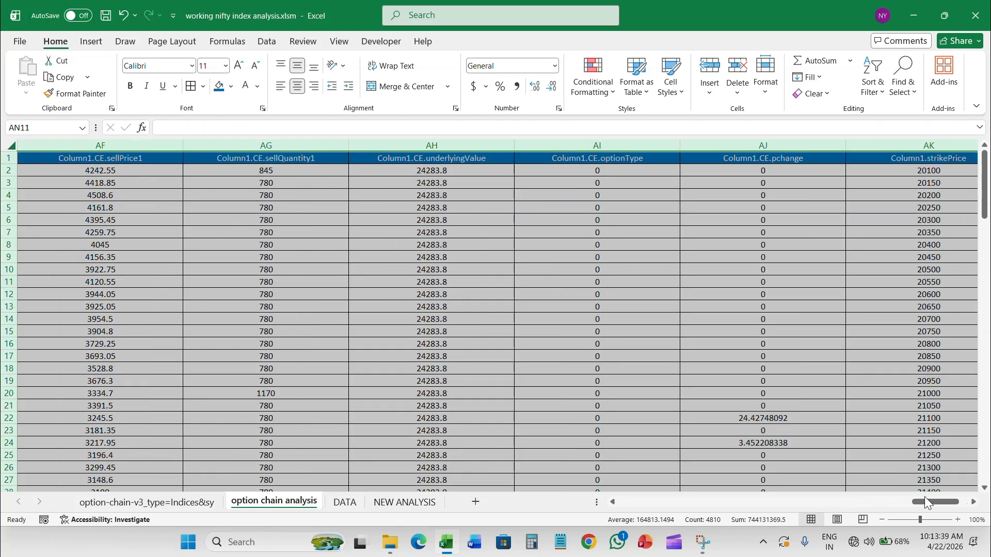
{"action": "left_click_drag", "start_coordinate": [925, 499], "coordinate": [596, 496]}
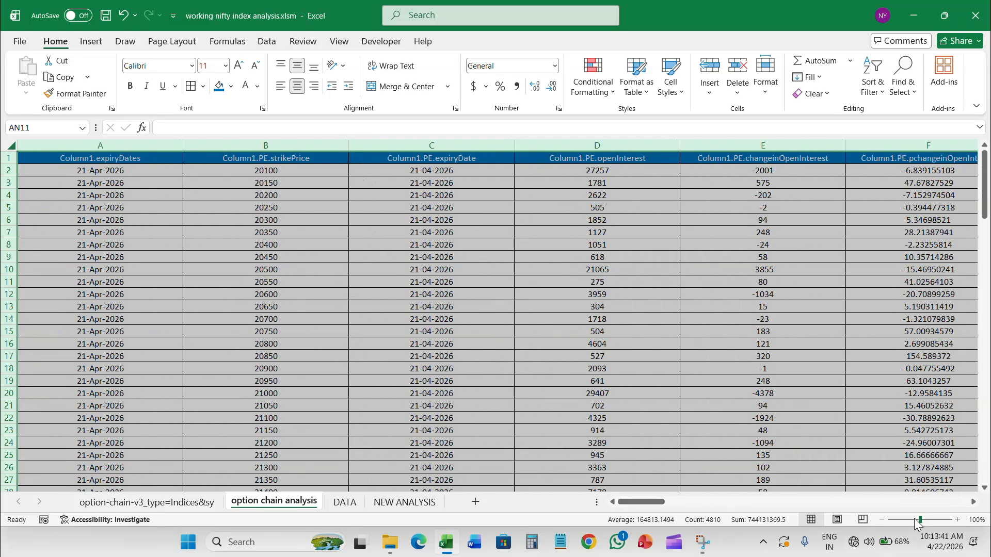
Set the header row A1:AK1 to font size 16 and bold.
{"action": "left_click_drag", "start_coordinate": [913, 518], "coordinate": [910, 521]}
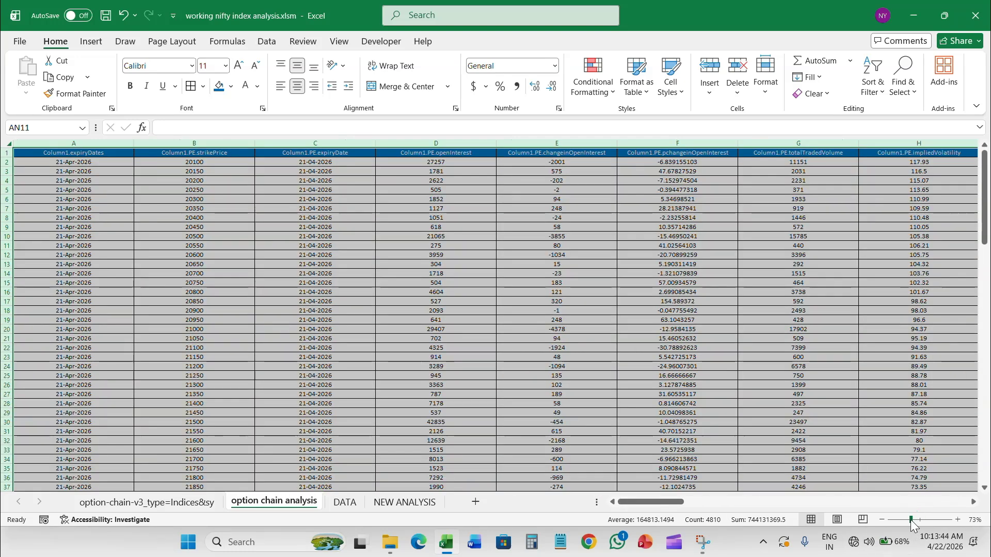
{"action": "left_click", "coordinate": [26, 154]}
{"action": "left_click", "coordinate": [3, 154]}
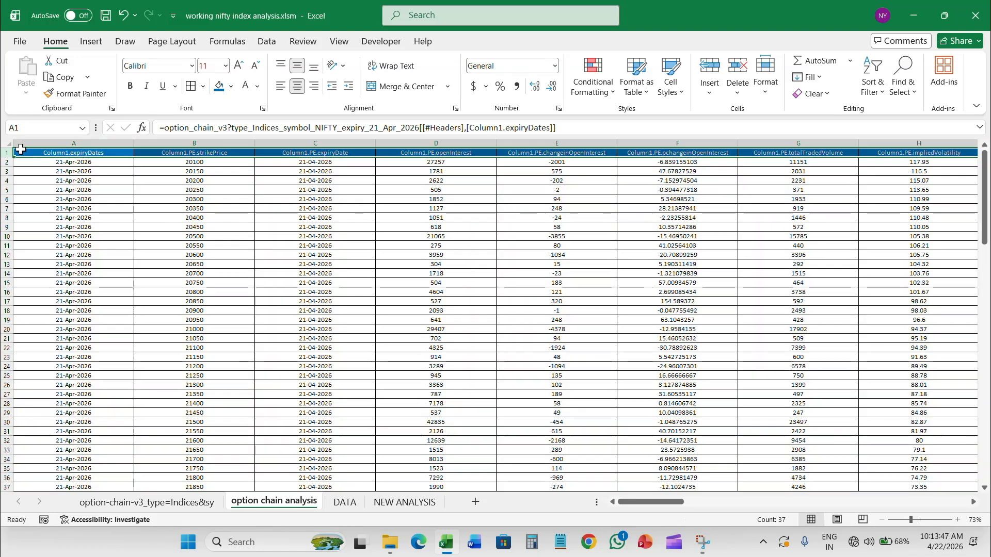
{"action": "left_click", "coordinate": [224, 65]}
{"action": "left_click", "coordinate": [210, 168]}
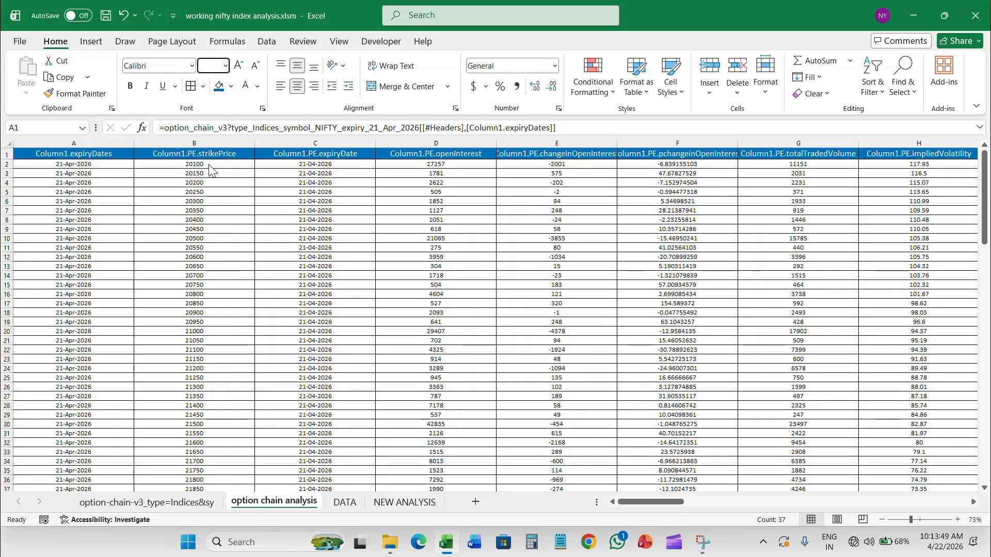
{"action": "left_click", "coordinate": [225, 66]}
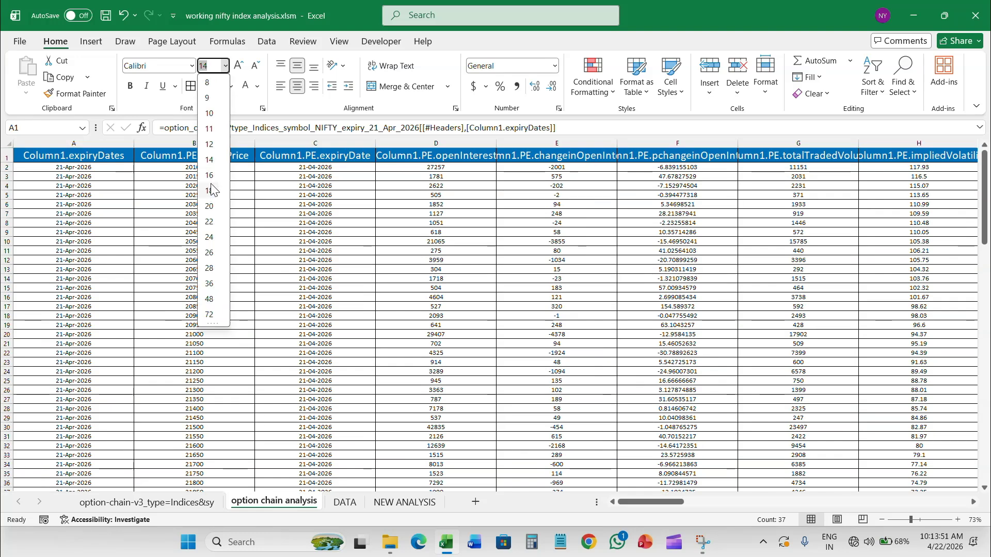
{"action": "left_click", "coordinate": [210, 175]}
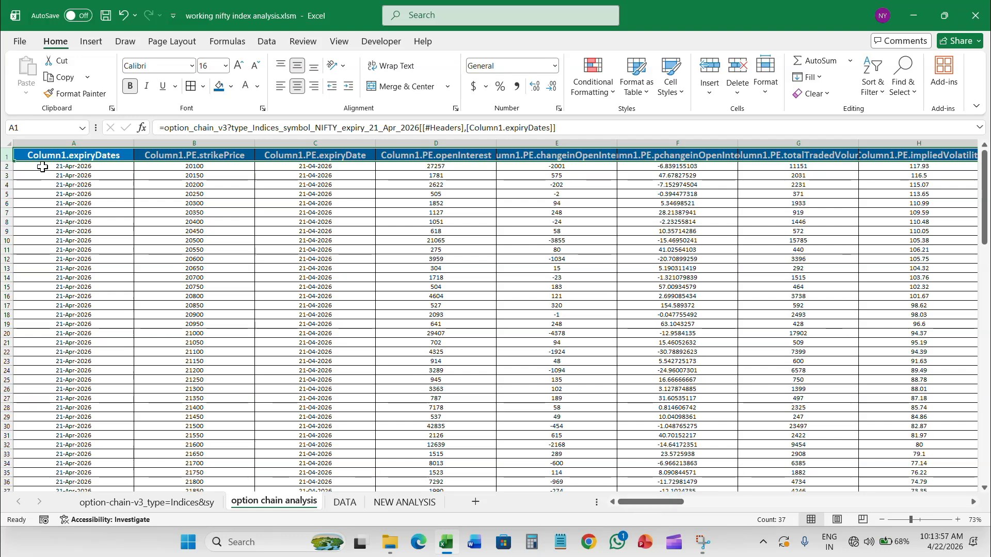
Fill the data range A2:T130 below the headers with the lightest theme green.
{"action": "left_click_drag", "start_coordinate": [43, 163], "coordinate": [532, 174]}
{"action": "left_click_drag", "start_coordinate": [592, 174], "coordinate": [210, 164]}
{"action": "scroll", "coordinate": [210, 164], "scroll_direction": "up", "scroll_amount": 5}
{"action": "left_click", "coordinate": [231, 87]}
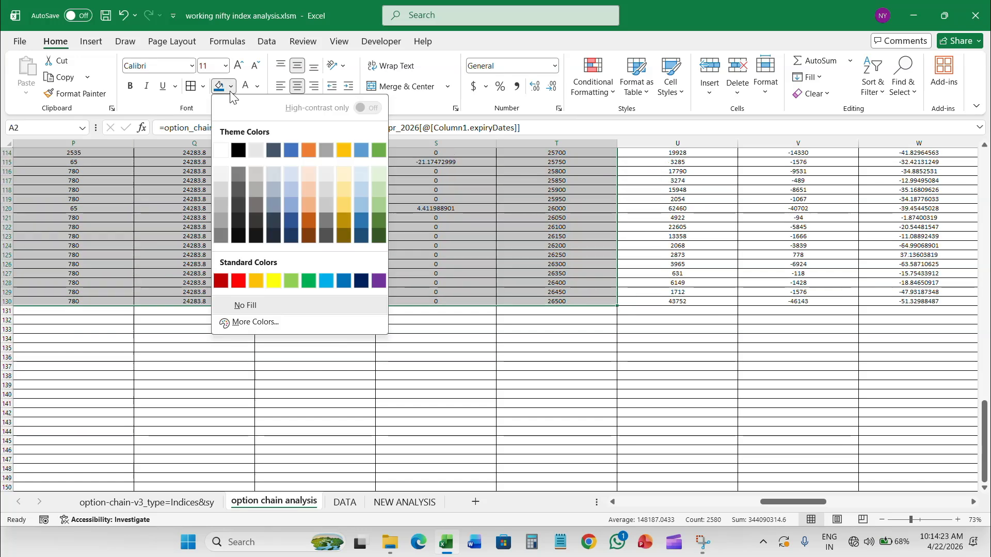
{"action": "left_click", "coordinate": [378, 175]}
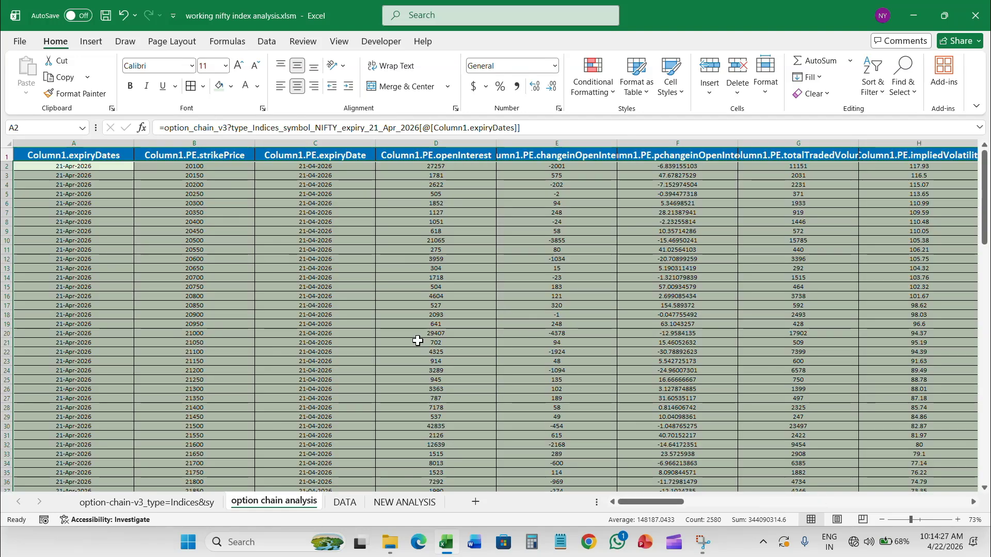
Make the text of A2:T130 bold and set its font size to 12.
{"action": "left_click", "coordinate": [130, 86]}
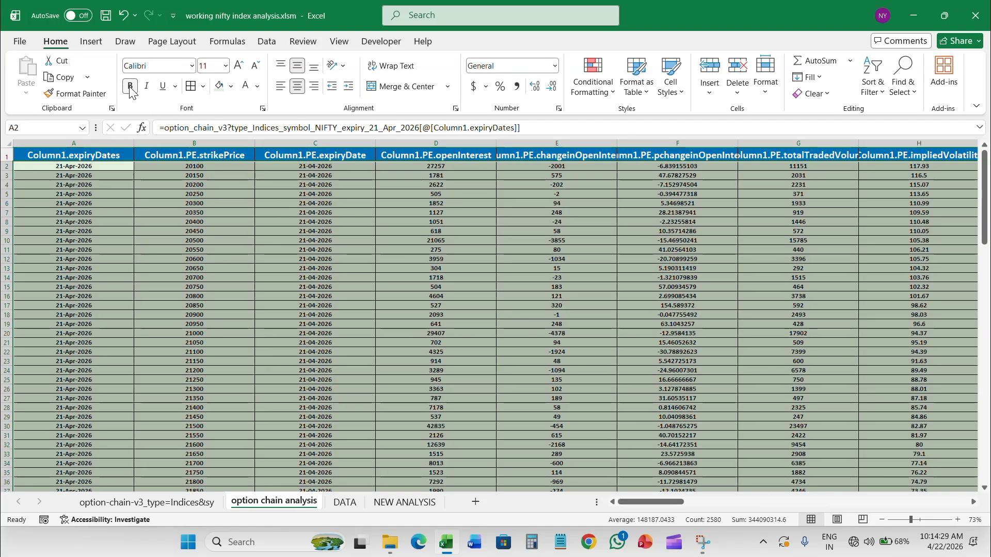
{"action": "left_click", "coordinate": [224, 70]}
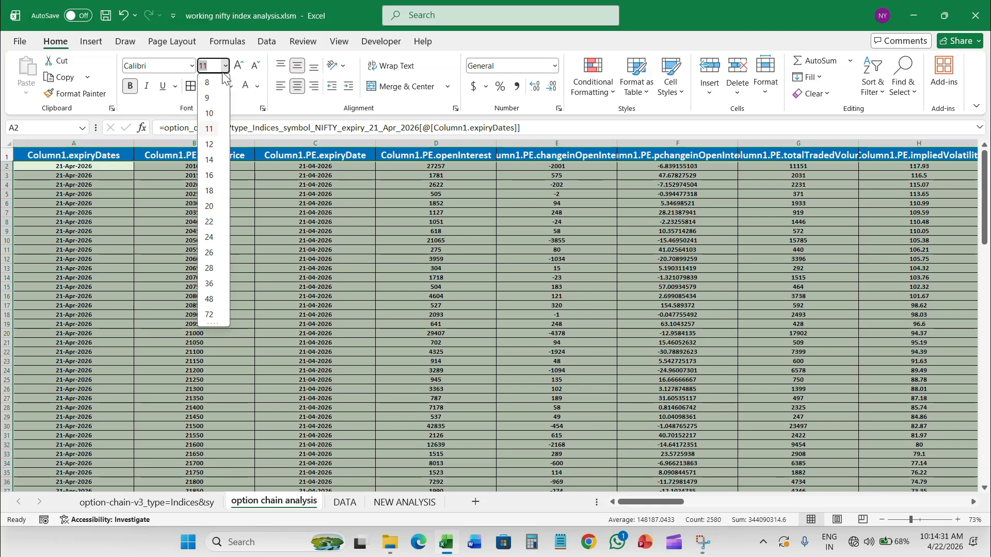
{"action": "left_click", "coordinate": [209, 144]}
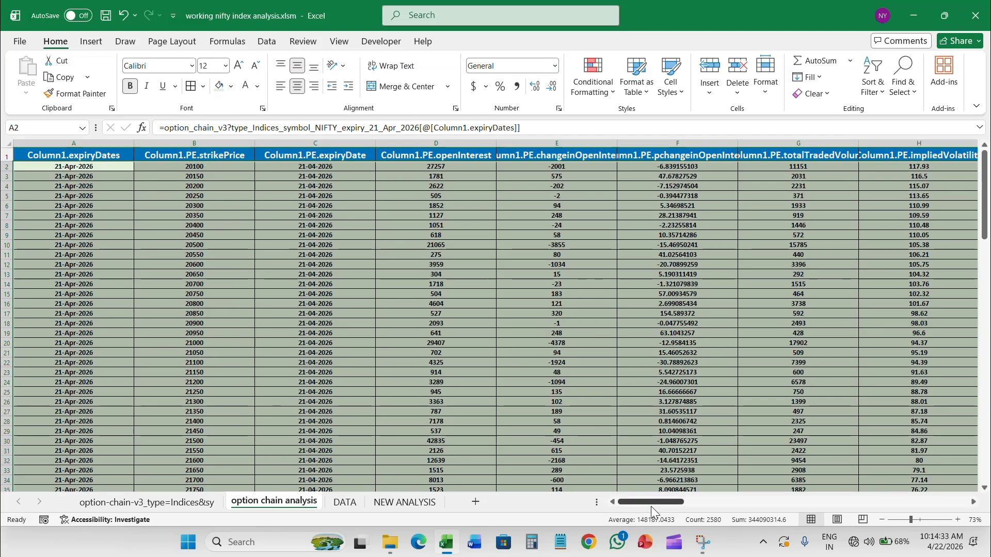
Fill the CE data range U2:AK130 with the lightest theme blue.
{"action": "left_click_drag", "start_coordinate": [652, 507], "coordinate": [812, 500]}
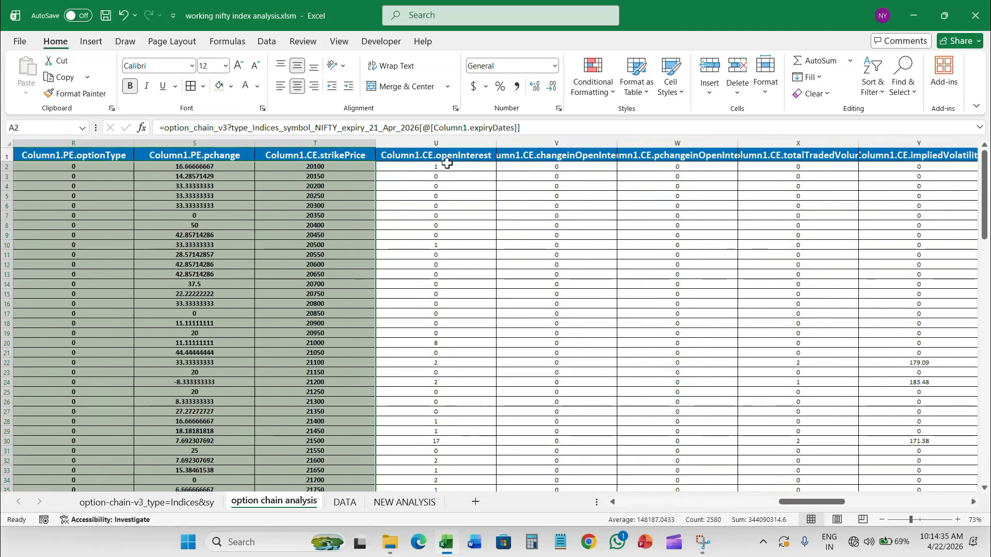
{"action": "left_click_drag", "start_coordinate": [406, 165], "coordinate": [727, 370]}
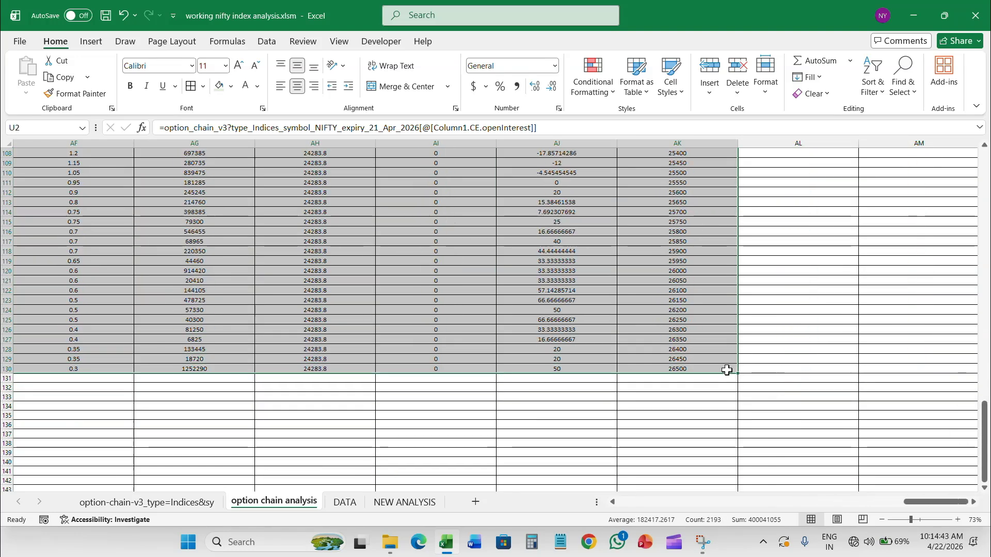
{"action": "left_click", "coordinate": [231, 87]}
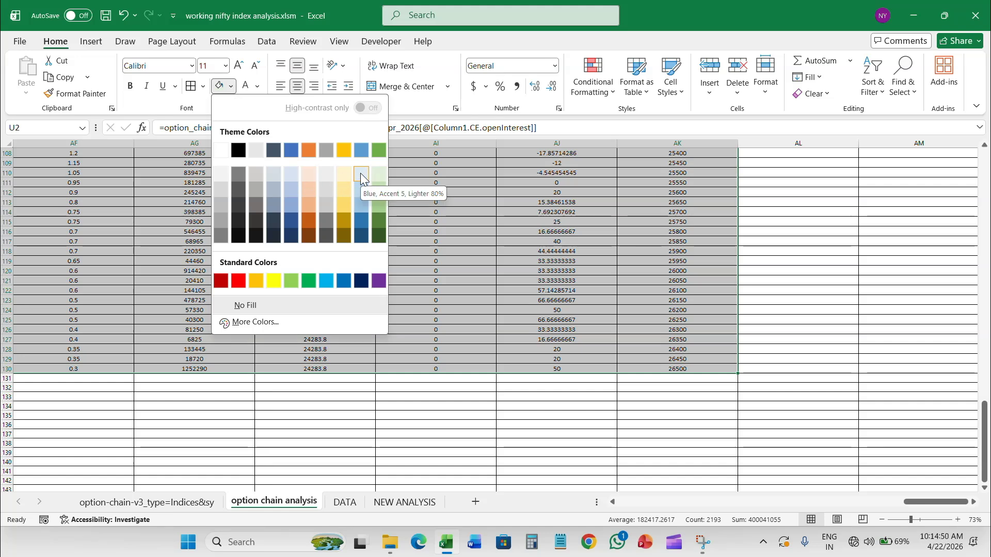
{"action": "left_click", "coordinate": [293, 173]}
Examine the shaded green and blue data ranges across the rows and columns, ending at the first columns and header row.
{"action": "scroll", "coordinate": [671, 319], "scroll_direction": "down", "scroll_amount": 5}
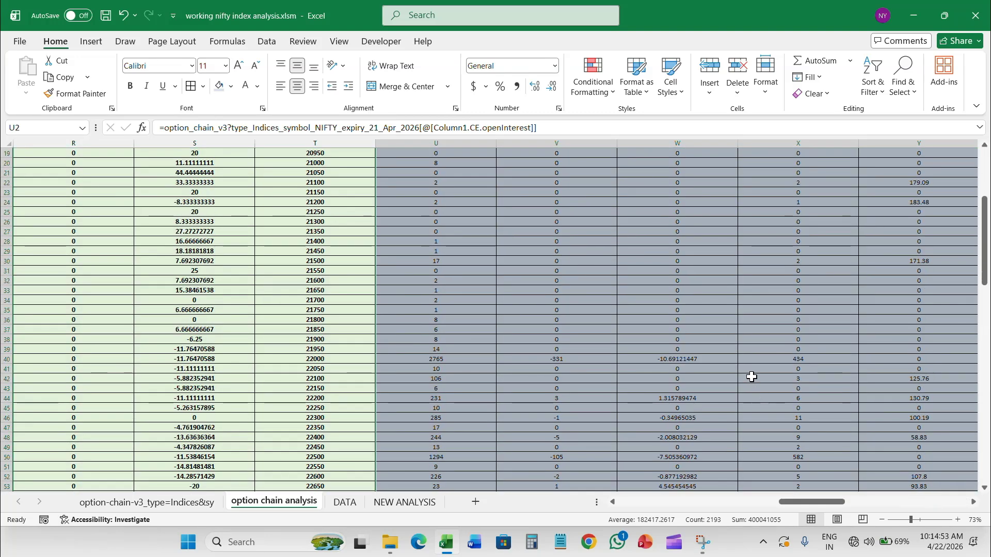
{"action": "scroll", "coordinate": [710, 323], "scroll_direction": "up", "scroll_amount": 5}
{"action": "left_click", "coordinate": [585, 359]}
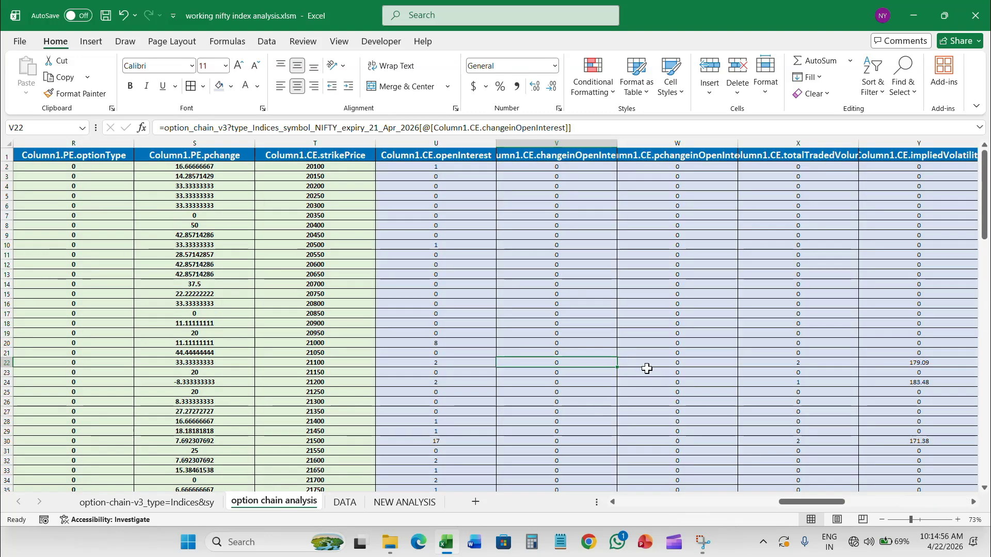
{"action": "scroll", "coordinate": [647, 369], "scroll_direction": "down", "scroll_amount": 5, "text": "ctrl"}
{"action": "scroll", "coordinate": [392, 285], "scroll_direction": "up", "scroll_amount": 5, "text": "ctrl"}
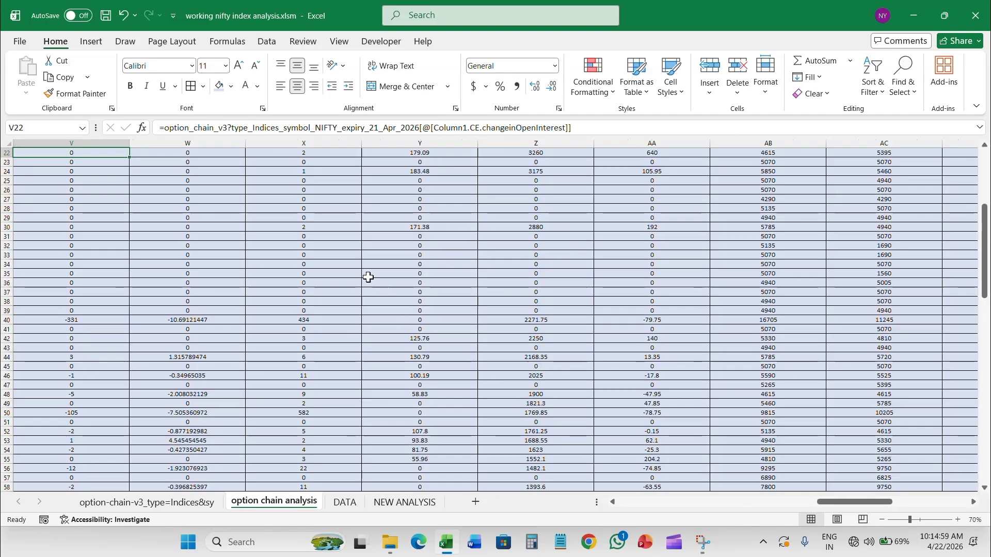
{"action": "scroll", "coordinate": [368, 277], "scroll_direction": "down", "scroll_amount": 10}
{"action": "scroll", "coordinate": [368, 277], "scroll_direction": "up", "scroll_amount": 15}
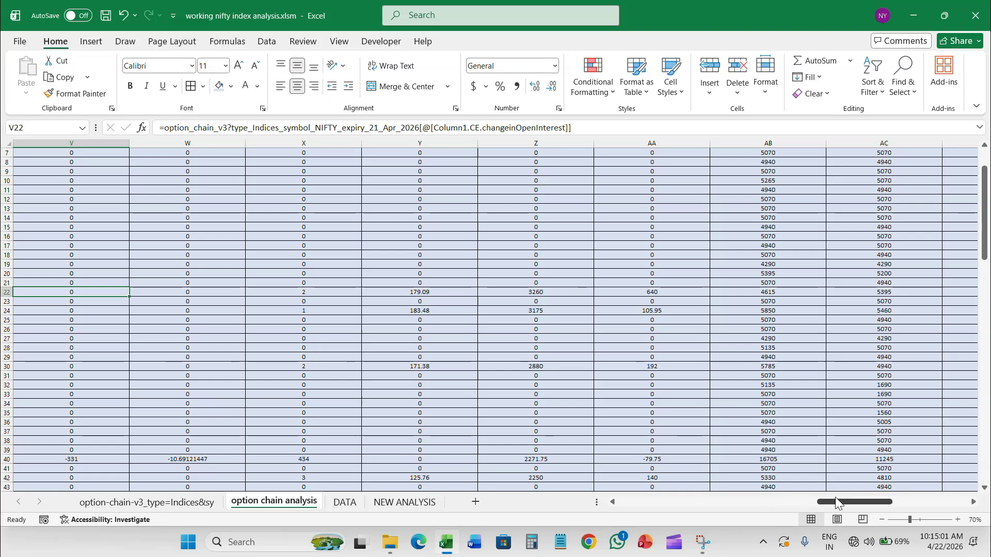
{"action": "left_click_drag", "start_coordinate": [836, 501], "coordinate": [636, 502]}
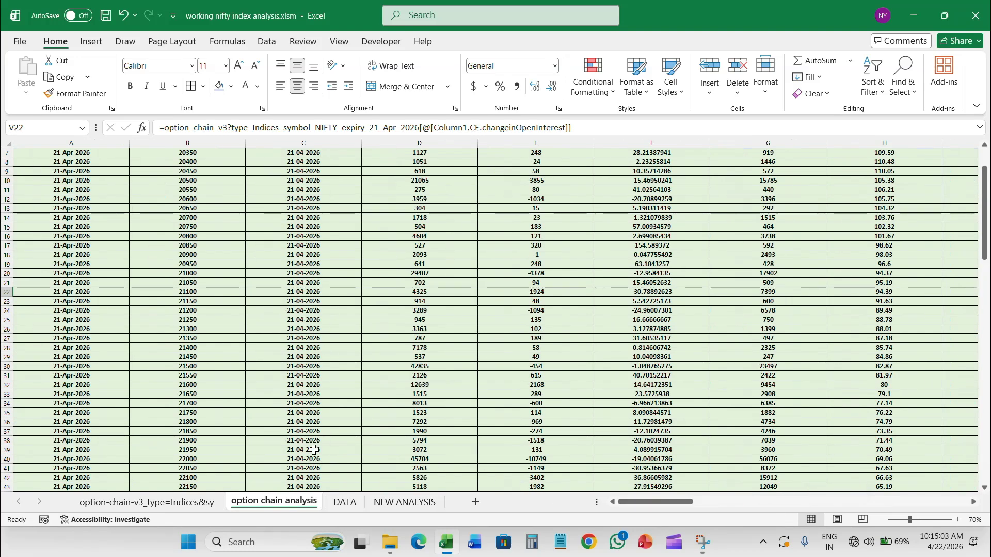
{"action": "scroll", "coordinate": [233, 356], "scroll_direction": "up", "scroll_amount": 2}
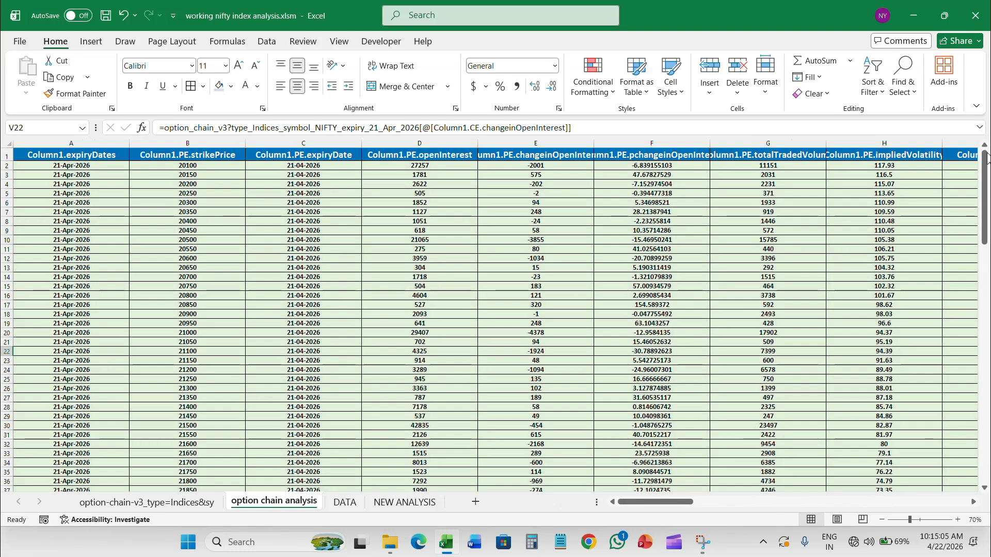
Examine the imported option-chain table from its first rows to the end of its data, comparing it with the option chain analysis sheet.
{"action": "left_click", "coordinate": [985, 170]}
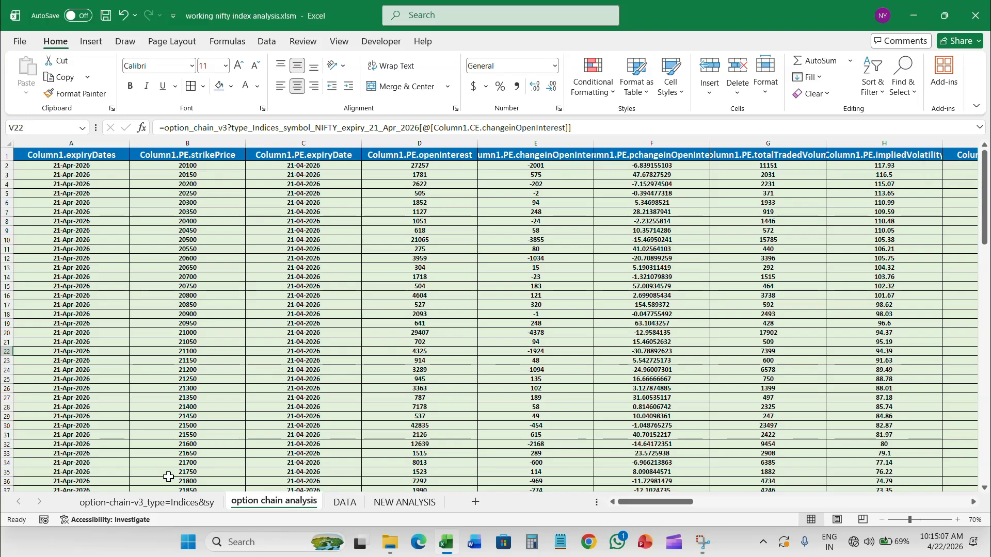
{"action": "left_click", "coordinate": [170, 502]}
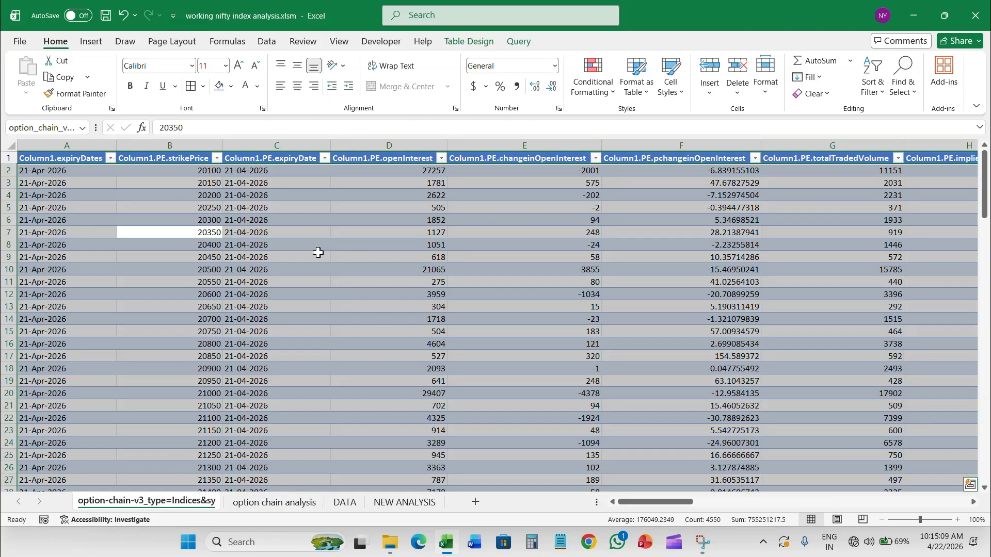
{"action": "left_click", "coordinate": [306, 268]}
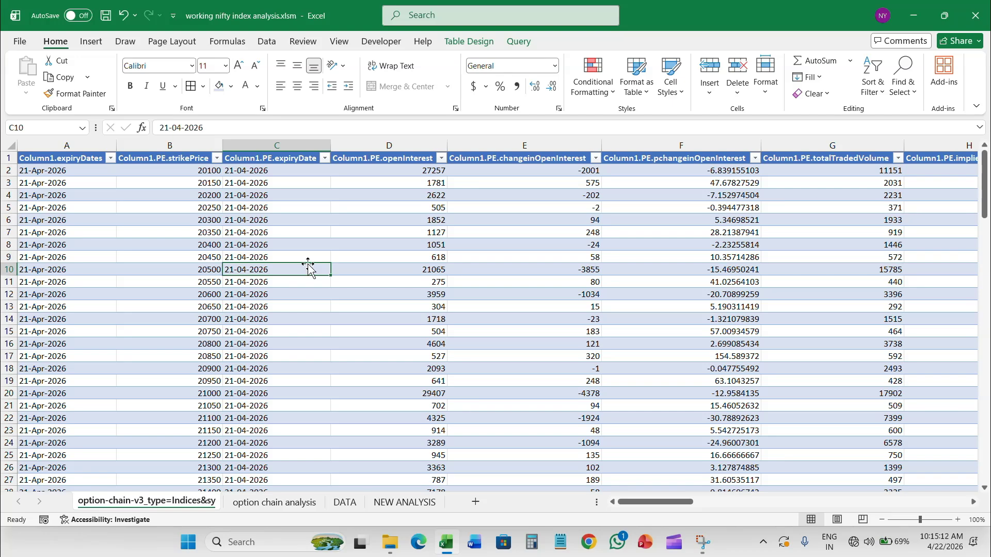
{"action": "scroll", "coordinate": [317, 252], "scroll_direction": "down", "scroll_amount": 9}
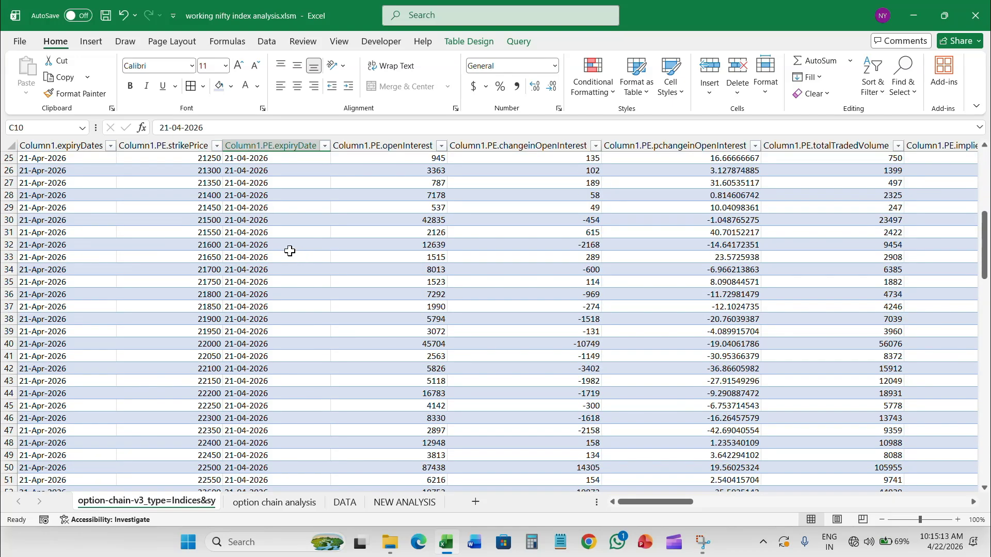
{"action": "left_click", "coordinate": [267, 502]}
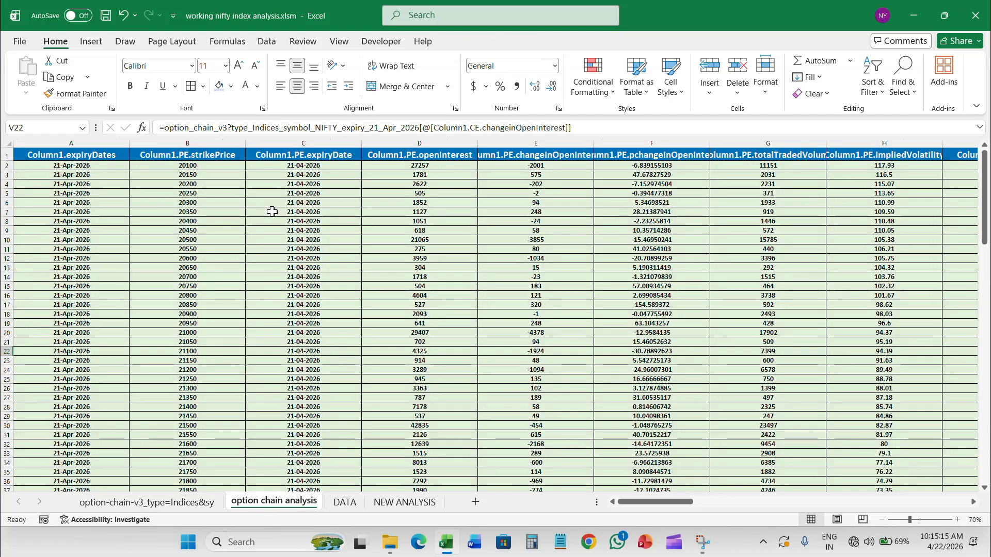
{"action": "key", "text": "ctrl+Page_Up"}
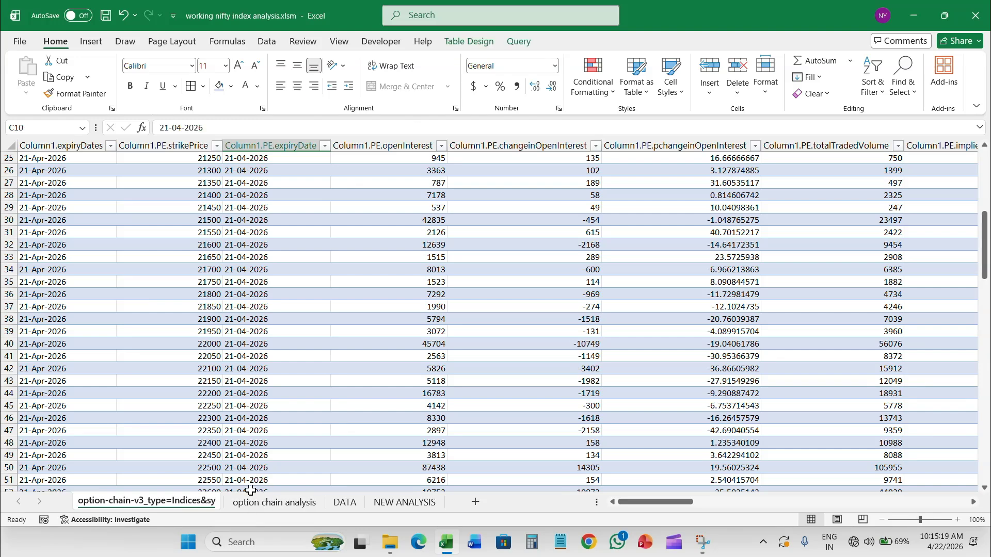
{"action": "scroll", "coordinate": [206, 437], "scroll_direction": "down", "scroll_amount": 8}
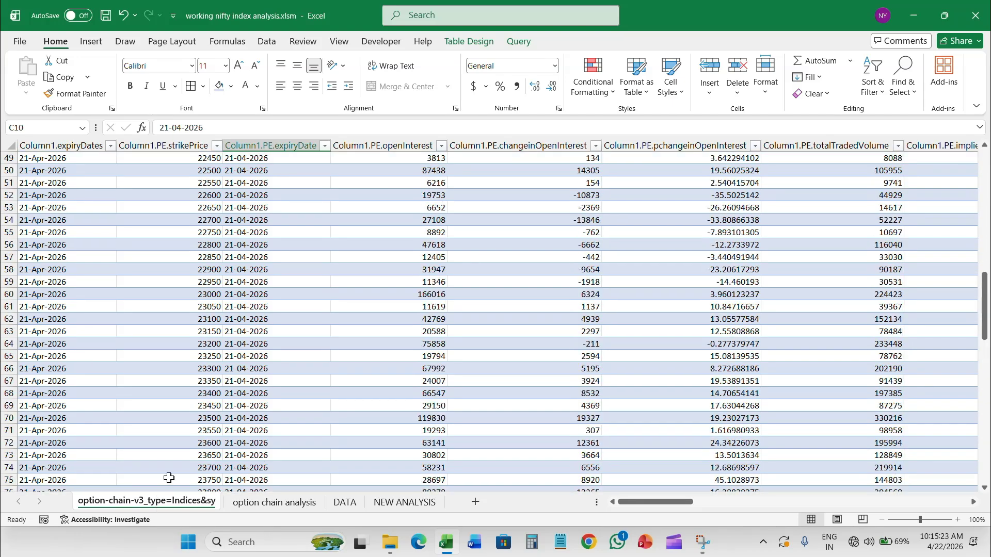
{"action": "scroll", "coordinate": [208, 367], "scroll_direction": "down", "scroll_amount": 20}
{"action": "scroll", "coordinate": [208, 367], "scroll_direction": "down", "scroll_amount": 9}
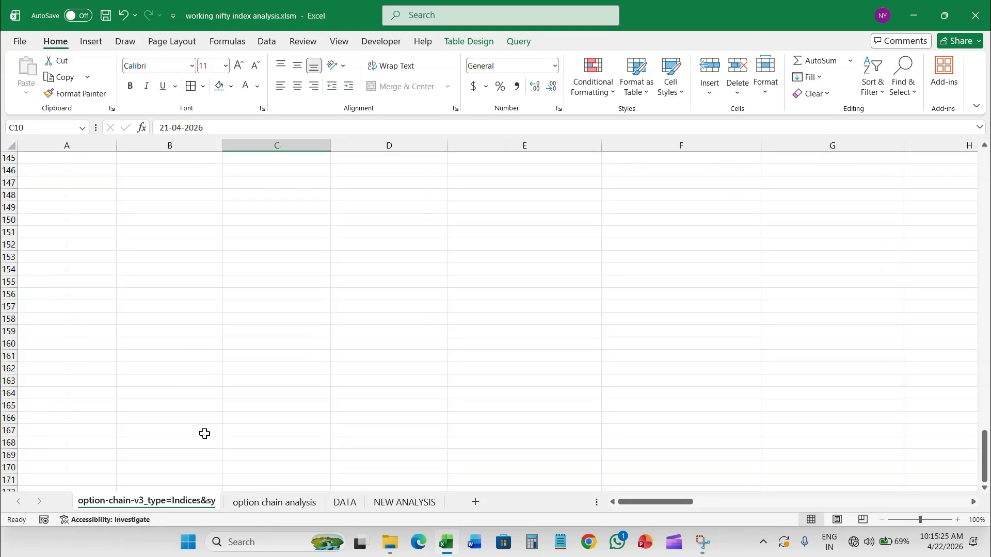
Recheck the first rows of the imported option-chain table against the linked rows on the option chain analysis sheet.
{"action": "left_click", "coordinate": [308, 504]}
{"action": "key", "text": "ctrl+Page_Up"}
{"action": "scroll", "coordinate": [207, 269], "scroll_direction": "up", "scroll_amount": 18}
{"action": "scroll", "coordinate": [207, 269], "scroll_direction": "up", "scroll_amount": 5}
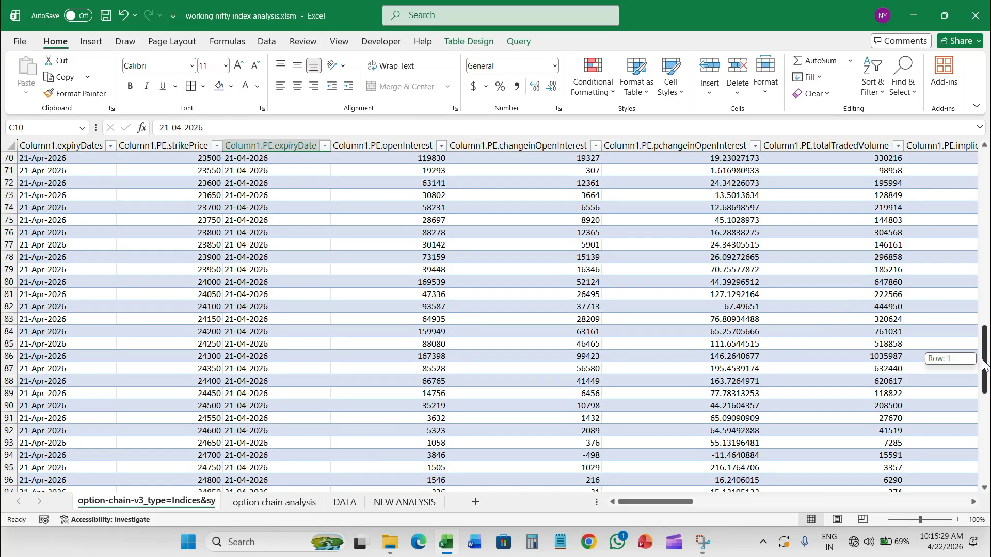
{"action": "scroll", "coordinate": [229, 196], "scroll_direction": "up", "scroll_amount": 20}
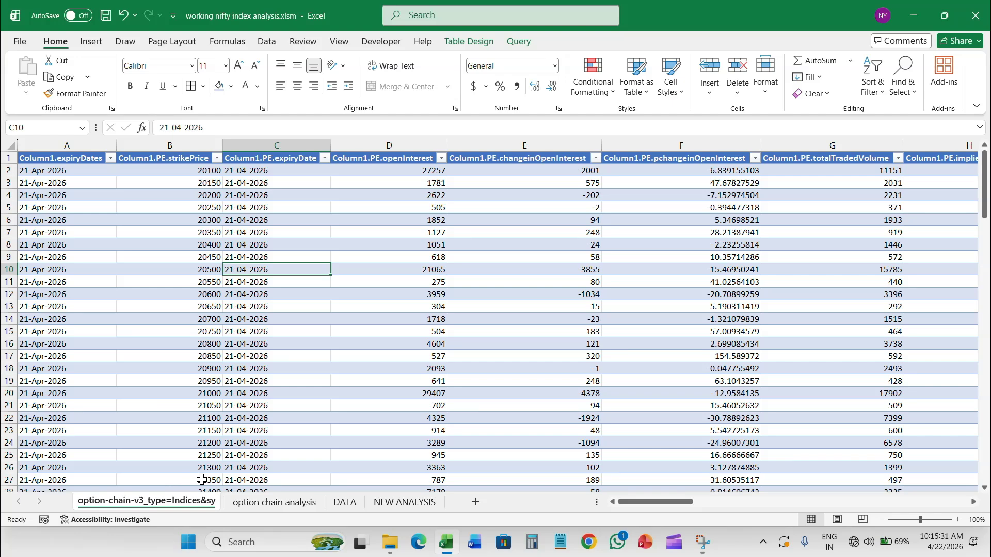
{"action": "left_click", "coordinate": [283, 504]}
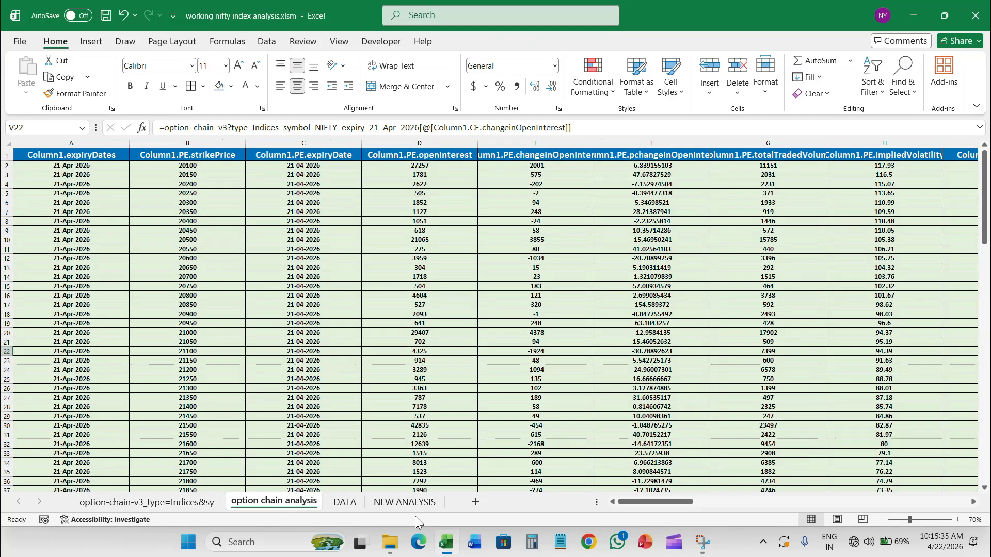
{"action": "left_click", "coordinate": [194, 502]}
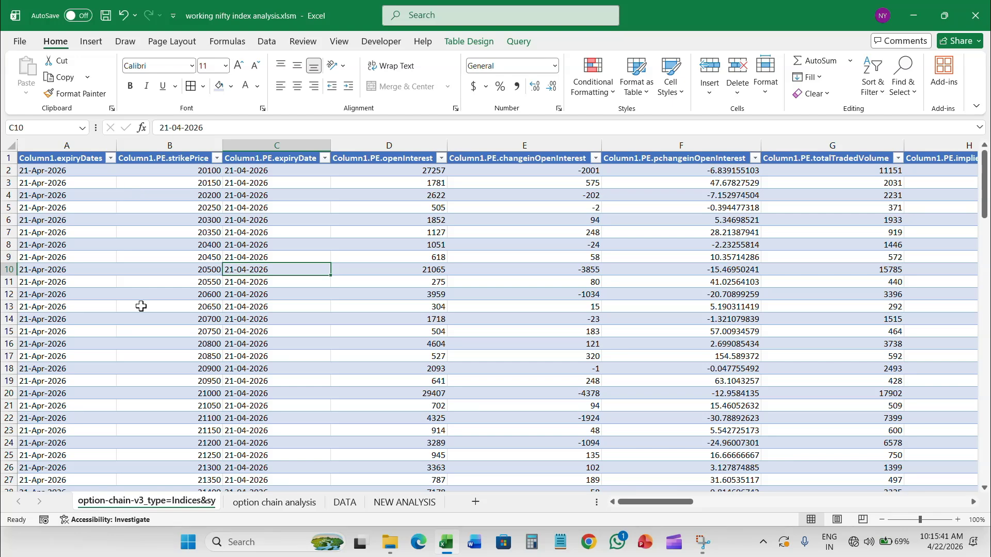
{"action": "left_click", "coordinate": [273, 504]}
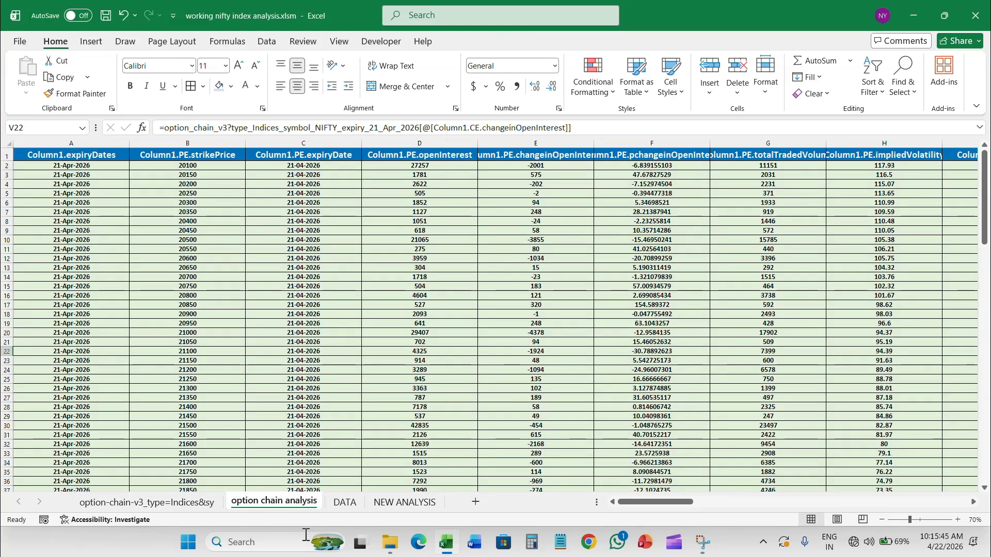
Add a new blank worksheet directly after the option chain analysis sheet.
{"action": "right_click", "coordinate": [307, 500]}
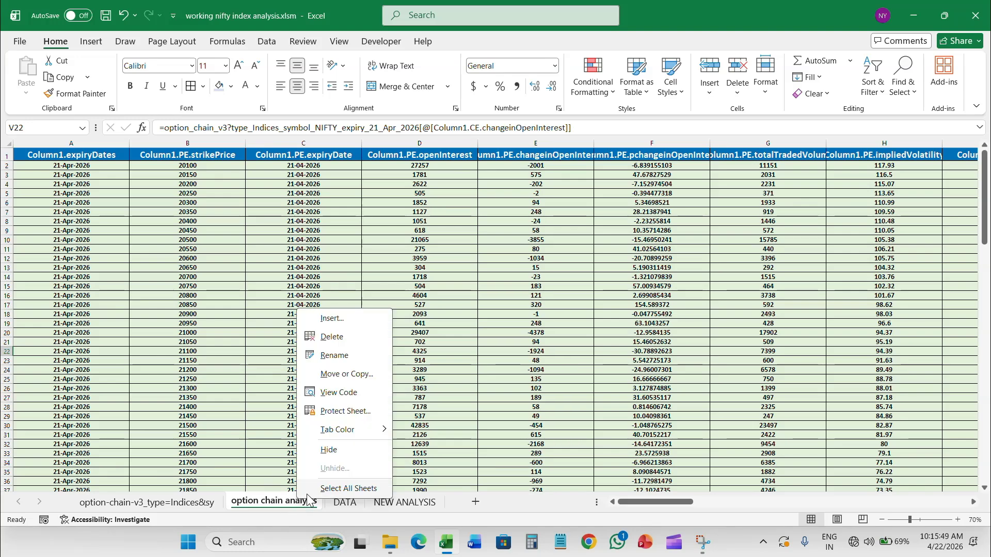
{"action": "left_click", "coordinate": [332, 322]}
{"action": "left_click", "coordinate": [489, 419]}
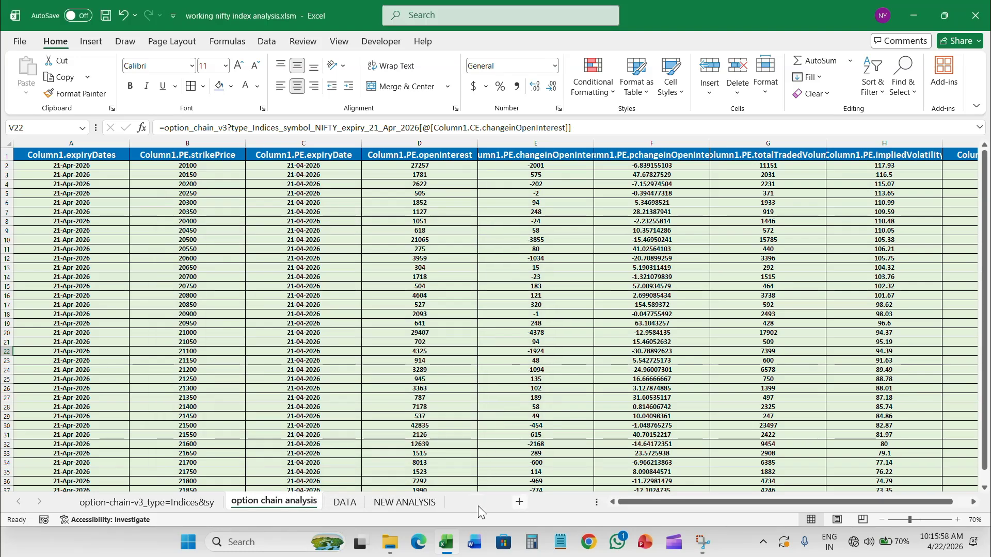
{"action": "left_click", "coordinate": [520, 501]}
Rename the new blank worksheet as 2option chain analysis.
{"action": "right_click", "coordinate": [358, 504]}
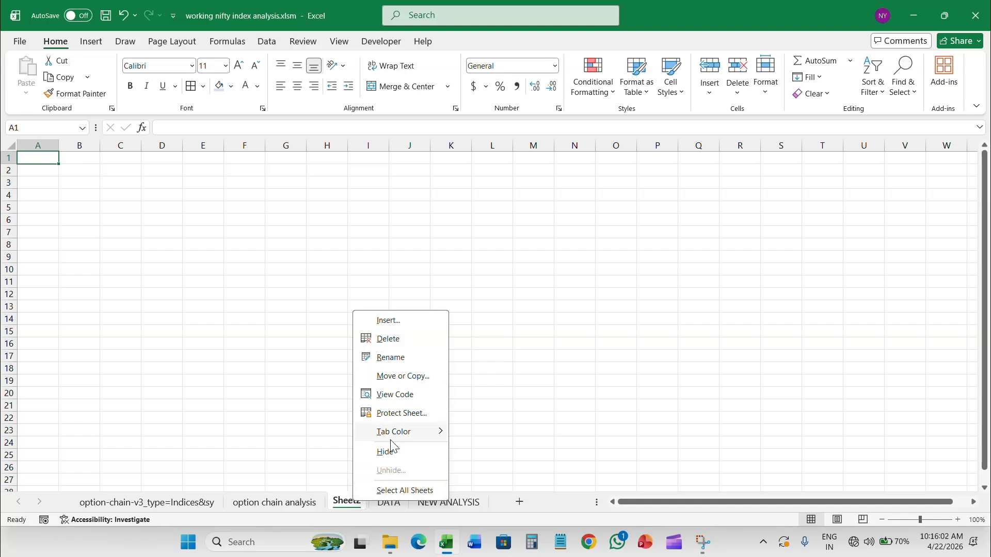
{"action": "left_click", "coordinate": [386, 357]}
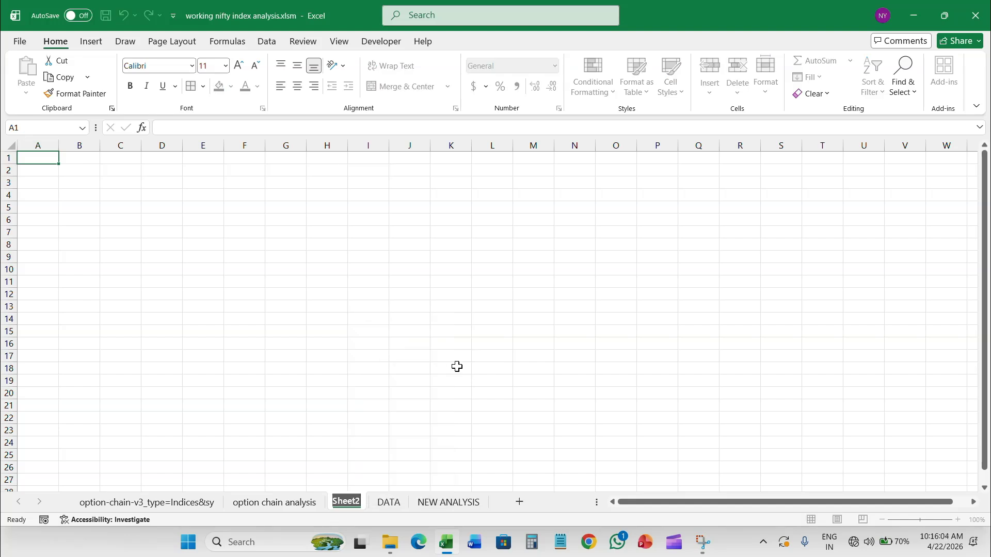
{"action": "type", "text": "nse"}
{"action": "key", "text": "Return"}
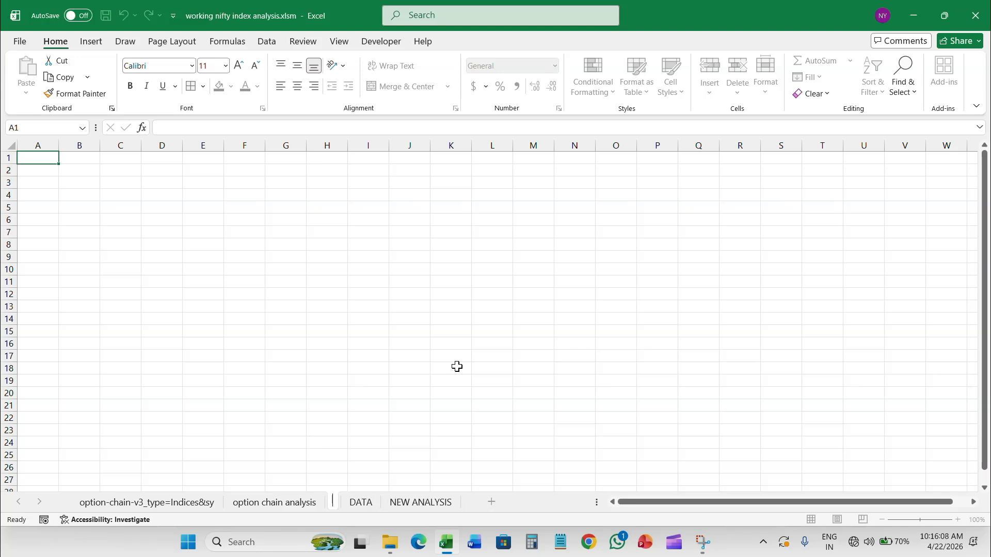
{"action": "type", "text": "option"}
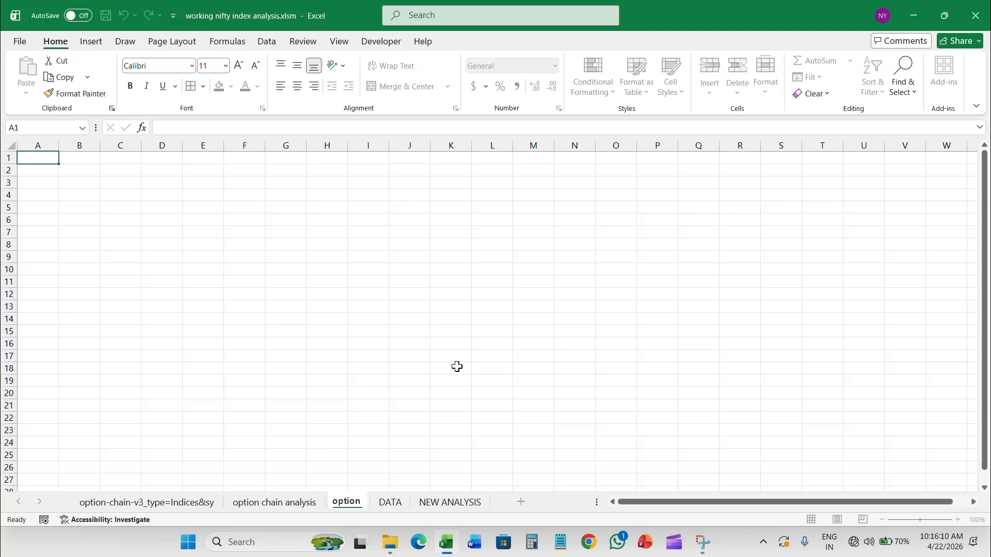
{"action": "type", "text": " chain ana"}
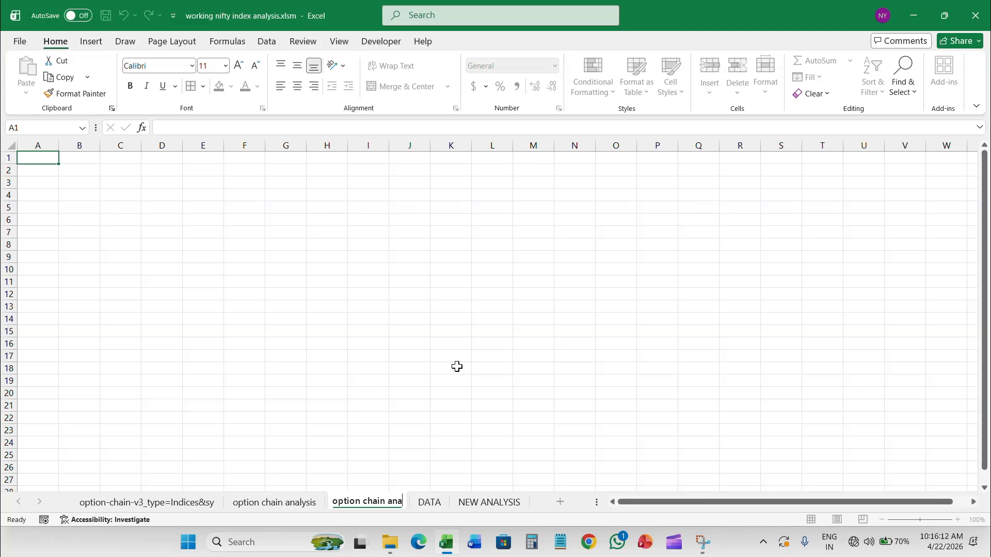
{"action": "type", "text": "lysis"}
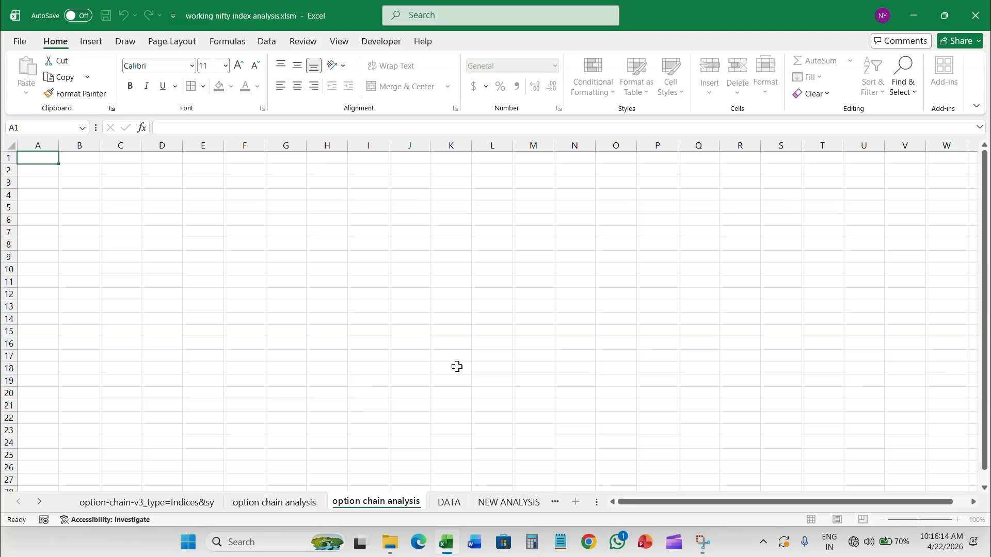
{"action": "type", "text": " 2"}
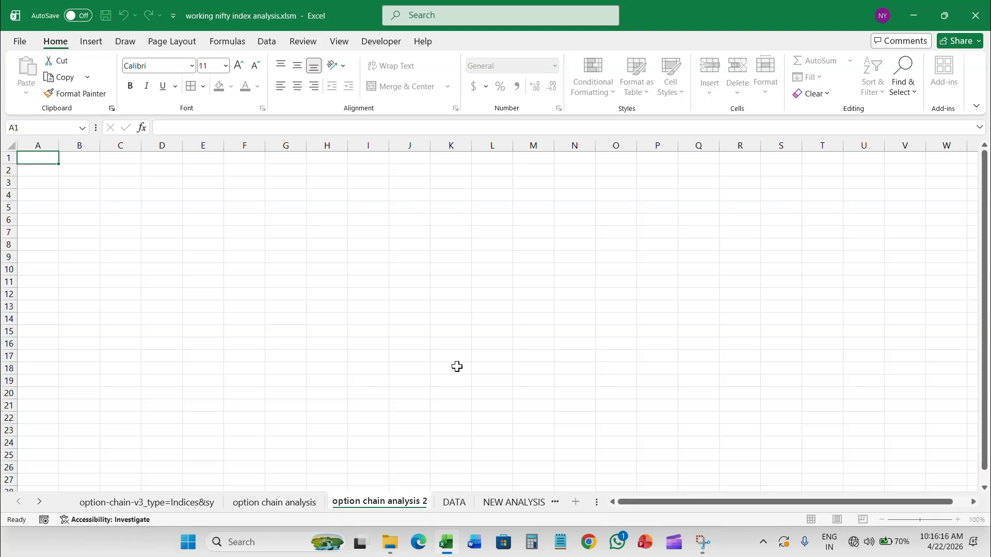
{"action": "key", "text": "BackSpace"}
{"action": "key", "text": "BackSpace"}
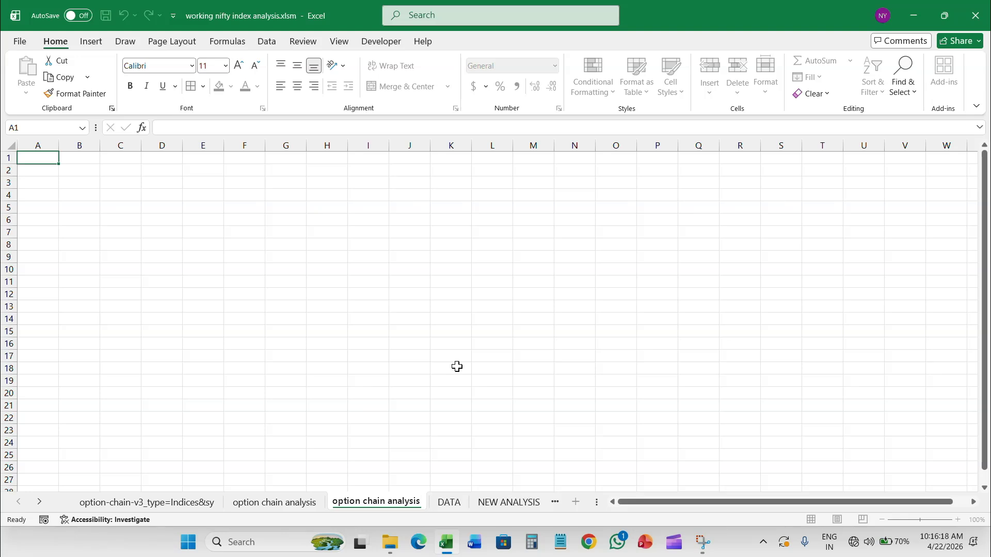
{"action": "type", "text": "2"}
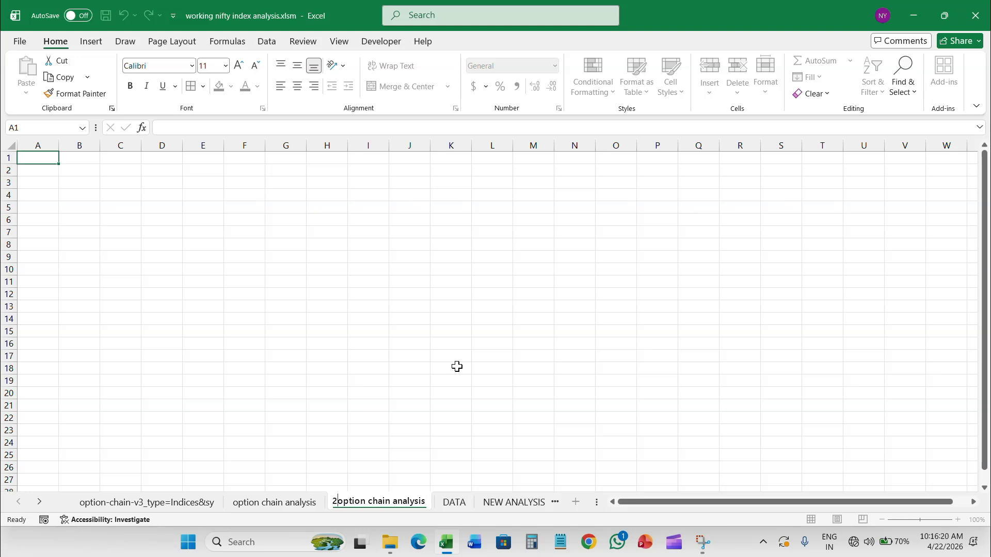
{"action": "key", "text": "Return"}
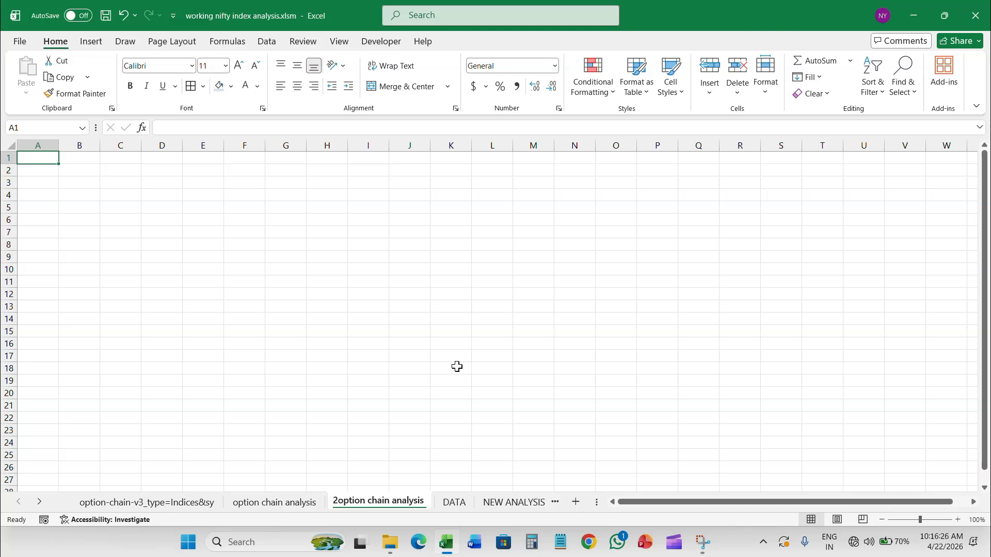
Review the NEW ANALYSIS sheet's charts and its PRICE LIVE, PRICE REC, Traded Volume and OPEN INTEREST tables.
{"action": "left_click", "coordinate": [518, 504]}
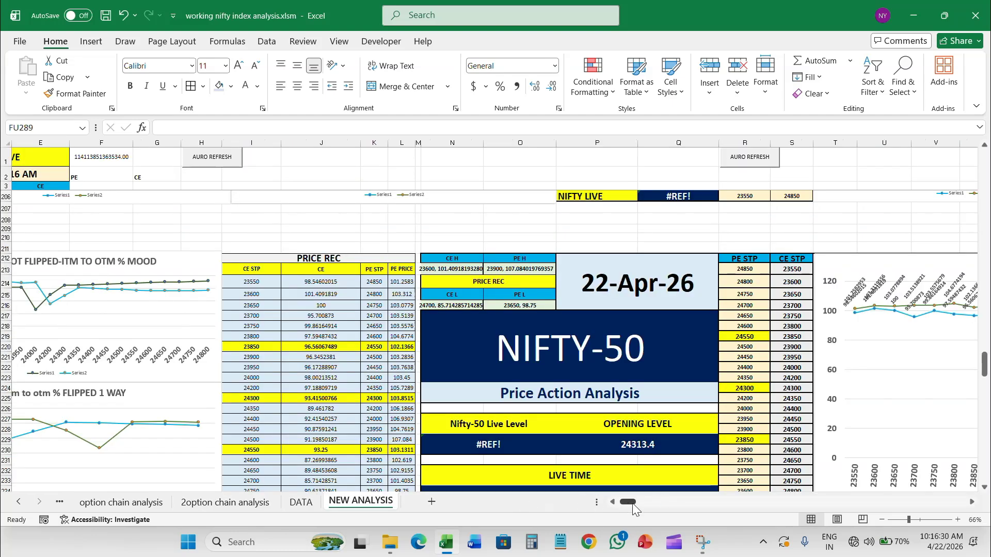
{"action": "left_click_drag", "start_coordinate": [634, 508], "coordinate": [630, 505]}
{"action": "scroll", "coordinate": [387, 277], "scroll_direction": "up", "scroll_amount": 5}
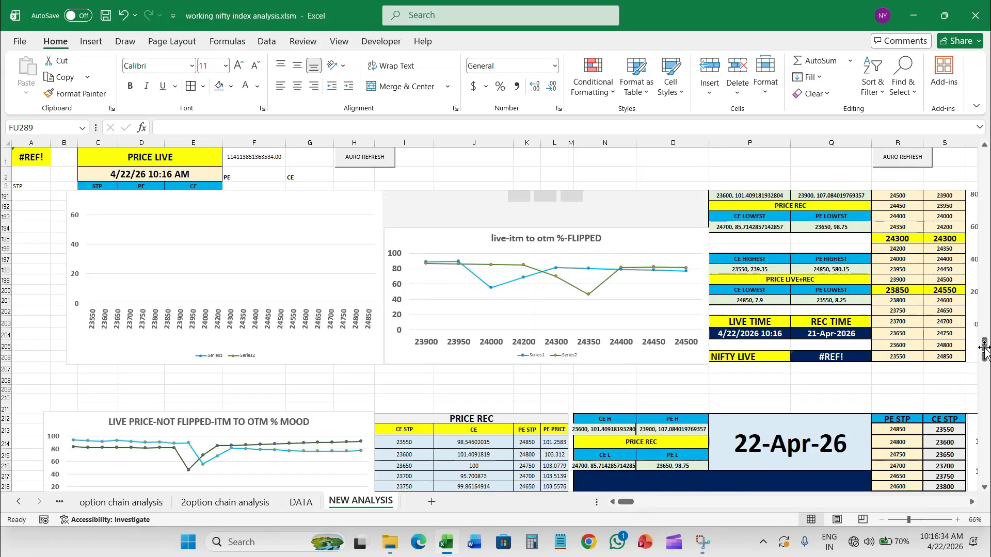
{"action": "scroll", "coordinate": [984, 350], "scroll_direction": "down", "scroll_amount": 4}
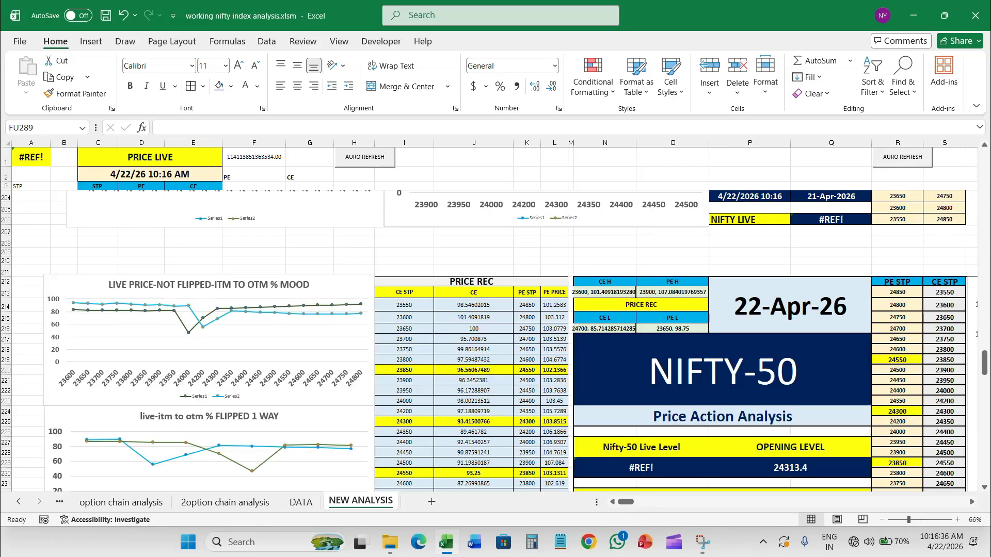
{"action": "left_click_drag", "start_coordinate": [984, 364], "coordinate": [973, 180]}
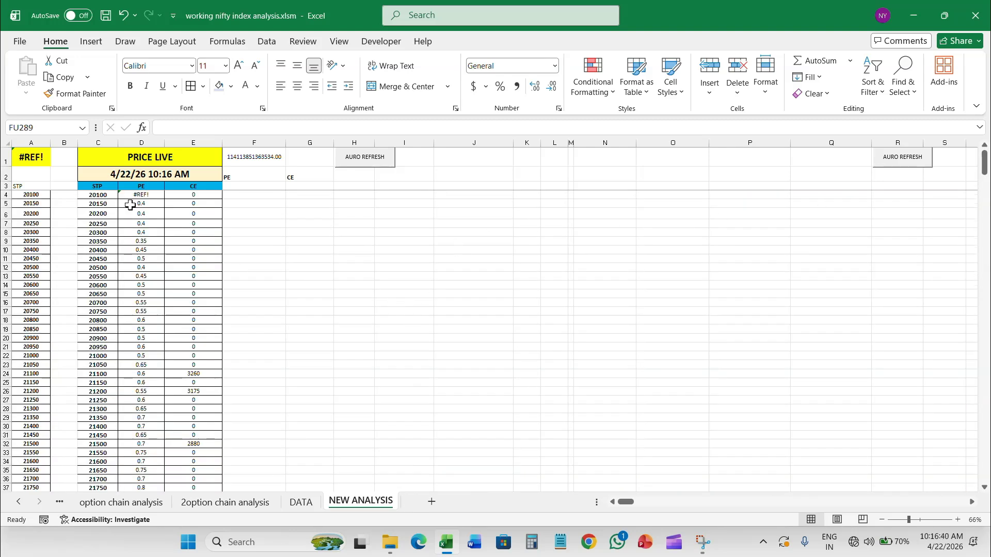
{"action": "left_click", "coordinate": [127, 161]}
{"action": "scroll", "coordinate": [585, 393], "scroll_direction": "right", "scroll_amount": 5}
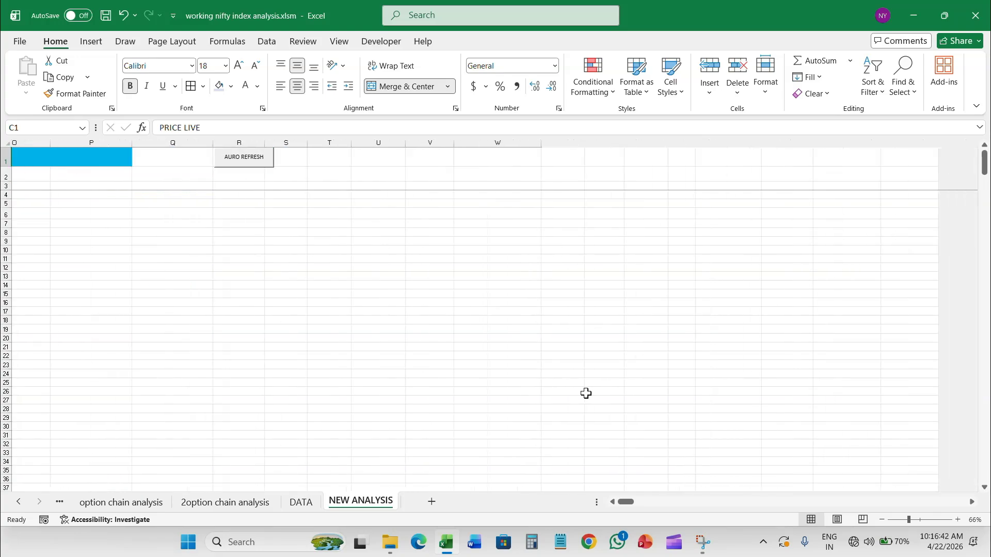
{"action": "scroll", "coordinate": [447, 162], "scroll_direction": "right", "scroll_amount": 3}
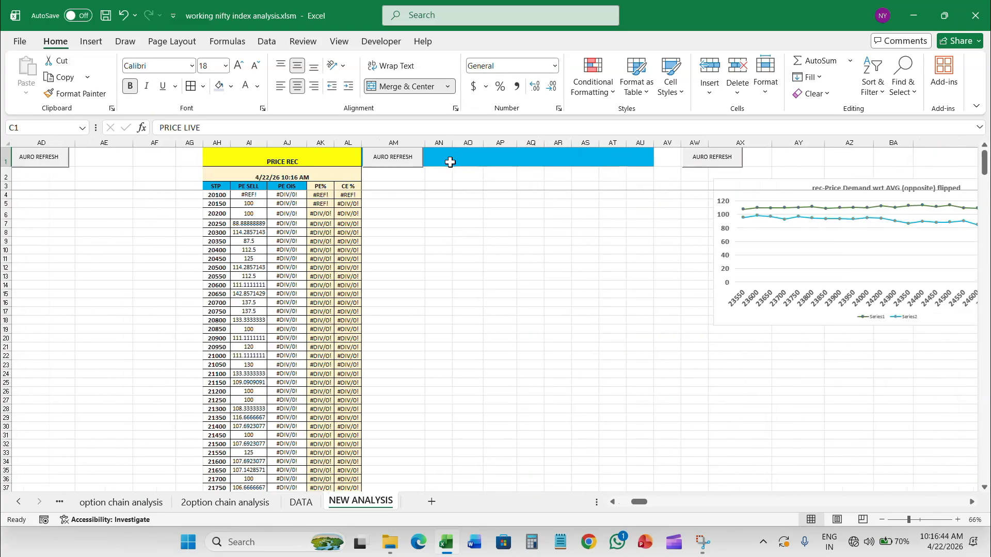
{"action": "scroll", "coordinate": [450, 162], "scroll_direction": "right", "scroll_amount": 8}
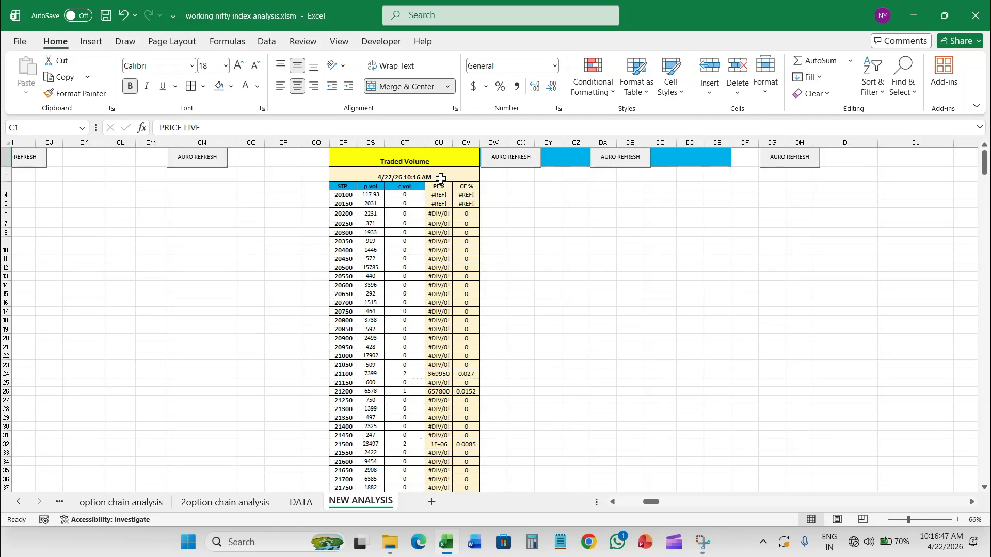
{"action": "scroll", "coordinate": [437, 162], "scroll_direction": "right", "scroll_amount": 1}
{"action": "left_click", "coordinate": [434, 161]}
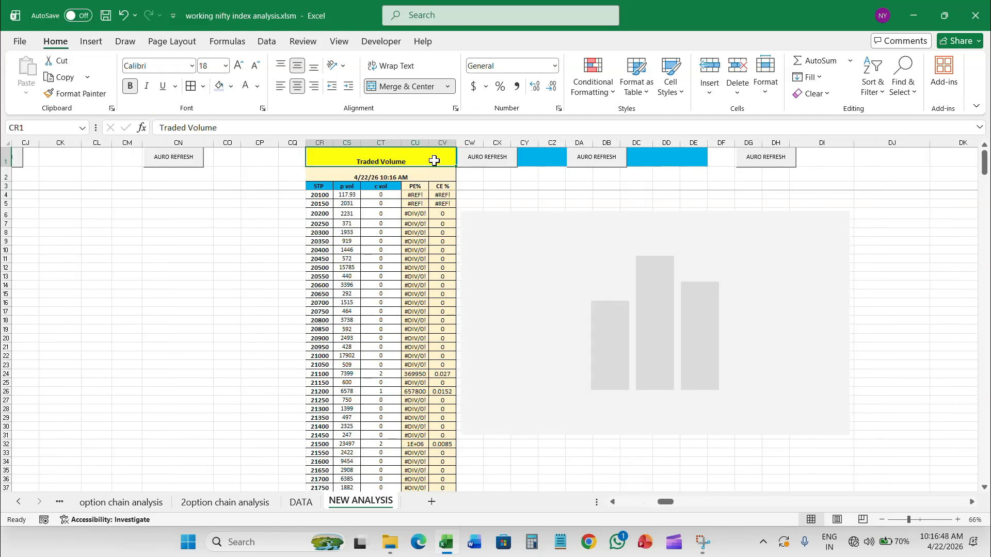
{"action": "scroll", "coordinate": [563, 385], "scroll_direction": "right", "scroll_amount": 10}
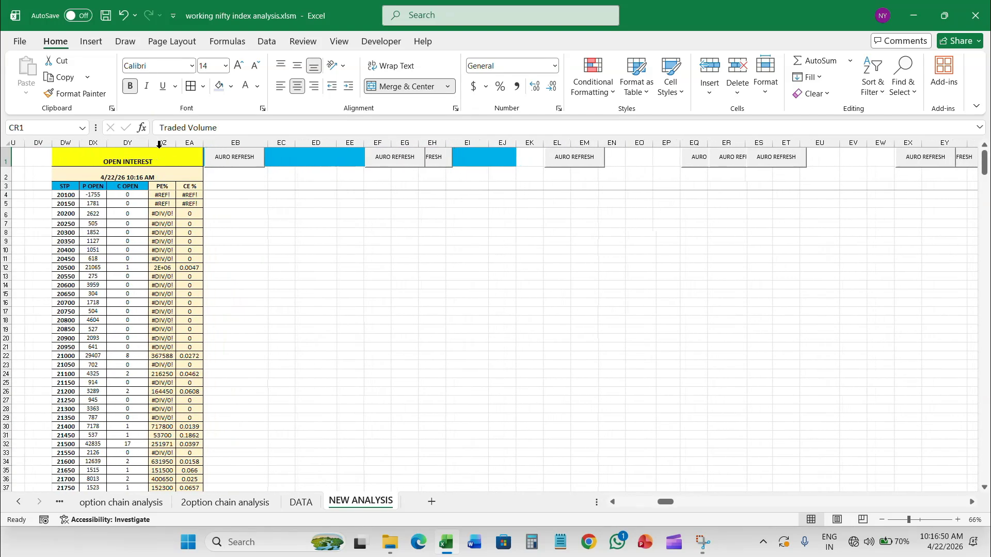
{"action": "left_click", "coordinate": [162, 152]}
{"action": "scroll", "coordinate": [713, 423], "scroll_direction": "left", "scroll_amount": 3}
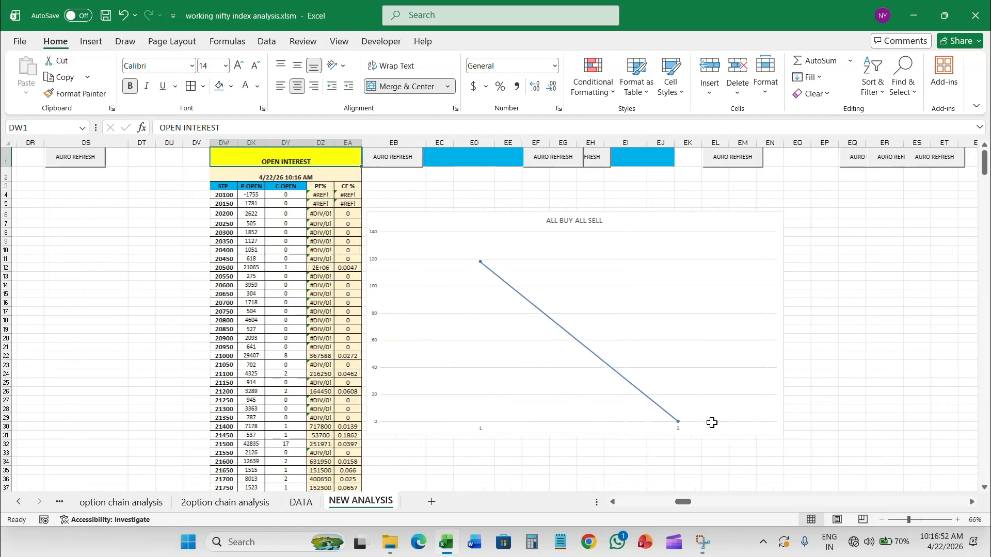
Examine the NEW ANALYSIS sheet's Traded Volume, PRICE LIVE+REC and PRICE LIVE tables, including the Average and NIFTY-50 blocks further down.
{"action": "scroll", "coordinate": [712, 423], "scroll_direction": "left", "scroll_amount": 9}
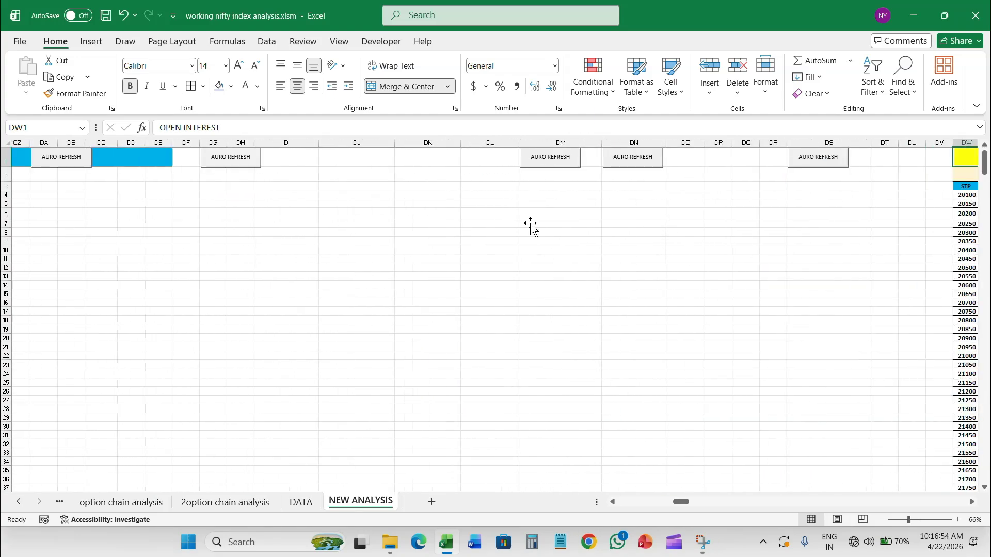
{"action": "scroll", "coordinate": [531, 226], "scroll_direction": "left", "scroll_amount": 10}
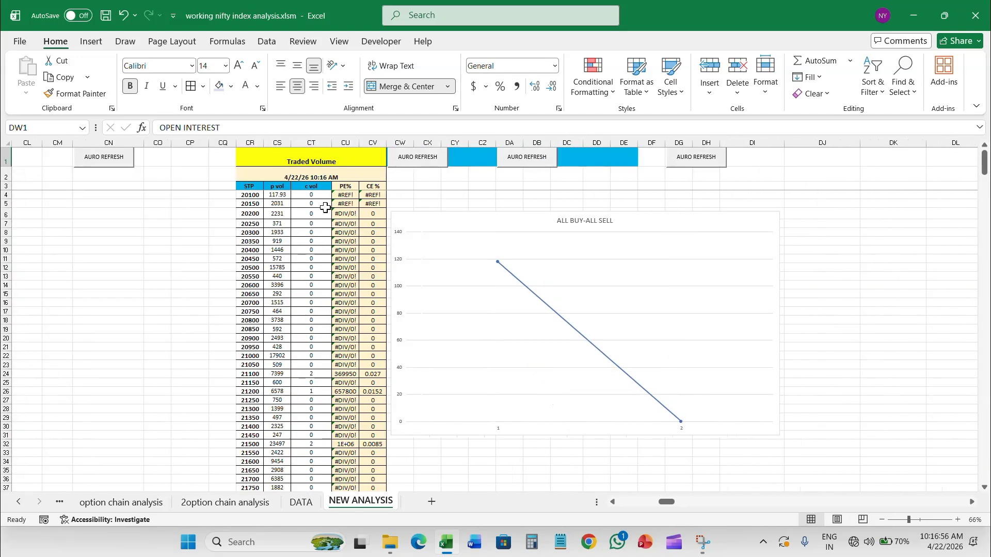
{"action": "scroll", "coordinate": [325, 208], "scroll_direction": "left", "scroll_amount": 15}
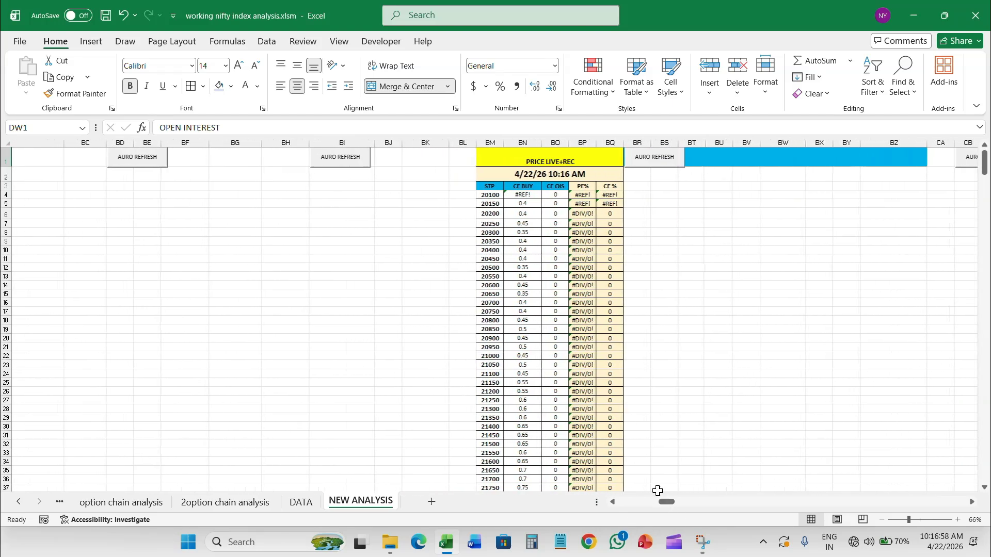
{"action": "left_click_drag", "start_coordinate": [659, 498], "coordinate": [627, 508]}
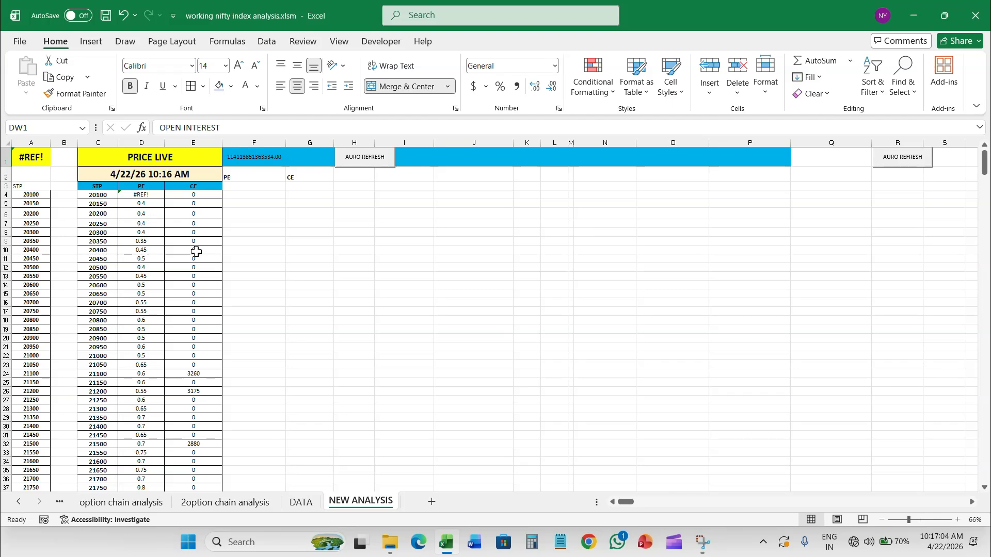
{"action": "scroll", "coordinate": [135, 321], "scroll_direction": "down", "scroll_amount": 8}
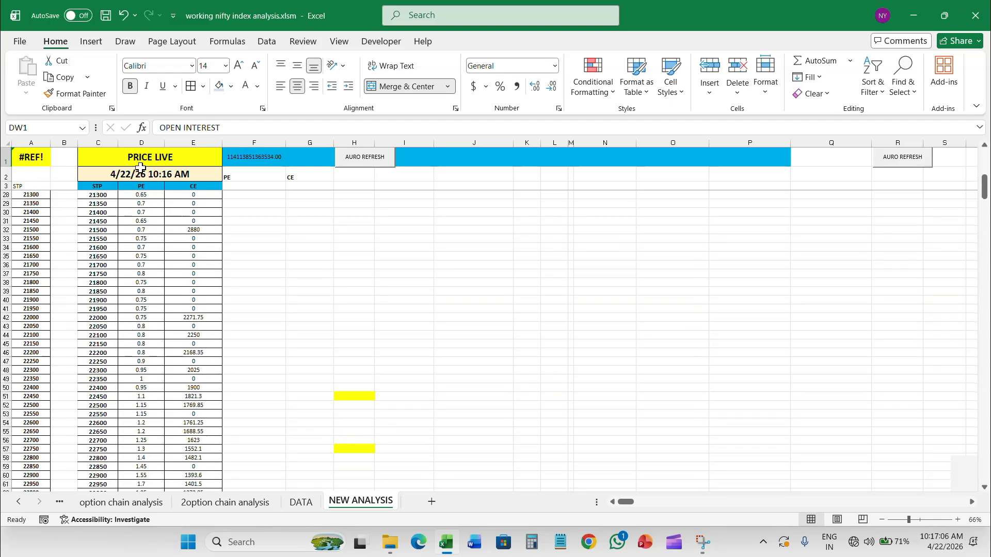
{"action": "scroll", "coordinate": [136, 321], "scroll_direction": "down", "scroll_amount": 20}
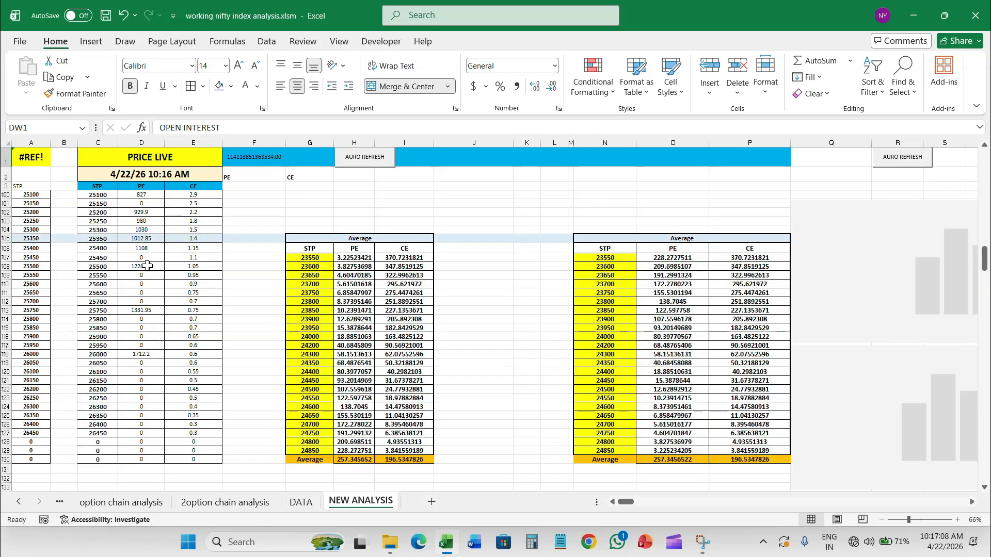
{"action": "scroll", "coordinate": [149, 260], "scroll_direction": "down", "scroll_amount": 11}
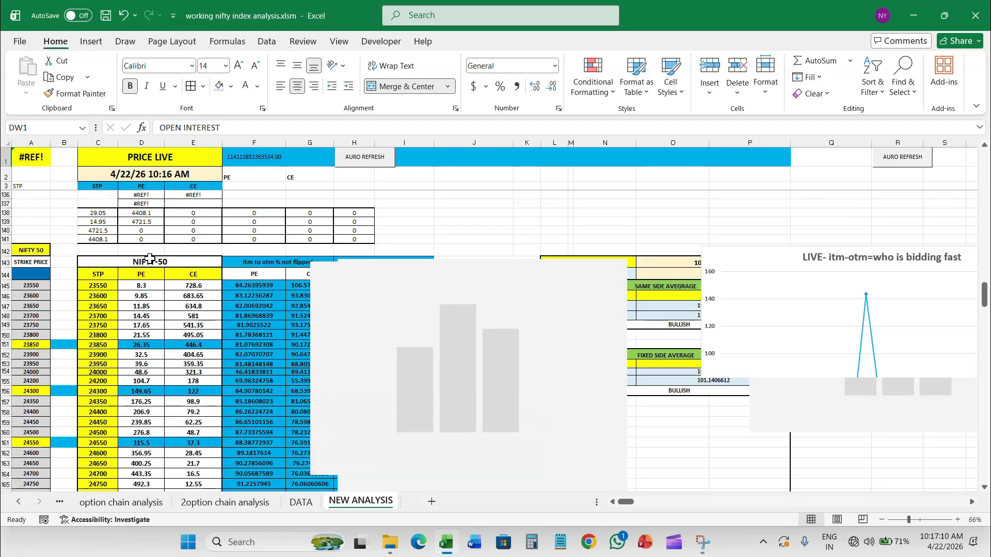
{"action": "left_click", "coordinate": [248, 504]}
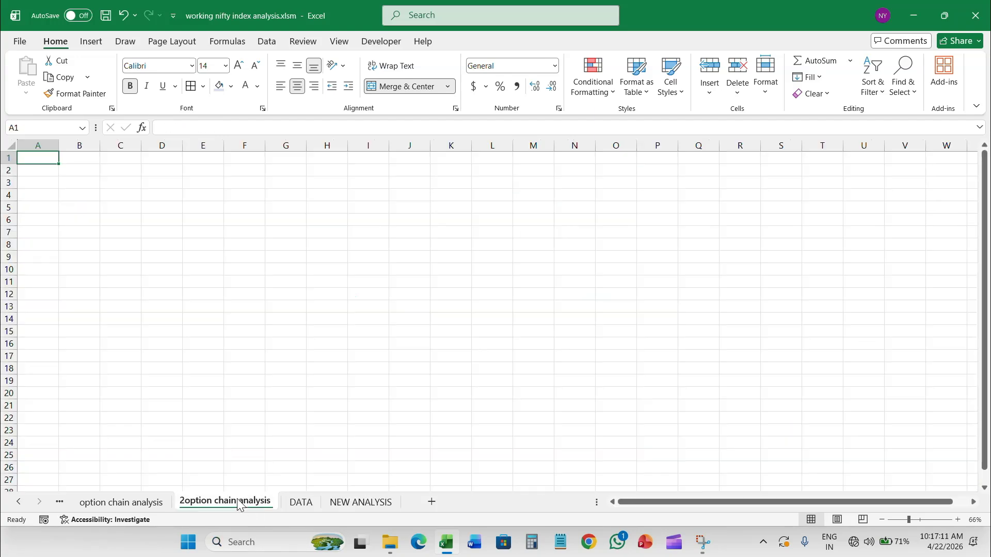
{"action": "left_click", "coordinate": [352, 503]}
{"action": "left_click_drag", "start_coordinate": [985, 296], "coordinate": [988, 148]}
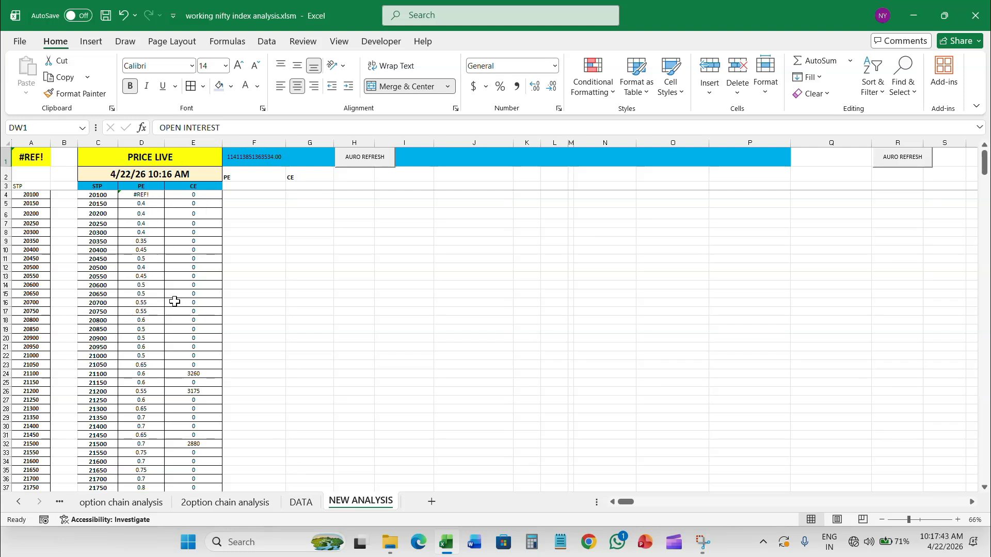
Enter the heading STRIKE PRICE 1 in cell A3 of the 2option chain analysis sheet and widen column A to fit it.
{"action": "left_click", "coordinate": [241, 503]}
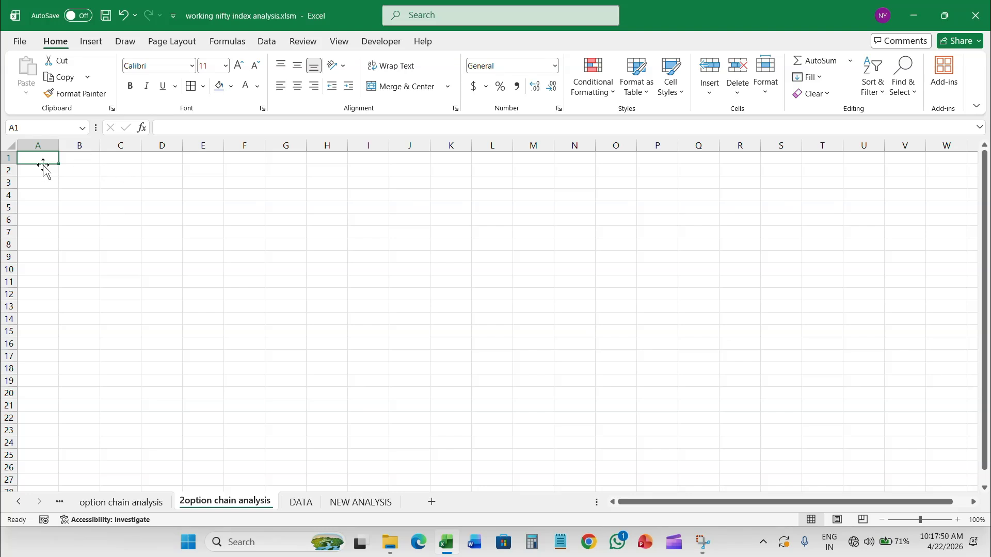
{"action": "left_click", "coordinate": [41, 182]}
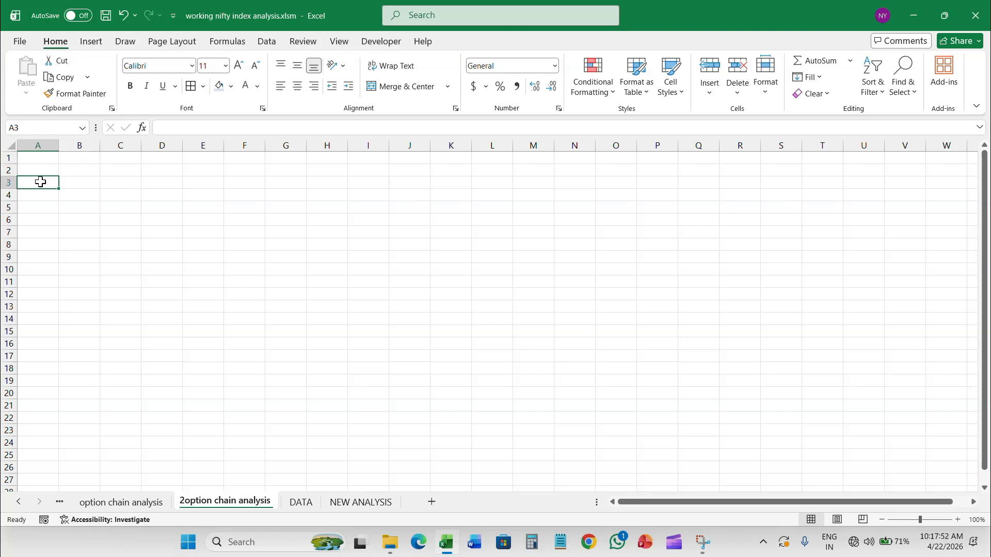
{"action": "type", "text": "strike"}
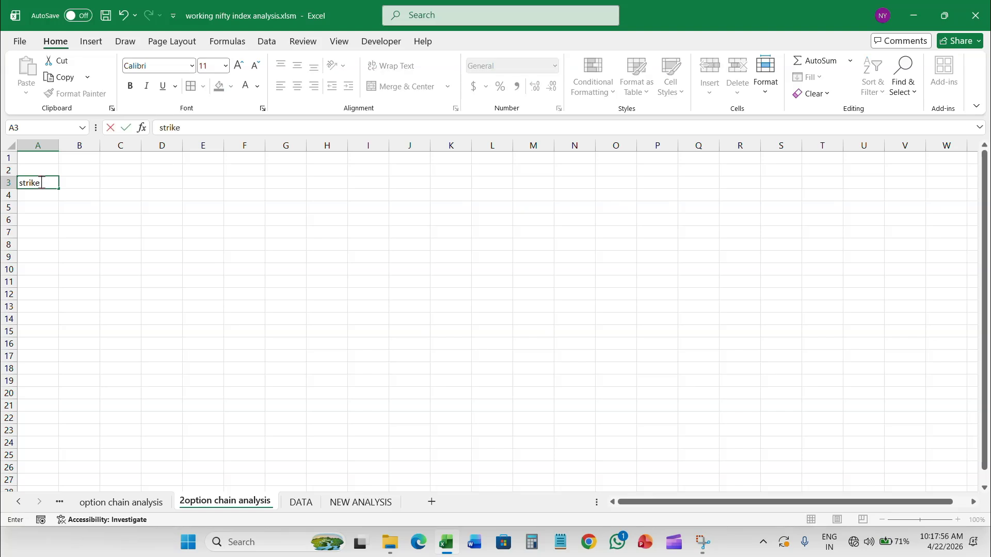
{"action": "key", "text": "BackSpace"}
{"action": "key", "text": "BackSpace"}
{"action": "key", "text": "BackSpace"}
{"action": "key", "text": "BackSpace"}
{"action": "key", "text": "BackSpace"}
{"action": "key", "text": "BackSpace"}
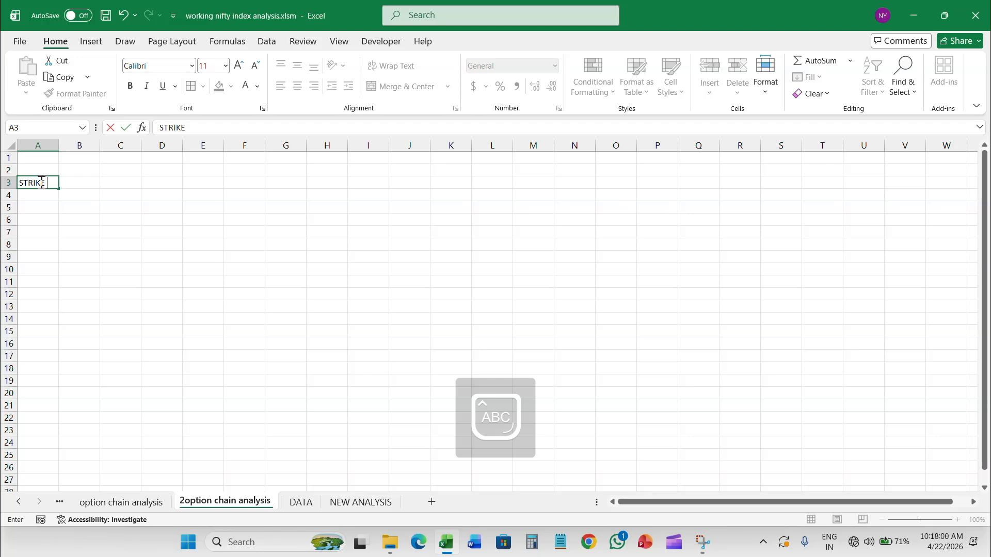
{"action": "type", "text": "STRIKE PRICE "}
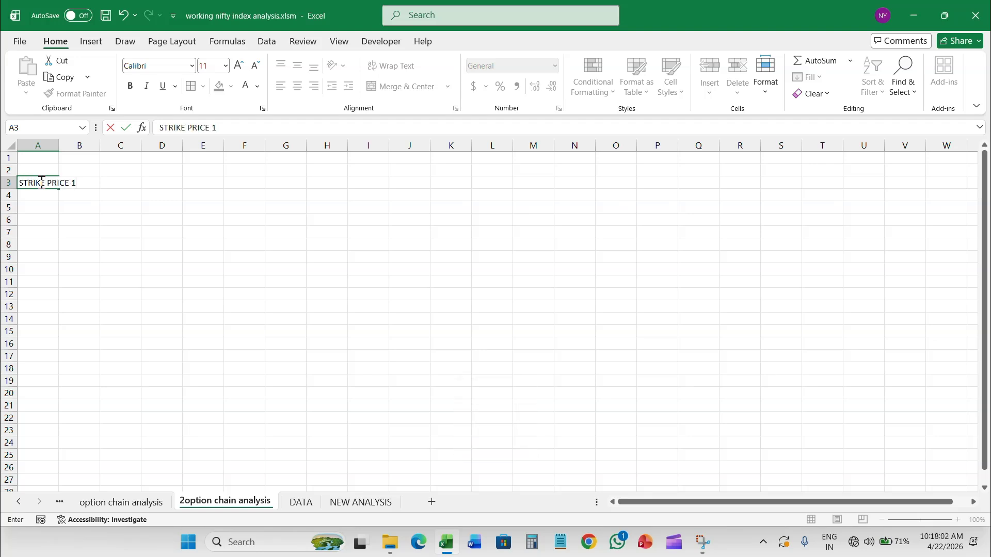
{"action": "type", "text": "1"}
{"action": "left_click", "coordinate": [58, 143]}
{"action": "left_click_drag", "start_coordinate": [58, 145], "coordinate": [85, 158]}
Enter the heading STRIKE PRICE 2 in cell C3, leaving column B empty as a spacer.
{"action": "left_click", "coordinate": [123, 181]}
{"action": "left_click", "coordinate": [151, 182]}
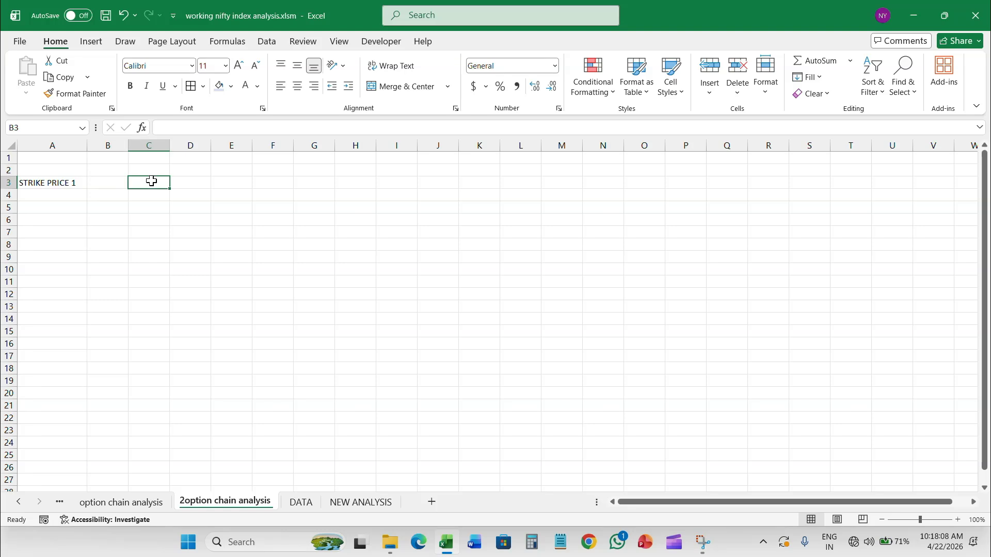
{"action": "type", "text": "STRIK"}
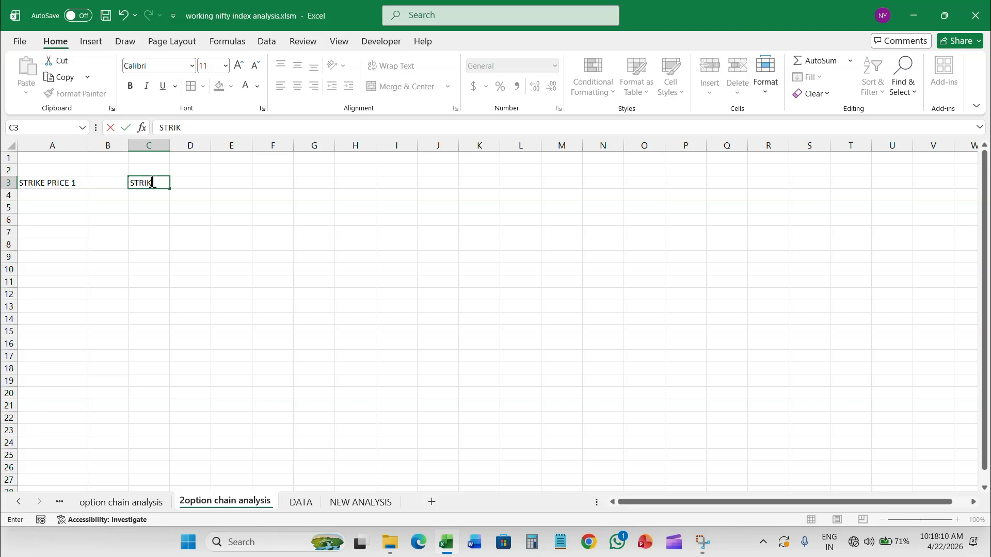
{"action": "type", "text": "E PRICE 2"}
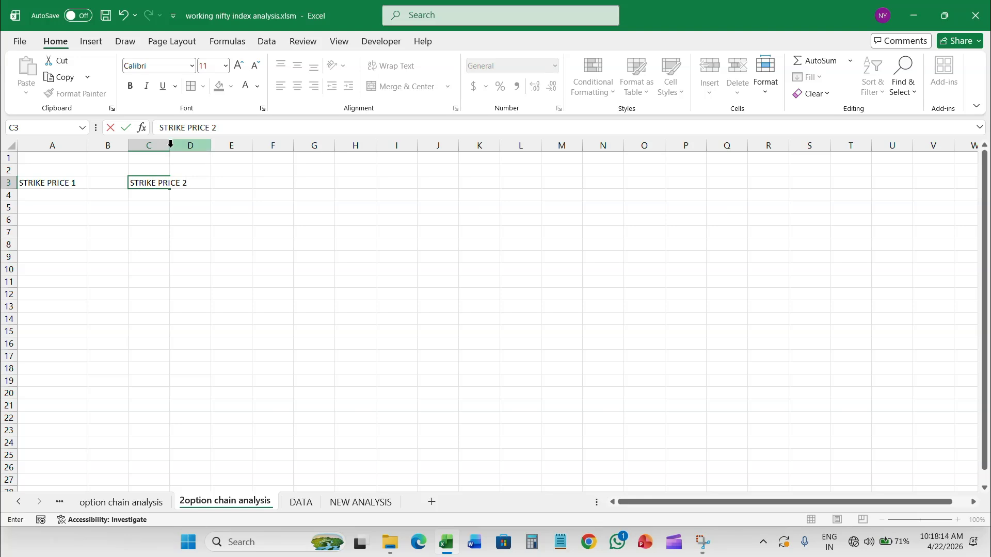
{"action": "left_click", "coordinate": [203, 181]}
{"action": "key", "text": "Return"}
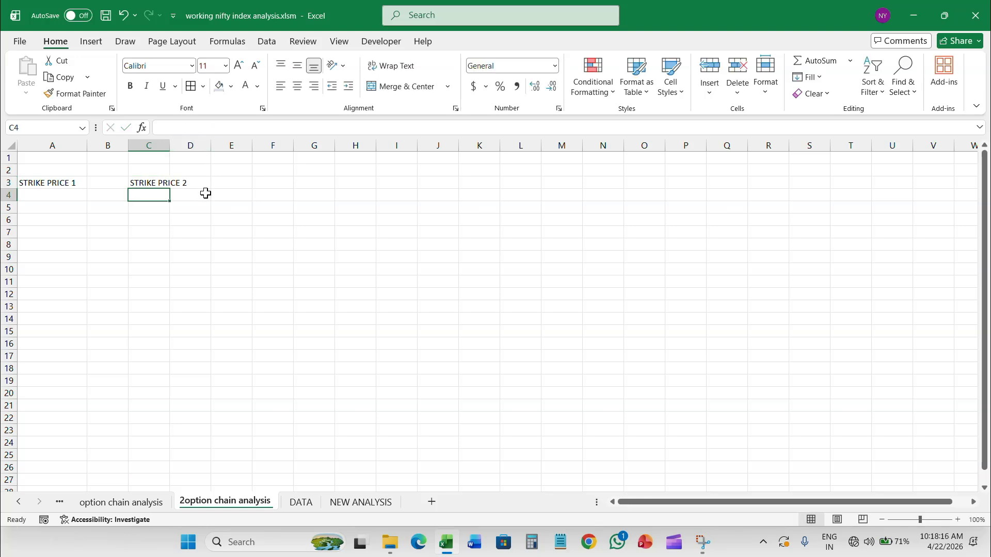
Enter the headings PUT DATA in cell D3 and CALL DATA in cell E3.
{"action": "left_click", "coordinate": [204, 183]}
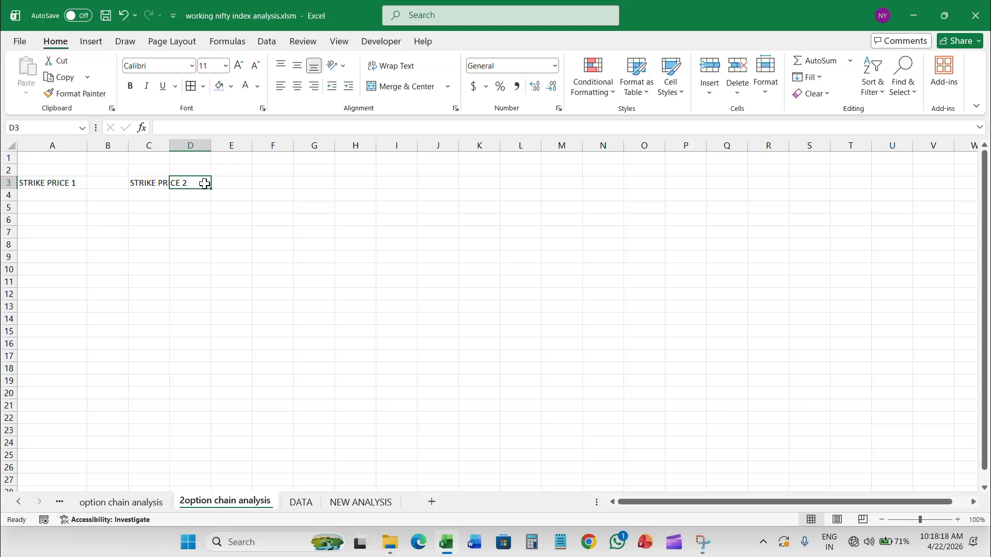
{"action": "type", "text": "PUT"}
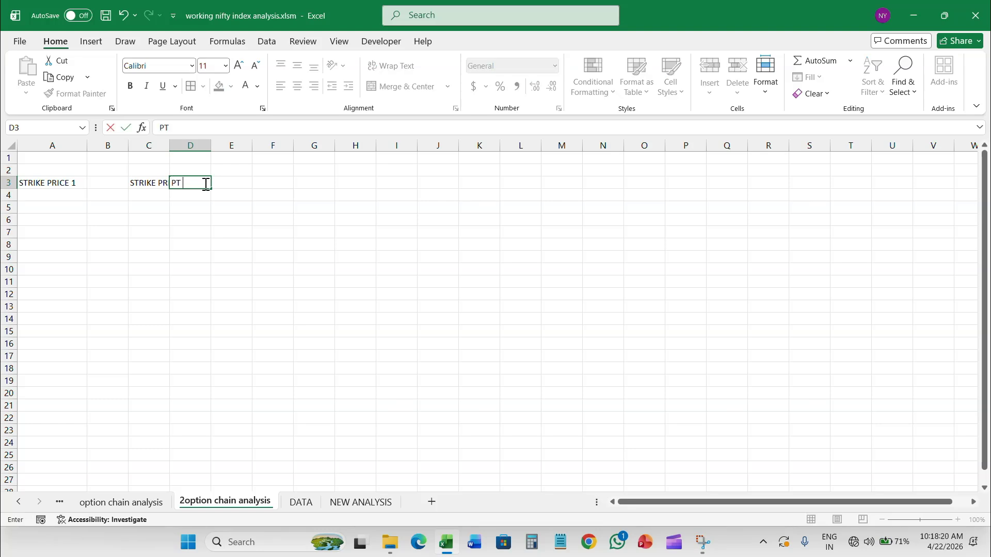
{"action": "type", "text": " DATA"}
{"action": "key", "text": "Tab"}
{"action": "type", "text": "CA"}
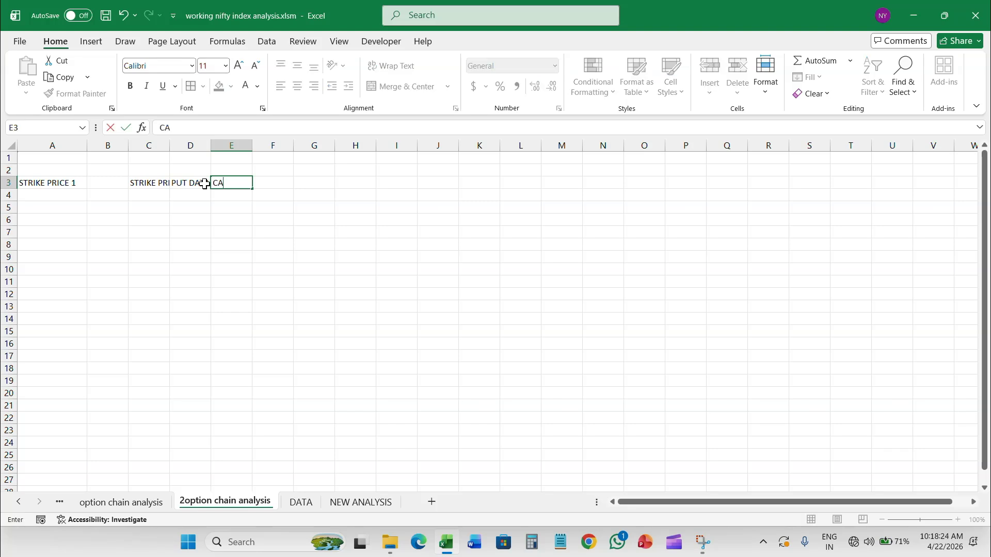
{"action": "type", "text": "LL DATA"}
{"action": "left_click", "coordinate": [190, 307]}
Merge and center cells C1:E2 above the STRIKE PRICE 2, PUT DATA and CALL DATA headings.
{"action": "left_click", "coordinate": [135, 156]}
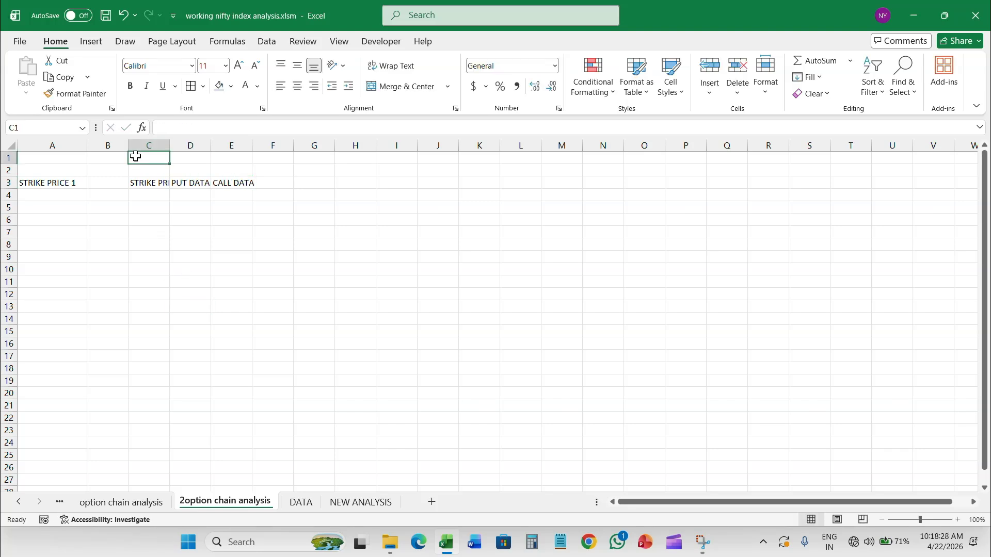
{"action": "left_click_drag", "start_coordinate": [135, 156], "coordinate": [227, 166]}
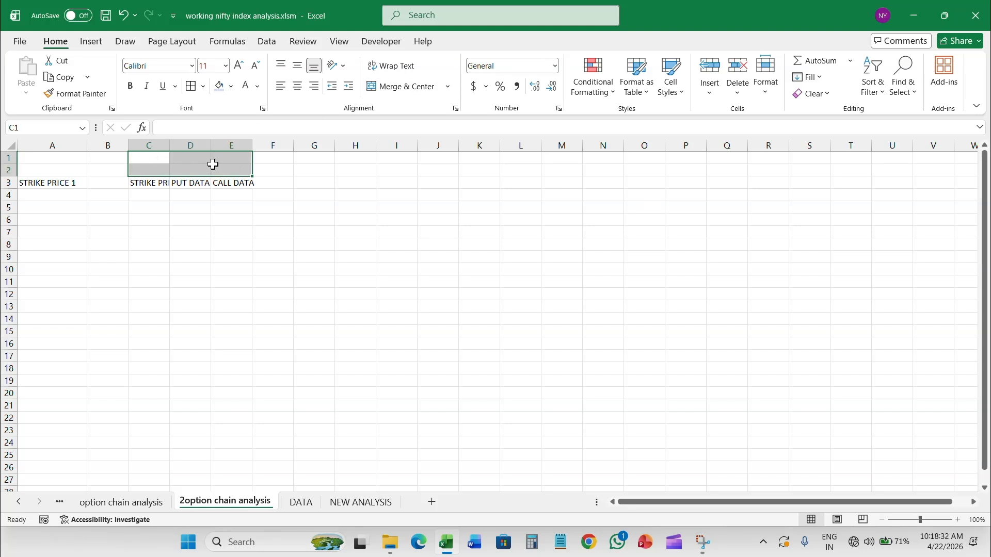
{"action": "left_click", "coordinate": [148, 161]}
{"action": "left_click_drag", "start_coordinate": [148, 161], "coordinate": [243, 171]}
{"action": "left_click", "coordinate": [418, 88]}
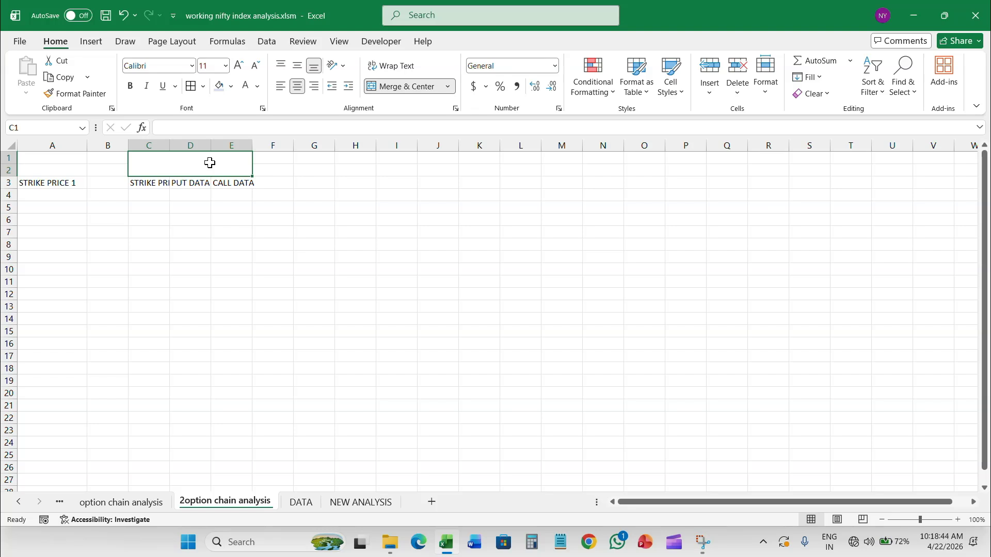
Enter the title OPEN INTEREST ANALYSIS in the merged cell C1:E2.
{"action": "type", "text": "OPEN IN"}
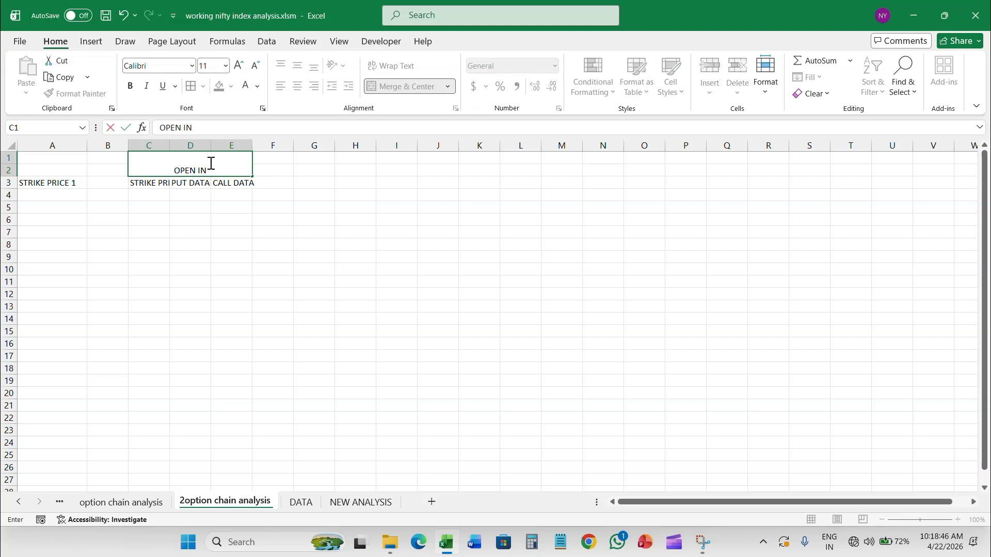
{"action": "type", "text": "TERE3ST"}
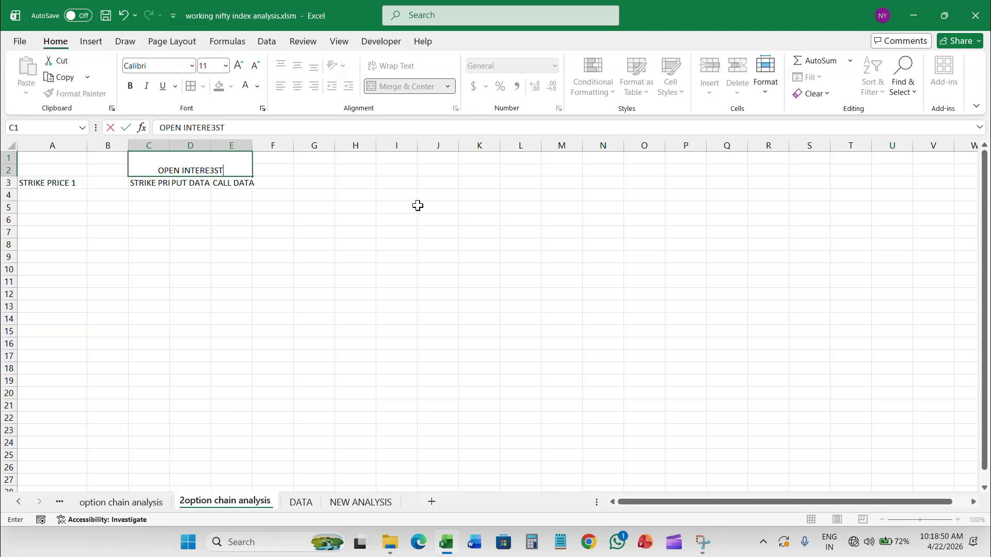
{"action": "key", "text": "BackSpace"}
{"action": "key", "text": "BackSpace"}
{"action": "key", "text": "BackSpace"}
{"action": "type", "text": "ST ANALYSIS"}
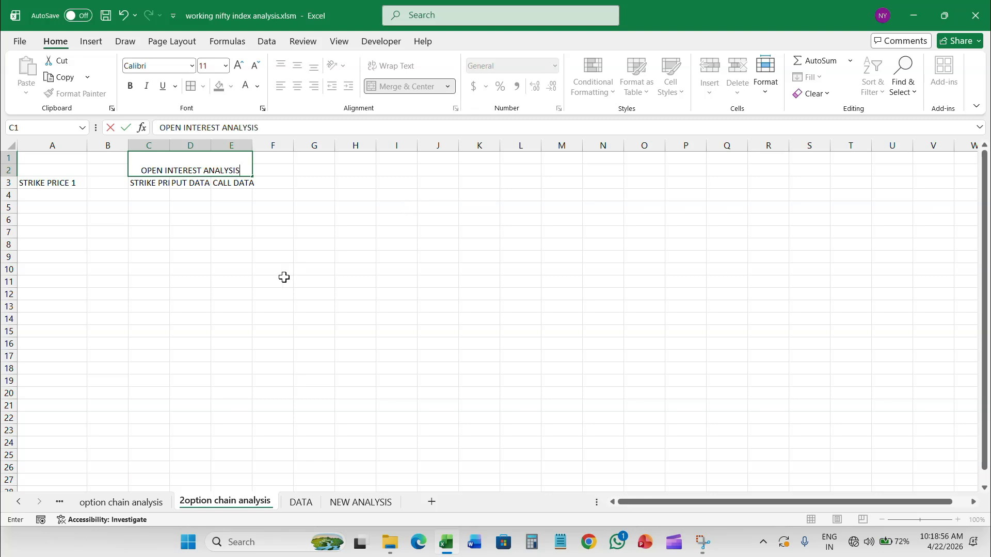
{"action": "left_click", "coordinate": [213, 274]}
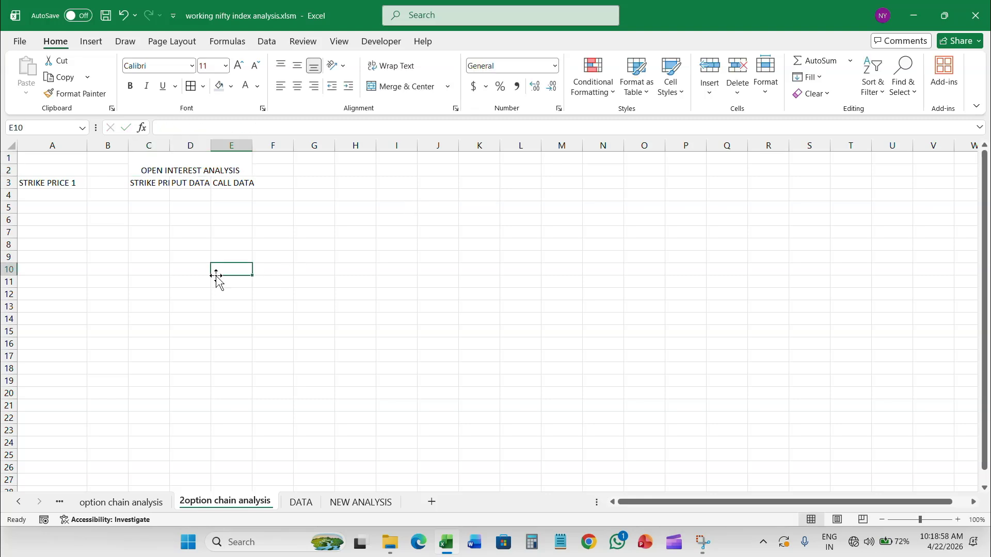
Widen columns C, D and E so that their row 3 headings fit fully.
{"action": "left_click_drag", "start_coordinate": [167, 140], "coordinate": [200, 142]}
{"action": "left_click_drag", "start_coordinate": [241, 147], "coordinate": [344, 147]}
{"action": "left_click", "coordinate": [164, 268]}
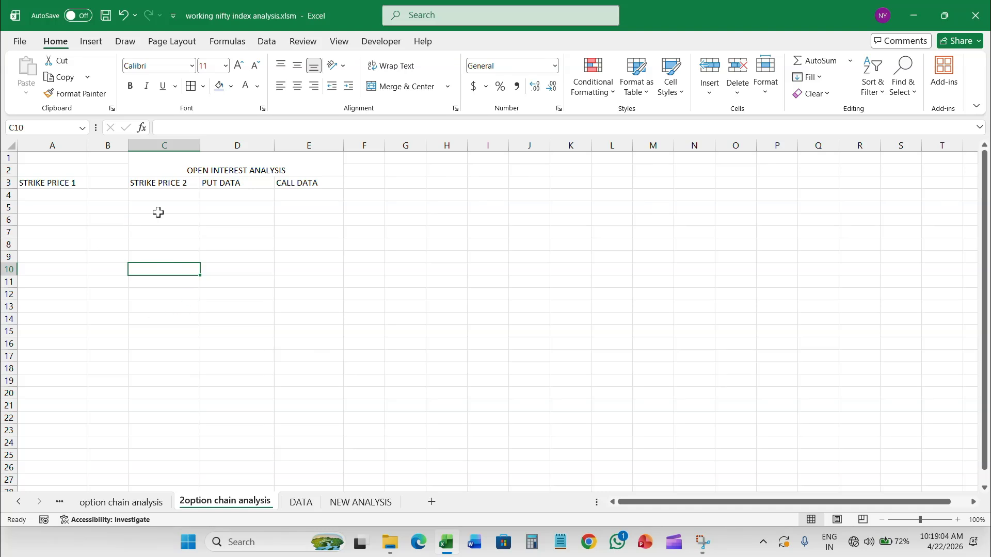
Middle-align the title and headings in C1:E3, and add all borders to that block and to the STRIKE PRICE 1 cell.
{"action": "left_click_drag", "start_coordinate": [147, 156], "coordinate": [310, 183]}
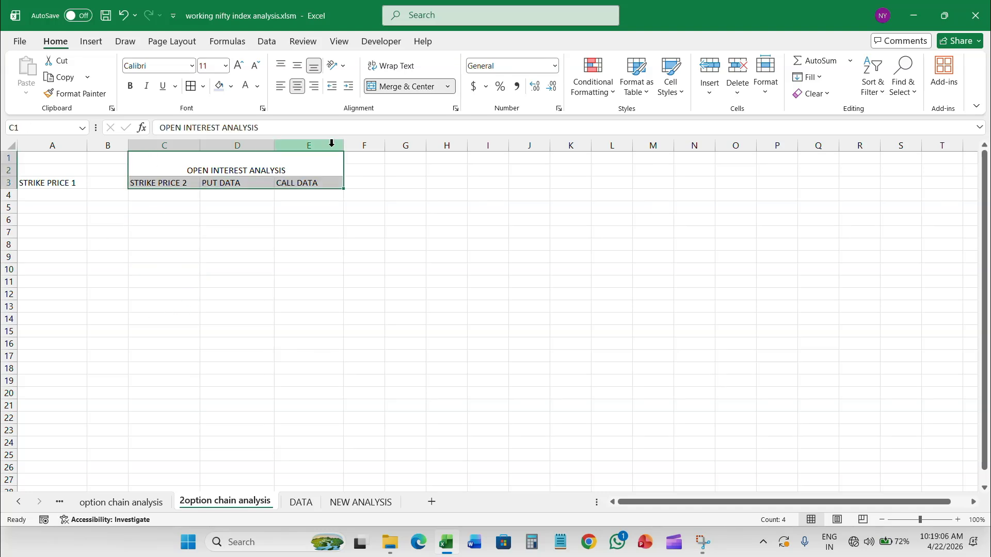
{"action": "left_click", "coordinate": [297, 66]}
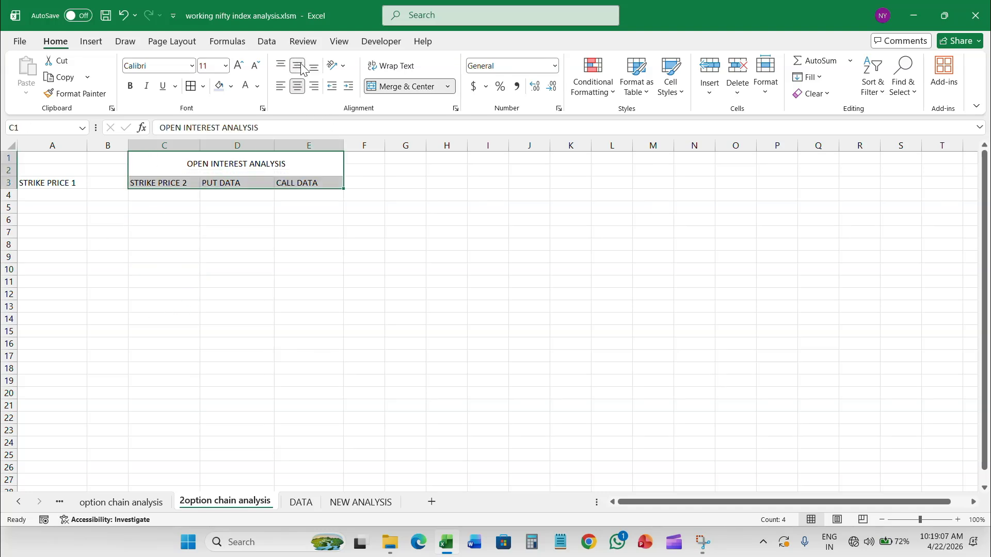
{"action": "left_click", "coordinate": [193, 87]}
{"action": "left_click", "coordinate": [203, 266]}
{"action": "left_click", "coordinate": [62, 183]}
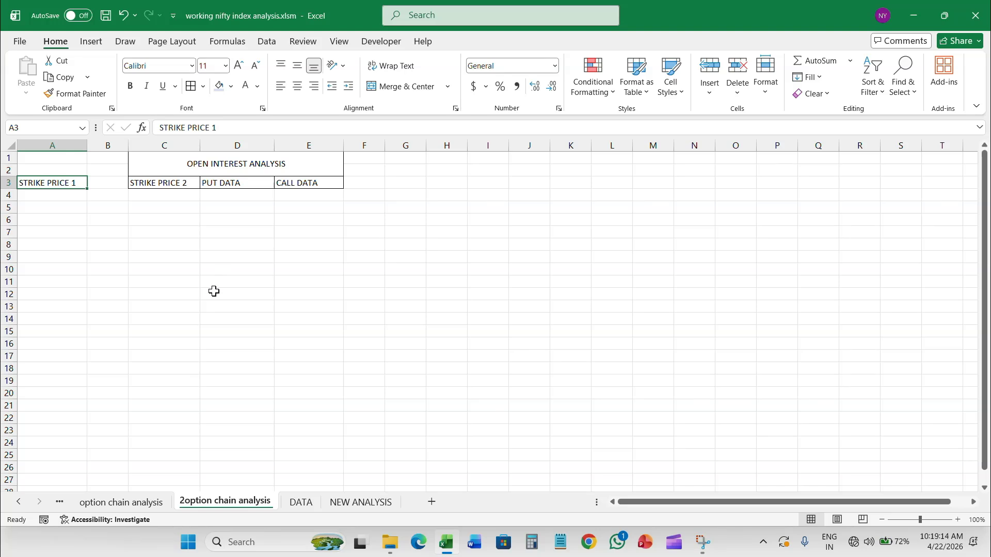
Center the STRIKE PRICE 2, PUT DATA and CALL DATA headings horizontally in C3:E3.
{"action": "left_click_drag", "start_coordinate": [184, 184], "coordinate": [283, 183]}
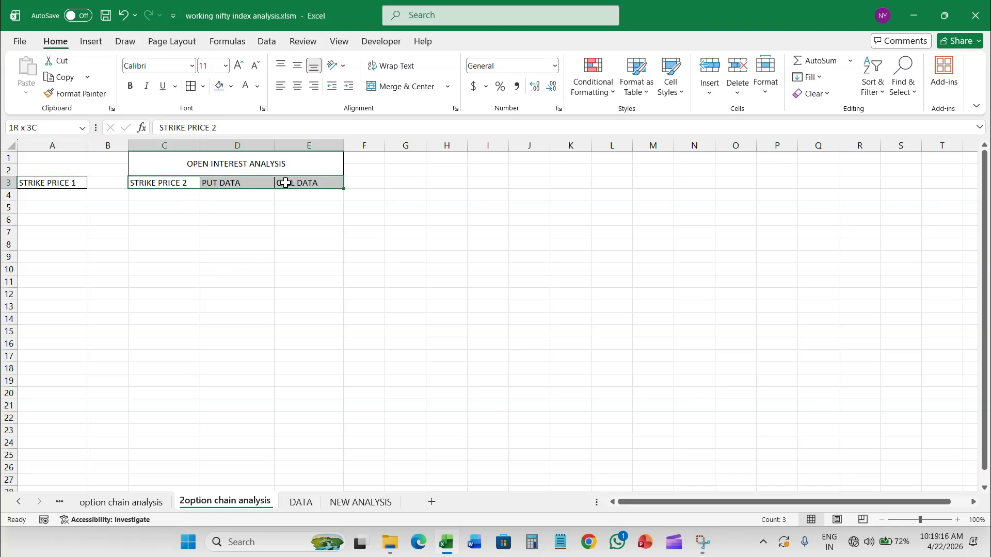
{"action": "left_click", "coordinate": [297, 88]}
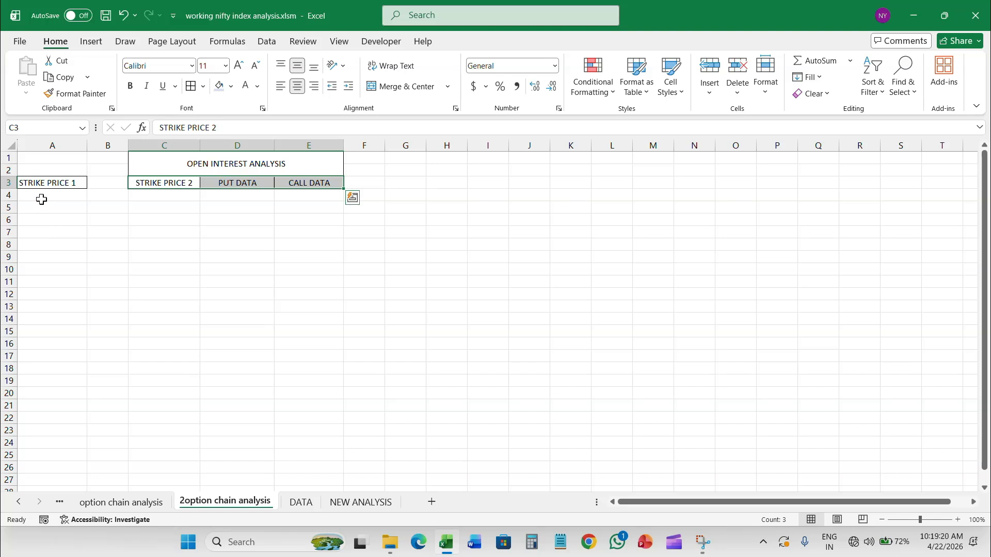
{"action": "left_click", "coordinate": [74, 198]}
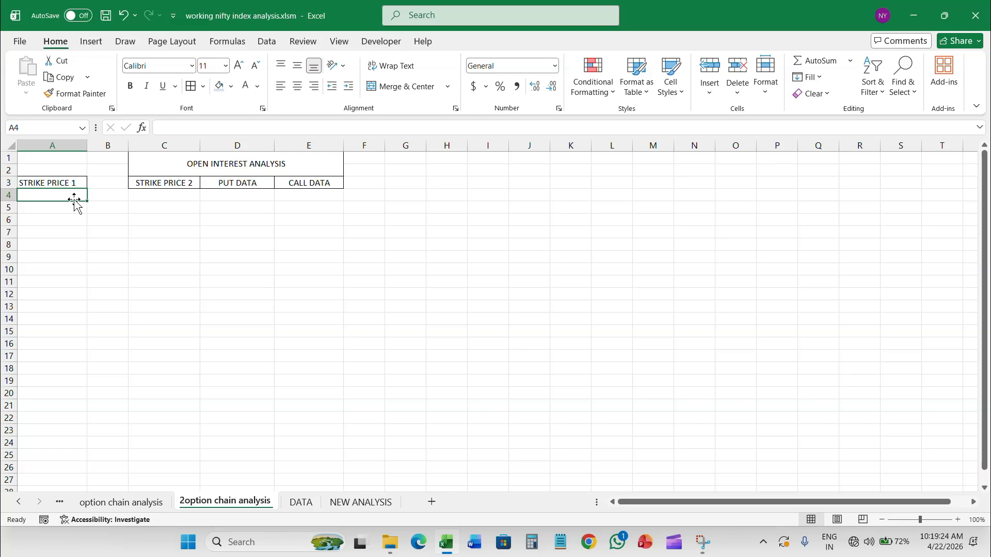
Link cell A4 under STRIKE PRICE 1 to the first PE strike price, cell B2 of the option chain analysis sheet.
{"action": "type", "text": "="}
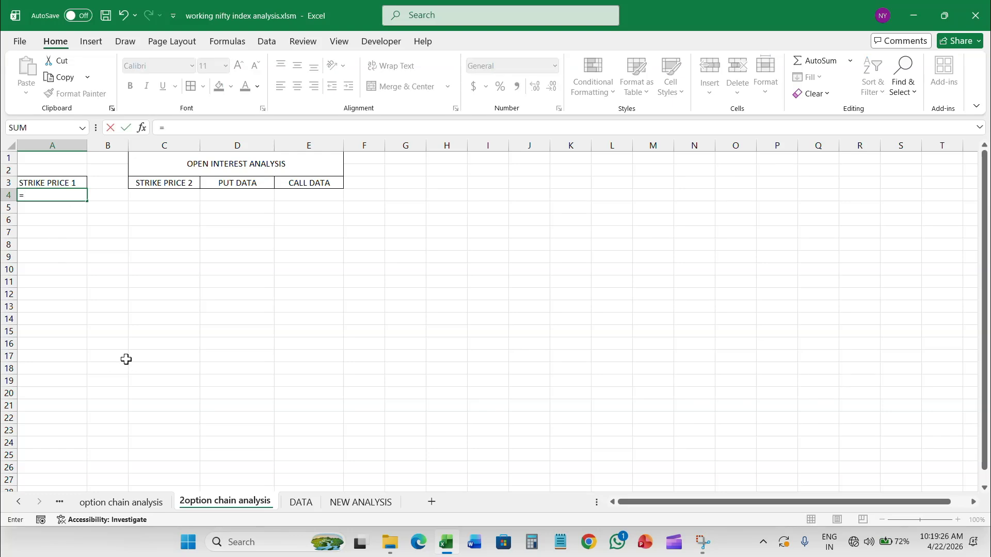
{"action": "left_click", "coordinate": [120, 503]}
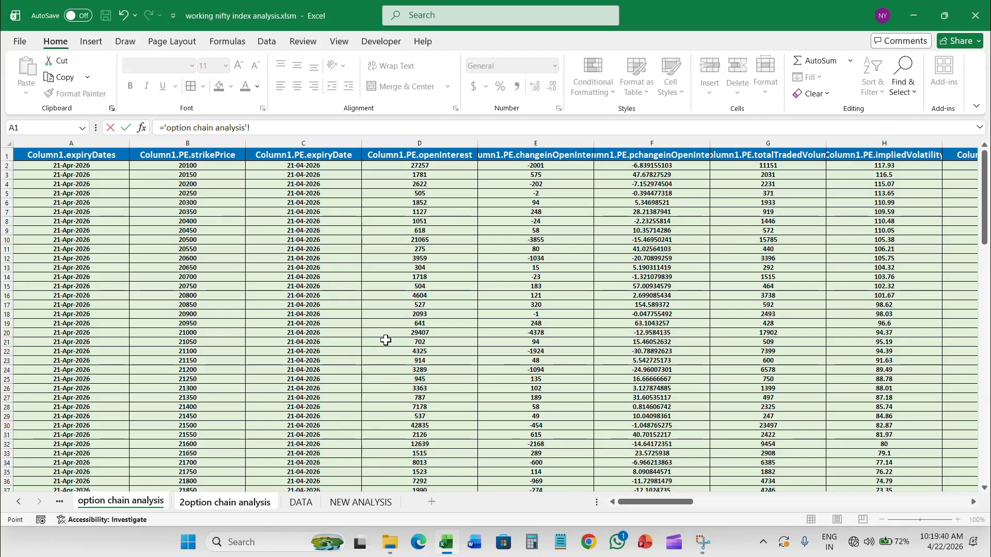
{"action": "scroll", "coordinate": [512, 342], "scroll_direction": "right", "scroll_amount": 7}
{"action": "scroll", "coordinate": [512, 342], "scroll_direction": "right", "scroll_amount": 8}
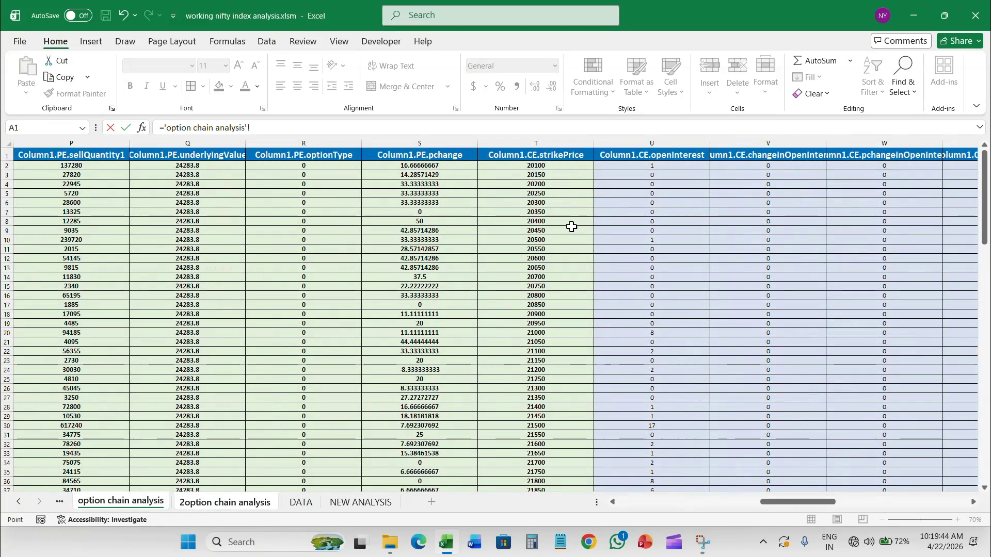
{"action": "scroll", "coordinate": [570, 194], "scroll_direction": "left", "scroll_amount": 15}
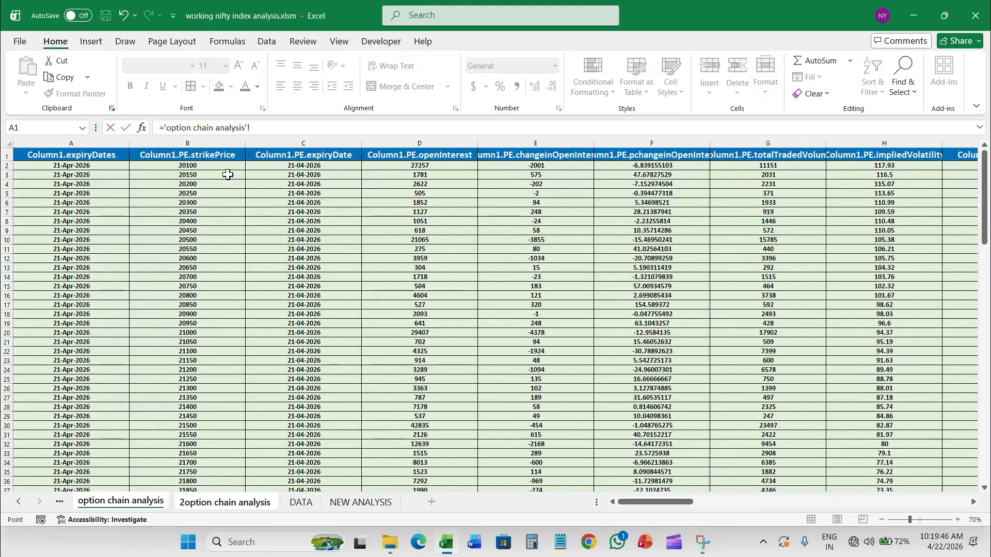
{"action": "left_click", "coordinate": [220, 166]}
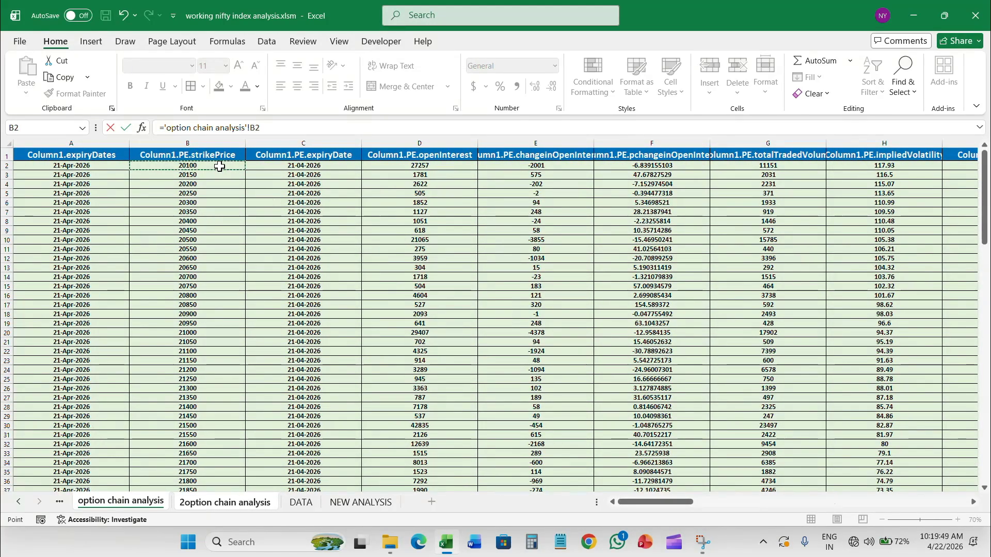
{"action": "key", "text": "Return"}
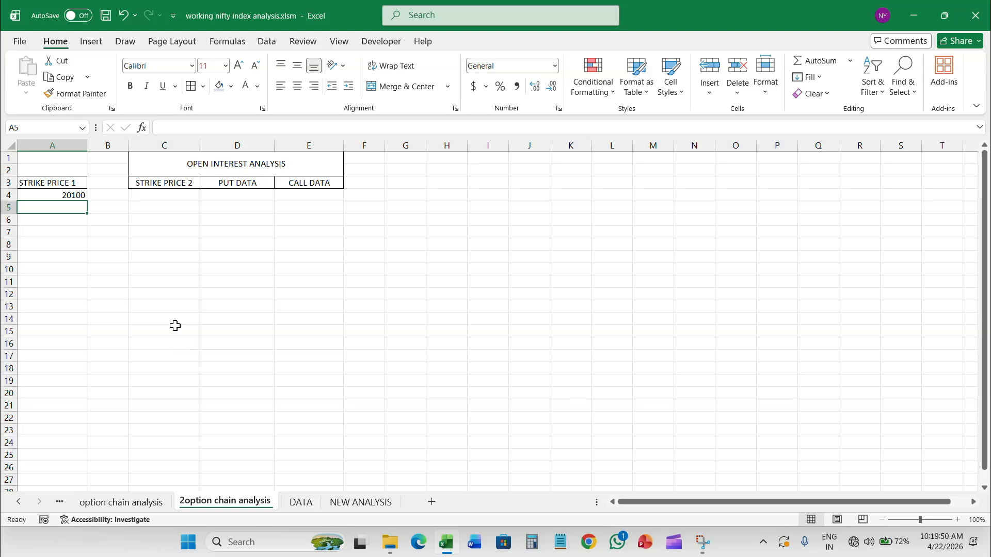
{"action": "left_click", "coordinate": [72, 196]}
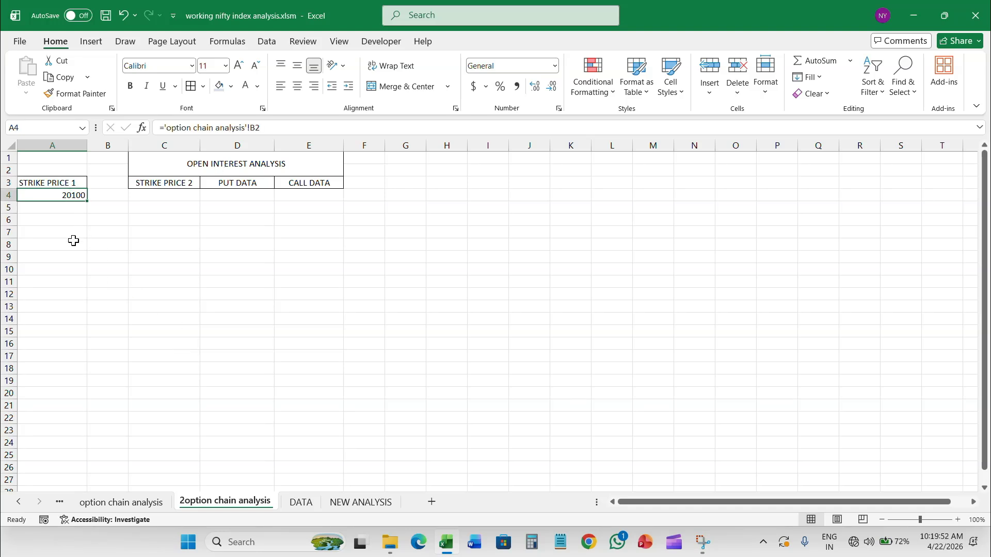
Link cell C4 under STRIKE PRICE 2 to the PE strike price in B2 of the option chain analysis sheet.
{"action": "left_click", "coordinate": [178, 196]}
{"action": "type", "text": "="}
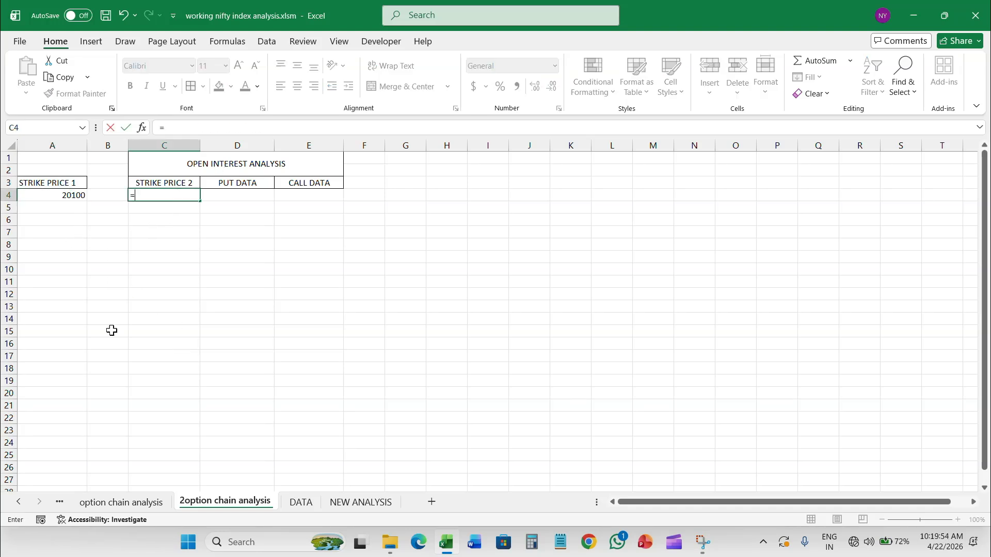
{"action": "left_click", "coordinate": [133, 503]}
{"action": "left_click", "coordinate": [213, 167]}
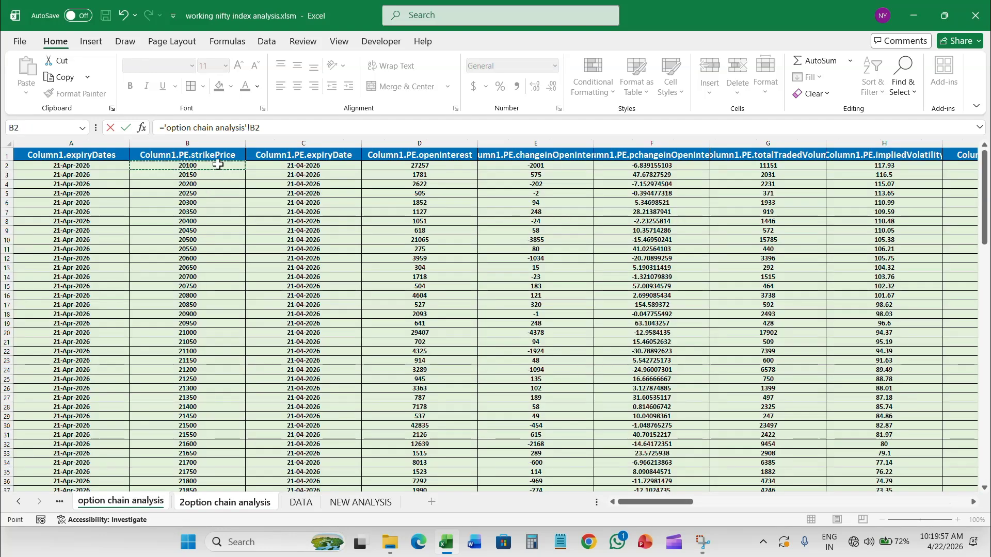
{"action": "key", "text": "Return"}
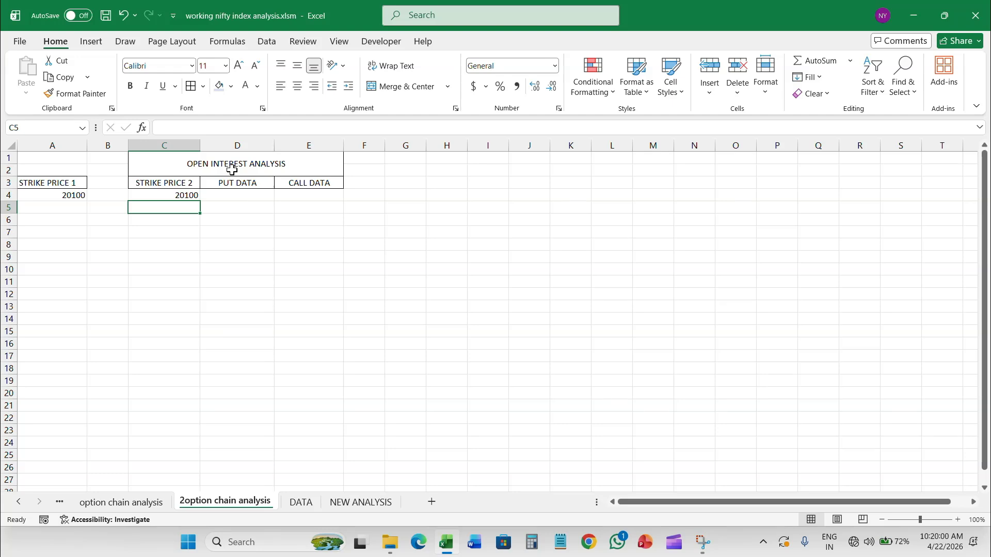
Link cell D4 under PUT DATA to the PE open interest in D2 of the option chain analysis sheet.
{"action": "left_click", "coordinate": [239, 197]}
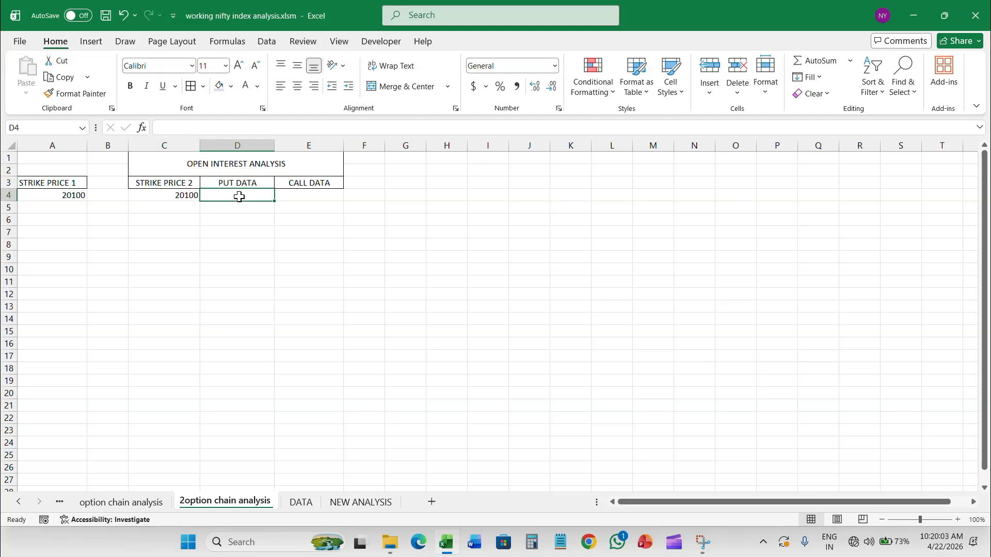
{"action": "type", "text": "="}
{"action": "left_click", "coordinate": [135, 504]}
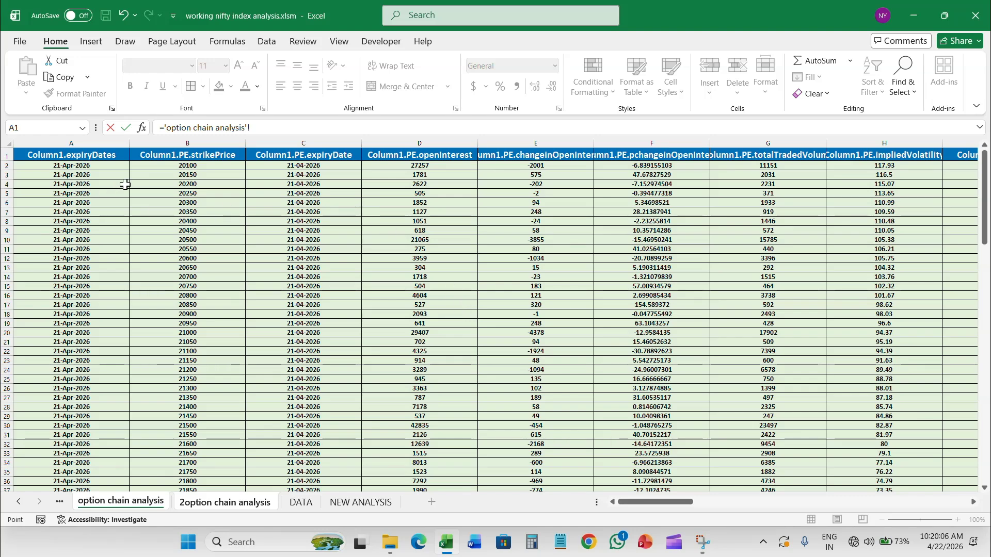
{"action": "left_click", "coordinate": [443, 165]}
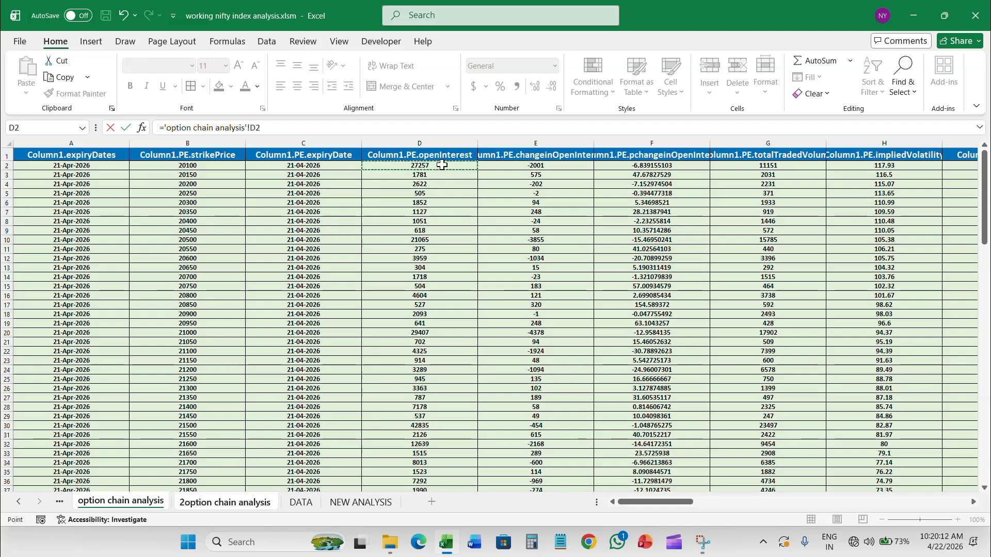
{"action": "key", "text": "Return"}
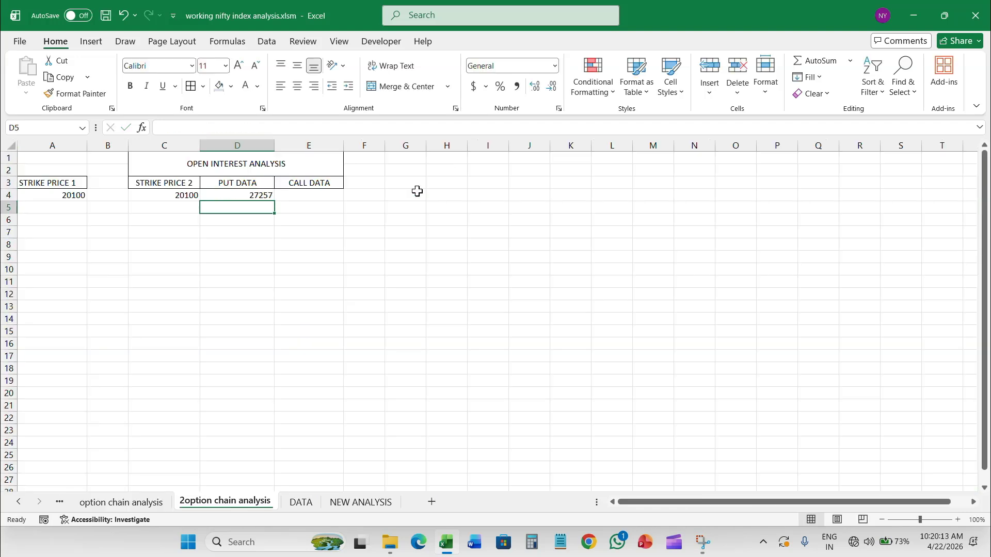
Link cell E4 under CALL DATA to the CE open interest in U2 of the option chain analysis sheet.
{"action": "left_click", "coordinate": [313, 197]}
{"action": "type", "text": "="}
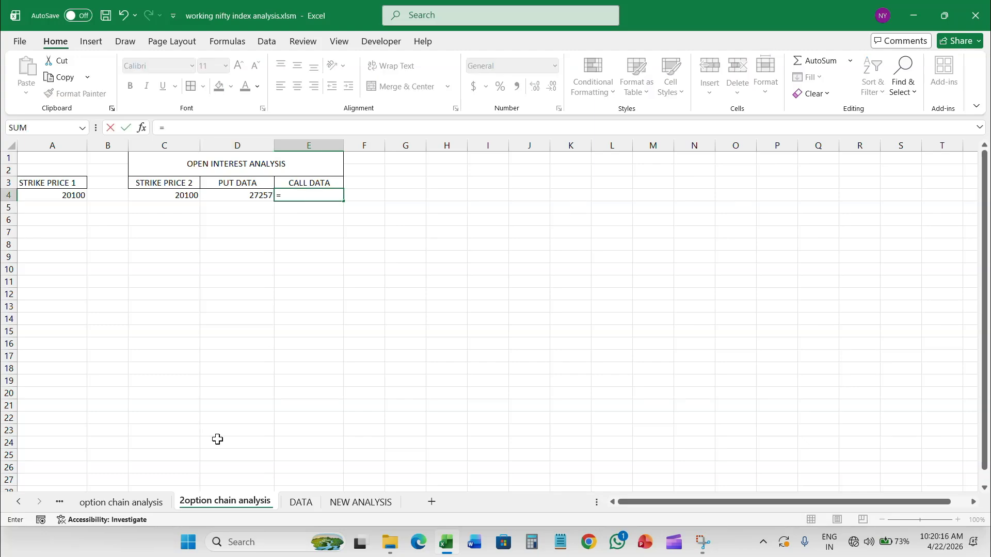
{"action": "left_click", "coordinate": [153, 500]}
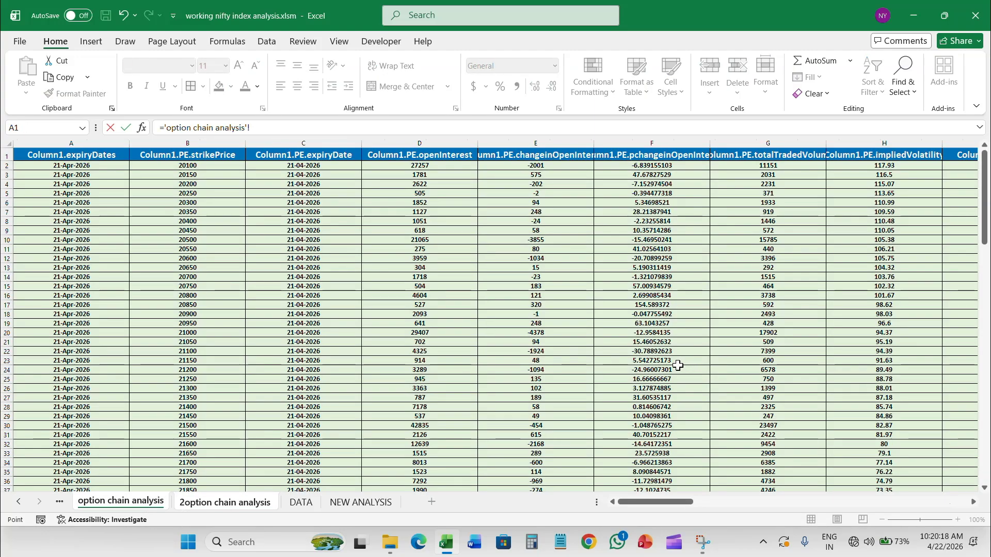
{"action": "scroll", "coordinate": [629, 340], "scroll_direction": "right", "scroll_amount": 5}
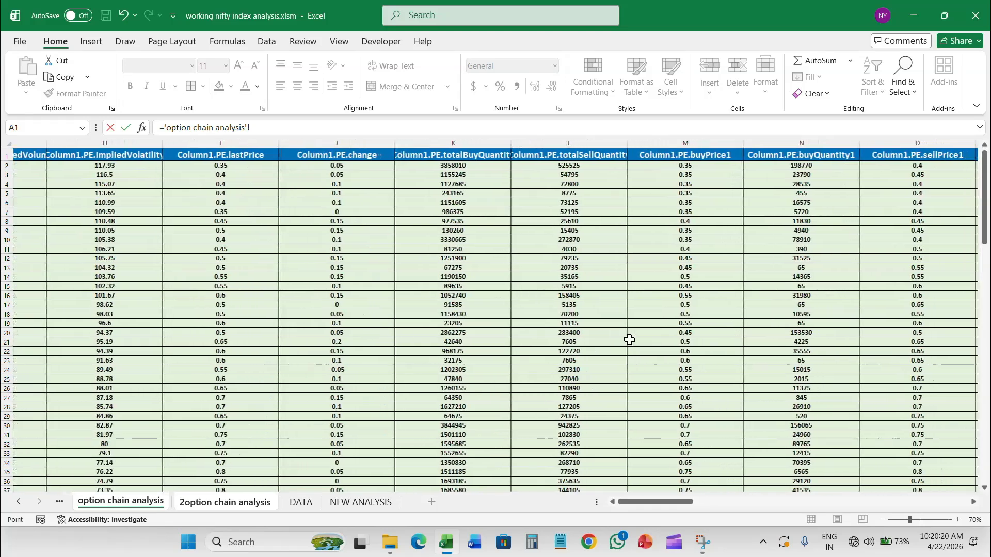
{"action": "scroll", "coordinate": [629, 340], "scroll_direction": "right", "scroll_amount": 4}
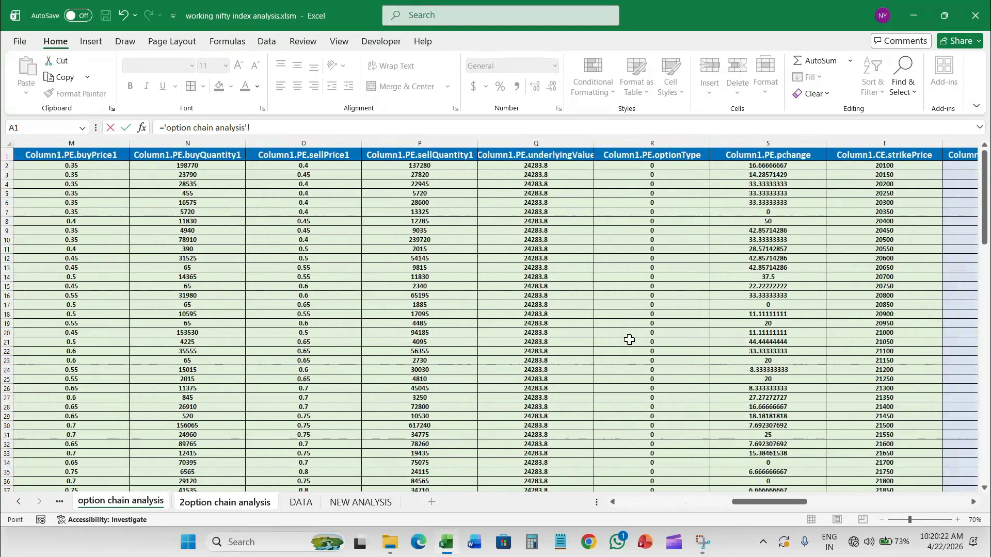
{"action": "scroll", "coordinate": [629, 340], "scroll_direction": "right", "scroll_amount": 4}
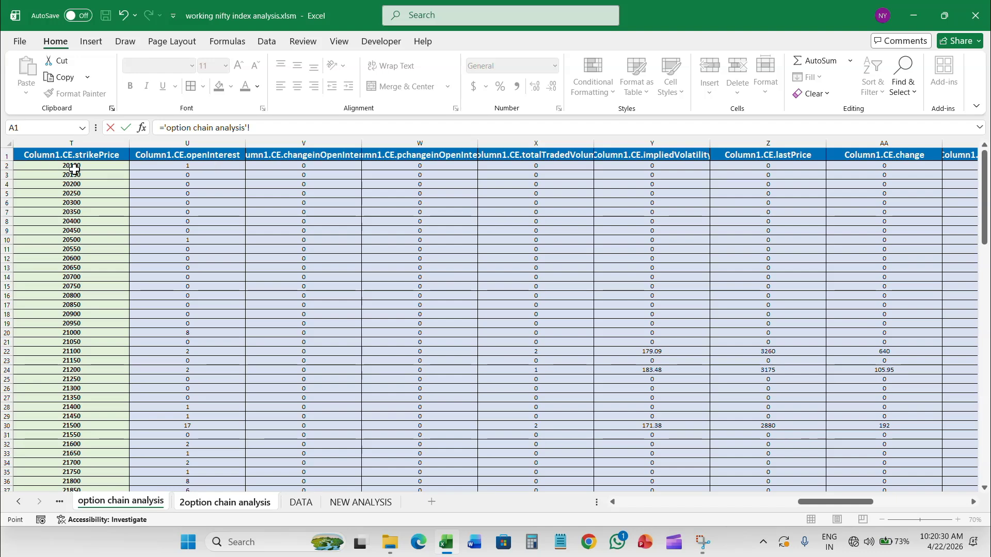
{"action": "left_click", "coordinate": [215, 165]}
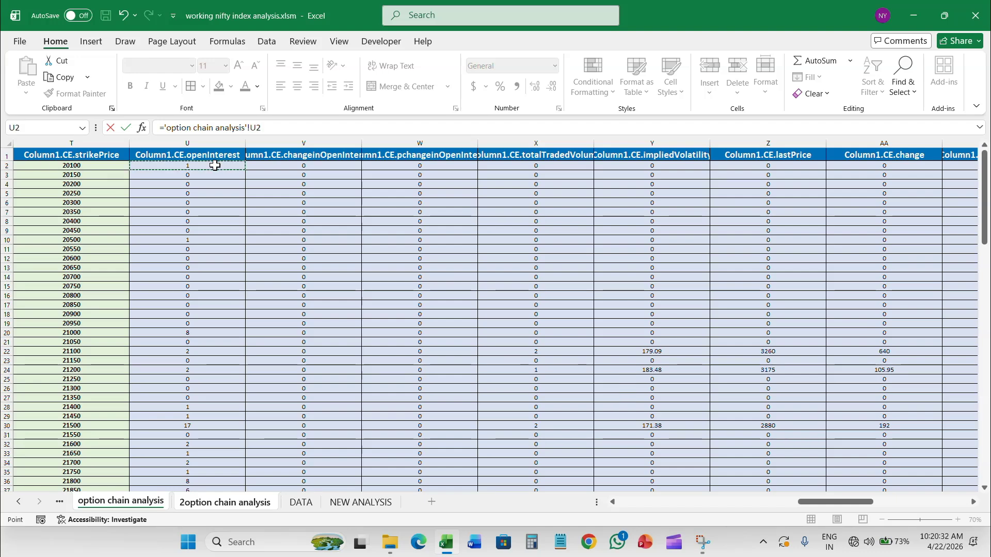
{"action": "key", "text": "Return"}
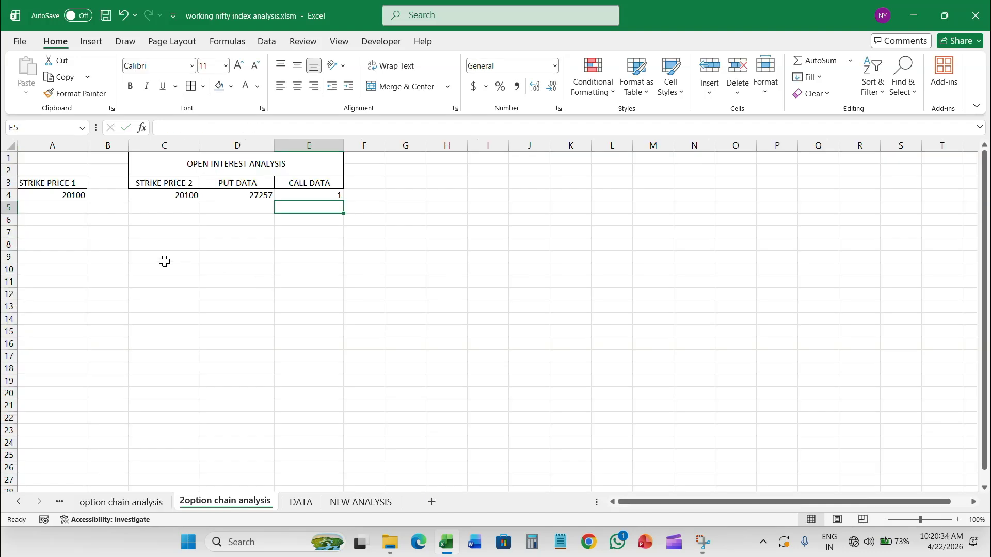
Format A4 and C4:E4 with all borders, horizontal centering, middle alignment and bold text.
{"action": "left_click", "coordinate": [57, 194]}
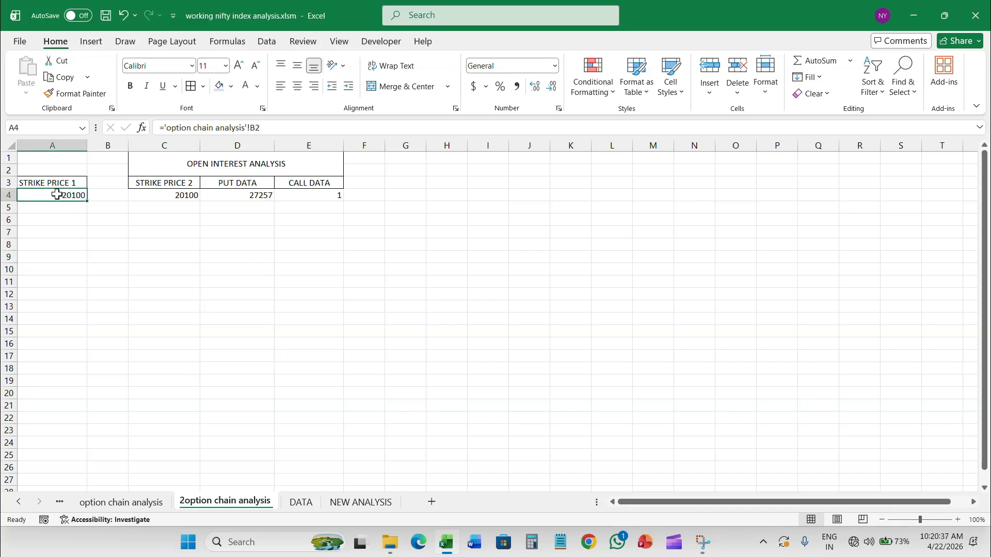
{"action": "left_click", "coordinate": [159, 200], "text": "ctrl"}
{"action": "left_click", "coordinate": [242, 195], "text": "ctrl"}
{"action": "left_click", "coordinate": [315, 196], "text": "ctrl"}
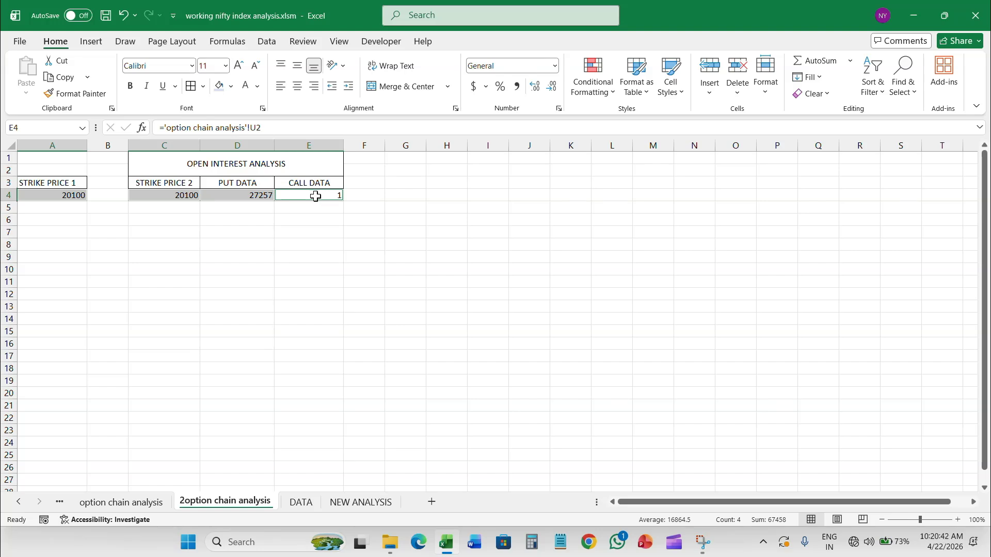
{"action": "left_click", "coordinate": [191, 90]}
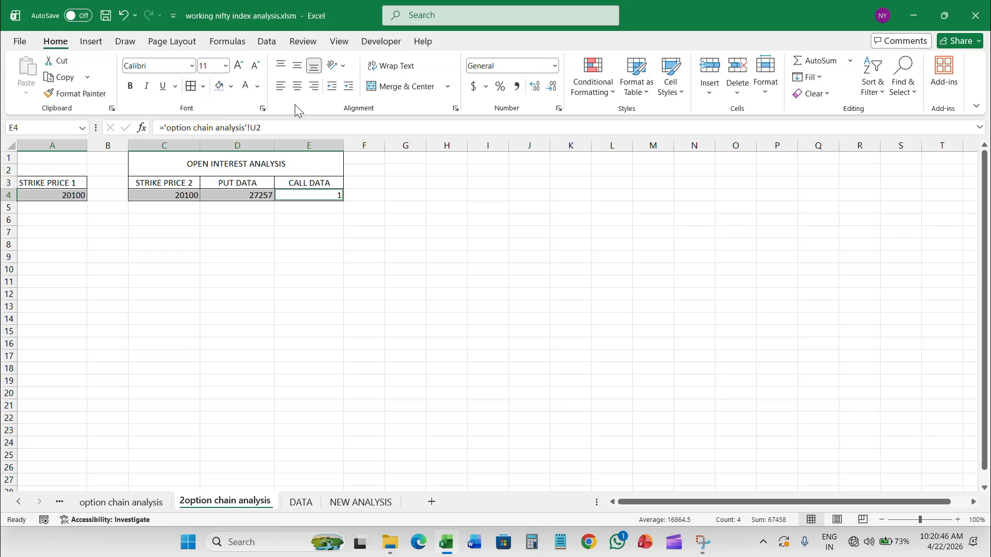
{"action": "left_click", "coordinate": [295, 90]}
{"action": "left_click", "coordinate": [298, 67]}
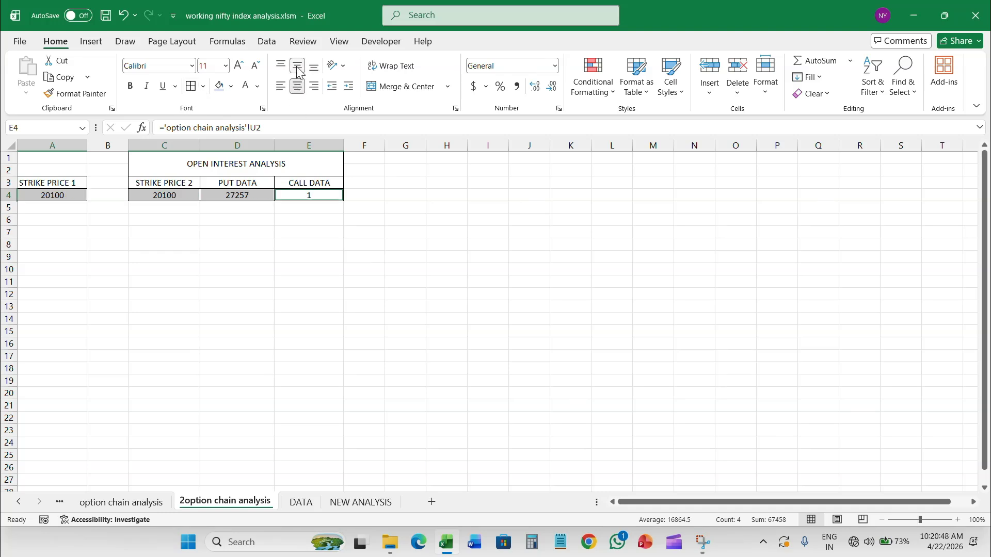
{"action": "left_click", "coordinate": [133, 91]}
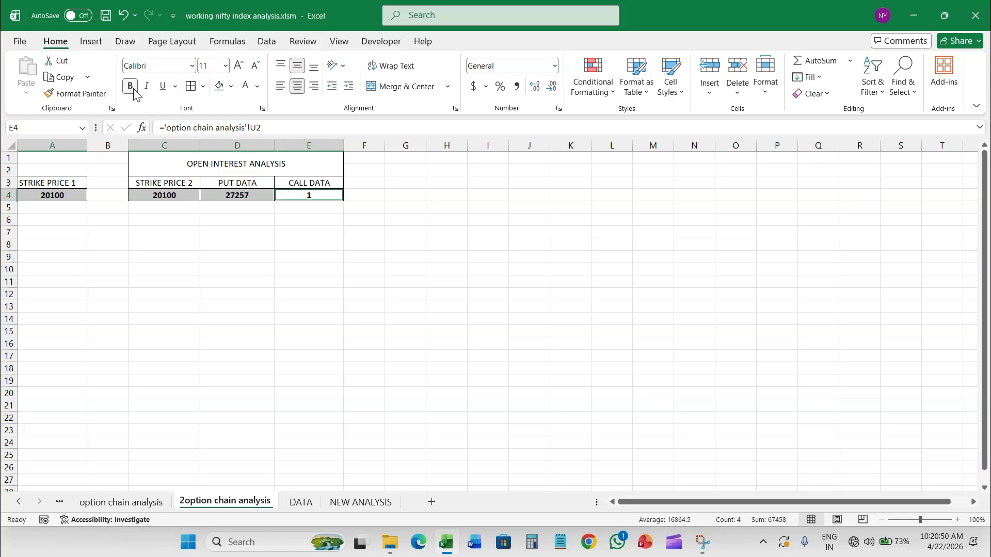
Fill the STRIKE PRICE 1 formula from A4 down column A to about row 261.
{"action": "left_click", "coordinate": [60, 247]}
{"action": "left_click", "coordinate": [78, 195]}
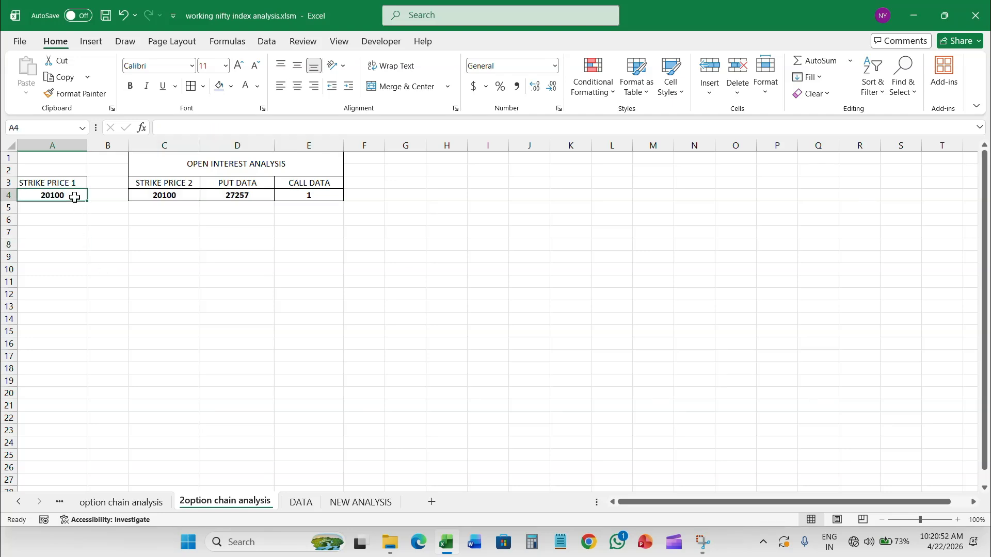
{"action": "left_click_drag", "start_coordinate": [85, 201], "coordinate": [86, 488]}
Copy the PE strike prices in B2:B130 of the option chain analysis sheet.
{"action": "left_click", "coordinate": [121, 502]}
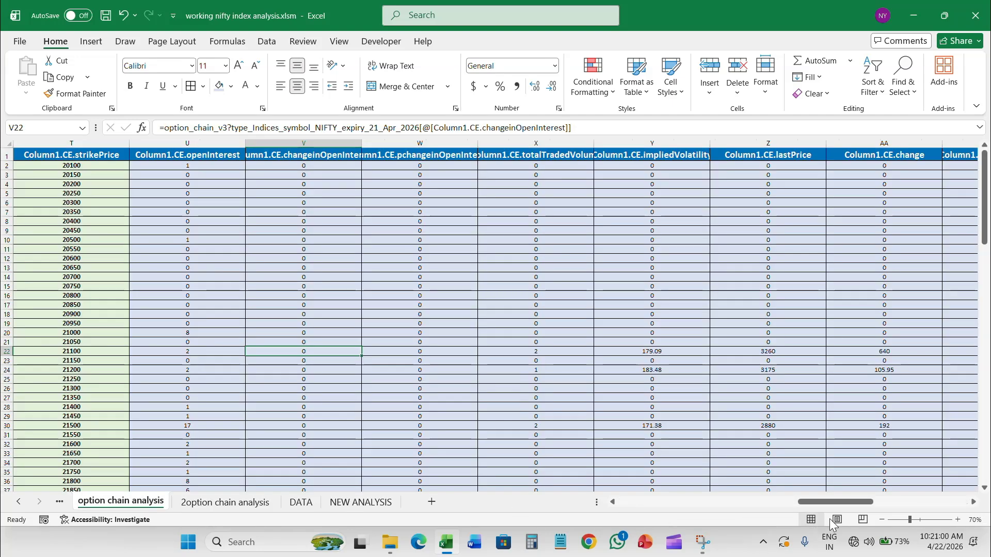
{"action": "left_click_drag", "start_coordinate": [837, 500], "coordinate": [658, 501]}
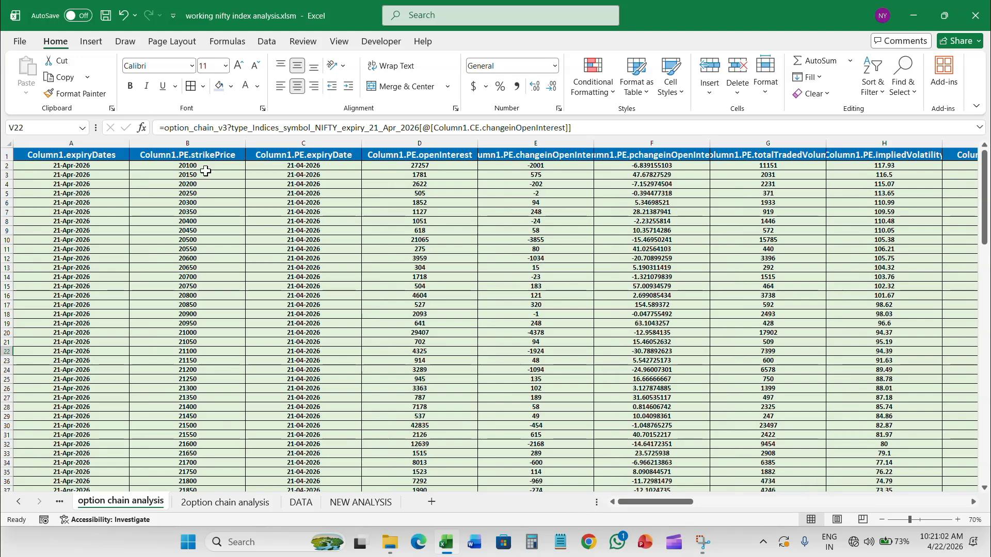
{"action": "left_click", "coordinate": [206, 167]}
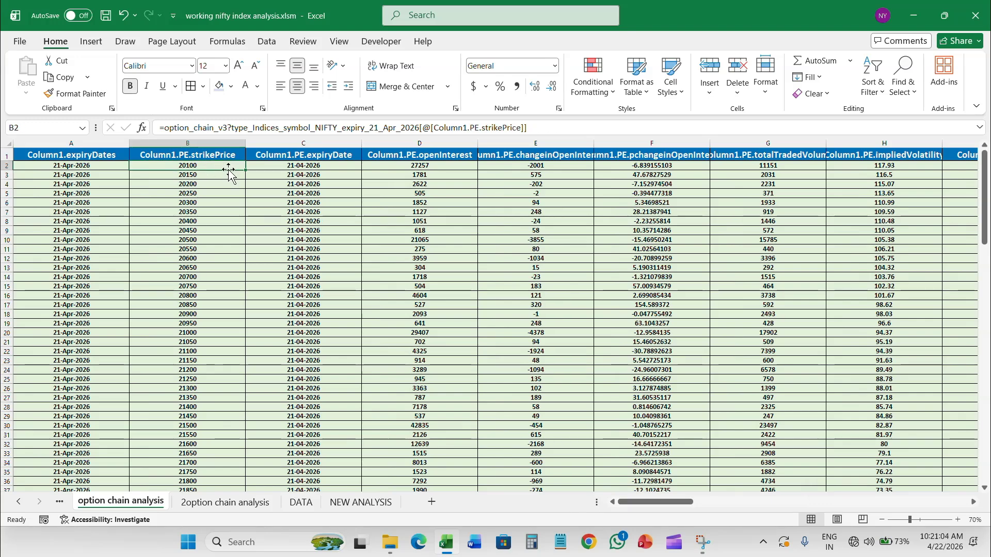
{"action": "left_click_drag", "start_coordinate": [231, 171], "coordinate": [224, 478]}
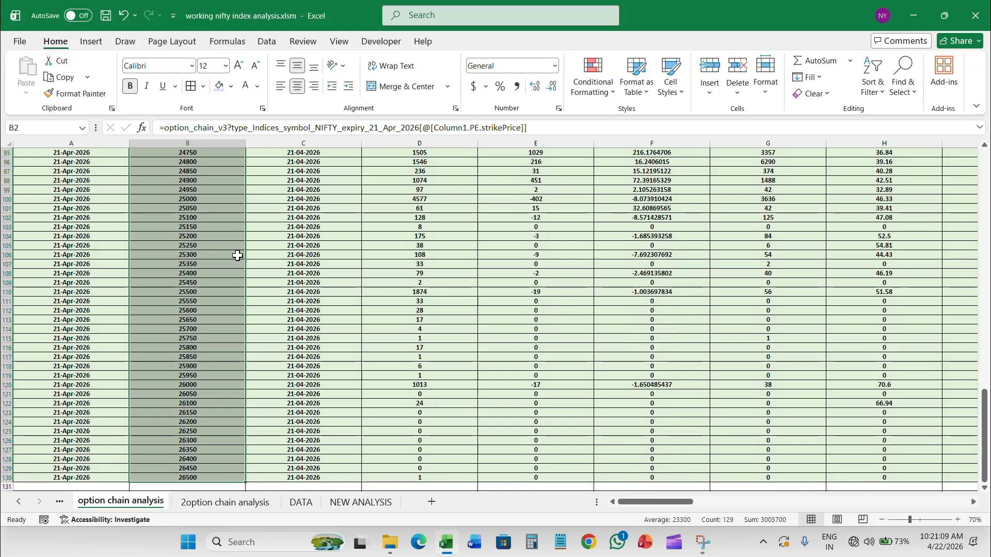
{"action": "key", "text": "ctrl+c"}
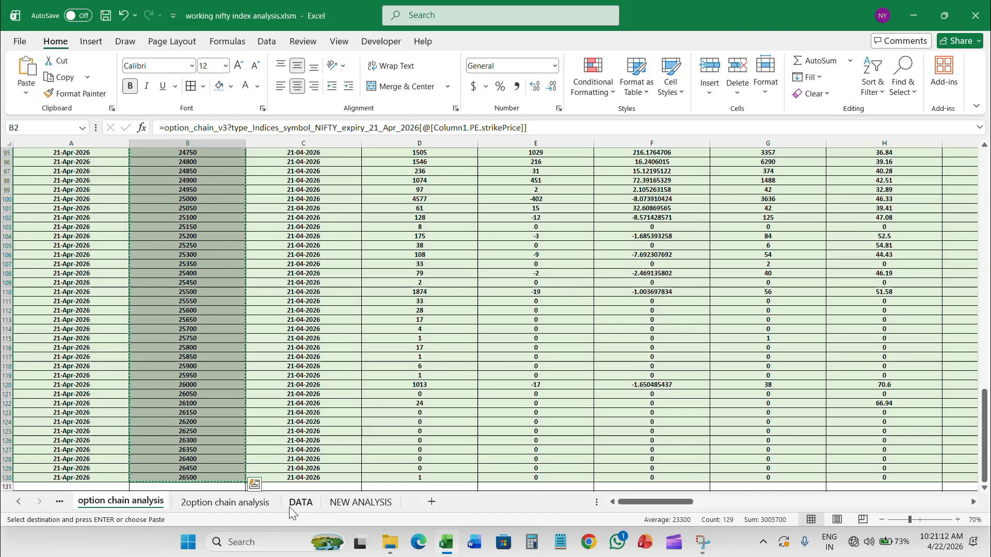
Paste the copied PE strike prices into column A of the 2option chain analysis sheet, starting at A5.
{"action": "left_click", "coordinate": [223, 503]}
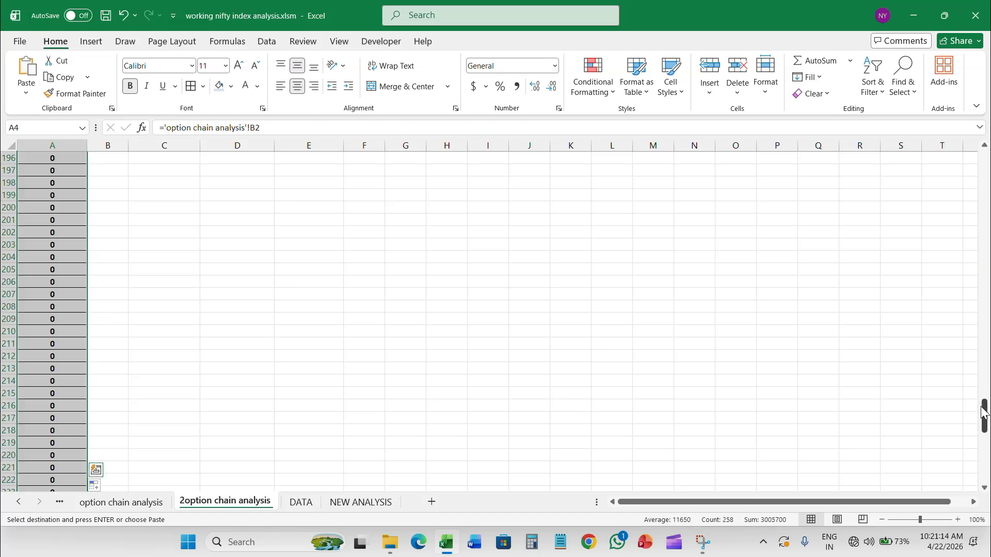
{"action": "left_click_drag", "start_coordinate": [983, 422], "coordinate": [983, 160]}
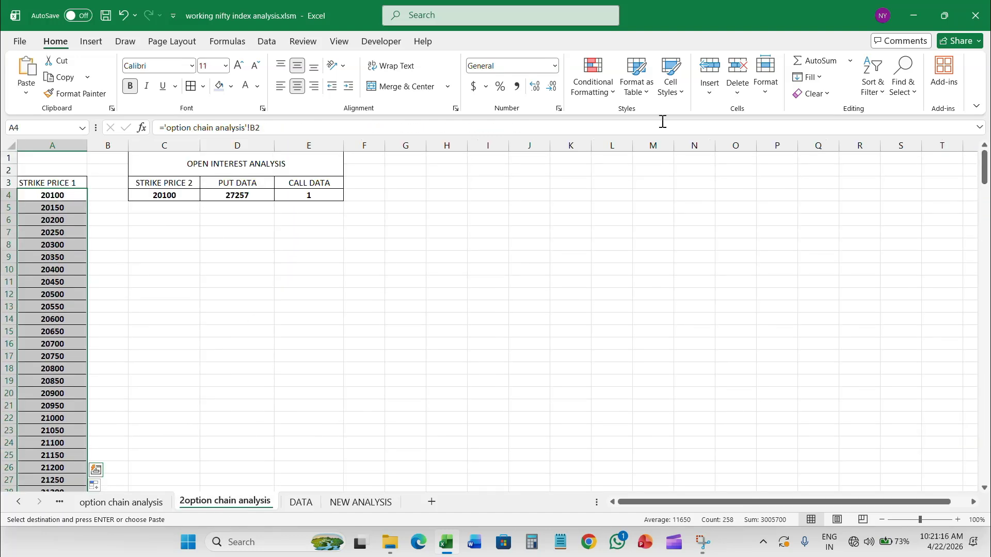
{"action": "left_click", "coordinate": [65, 208]}
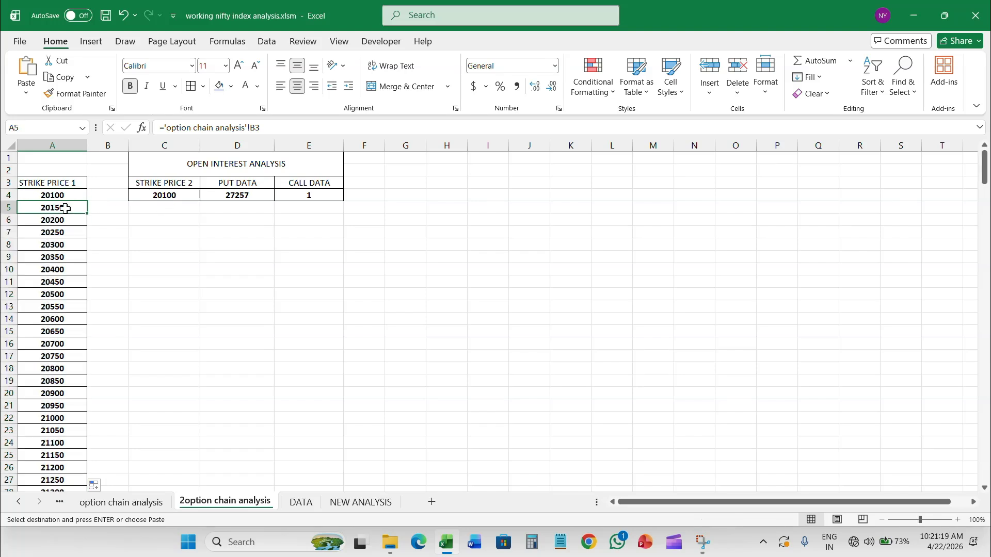
{"action": "key", "text": "ctrl+v"}
Fill the linked strike price formula from A4 down column A to row 261, overwriting the pasted cells.
{"action": "left_click", "coordinate": [69, 194]}
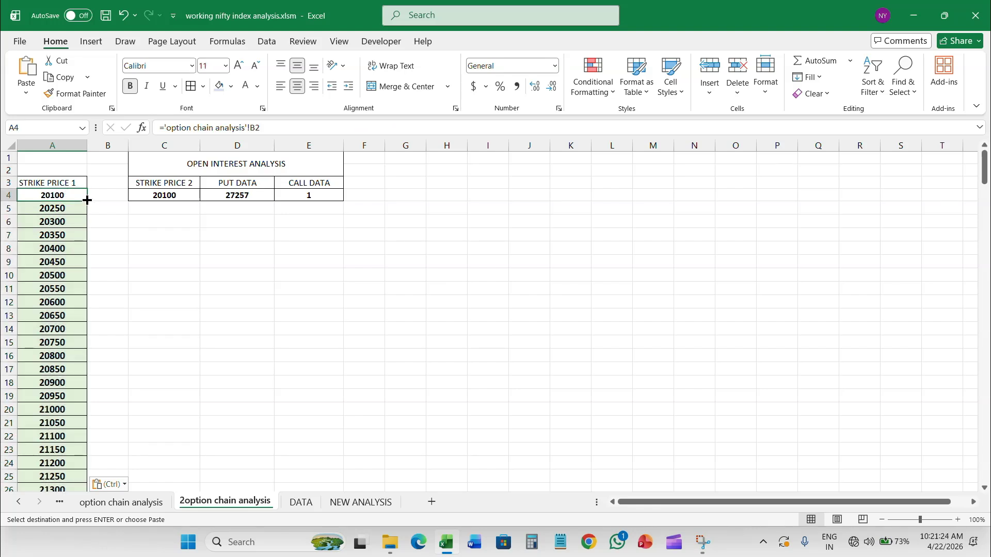
{"action": "left_click_drag", "start_coordinate": [87, 200], "coordinate": [74, 471]}
{"action": "scroll", "coordinate": [282, 331], "scroll_direction": "up", "scroll_amount": 16}
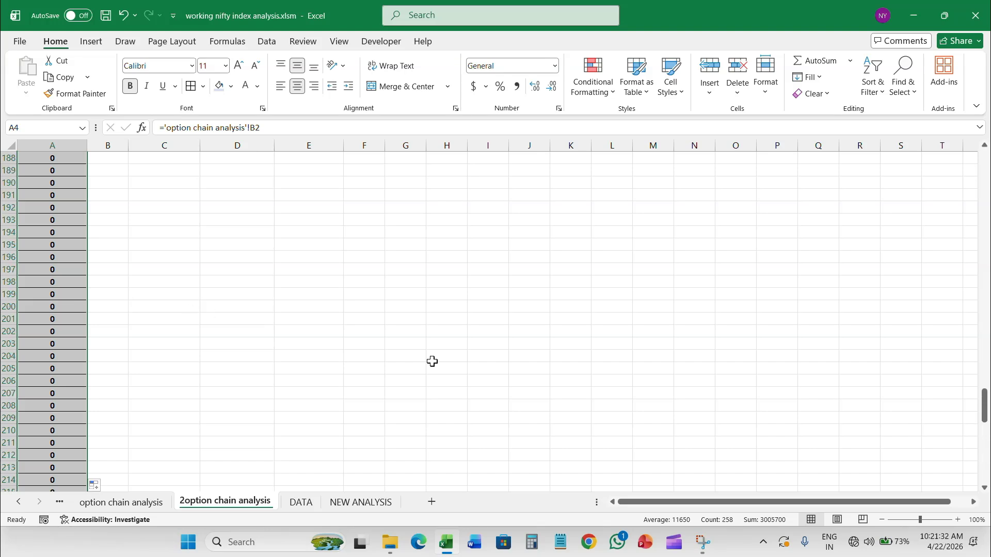
{"action": "left_click_drag", "start_coordinate": [976, 408], "coordinate": [985, 325]}
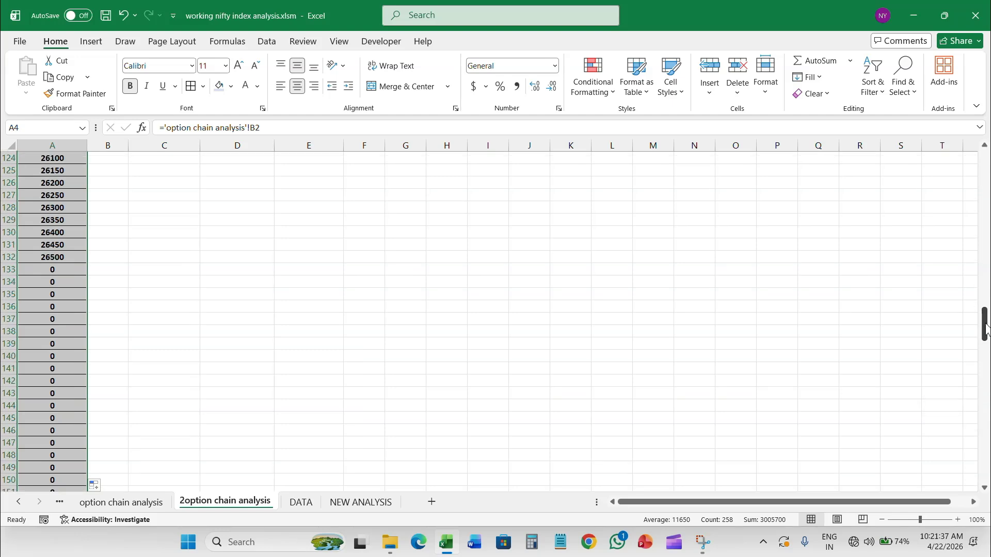
Check where the source strike prices end, and clear the surplus zero-value formulas in A133:A261 of the 2option chain analysis sheet.
{"action": "left_click", "coordinate": [137, 503]}
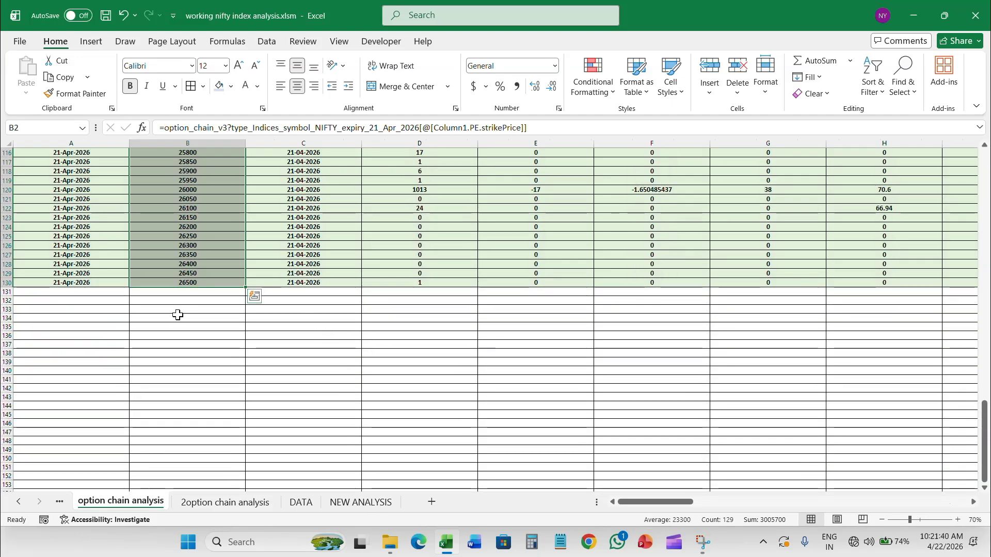
{"action": "left_click", "coordinate": [211, 501]}
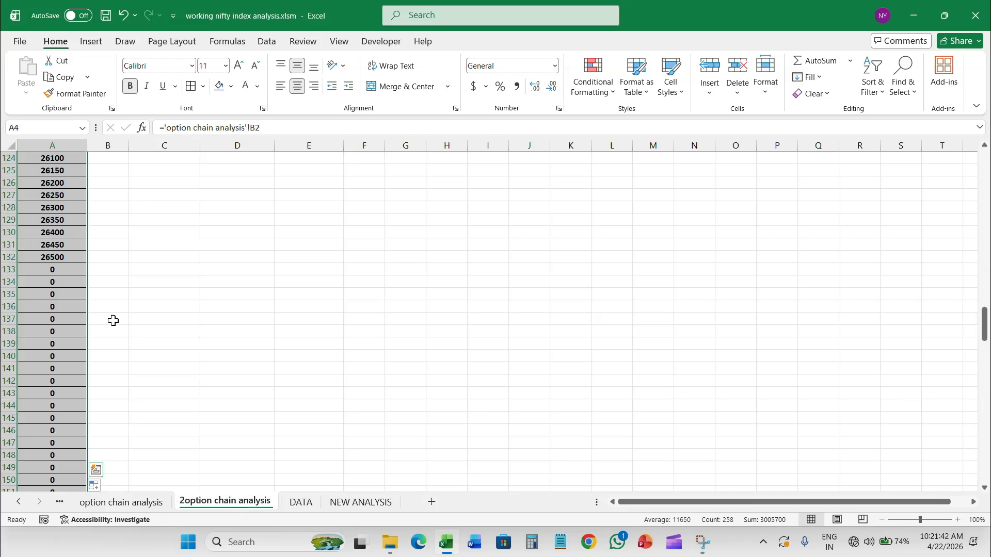
{"action": "left_click", "coordinate": [69, 258]}
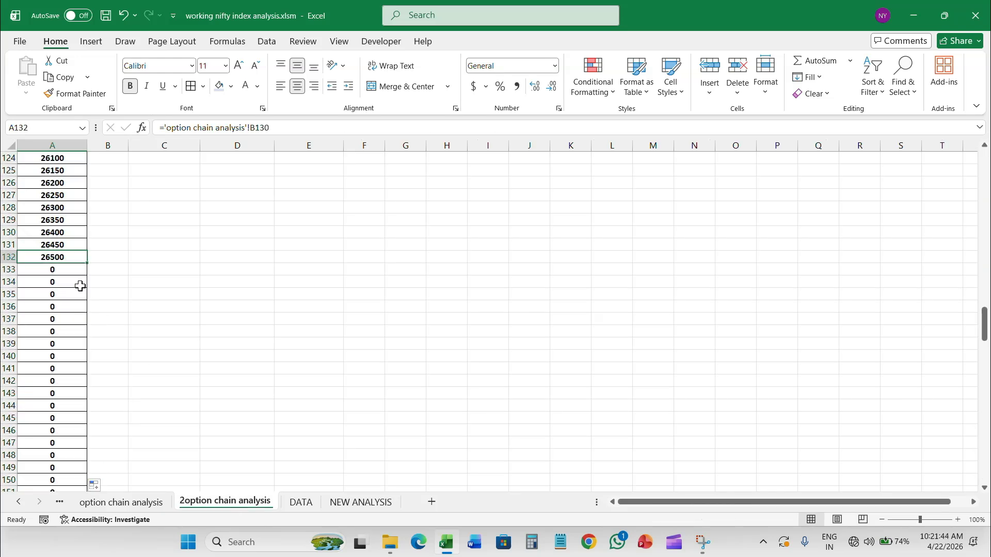
{"action": "left_click", "coordinate": [67, 269]}
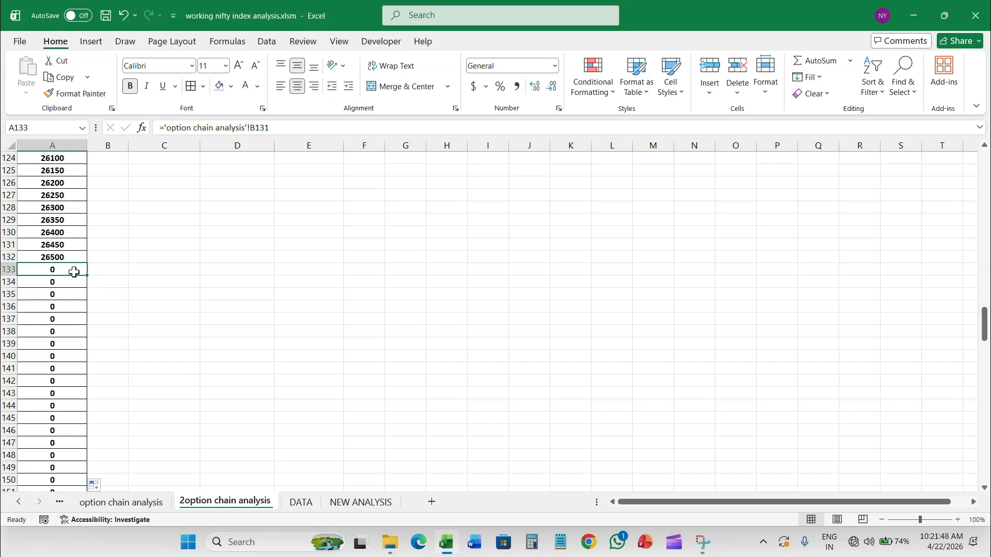
{"action": "left_click_drag", "start_coordinate": [74, 272], "coordinate": [70, 175]}
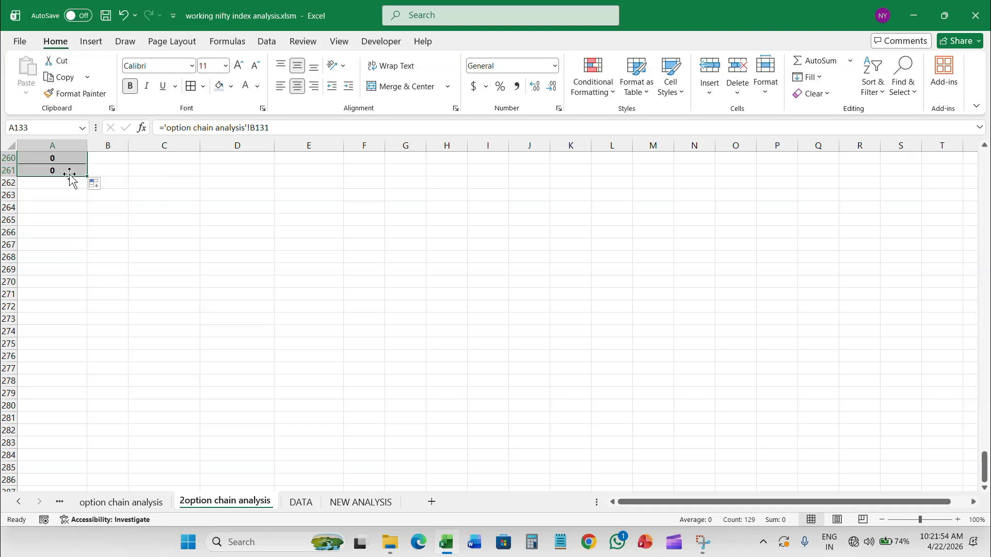
{"action": "key", "text": "Delete"}
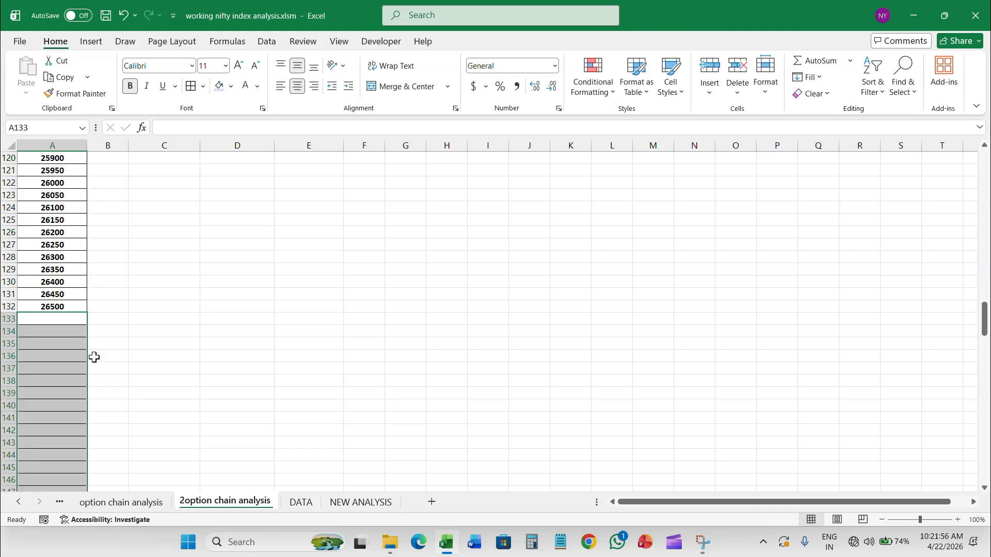
Examine the layout of the strike price, PE and CE columns on the NEW ANALYSIS sheet.
{"action": "left_click", "coordinate": [355, 503]}
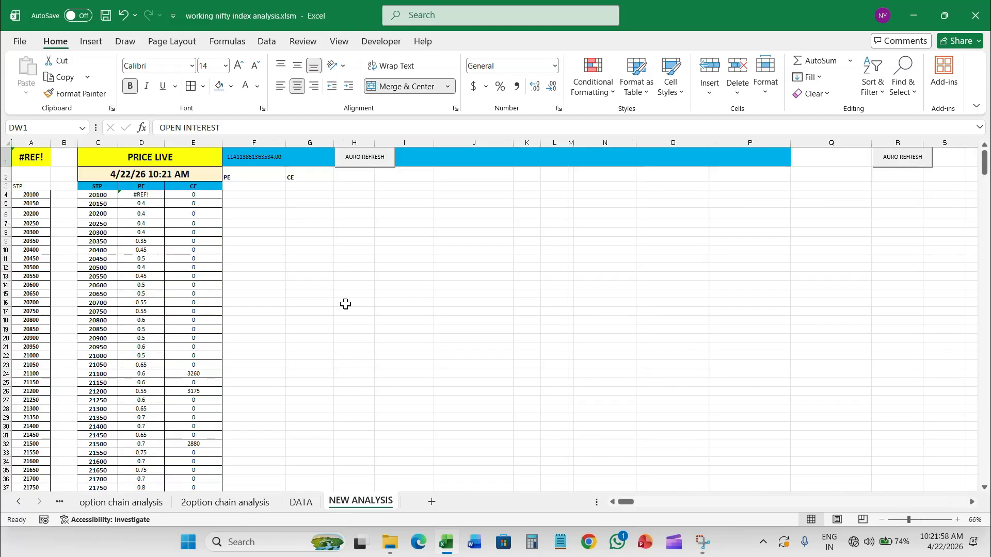
{"action": "scroll", "coordinate": [400, 427], "scroll_direction": "down", "scroll_amount": 10}
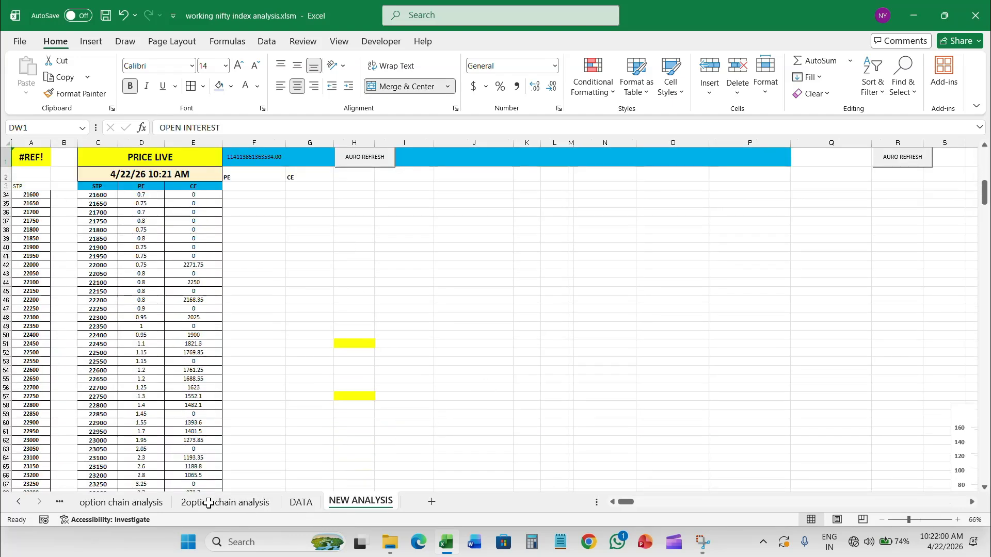
On the "2option chain analysis" sheet, fill the C4:E4 strike price, put and call formulas down through row 132.
{"action": "left_click", "coordinate": [227, 503]}
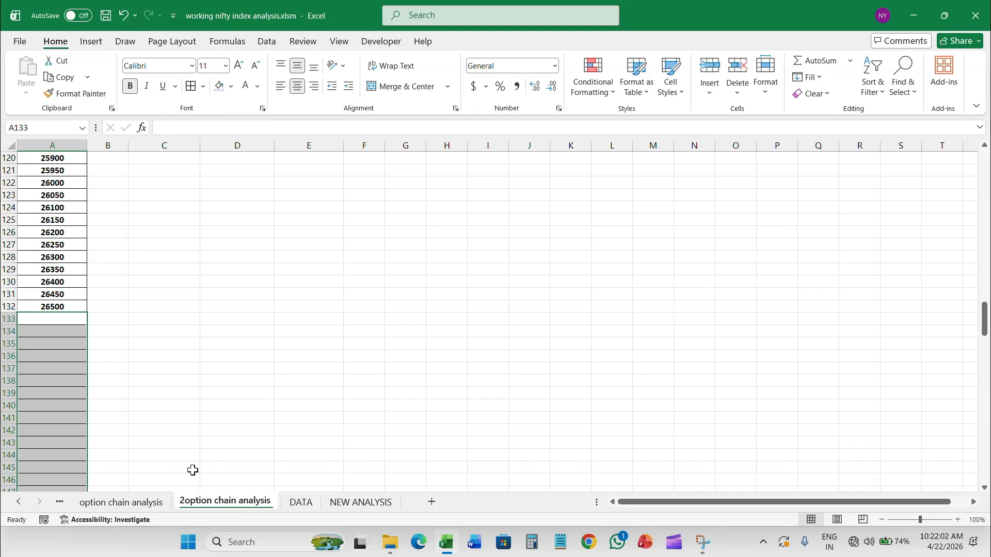
{"action": "scroll", "coordinate": [973, 329], "scroll_direction": "up", "scroll_amount": 9}
{"action": "left_click_drag", "start_coordinate": [984, 276], "coordinate": [929, 289]}
{"action": "left_click", "coordinate": [180, 192]}
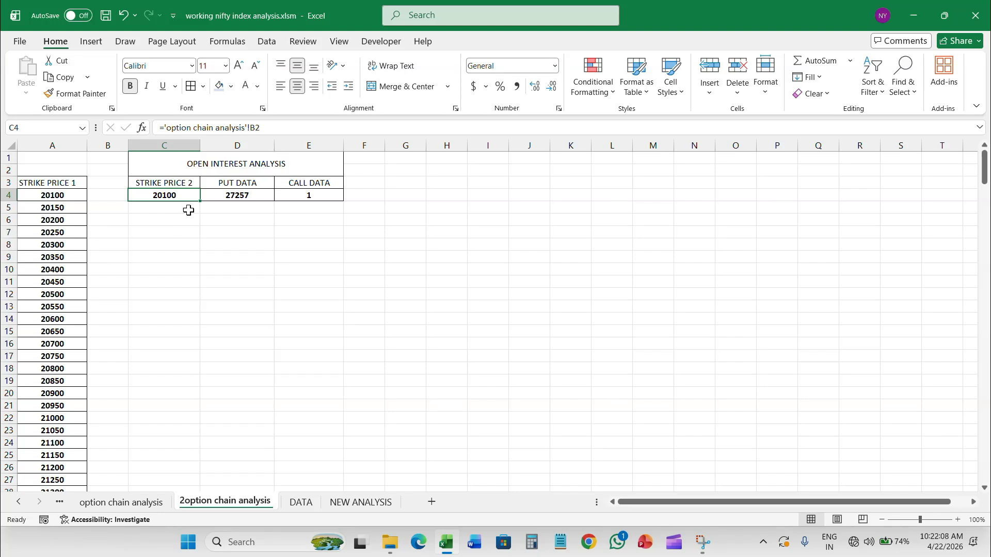
{"action": "left_click_drag", "start_coordinate": [191, 197], "coordinate": [327, 428]}
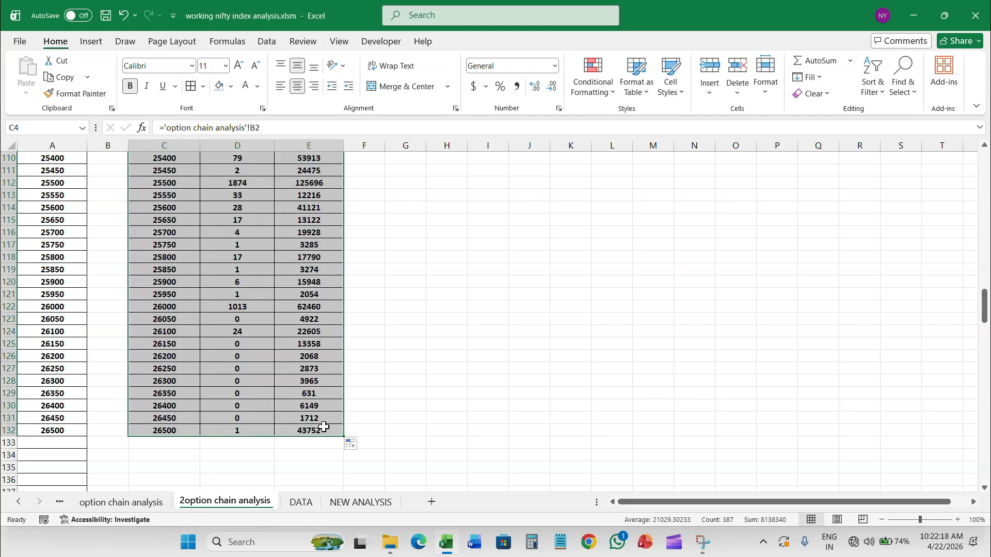
{"action": "scroll", "coordinate": [310, 310], "scroll_direction": "up", "scroll_amount": 17}
{"action": "scroll", "coordinate": [313, 302], "scroll_direction": "up", "scroll_amount": 13}
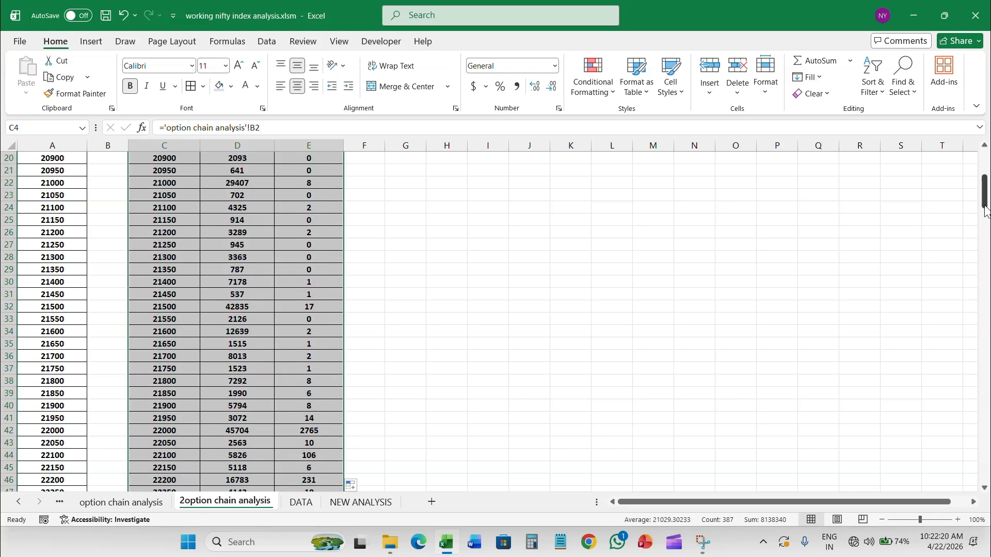
{"action": "scroll", "coordinate": [258, 290], "scroll_direction": "up", "scroll_amount": 7}
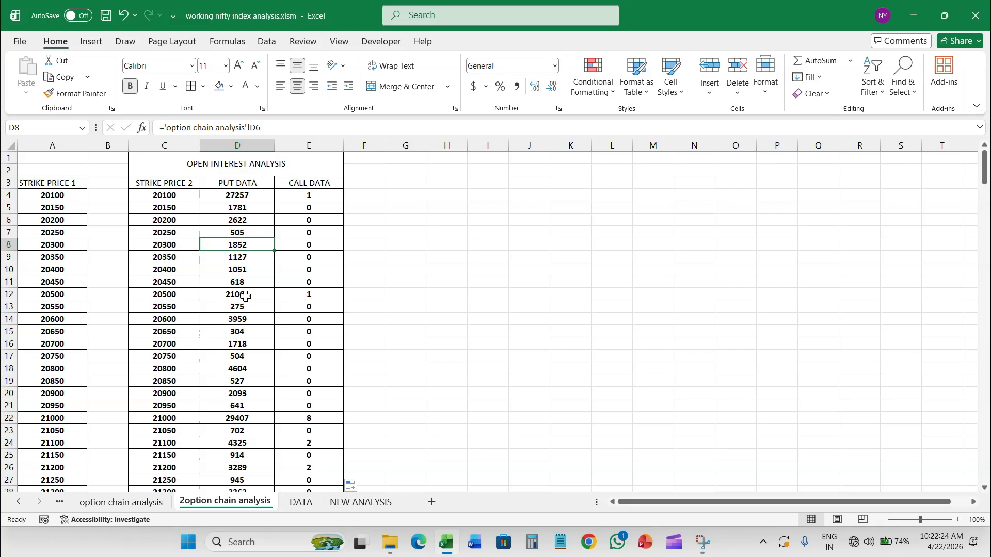
Give the row 3 column headers STRIKE PRICE 1, STRIKE PRICE 2, PUT DATA and CALL DATA a yellow fill and bold text.
{"action": "left_click", "coordinate": [72, 183]}
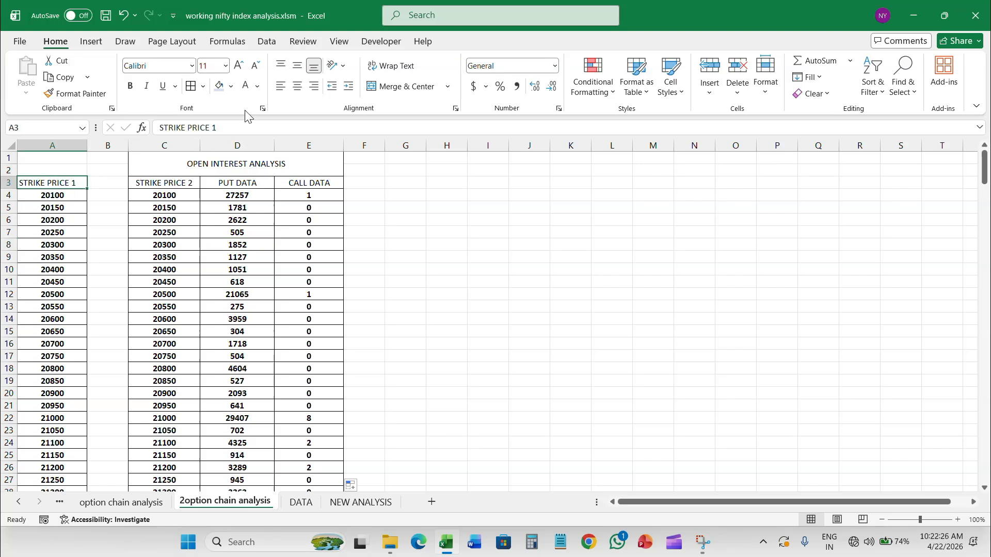
{"action": "left_click", "coordinate": [231, 86]}
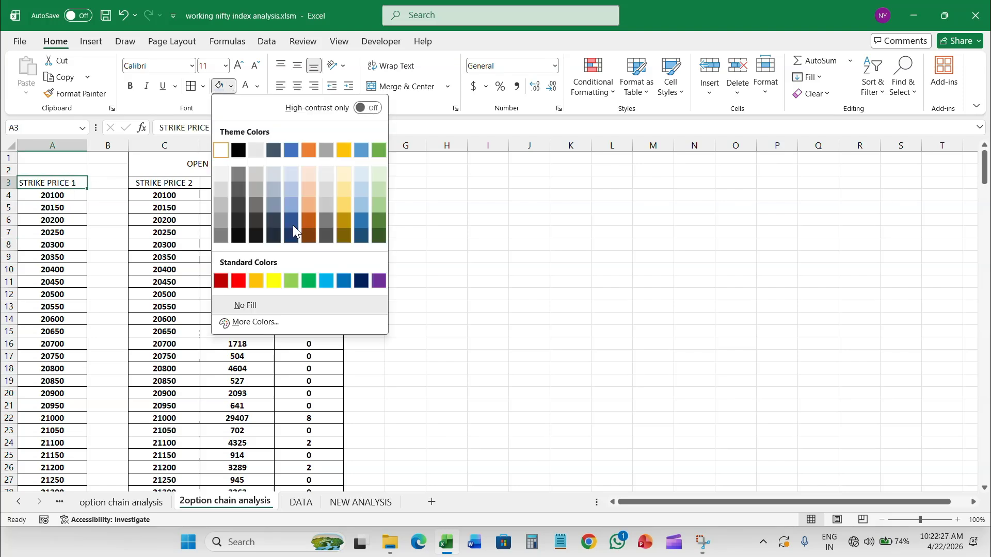
{"action": "left_click", "coordinate": [276, 282]}
{"action": "left_click_drag", "start_coordinate": [178, 184], "coordinate": [305, 184]}
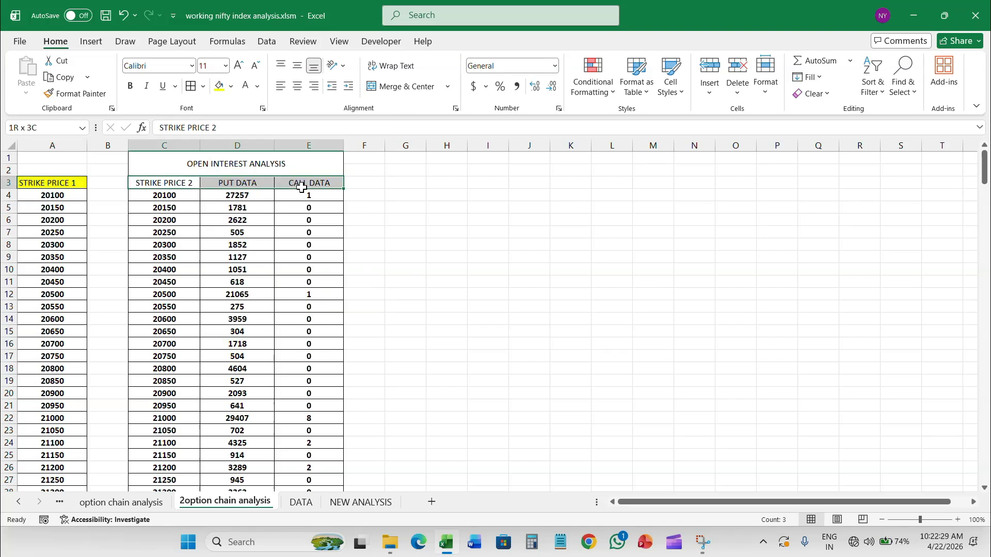
{"action": "left_click", "coordinate": [220, 86]}
{"action": "left_click", "coordinate": [130, 86]}
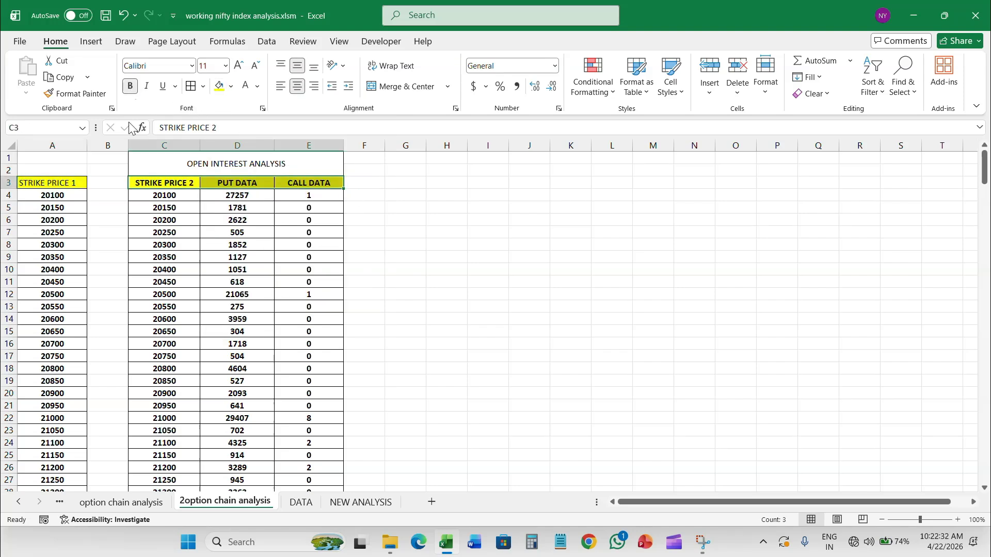
{"action": "left_click", "coordinate": [78, 186]}
{"action": "left_click", "coordinate": [130, 86]}
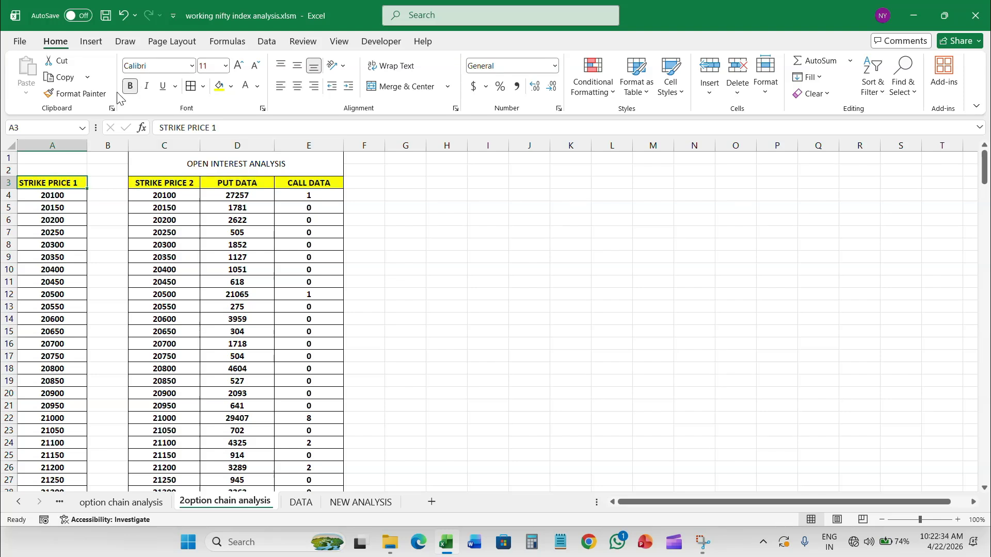
Fill the D4 formula down the PUT DATA column and shade those cells light green.
{"action": "left_click", "coordinate": [156, 268]}
{"action": "left_click", "coordinate": [261, 194]}
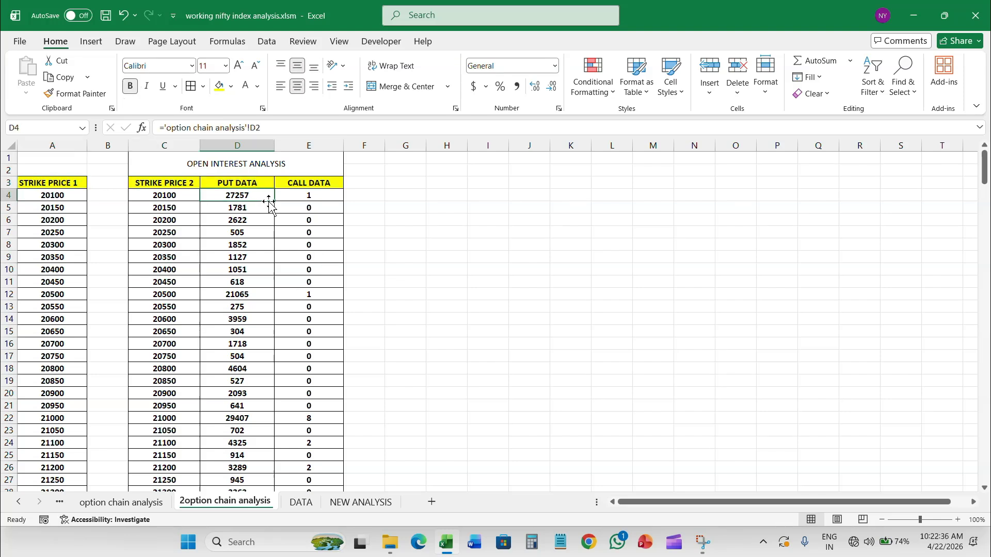
{"action": "double_click", "coordinate": [275, 201]}
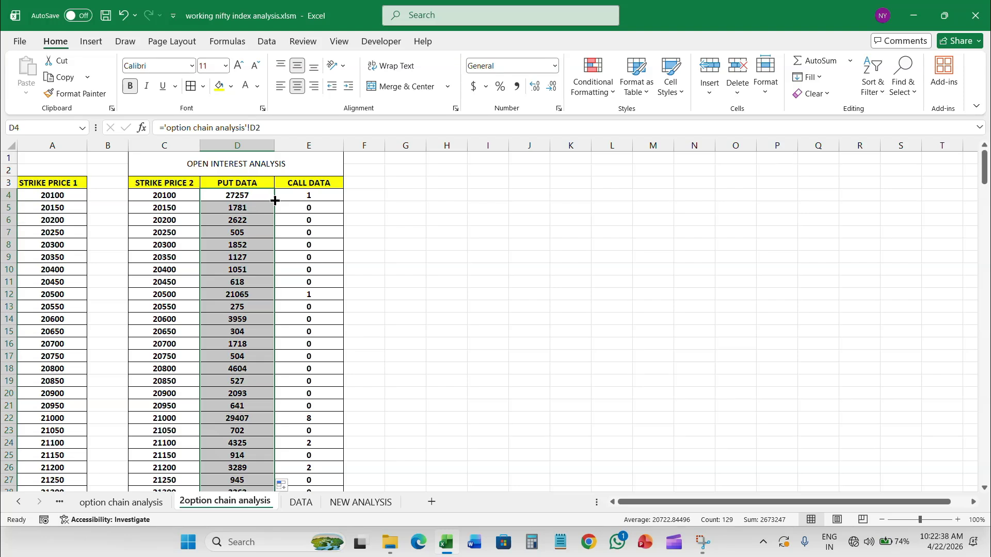
{"action": "left_click", "coordinate": [231, 86]}
{"action": "left_click", "coordinate": [378, 188]}
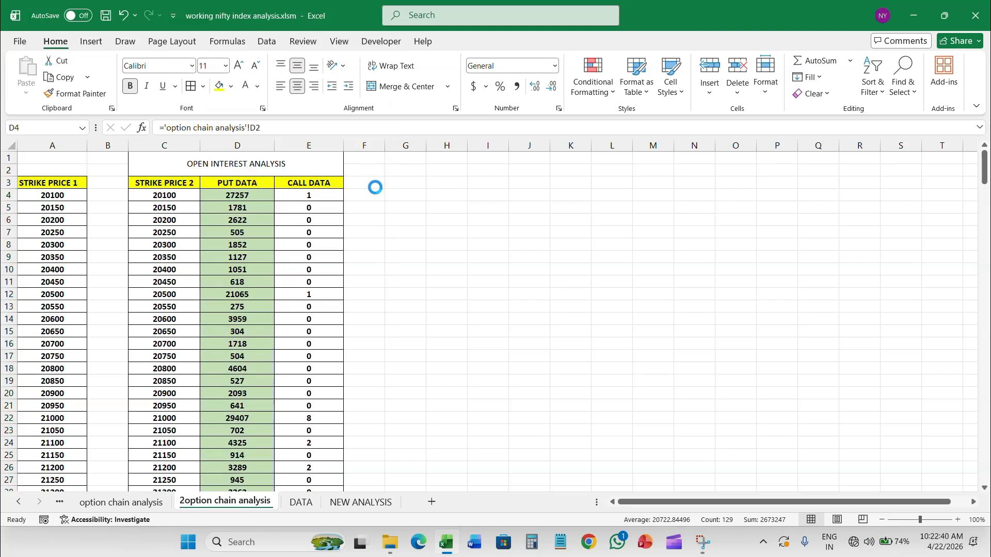
Fill the E4 formula down the CALL DATA column and shade those cells light gold.
{"action": "left_click", "coordinate": [323, 198]}
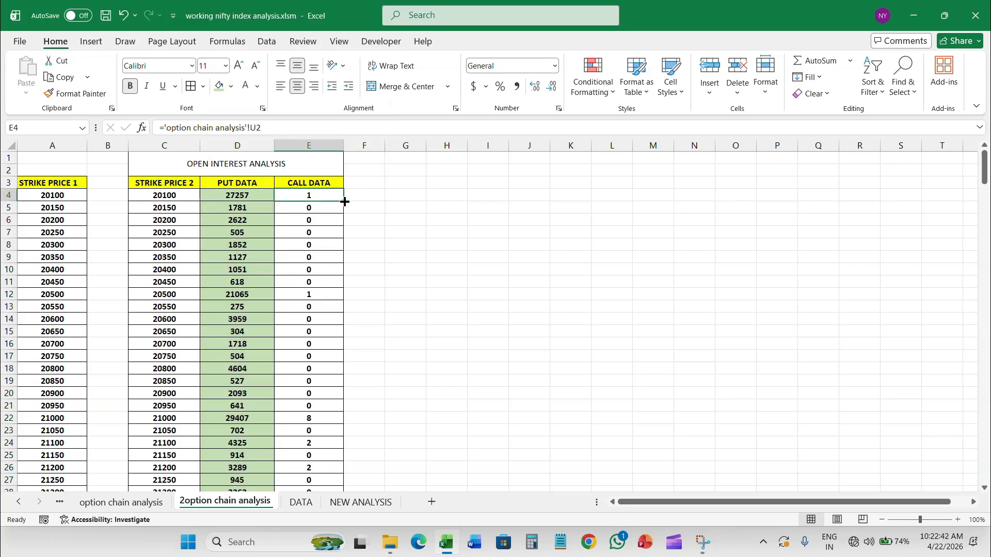
{"action": "double_click", "coordinate": [345, 202]}
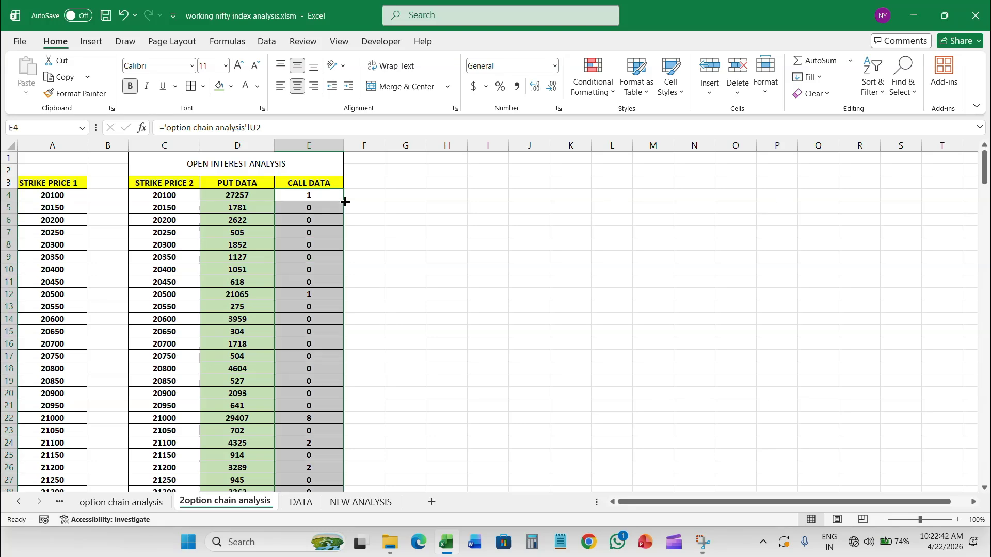
{"action": "left_click", "coordinate": [230, 87]}
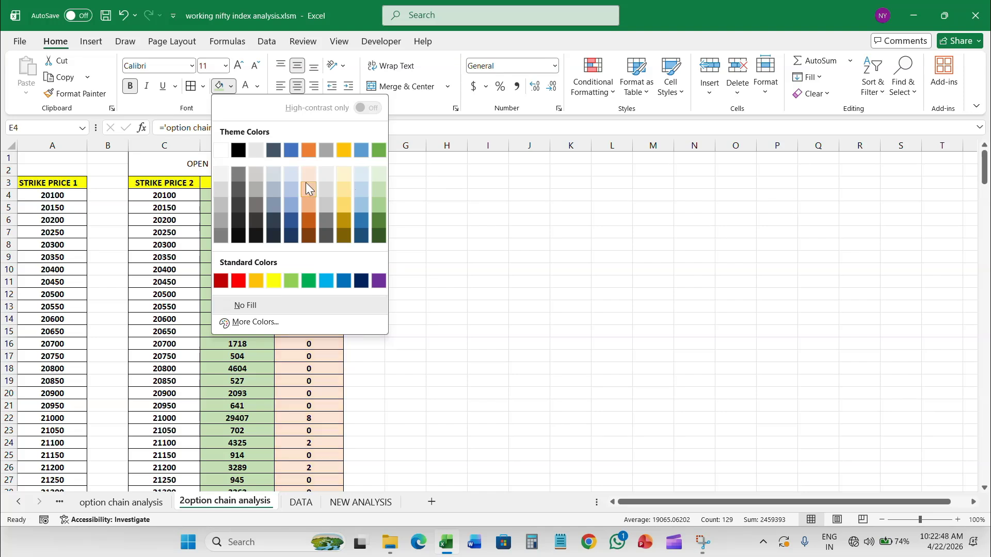
{"action": "left_click", "coordinate": [348, 176]}
Shade the CALL DATA values from E4 down to the last strike price row light blue.
{"action": "left_click", "coordinate": [334, 193]}
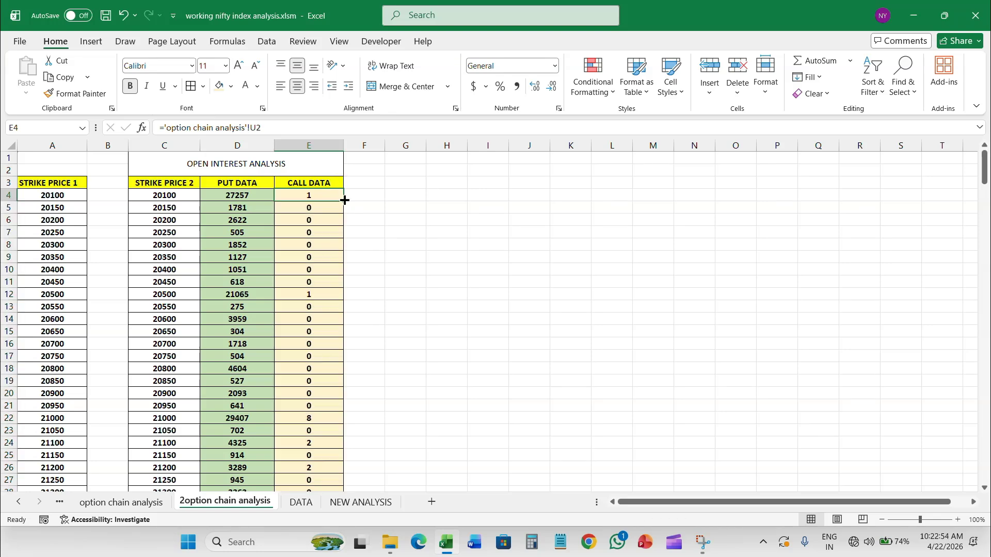
{"action": "double_click", "coordinate": [345, 201]}
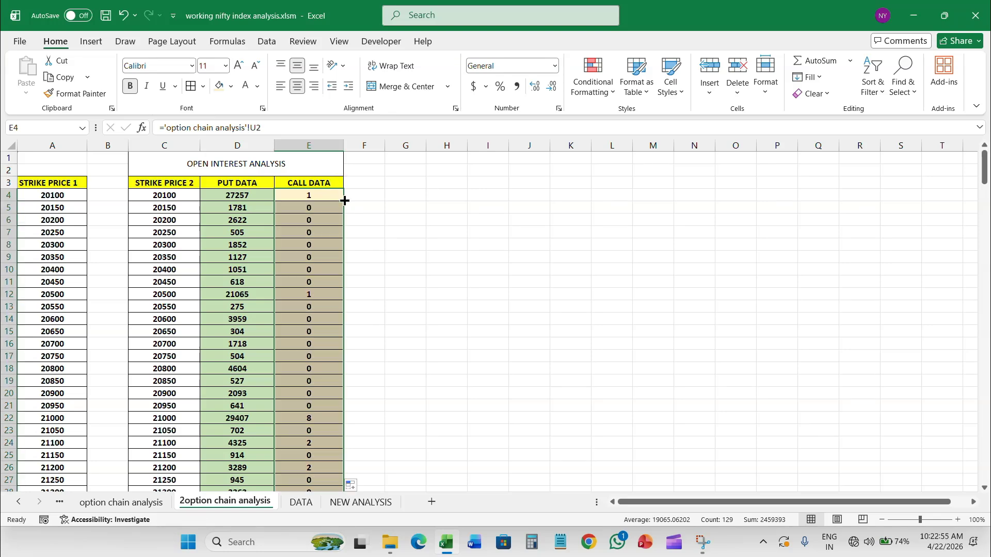
{"action": "left_click", "coordinate": [231, 87]}
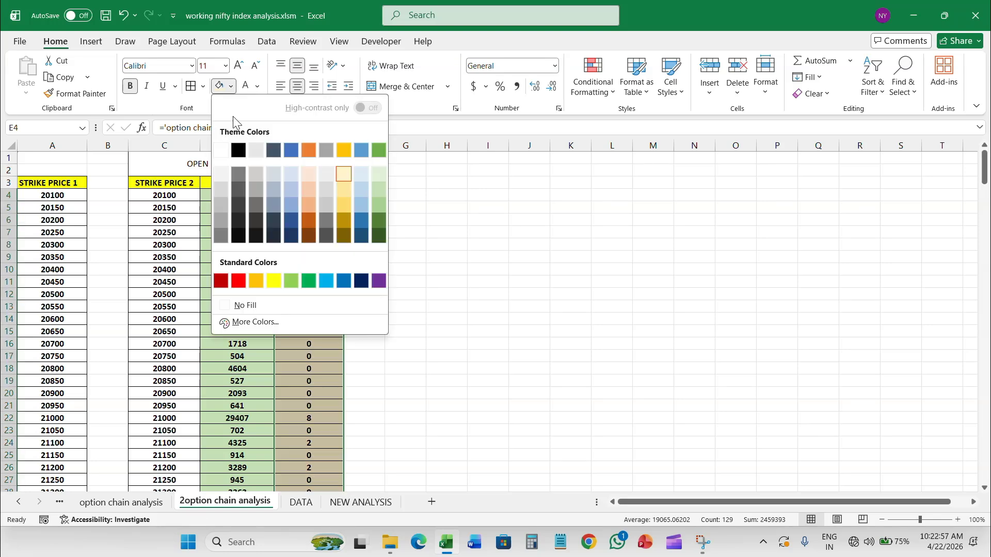
{"action": "left_click", "coordinate": [357, 190]}
{"action": "scroll", "coordinate": [312, 304], "scroll_direction": "down", "scroll_amount": 20}
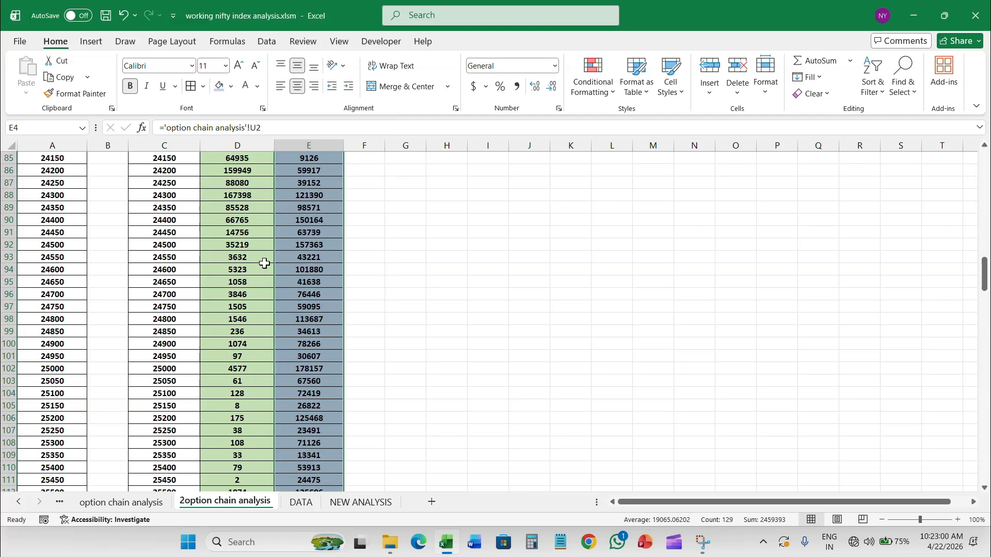
{"action": "scroll", "coordinate": [265, 263], "scroll_direction": "down", "scroll_amount": 8}
{"action": "scroll", "coordinate": [281, 250], "scroll_direction": "up", "scroll_amount": 20}
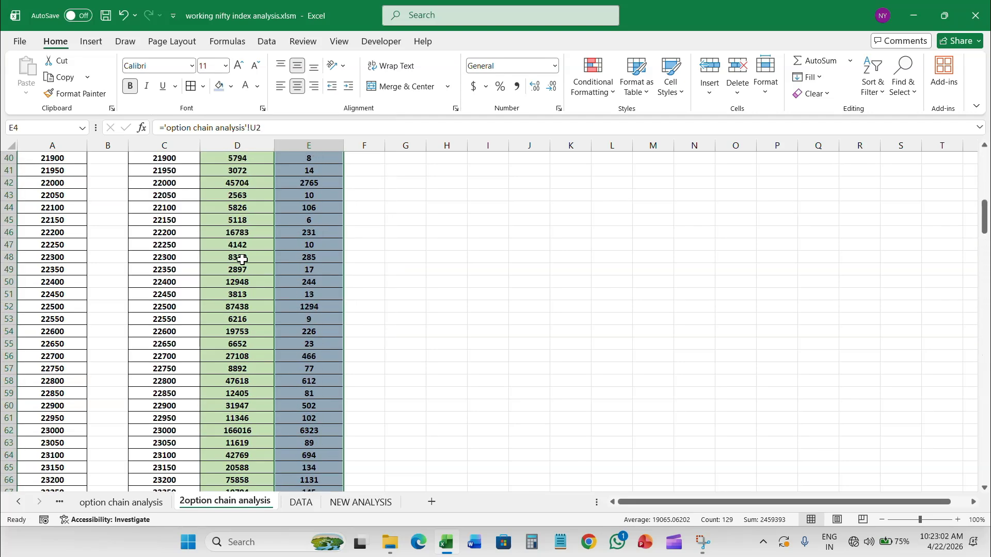
{"action": "scroll", "coordinate": [242, 259], "scroll_direction": "up", "scroll_amount": 13}
Format the OPEN INTEREST ANALYSIS title with a yellow fill, bold text and font size 20.
{"action": "left_click", "coordinate": [275, 163]}
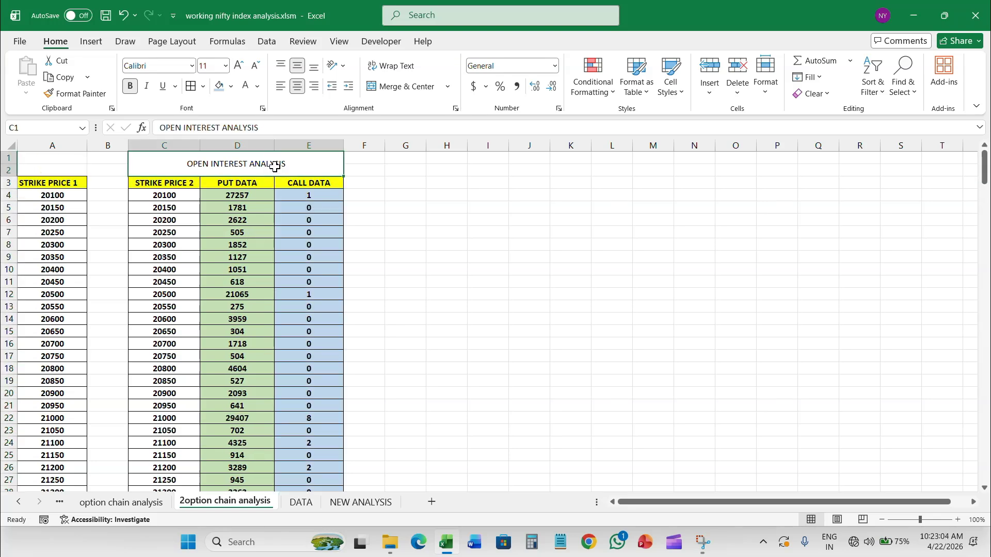
{"action": "left_click", "coordinate": [231, 86]}
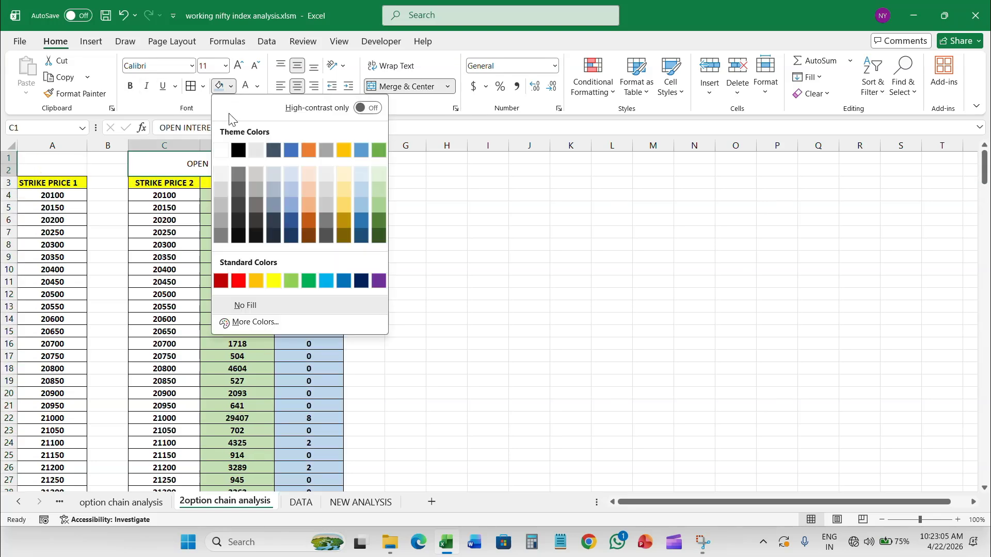
{"action": "left_click", "coordinate": [273, 280]}
{"action": "left_click", "coordinate": [131, 86]}
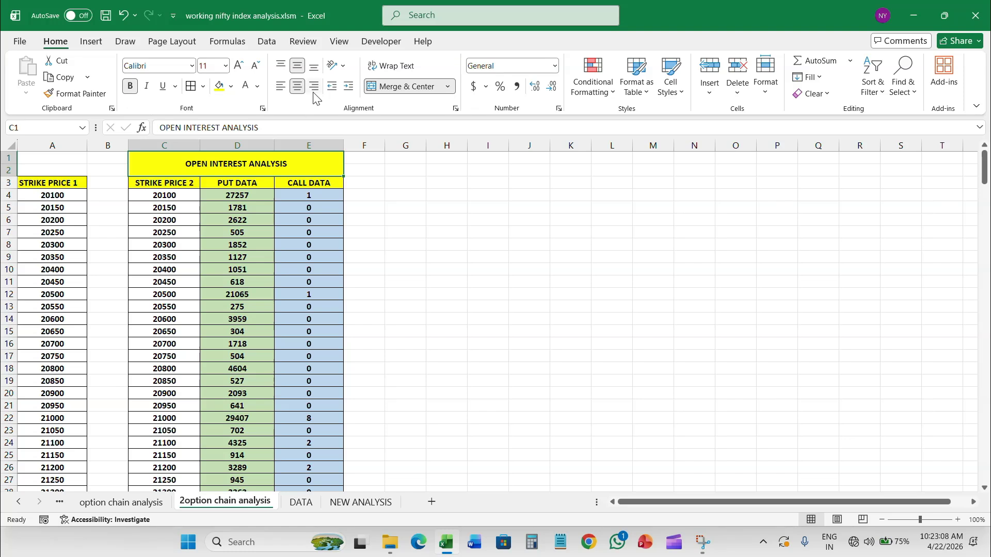
{"action": "left_click", "coordinate": [225, 65]}
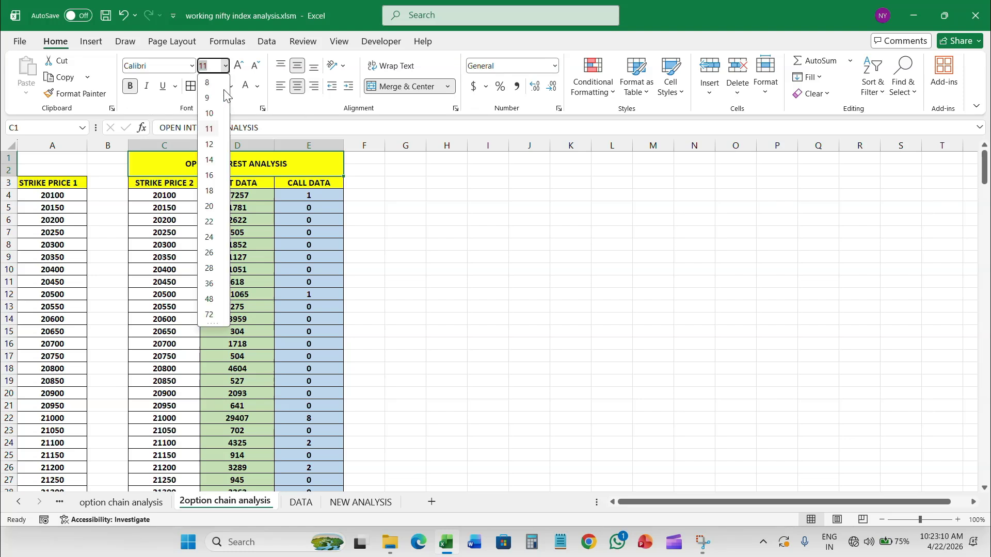
{"action": "left_click", "coordinate": [209, 206]}
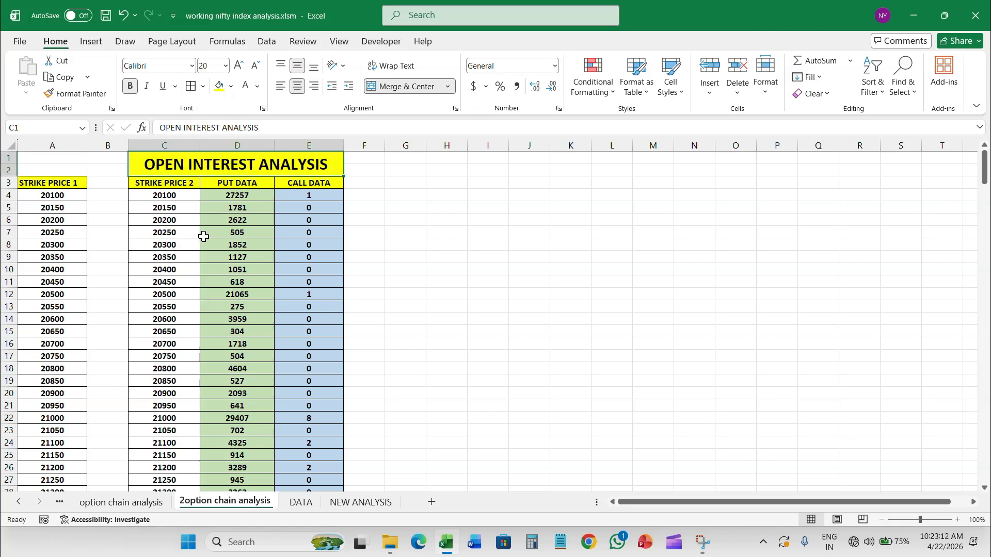
{"action": "scroll", "coordinate": [317, 340], "scroll_direction": "down", "scroll_amount": 9}
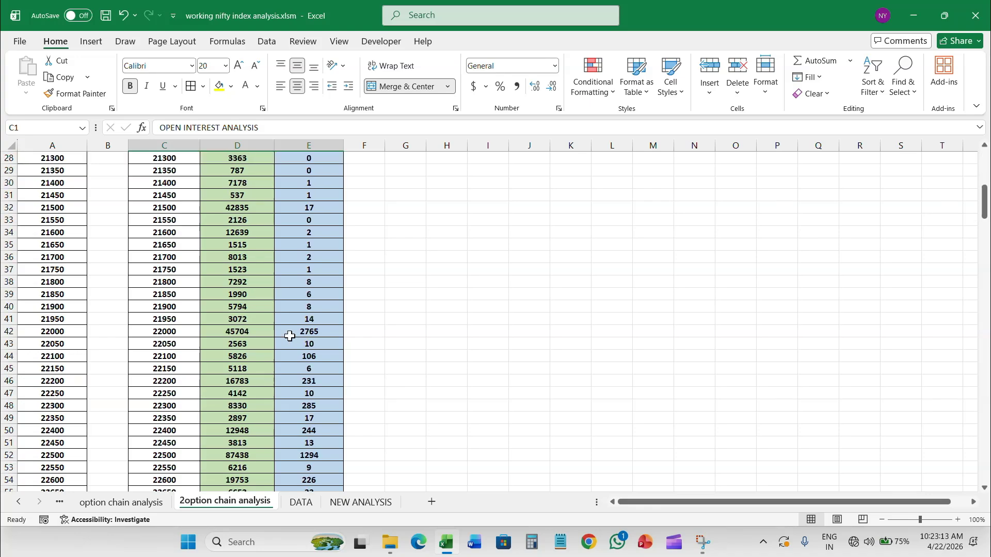
Examine the live price, NIFTY-50 and price action tables and charts on the NEW ANALYSIS sheet.
{"action": "left_click", "coordinate": [363, 503]}
{"action": "scroll", "coordinate": [313, 457], "scroll_direction": "down", "scroll_amount": 6}
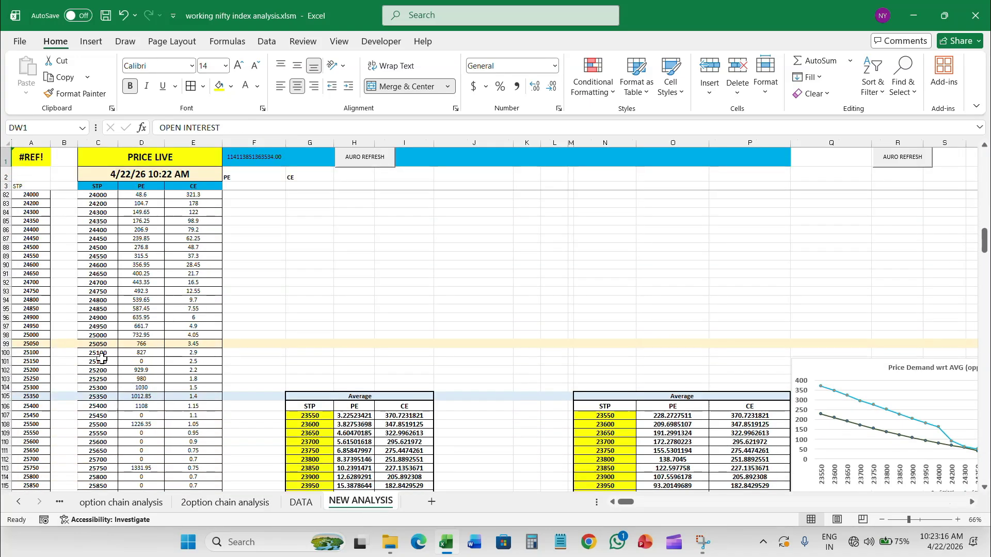
{"action": "scroll", "coordinate": [131, 332], "scroll_direction": "down", "scroll_amount": 11}
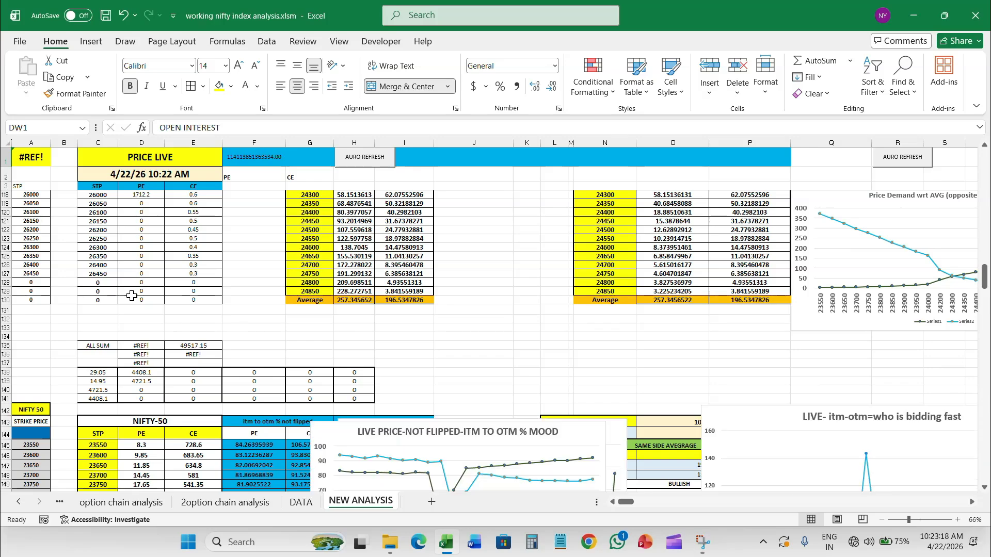
{"action": "scroll", "coordinate": [166, 332], "scroll_direction": "down", "scroll_amount": 8}
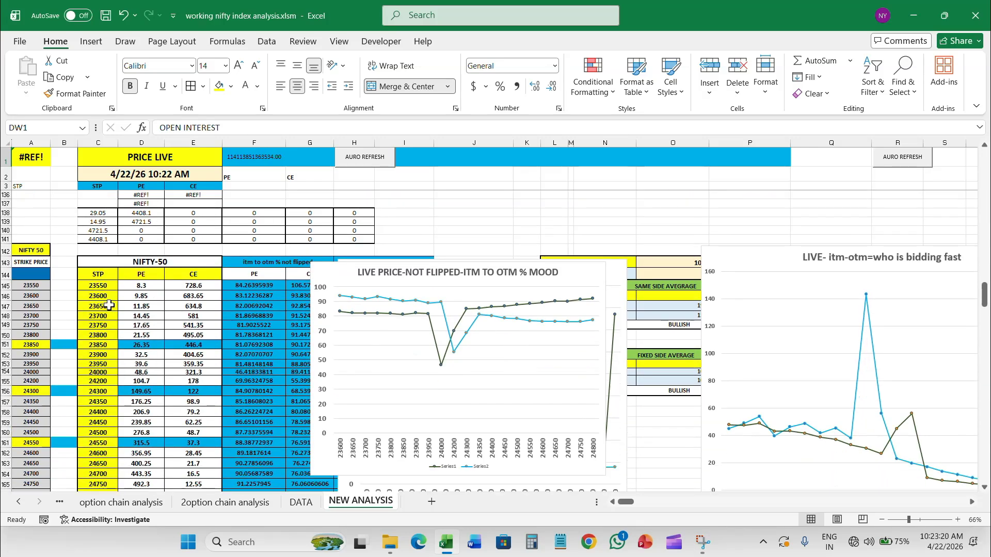
{"action": "scroll", "coordinate": [73, 323], "scroll_direction": "down", "scroll_amount": 7}
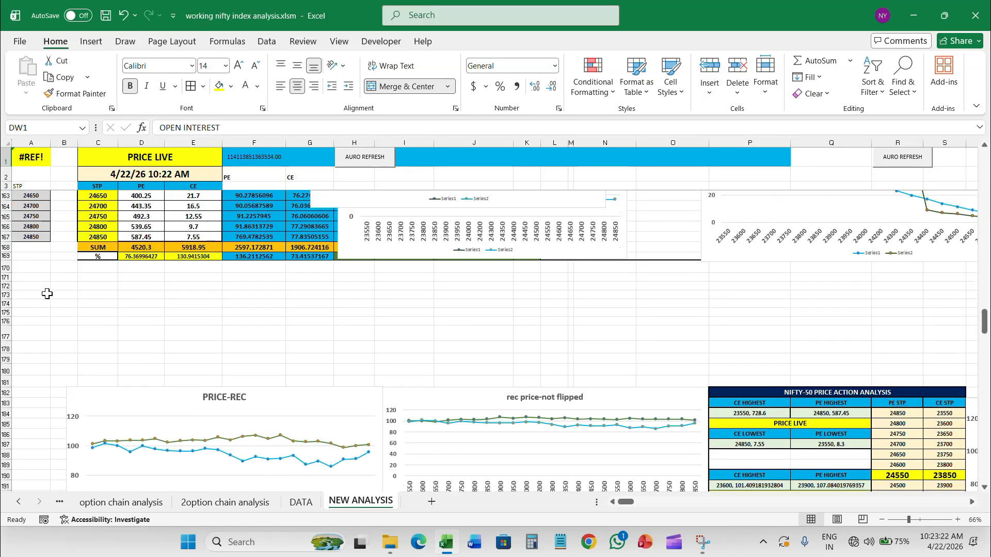
{"action": "scroll", "coordinate": [47, 294], "scroll_direction": "down", "scroll_amount": 11}
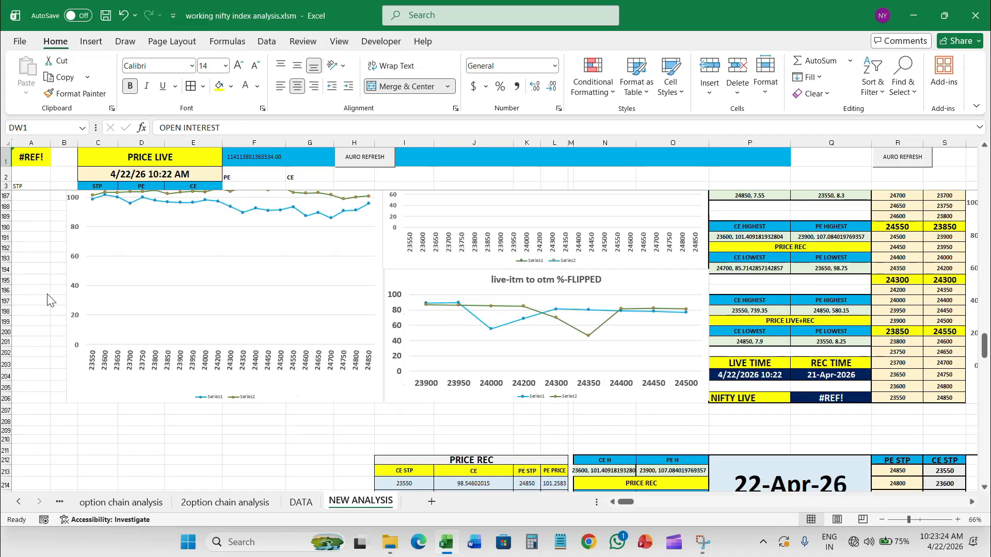
{"action": "scroll", "coordinate": [47, 294], "scroll_direction": "down", "scroll_amount": 12}
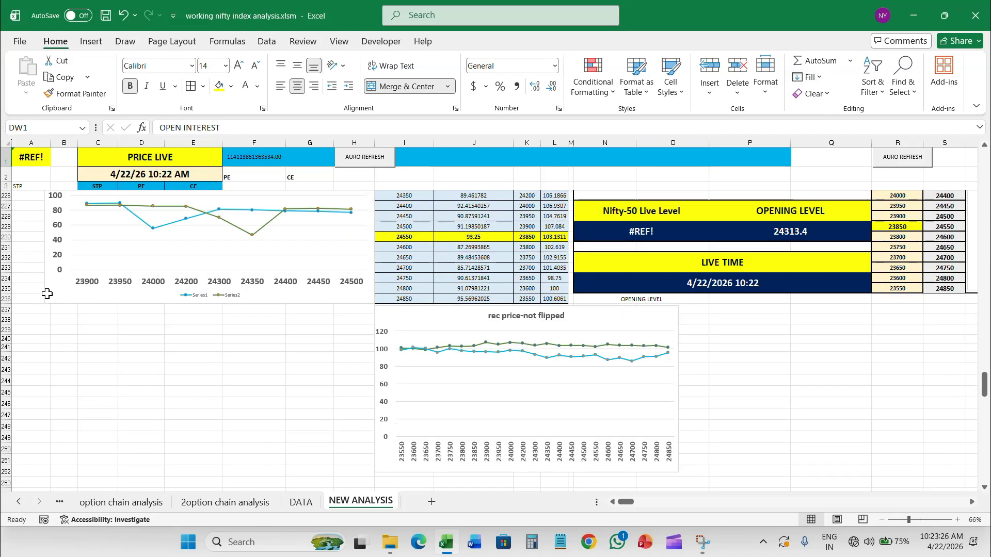
{"action": "scroll", "coordinate": [47, 293], "scroll_direction": "down", "scroll_amount": 8}
{"action": "scroll", "coordinate": [46, 297], "scroll_direction": "up", "scroll_amount": 20}
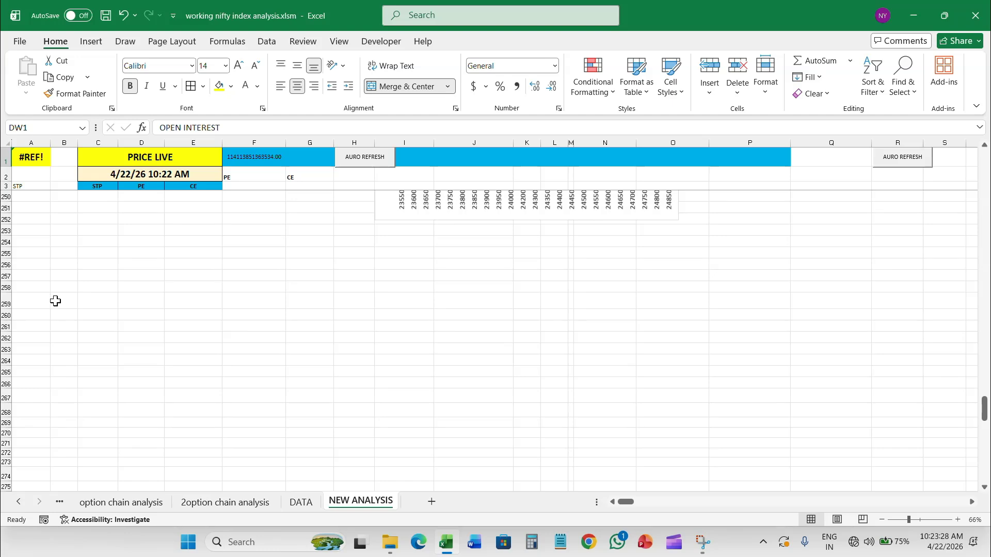
{"action": "scroll", "coordinate": [62, 317], "scroll_direction": "up", "scroll_amount": 14}
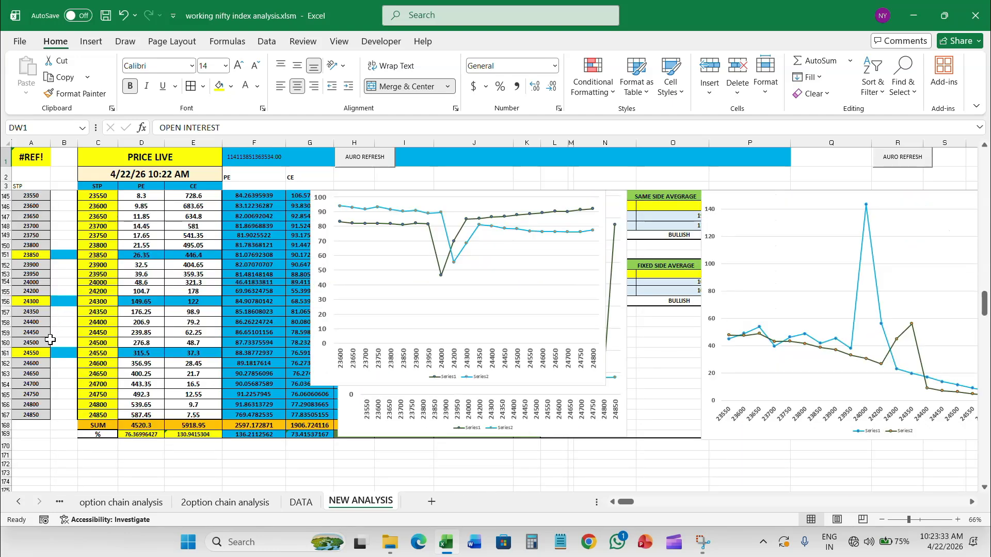
Review the full PE and CE strike price list on the NEW ANALYSIS sheet against the NIFTY-50 table at row 143.
{"action": "scroll", "coordinate": [50, 340], "scroll_direction": "up", "scroll_amount": 1}
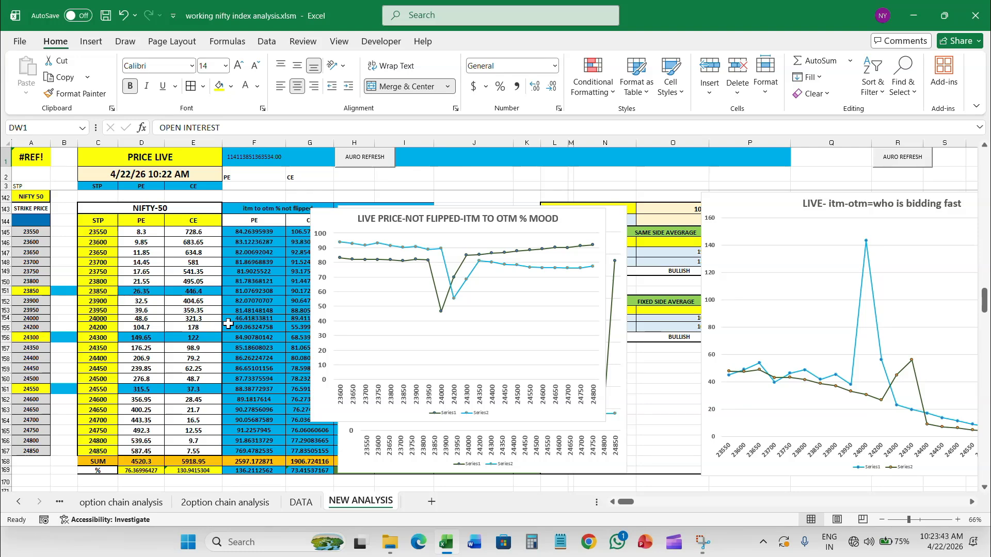
{"action": "scroll", "coordinate": [228, 323], "scroll_direction": "up", "scroll_amount": 1}
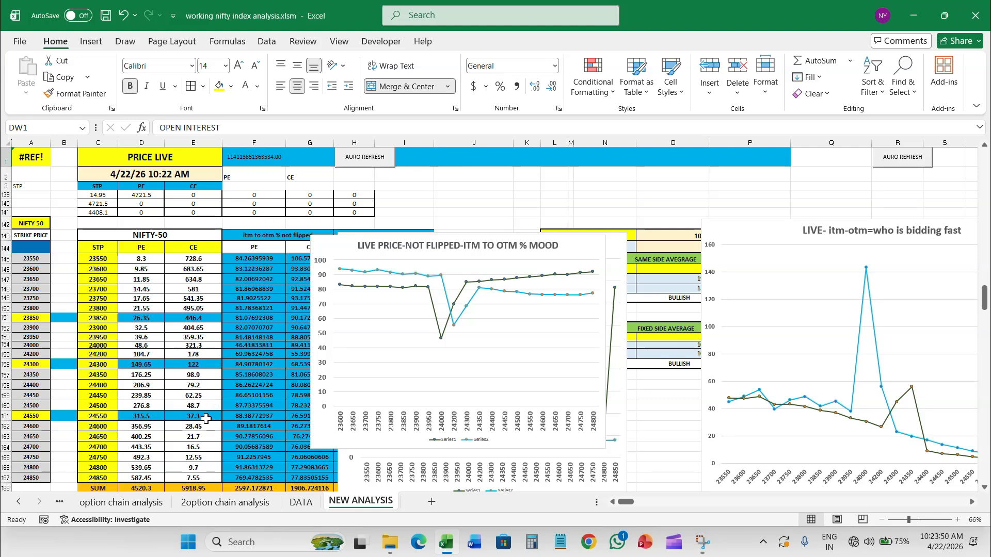
{"action": "scroll", "coordinate": [196, 464], "scroll_direction": "up", "scroll_amount": 7}
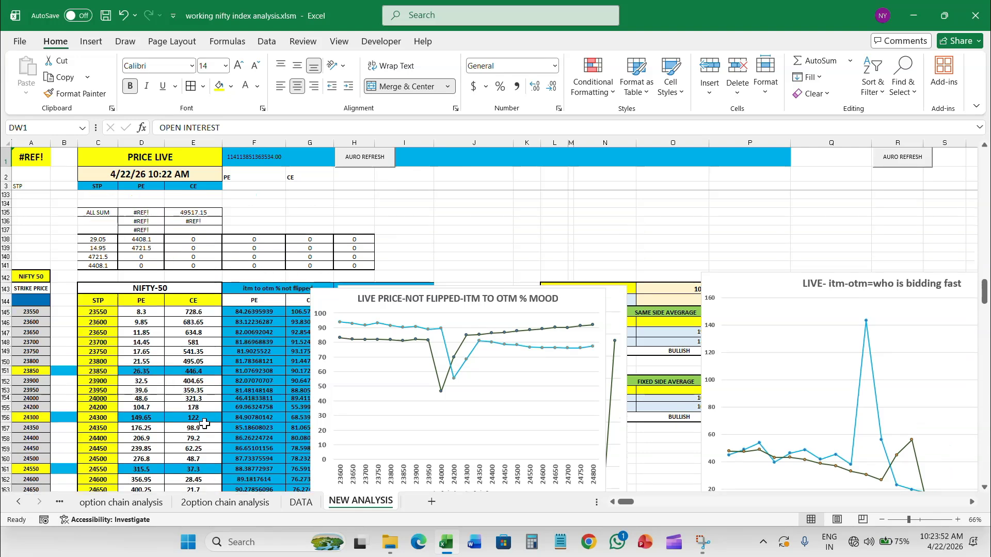
{"action": "scroll", "coordinate": [176, 238], "scroll_direction": "up", "scroll_amount": 5}
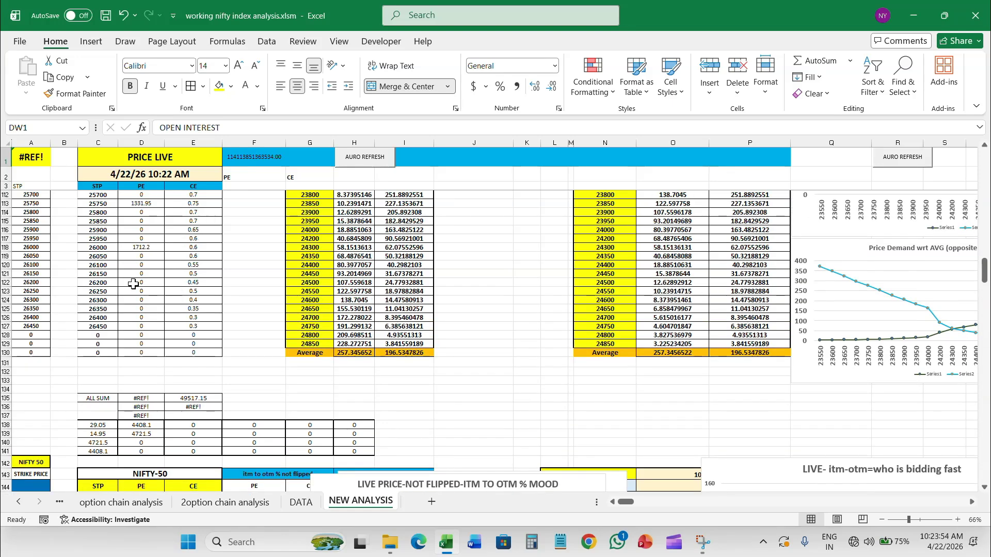
{"action": "scroll", "coordinate": [126, 290], "scroll_direction": "up", "scroll_amount": 20}
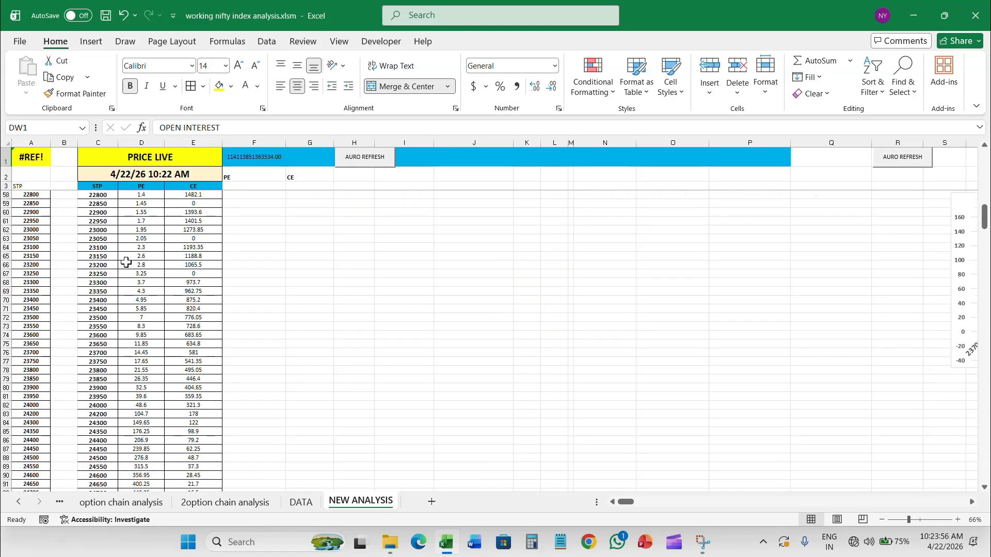
{"action": "scroll", "coordinate": [124, 284], "scroll_direction": "up", "scroll_amount": 5}
{"action": "scroll", "coordinate": [137, 284], "scroll_direction": "down", "scroll_amount": 3}
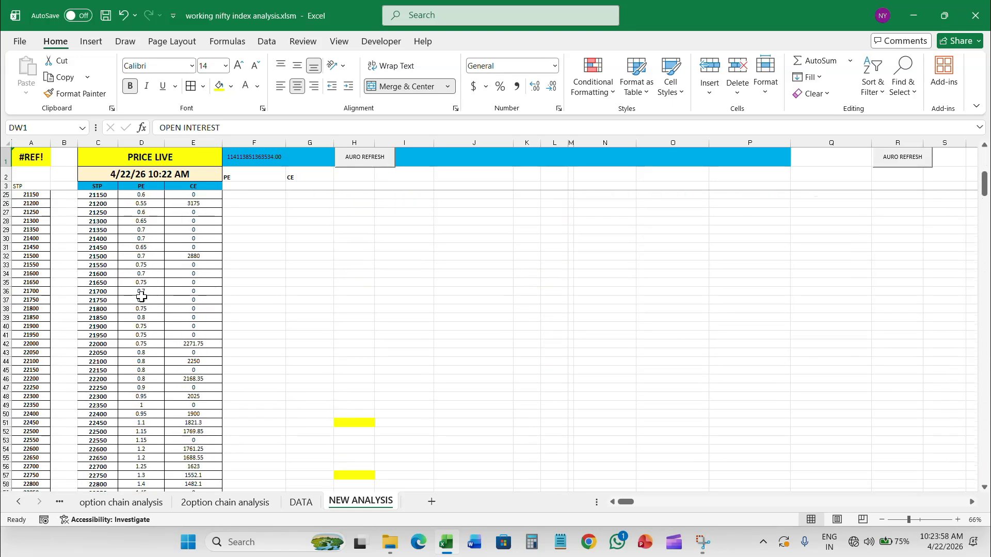
{"action": "scroll", "coordinate": [139, 289], "scroll_direction": "down", "scroll_amount": 5}
{"action": "scroll", "coordinate": [142, 300], "scroll_direction": "down", "scroll_amount": 20}
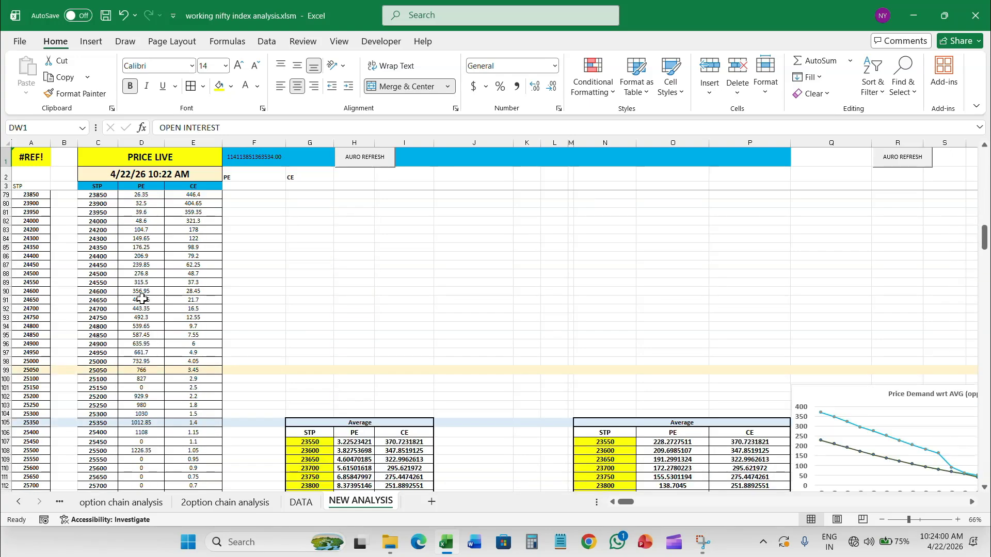
{"action": "scroll", "coordinate": [142, 298], "scroll_direction": "down", "scroll_amount": 7}
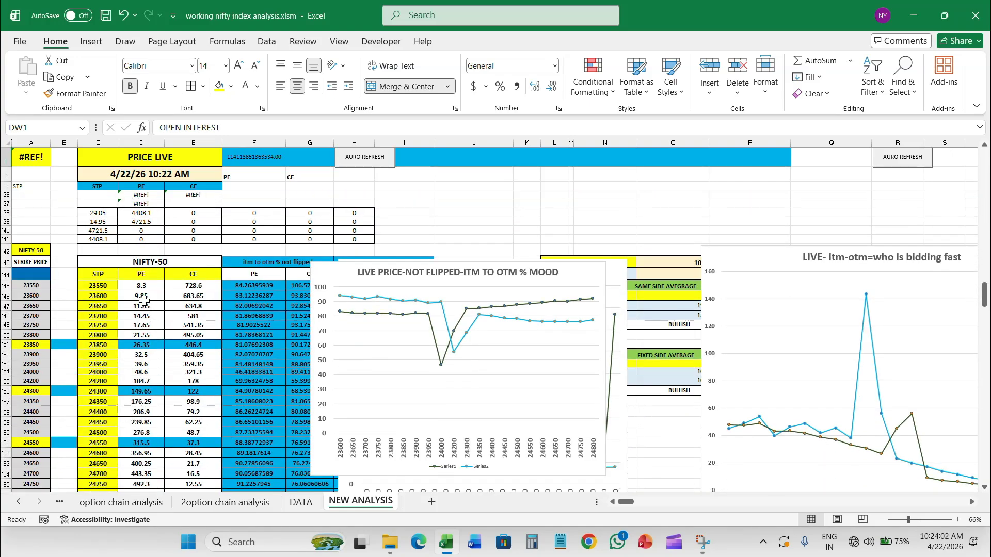
{"action": "scroll", "coordinate": [146, 302], "scroll_direction": "up", "scroll_amount": 3}
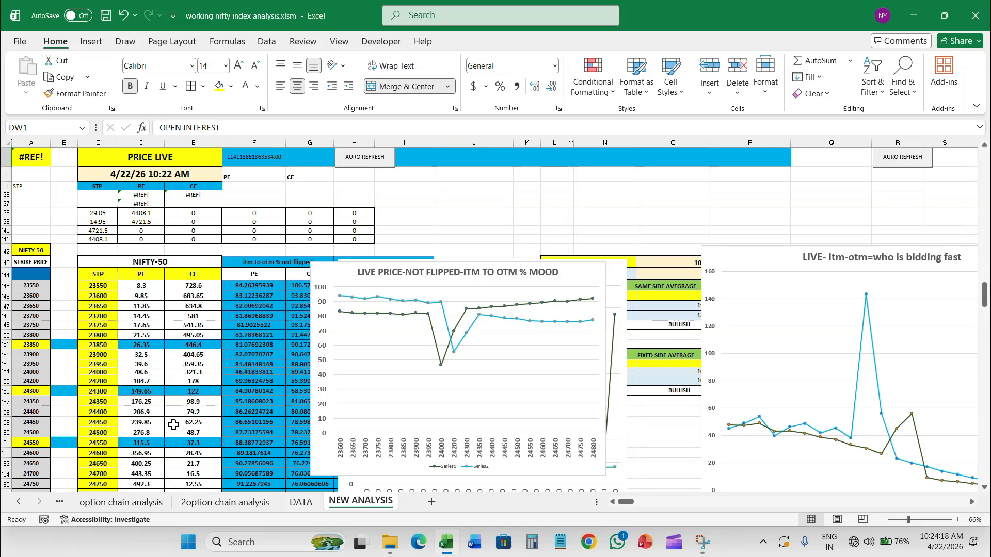
Enter the heading STRIKE PRICE in cells A141 and C141 of the 2option chain analysis sheet, below the existing table.
{"action": "left_click", "coordinate": [217, 503]}
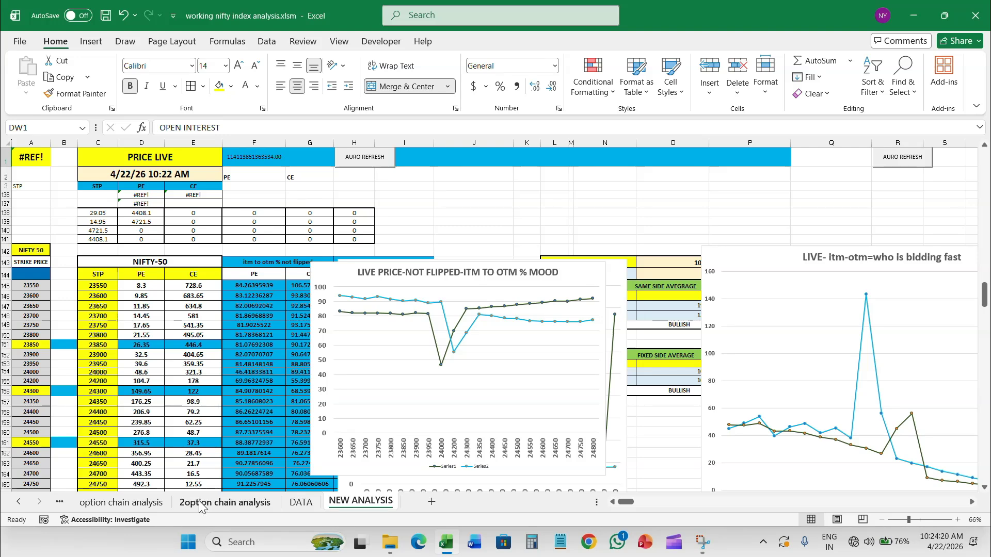
{"action": "scroll", "coordinate": [338, 343], "scroll_direction": "down", "scroll_amount": 18}
{"action": "scroll", "coordinate": [336, 346], "scroll_direction": "down", "scroll_amount": 19}
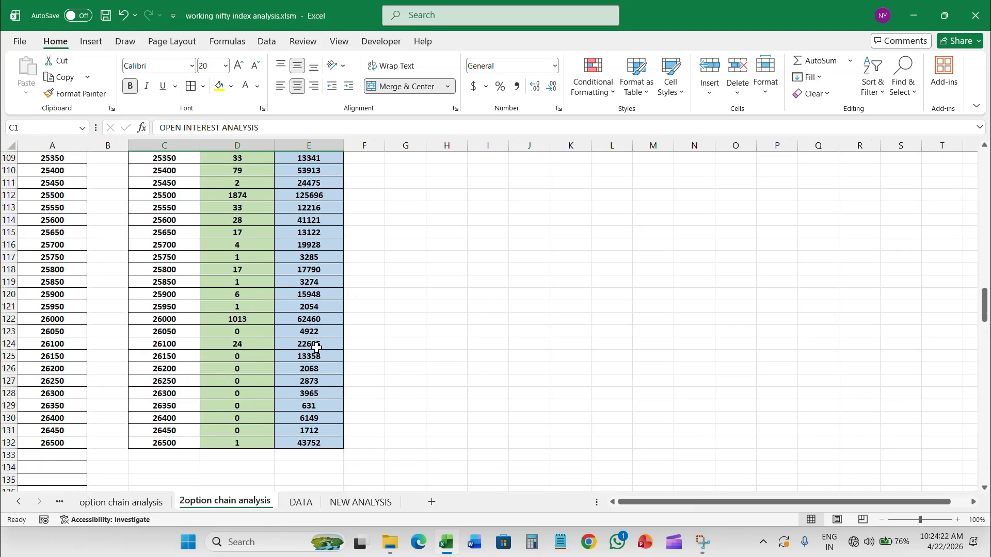
{"action": "scroll", "coordinate": [305, 343], "scroll_direction": "up", "scroll_amount": 5}
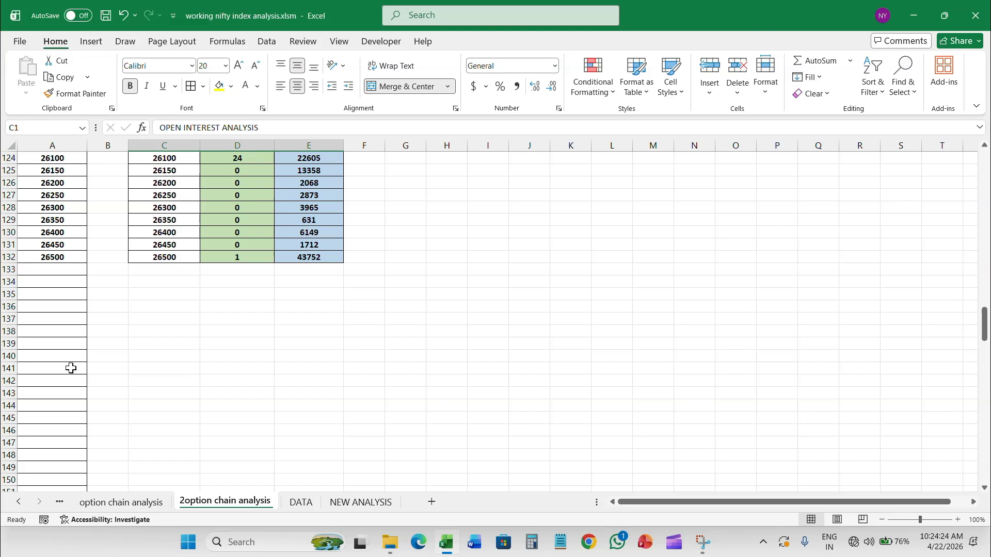
{"action": "left_click", "coordinate": [61, 369]}
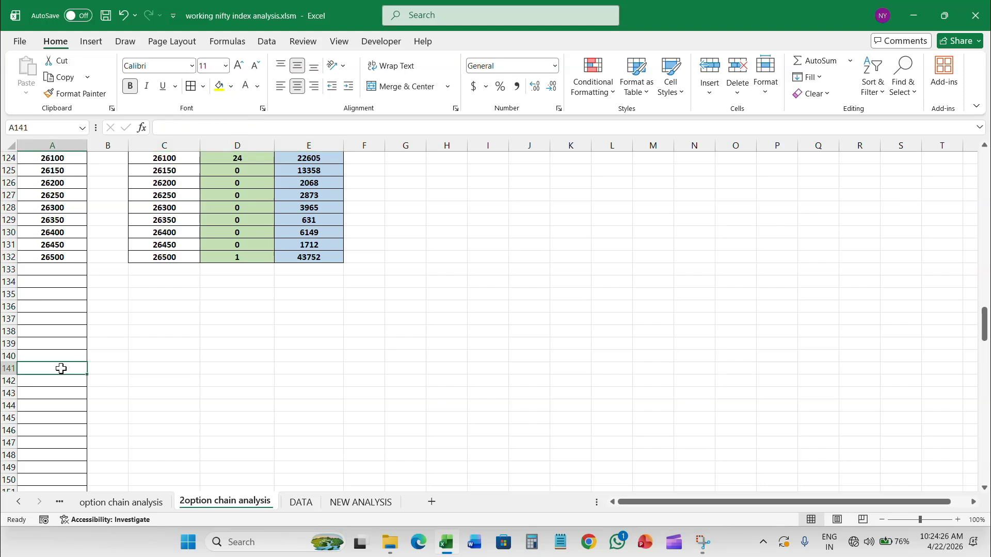
{"action": "type", "text": "STRIKE"}
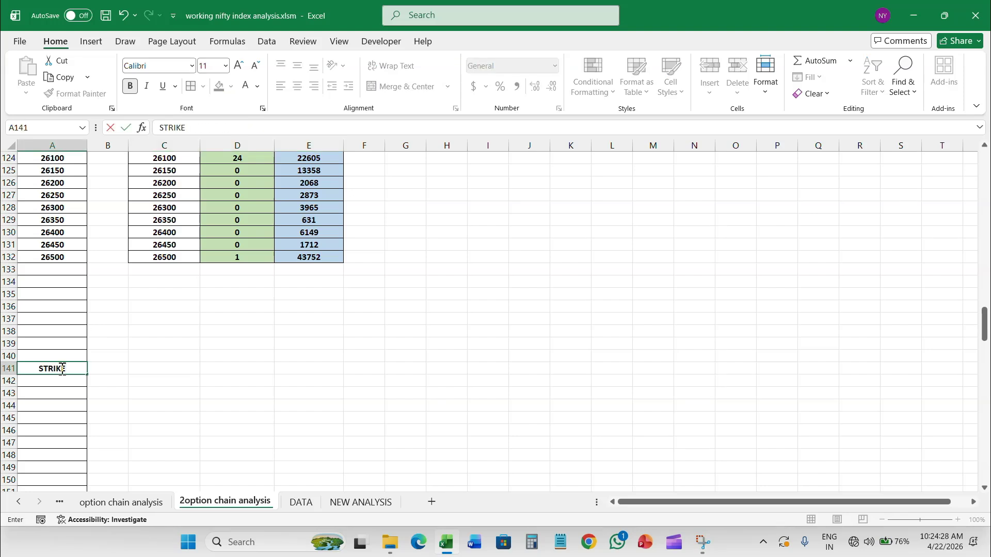
{"action": "double_click", "coordinate": [62, 369]}
{"action": "type", "text": "STRIKE PRICE"}
{"action": "left_click", "coordinate": [153, 371]}
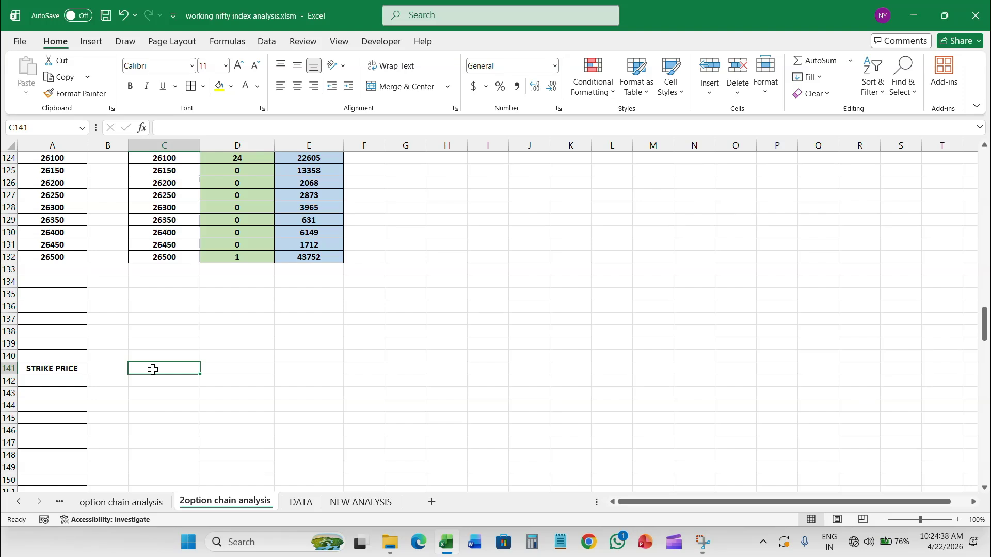
{"action": "type", "text": "STRIKE PRICE"}
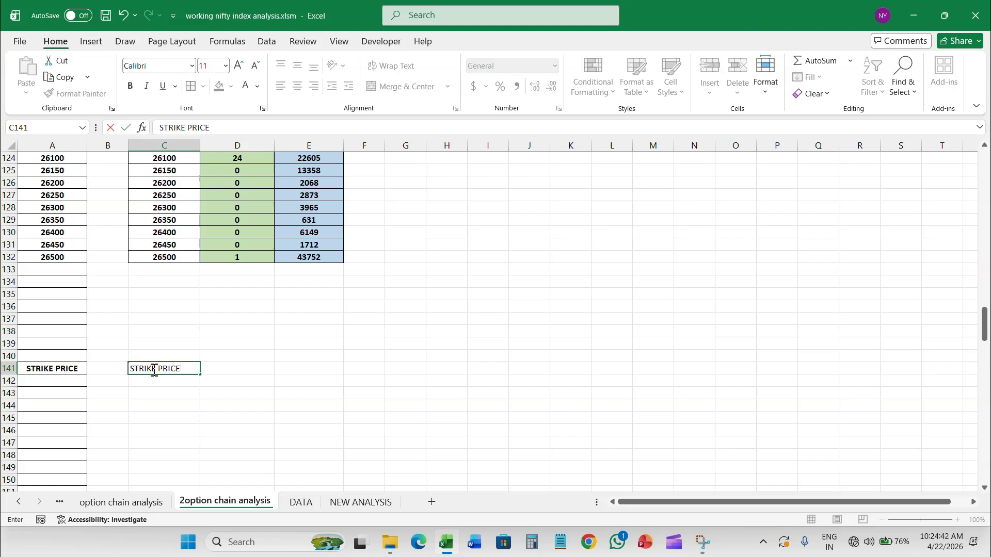
{"action": "key", "text": "Caps_Lock"}
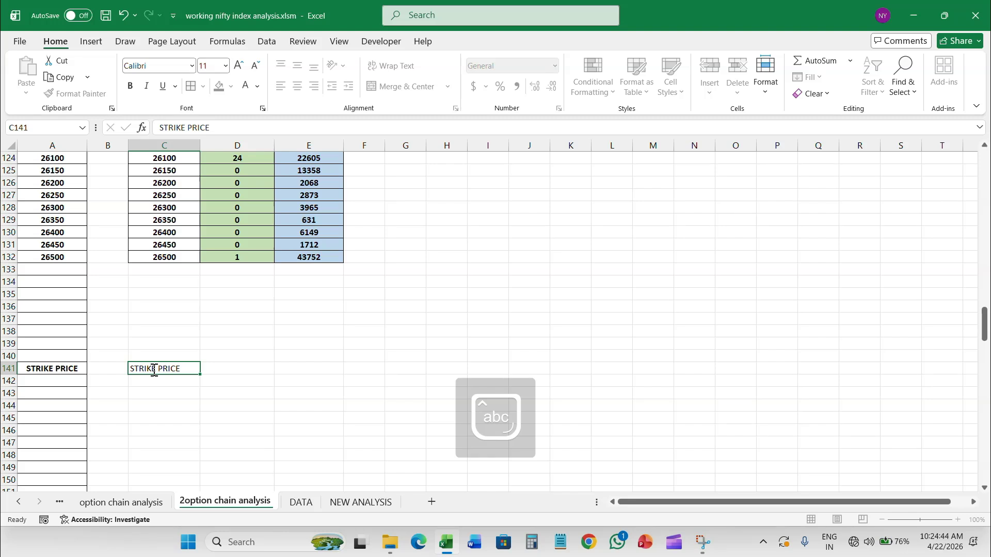
Add the headings PUT DATA in D141 and CALL DATA in E141 beside the second STRIKE PRICE heading.
{"action": "key", "text": "Tab"}
{"action": "type", "text": "ca"}
{"action": "key", "text": "BackSpace"}
{"action": "key", "text": "BackSpace"}
{"action": "key", "text": "Caps_Lock"}
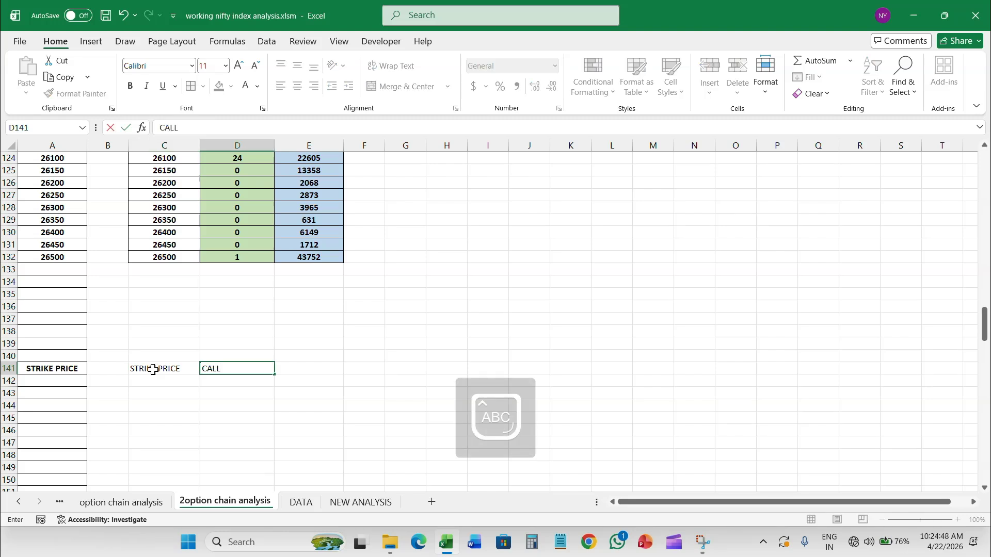
{"action": "type", "text": "CALL"}
{"action": "key", "text": "BackSpace"}
{"action": "key", "text": "BackSpace"}
{"action": "key", "text": "BackSpace"}
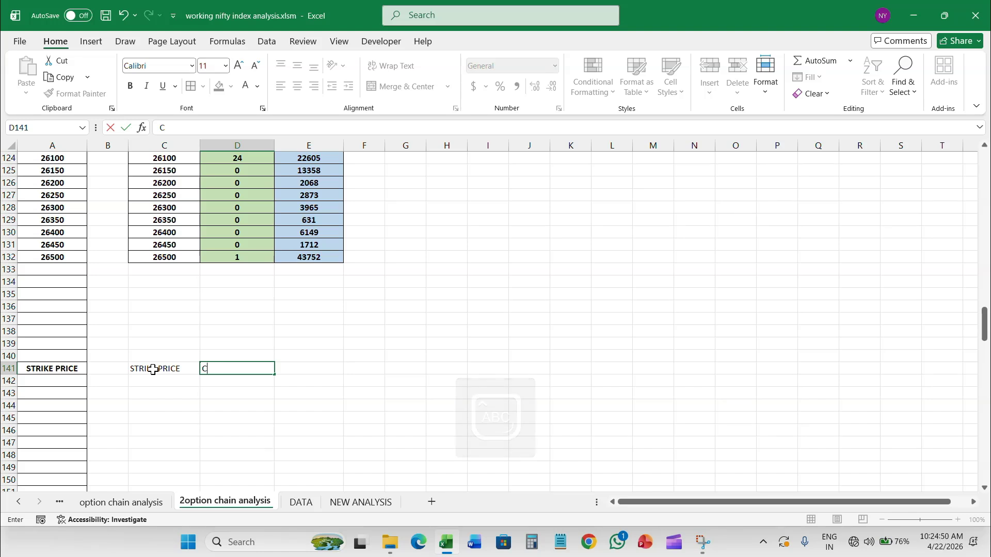
{"action": "type", "text": "P"}
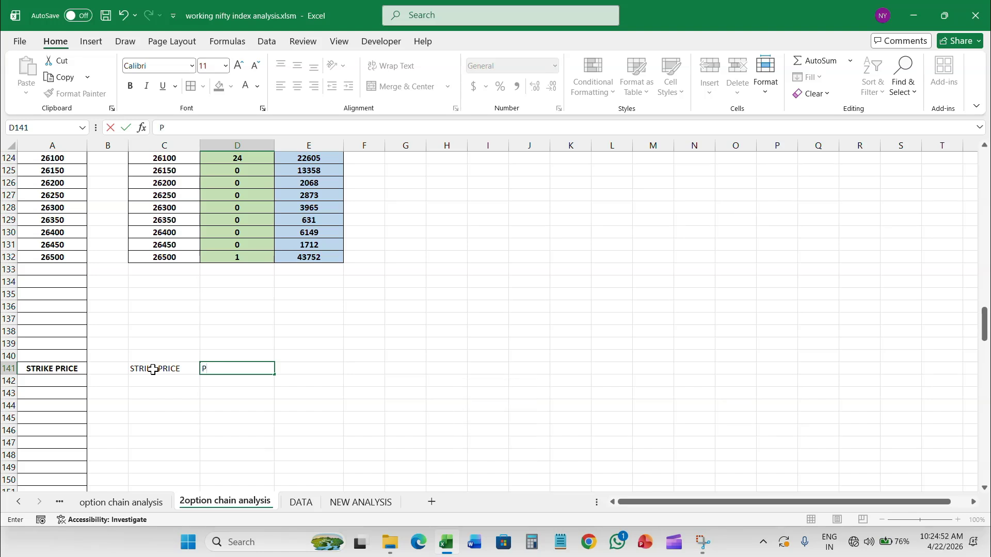
{"action": "type", "text": "UT DATA"}
{"action": "key", "text": "Tab"}
{"action": "type", "text": "CALL"}
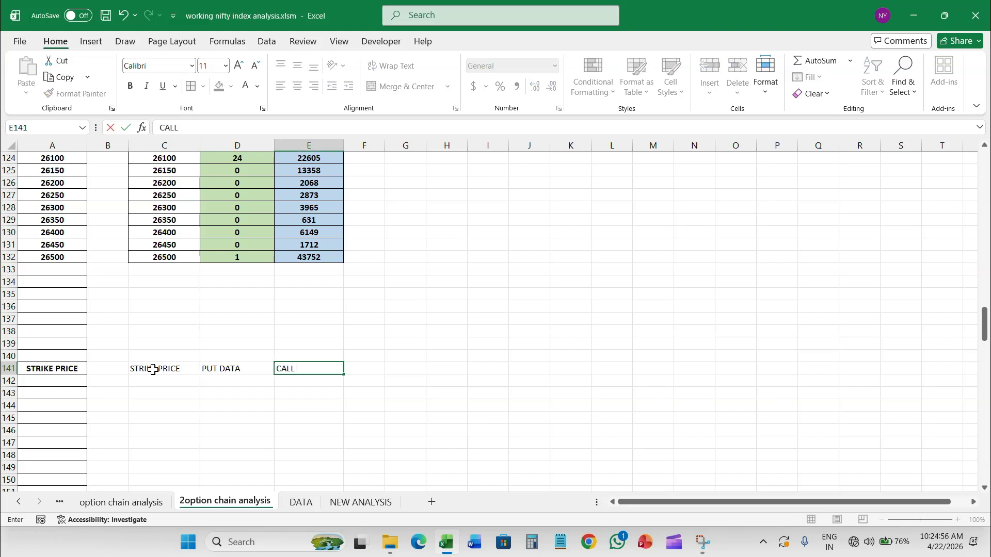
{"action": "type", "text": " DATA"}
{"action": "left_click", "coordinate": [84, 410]}
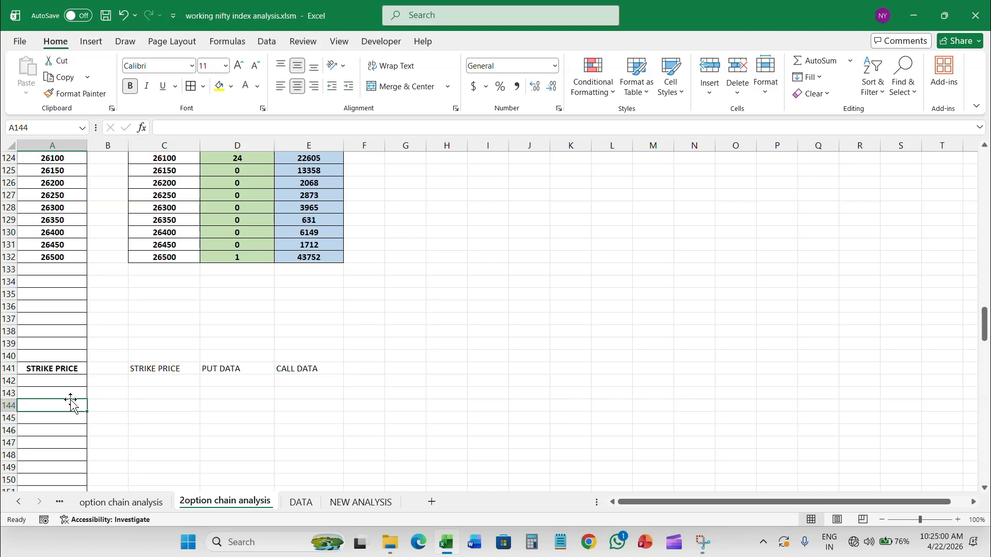
{"action": "scroll", "coordinate": [62, 391], "scroll_direction": "down", "scroll_amount": 3}
{"action": "scroll", "coordinate": [62, 391], "scroll_direction": "up", "scroll_amount": 1}
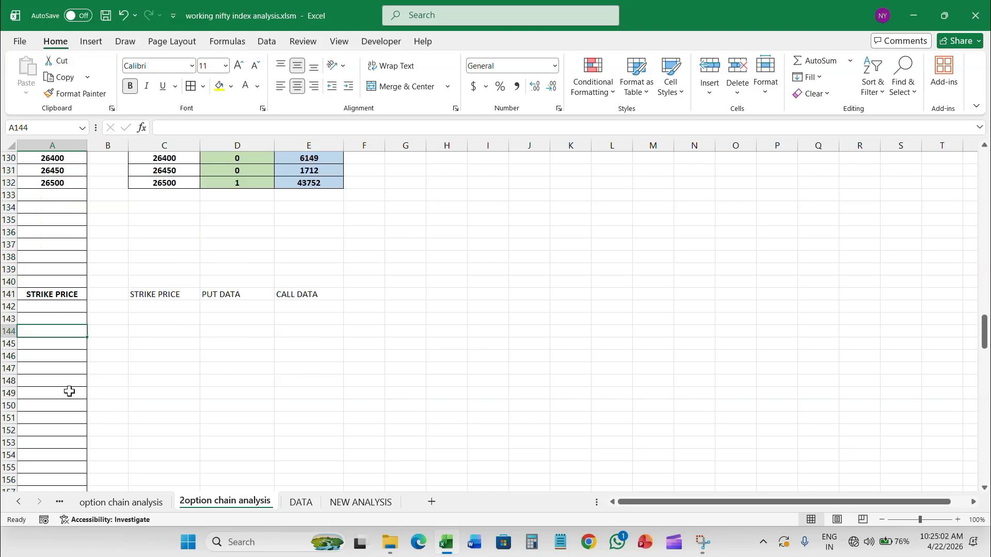
{"action": "left_click", "coordinate": [69, 306]}
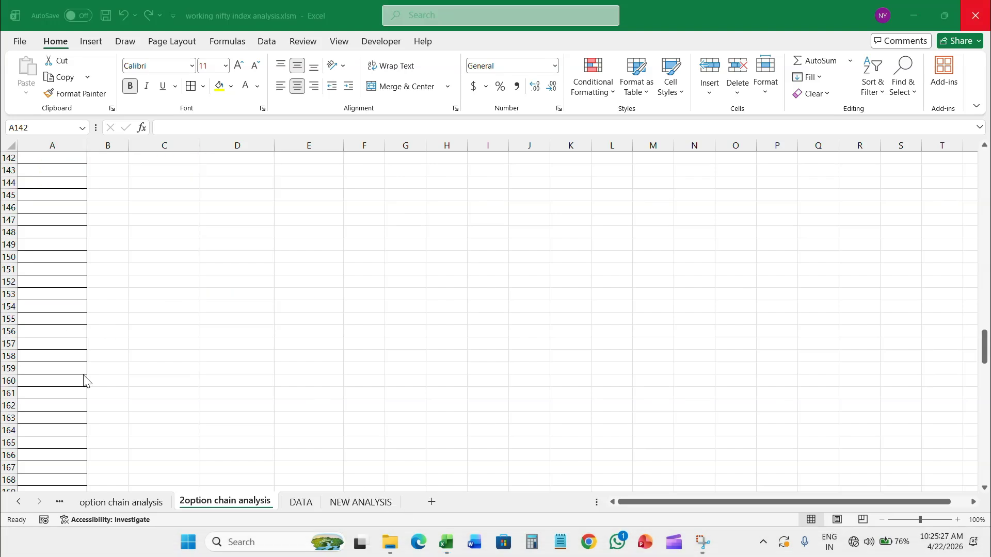
{"action": "scroll", "coordinate": [78, 375], "scroll_direction": "up", "scroll_amount": 6}
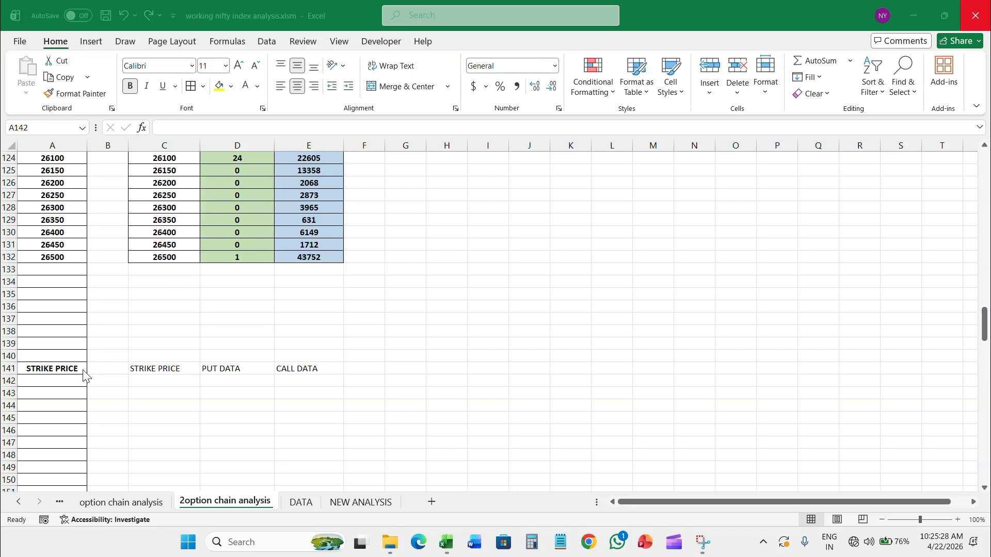
{"action": "scroll", "coordinate": [84, 376], "scroll_direction": "down", "scroll_amount": 3}
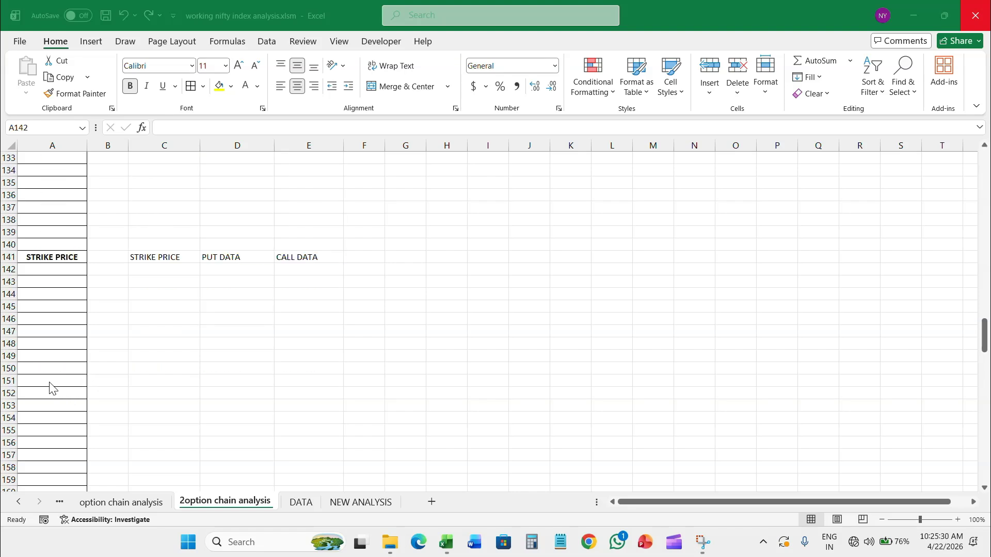
{"action": "type", "text": "="}
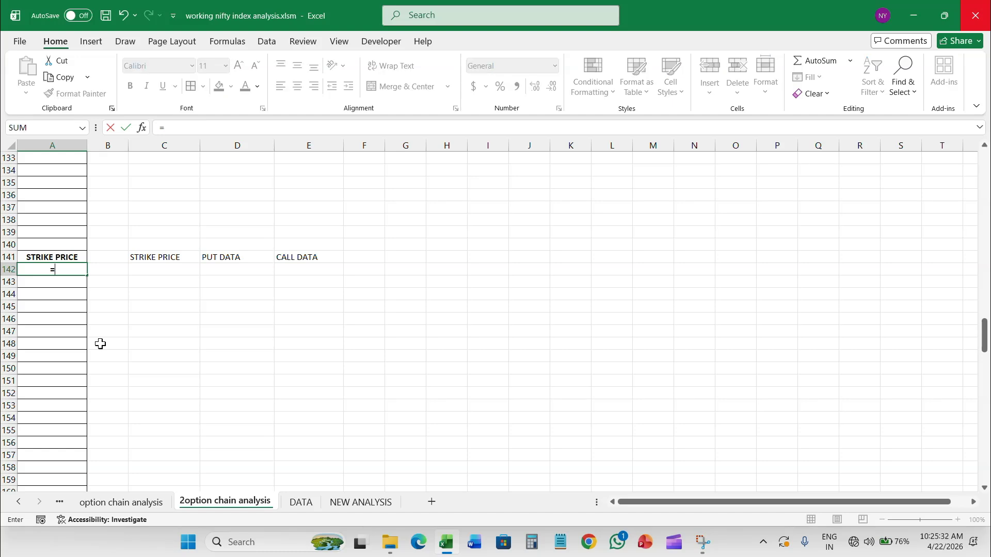
{"action": "key", "text": "Right"}
{"action": "key", "text": "Right"}
{"action": "key", "text": "Down"}
{"action": "key", "text": "Down"}
{"action": "key", "text": "Down"}
{"action": "key", "text": "Down"}
{"action": "key", "text": "Escape"}
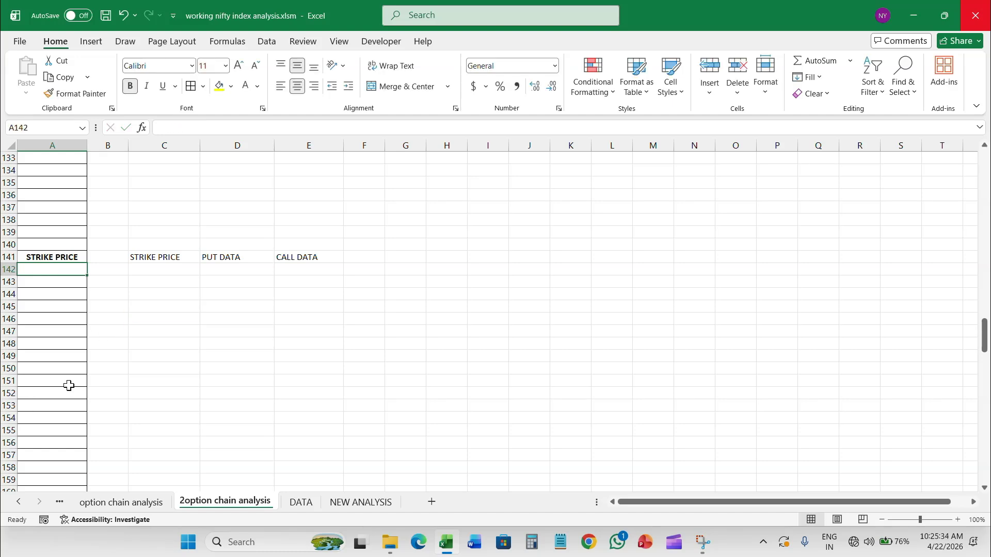
Link cell A152 to the 24500 strike price with the formula =A92.
{"action": "left_click", "coordinate": [69, 395]}
{"action": "type", "text": "="}
{"action": "scroll", "coordinate": [98, 382], "scroll_direction": "up", "scroll_amount": 15}
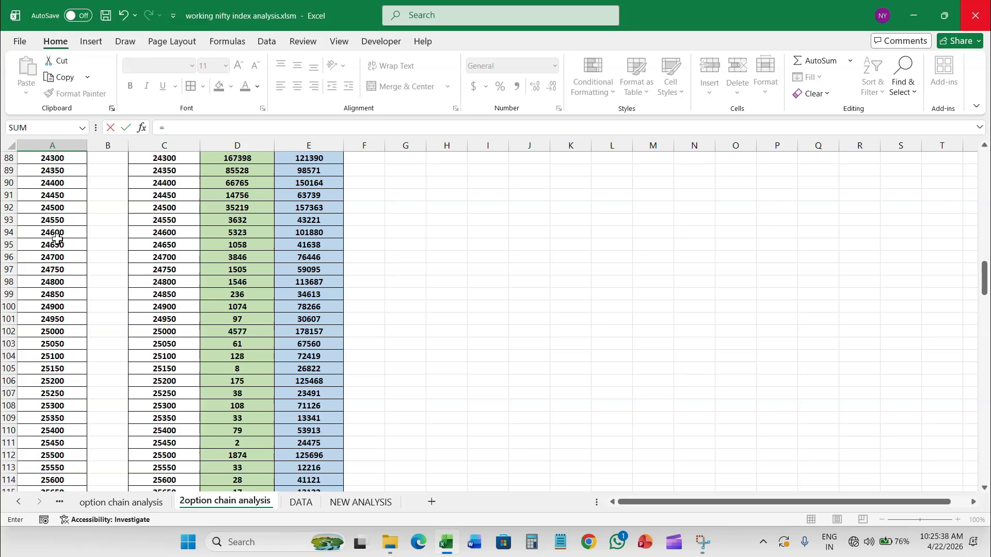
{"action": "left_click", "coordinate": [71, 208]}
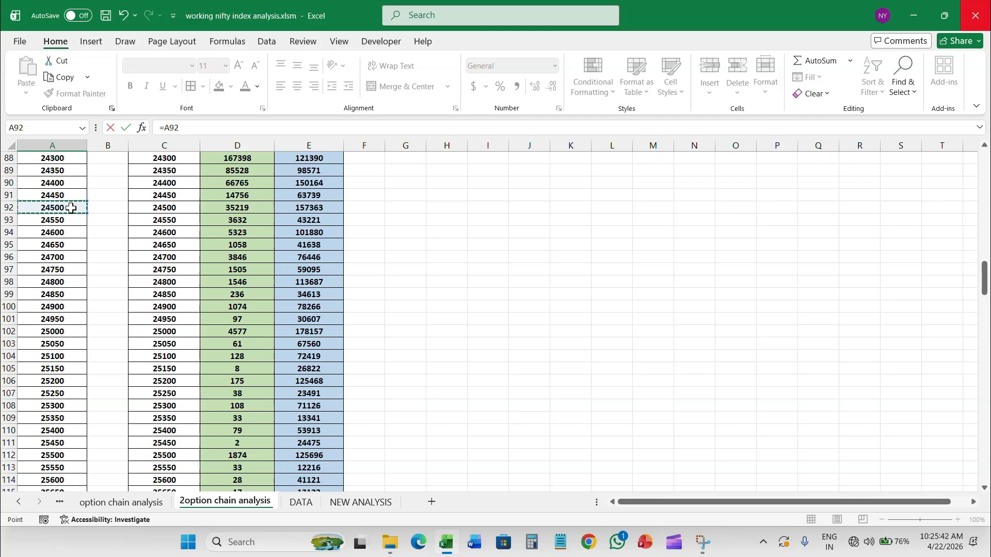
{"action": "key", "text": "Return"}
Fill the A152 strike price formula down to A164 and up to A142.
{"action": "scroll", "coordinate": [98, 382], "scroll_direction": "down", "scroll_amount": 4}
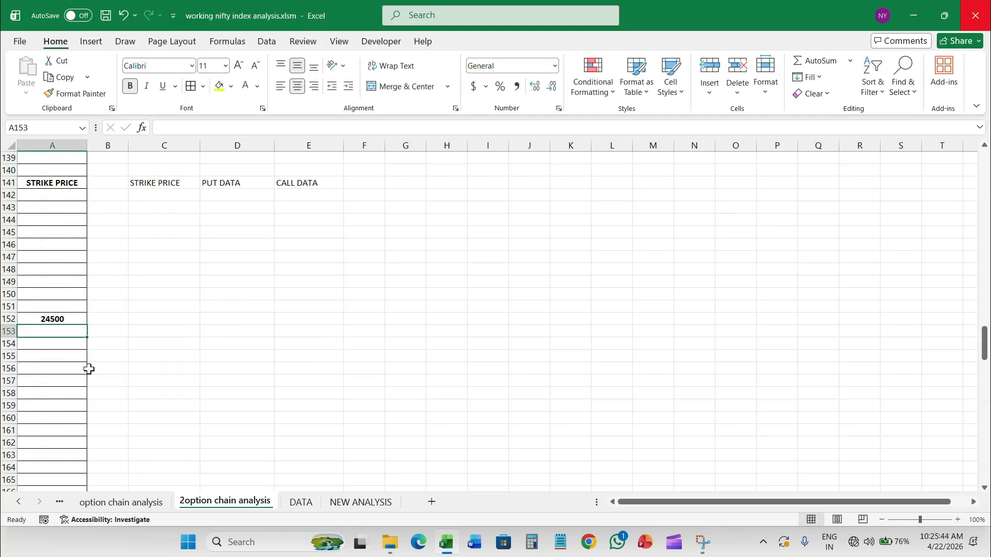
{"action": "left_click", "coordinate": [62, 320]}
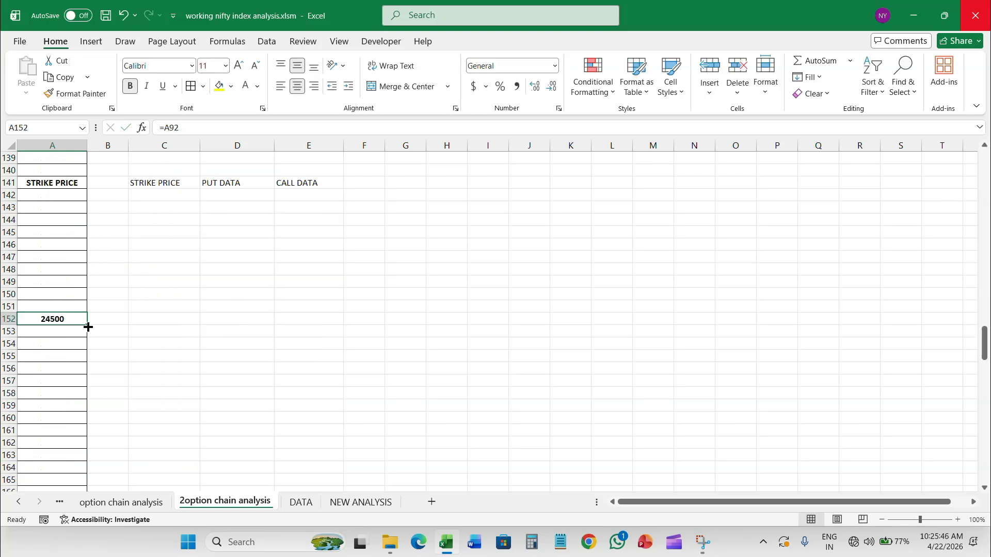
{"action": "left_click_drag", "start_coordinate": [87, 325], "coordinate": [79, 471]}
{"action": "left_click", "coordinate": [75, 319]}
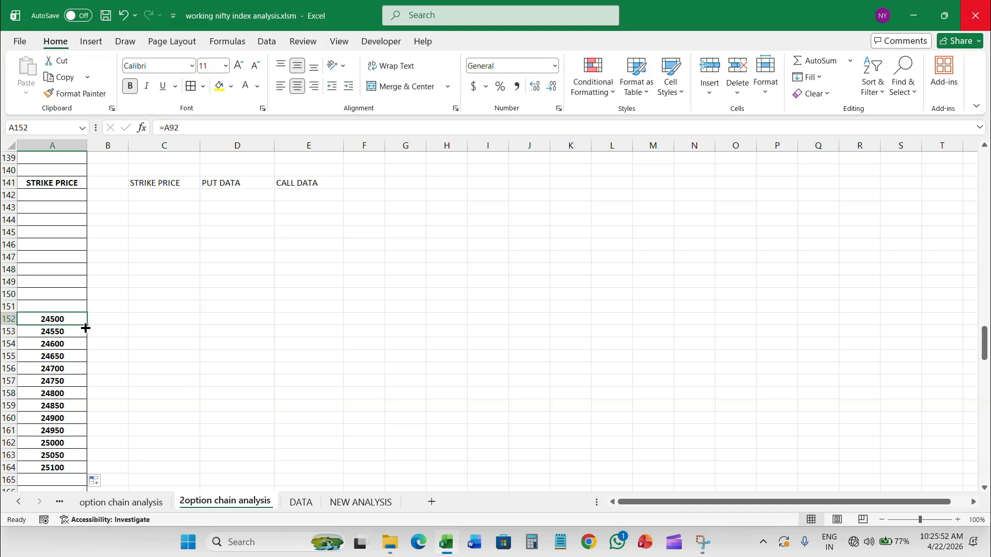
{"action": "left_click_drag", "start_coordinate": [87, 325], "coordinate": [89, 200]}
{"action": "left_click_drag", "start_coordinate": [88, 195], "coordinate": [89, 197]}
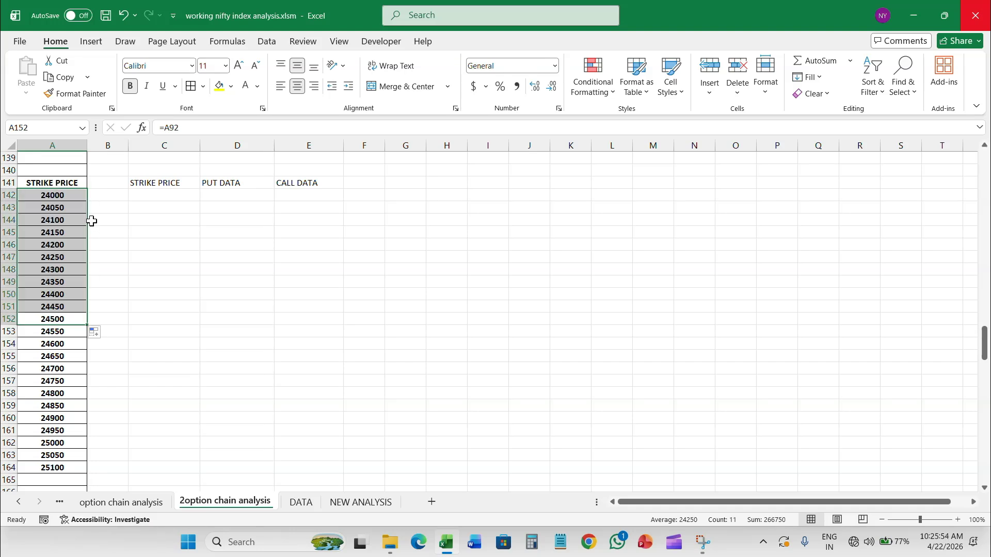
{"action": "left_click", "coordinate": [69, 321]}
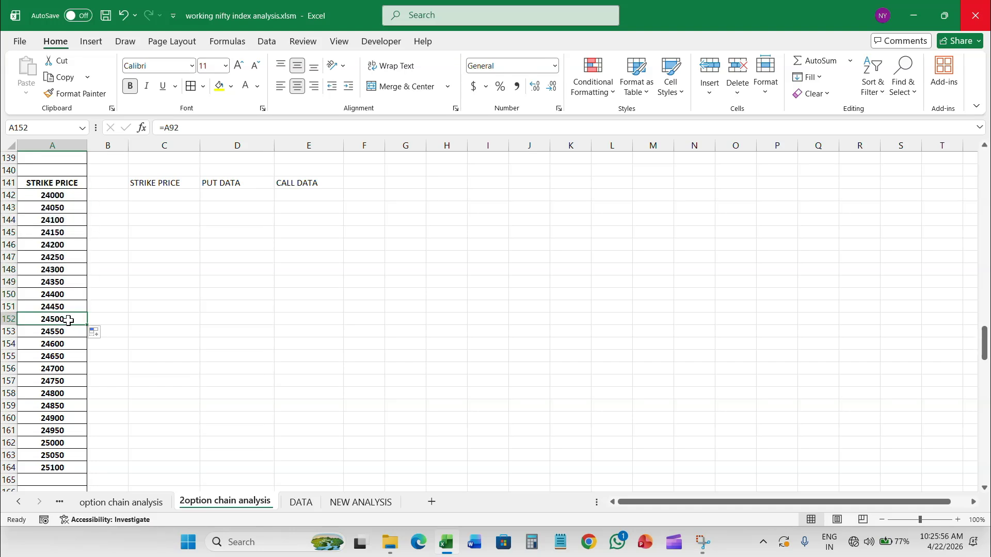
Label the 24500 strike price as ATM in B152 and highlight A152:B152 in yellow.
{"action": "left_click", "coordinate": [111, 319]}
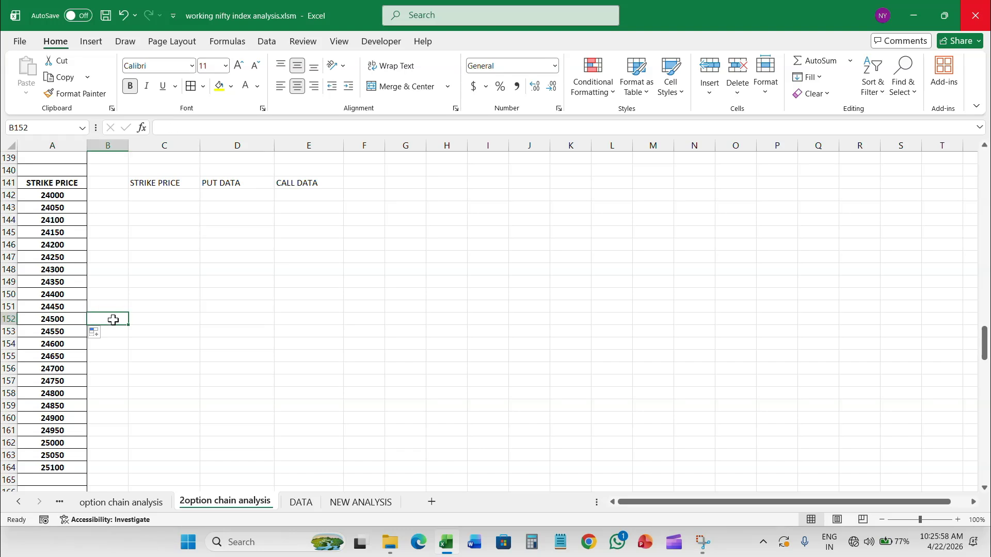
{"action": "type", "text": "ATM"}
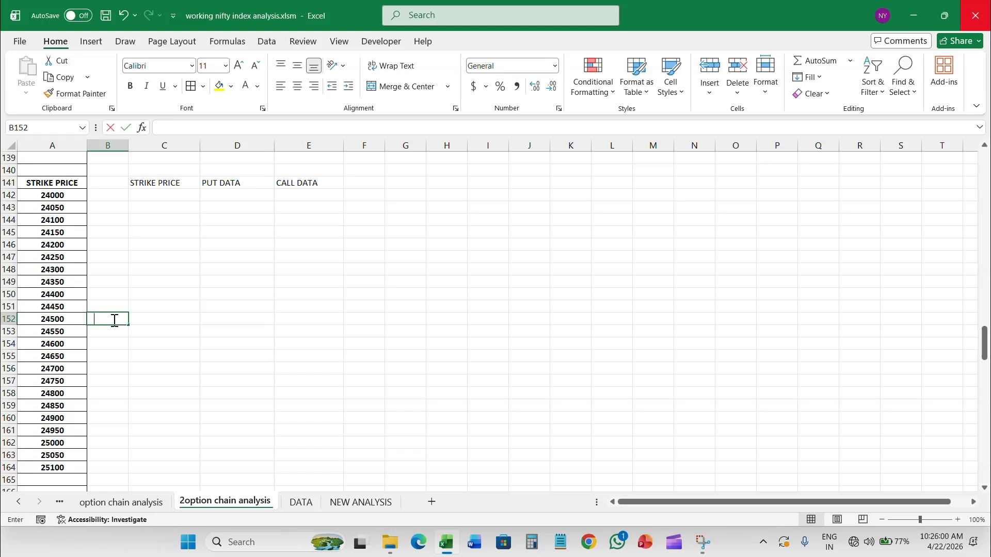
{"action": "left_click", "coordinate": [101, 356]}
{"action": "left_click", "coordinate": [50, 318]}
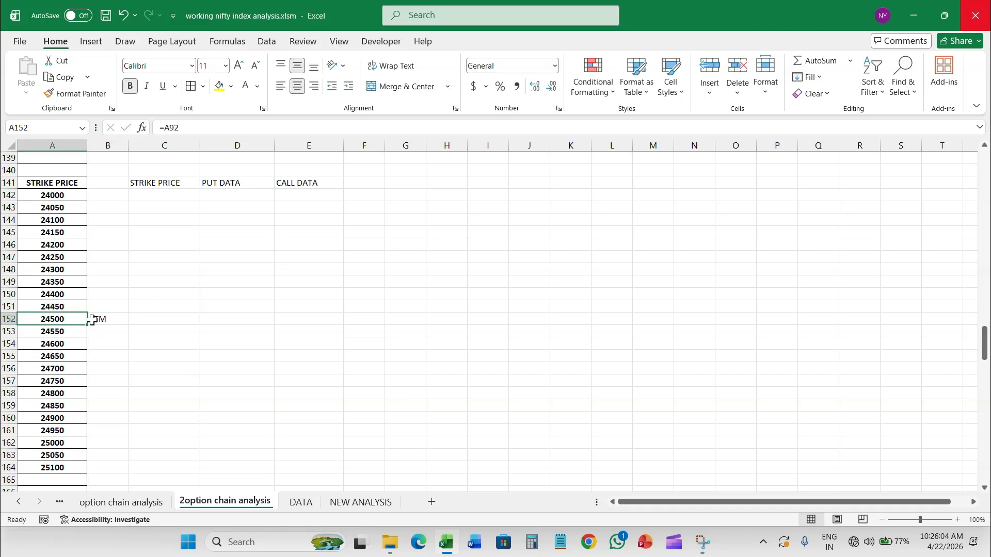
{"action": "left_click_drag", "start_coordinate": [78, 318], "coordinate": [99, 318]}
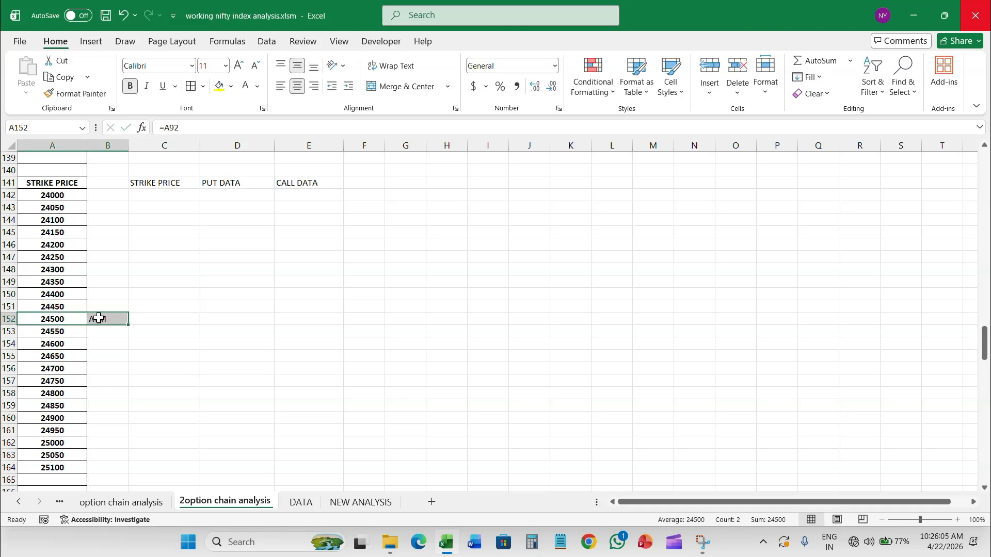
{"action": "left_click", "coordinate": [219, 86]}
{"action": "left_click", "coordinate": [113, 380]}
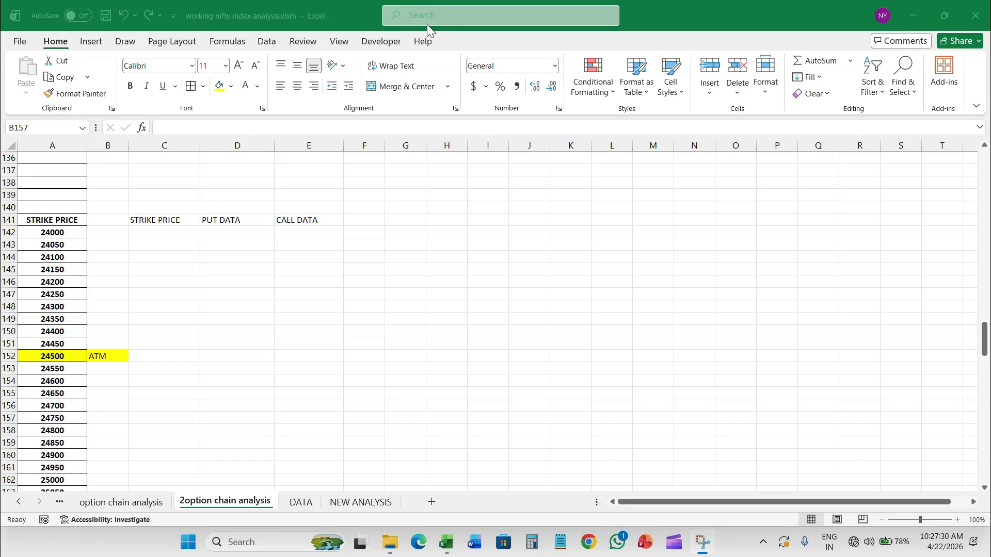
Center the headings in C141:E141 horizontally and vertically and give them cell borders.
{"action": "scroll", "coordinate": [128, 304], "scroll_direction": "up", "scroll_amount": 3}
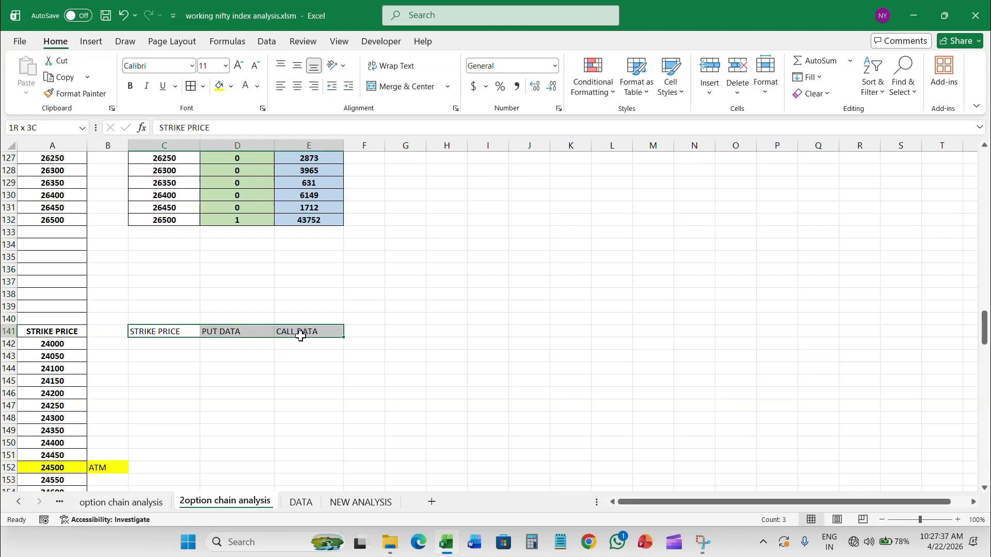
{"action": "left_click_drag", "start_coordinate": [183, 334], "coordinate": [305, 334]}
{"action": "left_click", "coordinate": [298, 86]}
{"action": "left_click", "coordinate": [298, 66]}
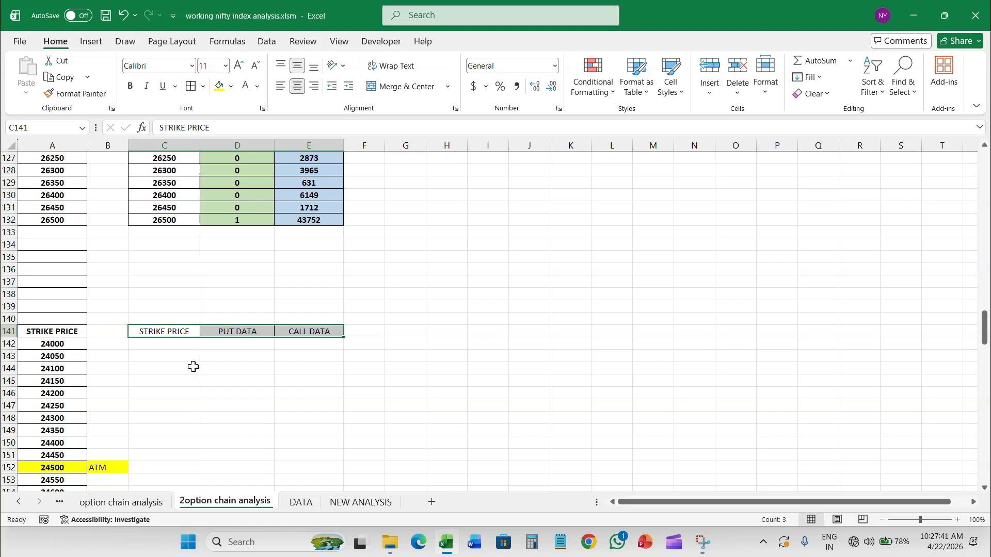
Start an XLOOKUP formula in C142 with the column-locked strike price $A142 as the lookup value.
{"action": "left_click", "coordinate": [162, 344]}
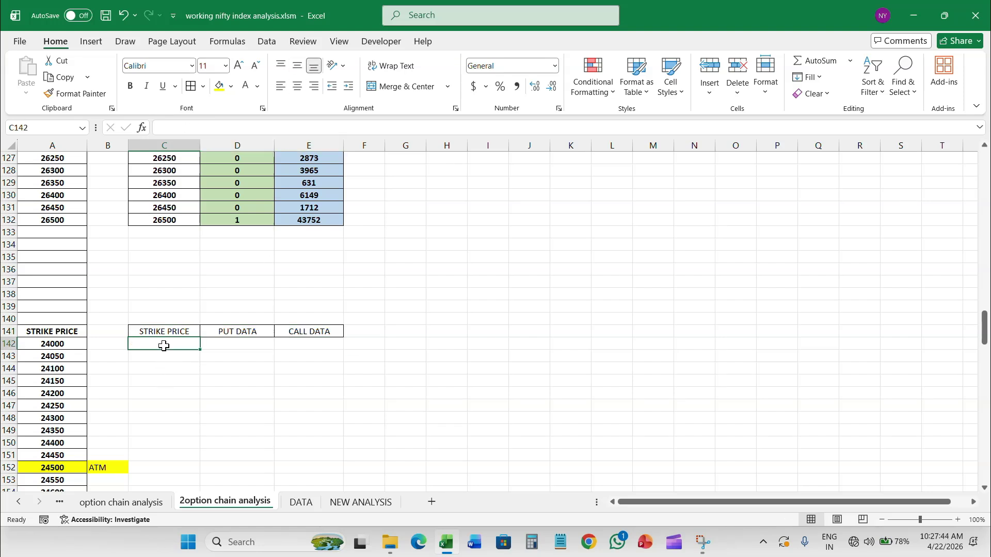
{"action": "type", "text": "="}
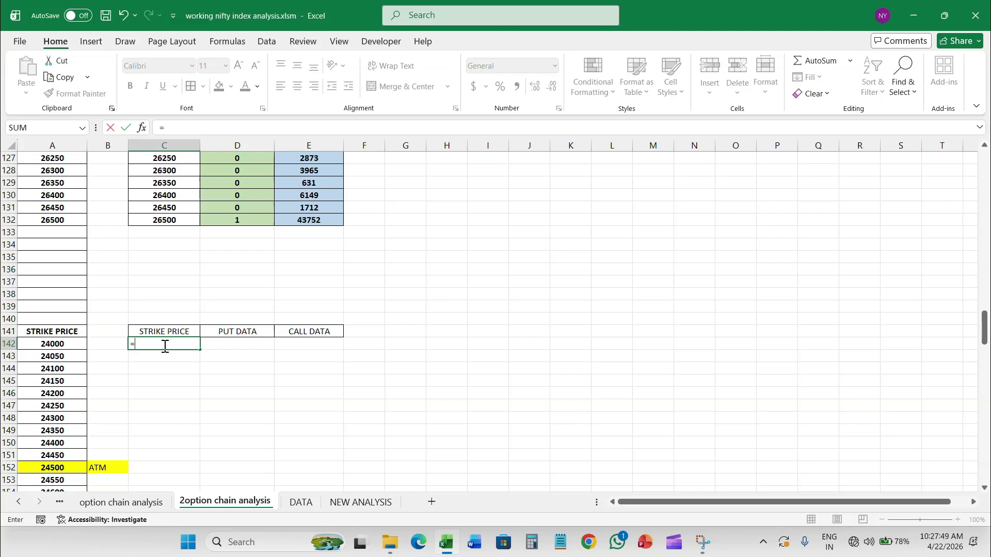
{"action": "type", "text": "XLOOK"}
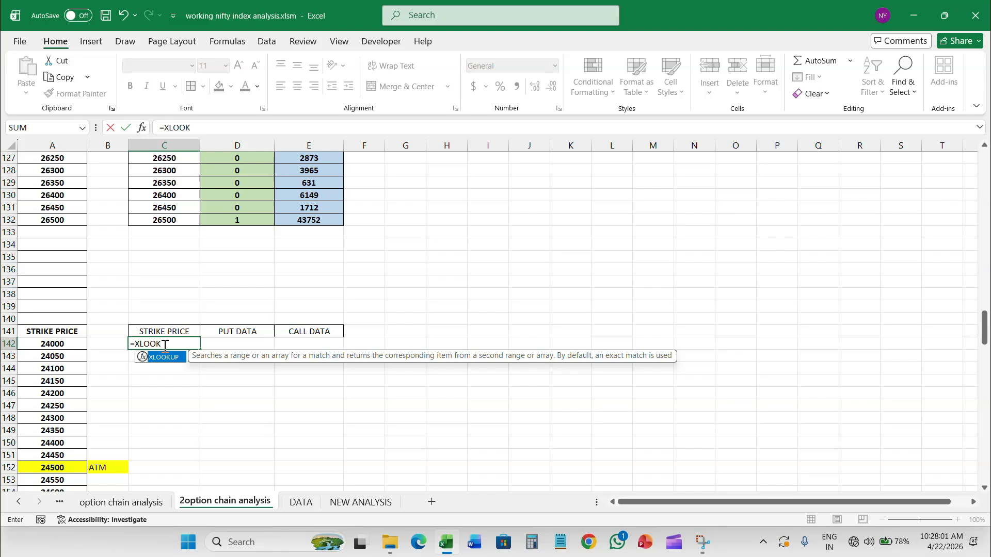
{"action": "type", "text": "UP("}
{"action": "left_click", "coordinate": [81, 343]}
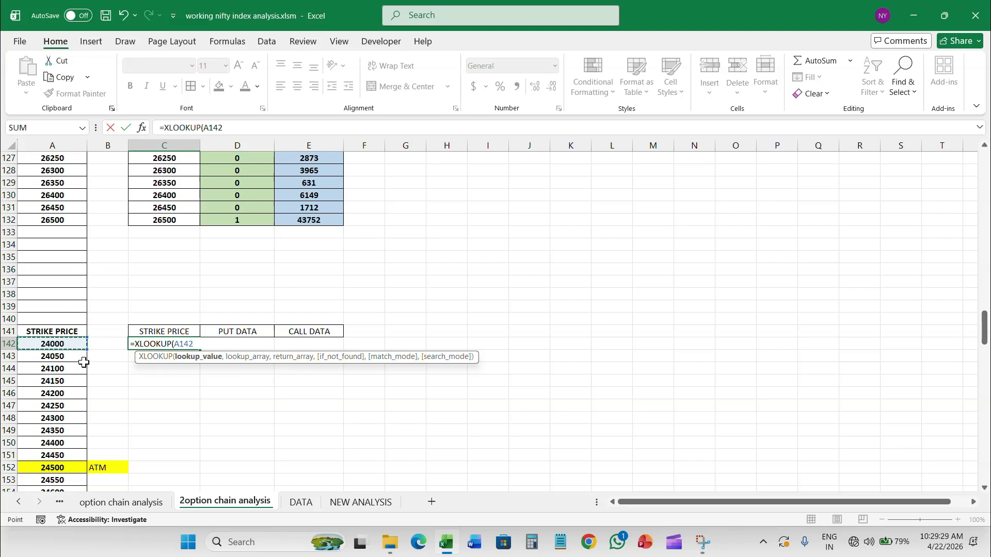
{"action": "left_click", "coordinate": [205, 128]}
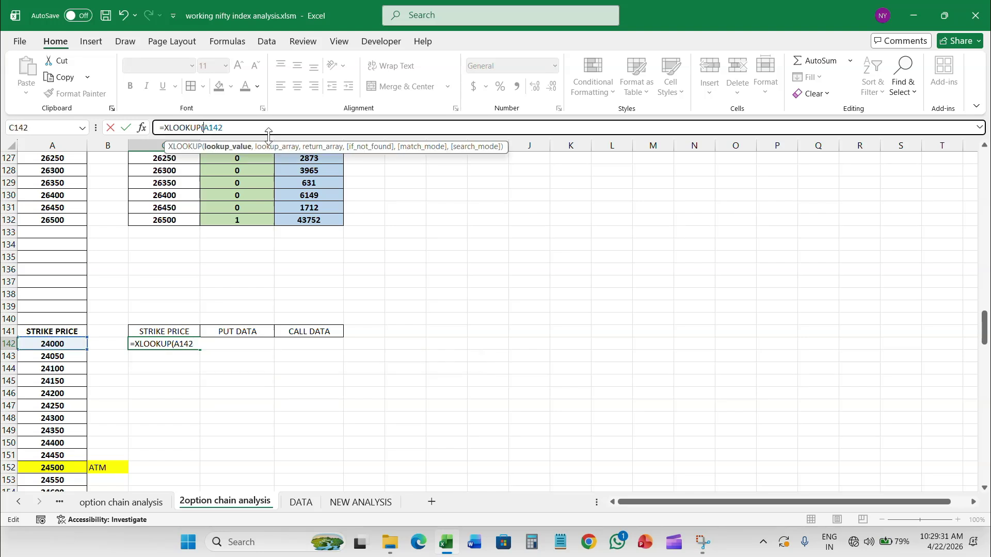
{"action": "type", "text": "$A142,"}
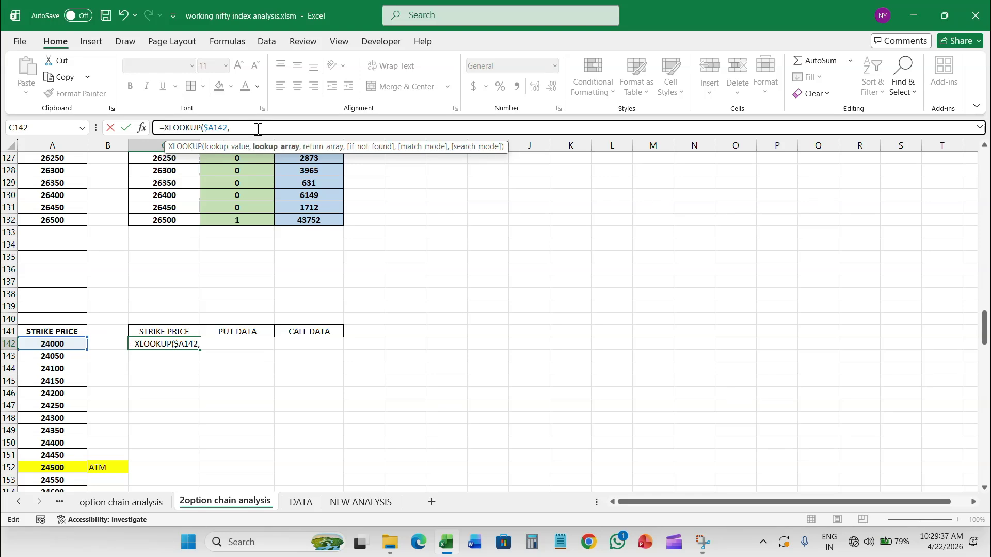
Set the XLOOKUP lookup array to the upper table's strike prices, C$4:C132.
{"action": "scroll", "coordinate": [289, 351], "scroll_direction": "up", "scroll_amount": 9}
{"action": "scroll", "coordinate": [277, 353], "scroll_direction": "up", "scroll_amount": 20}
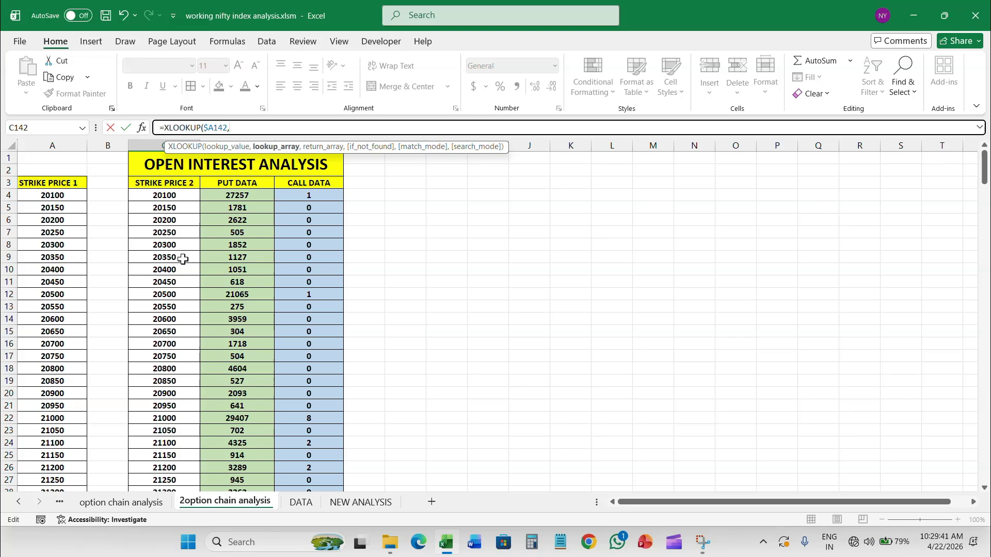
{"action": "scroll", "coordinate": [166, 322], "scroll_direction": "down", "scroll_amount": 14}
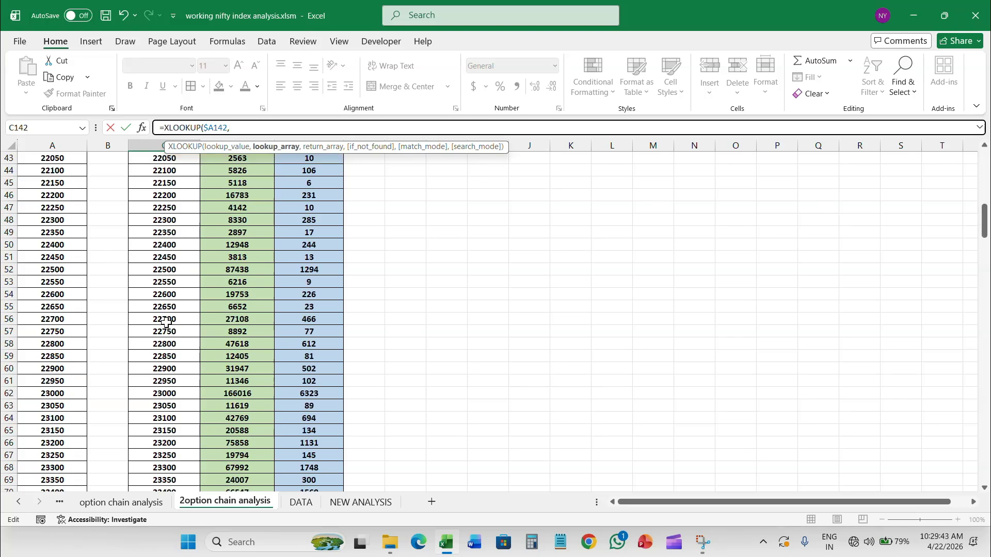
{"action": "scroll", "coordinate": [165, 323], "scroll_direction": "up", "scroll_amount": 14}
{"action": "left_click_drag", "start_coordinate": [164, 203], "coordinate": [180, 466]}
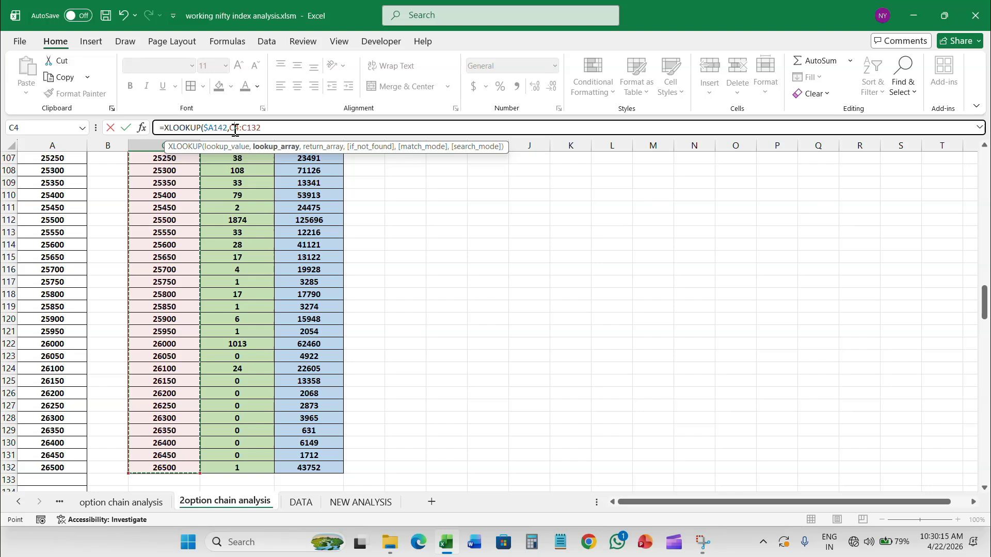
{"action": "left_click", "coordinate": [235, 129]}
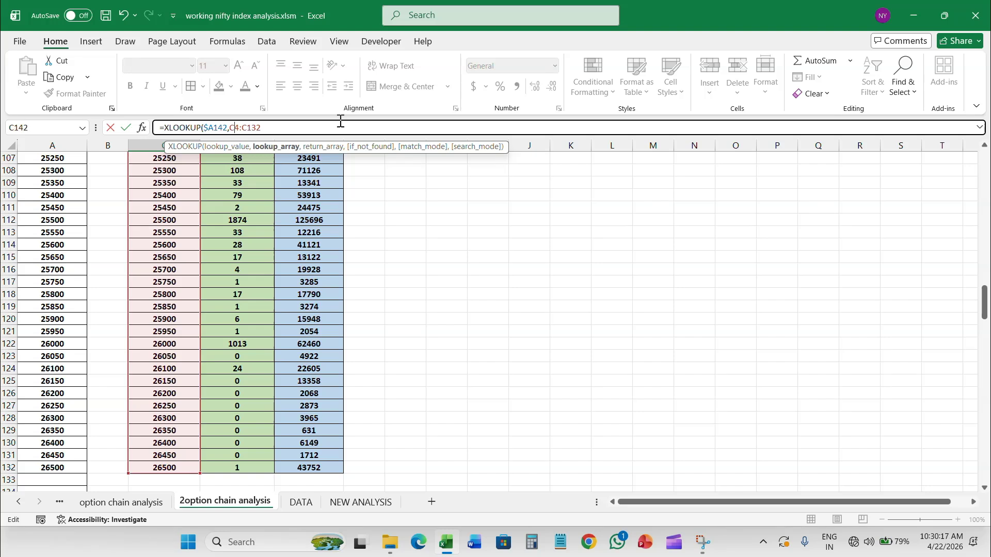
{"action": "type", "text": "$A142,"}
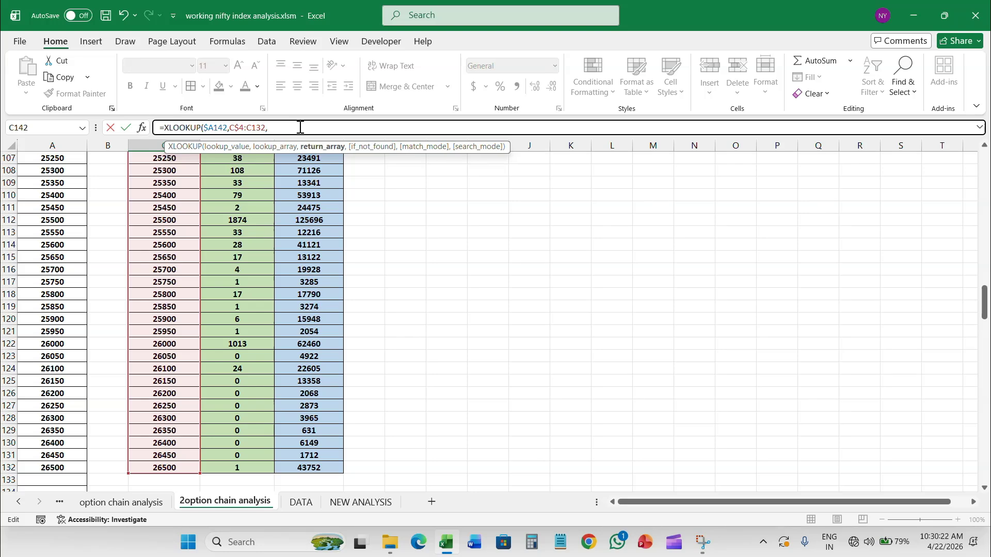
Set the return array to C$4:E132 and enter the formula =XLOOKUP($A142,C$4:C132,C$4:E132) in C142.
{"action": "scroll", "coordinate": [271, 330], "scroll_direction": "up", "scroll_amount": 20}
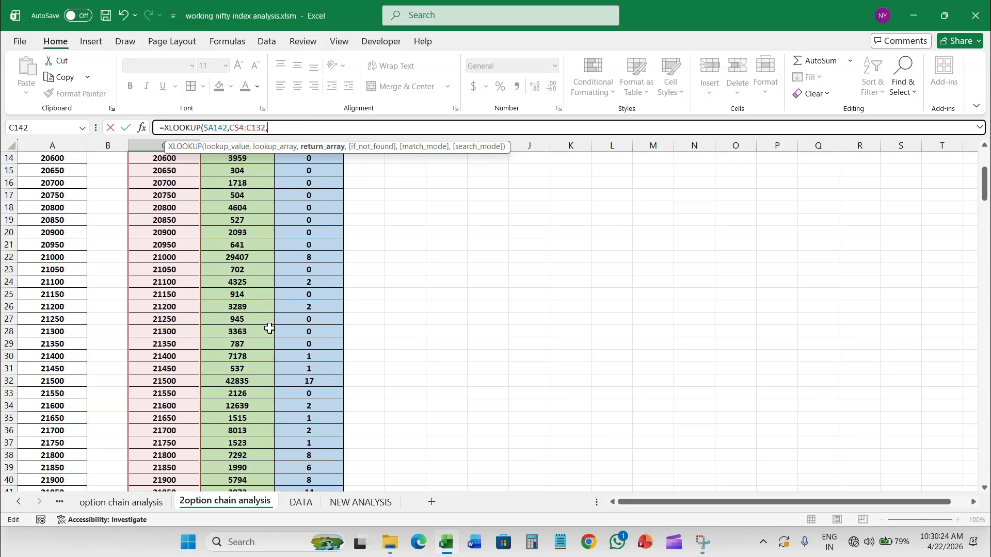
{"action": "left_click_drag", "start_coordinate": [165, 195], "coordinate": [324, 473]}
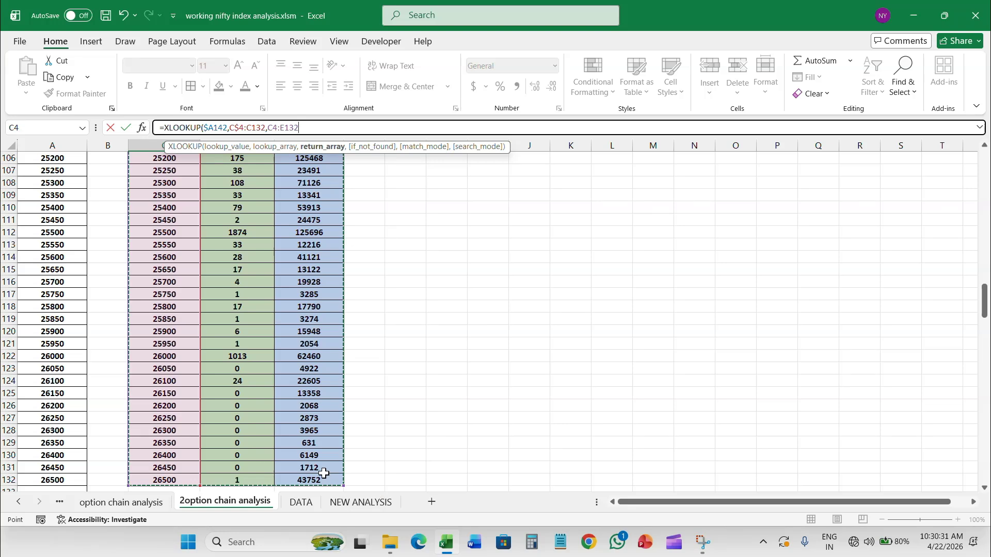
{"action": "left_click", "coordinate": [275, 127]}
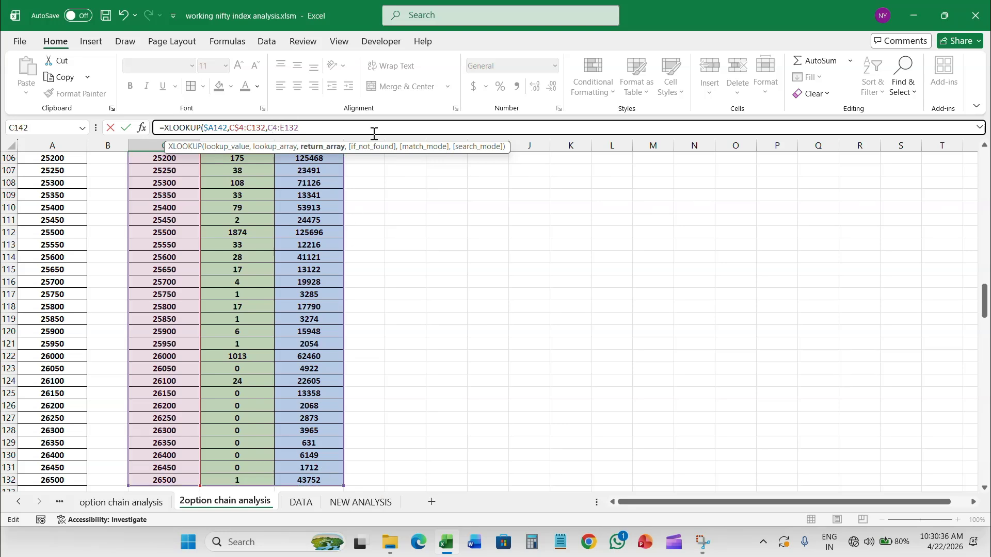
{"action": "type", "text": "#"}
{"action": "scroll", "coordinate": [354, 235], "scroll_direction": "up", "scroll_amount": 8}
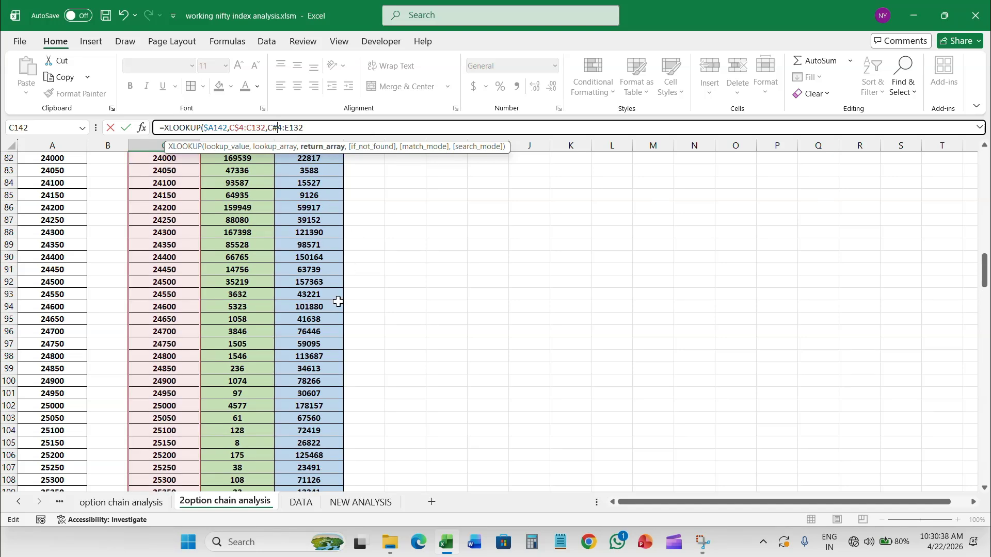
{"action": "key", "text": "BackSpace"}
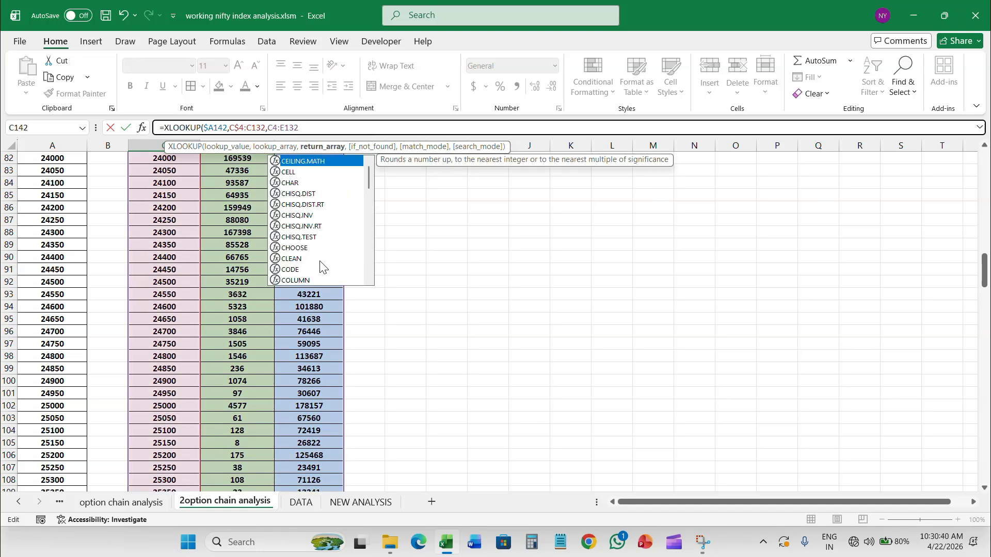
{"action": "key", "text": "Escape"}
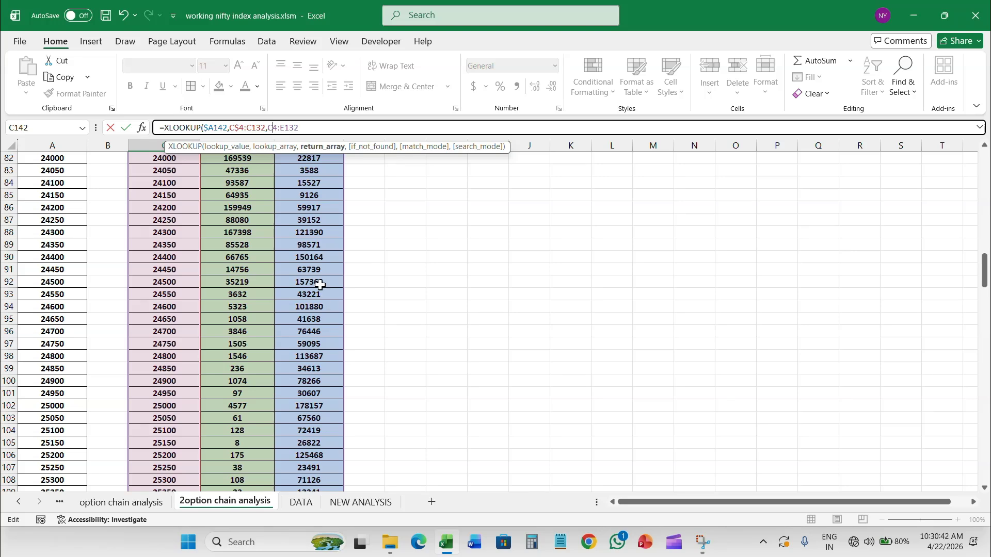
{"action": "type", "text": "$"}
{"action": "scroll", "coordinate": [320, 284], "scroll_direction": "up", "scroll_amount": 20}
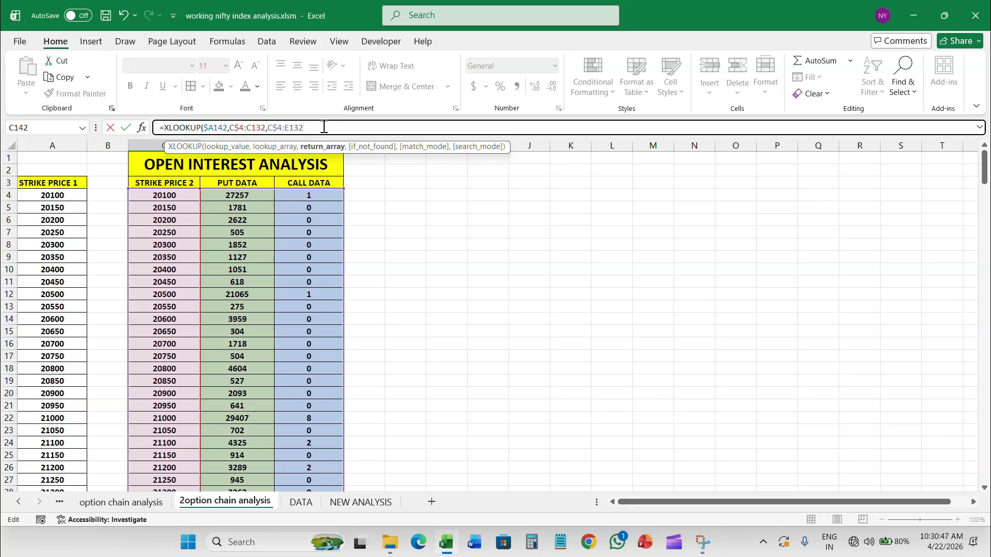
{"action": "key", "text": "Return"}
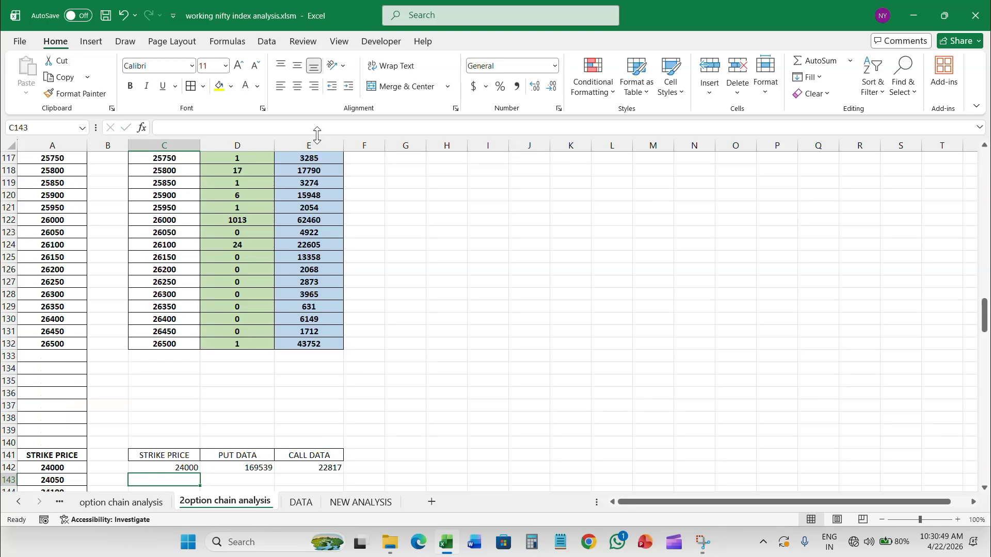
Center the XLOOKUP results in C142:E142 horizontally and vertically.
{"action": "scroll", "coordinate": [304, 246], "scroll_direction": "down", "scroll_amount": 5}
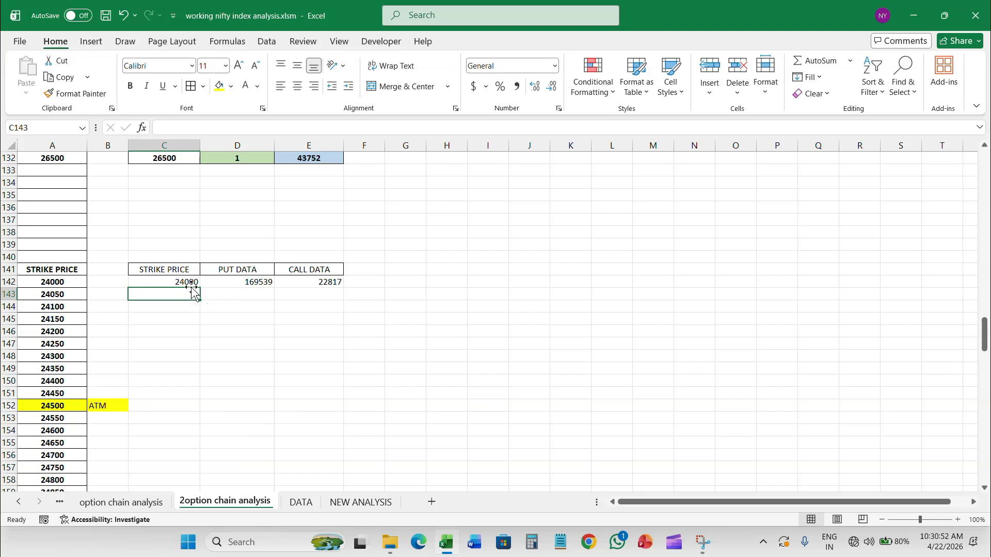
{"action": "left_click_drag", "start_coordinate": [183, 281], "coordinate": [310, 282]}
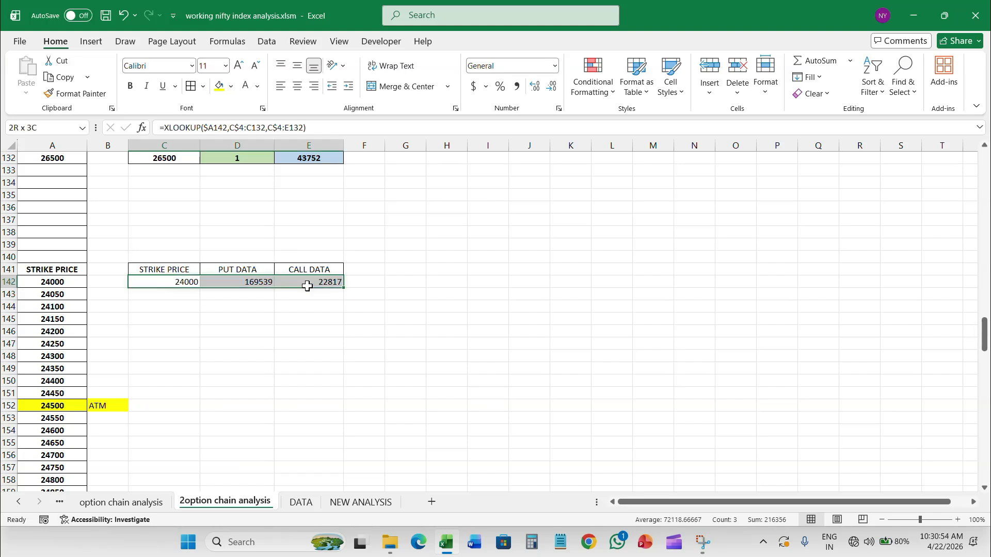
{"action": "left_click", "coordinate": [298, 86]}
{"action": "left_click", "coordinate": [297, 66]}
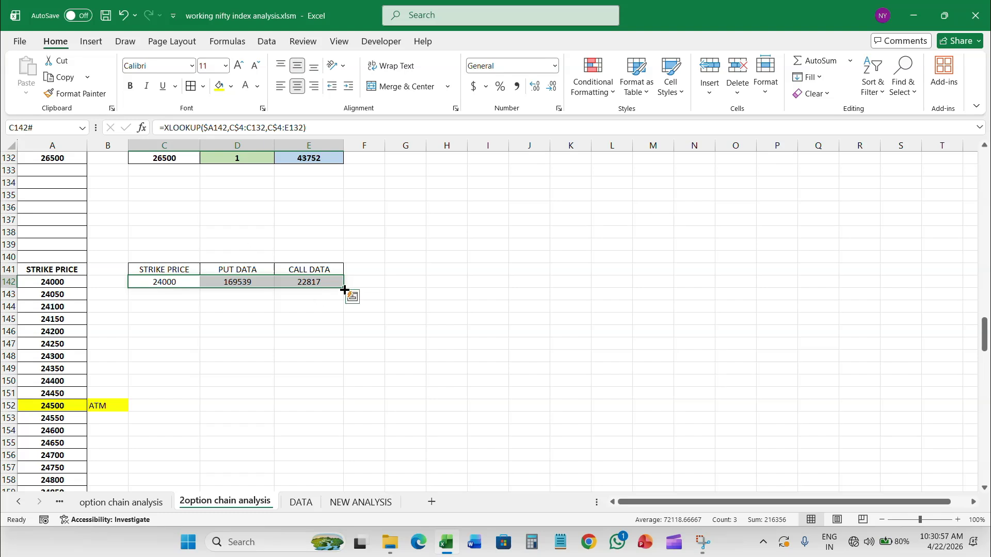
Fill the XLOOKUP row down to row 164 and apply borders to C142:E164.
{"action": "left_click_drag", "start_coordinate": [345, 290], "coordinate": [295, 219]}
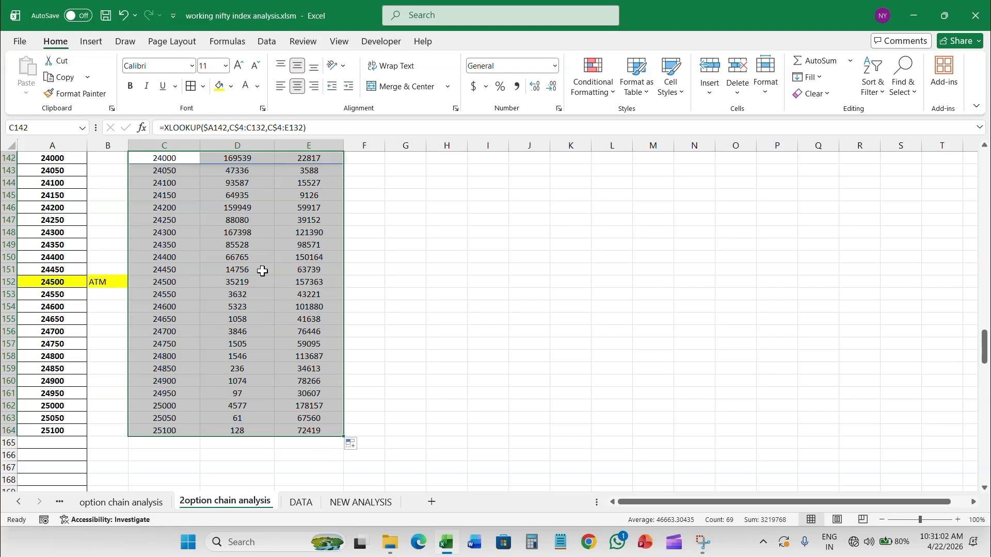
{"action": "left_click", "coordinate": [190, 86]}
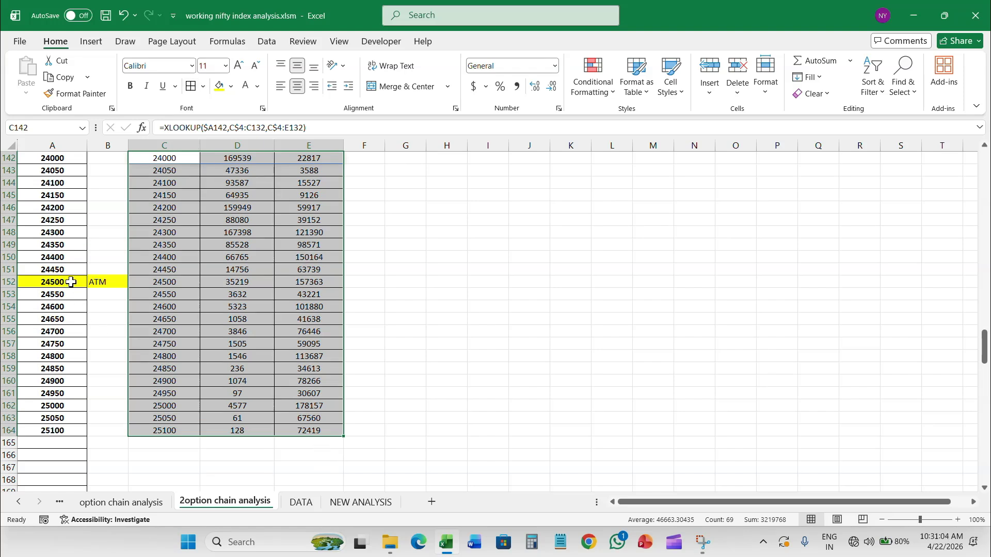
Highlight the ATM row's lookup results in C152:E152 in yellow and make them bold.
{"action": "left_click_drag", "start_coordinate": [143, 282], "coordinate": [310, 280]}
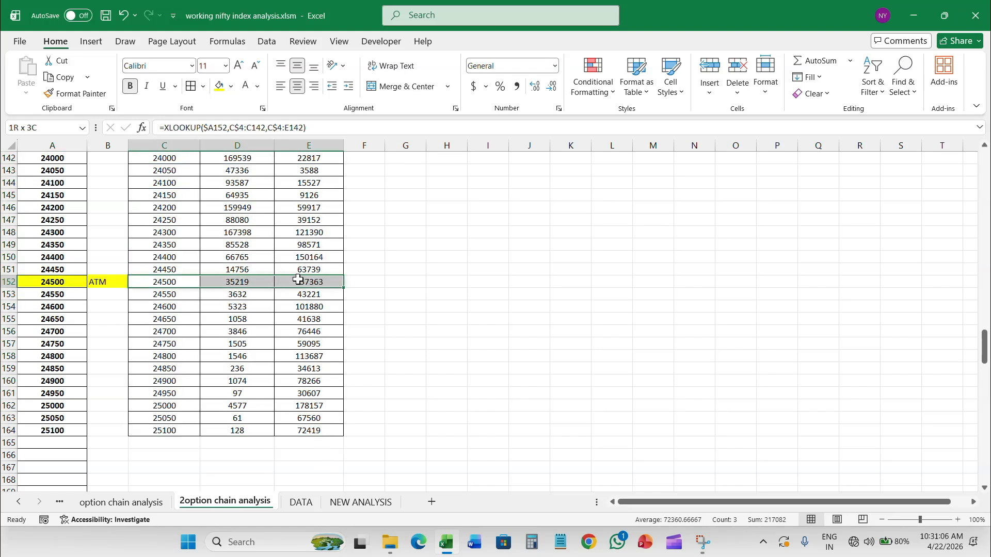
{"action": "left_click", "coordinate": [219, 86]}
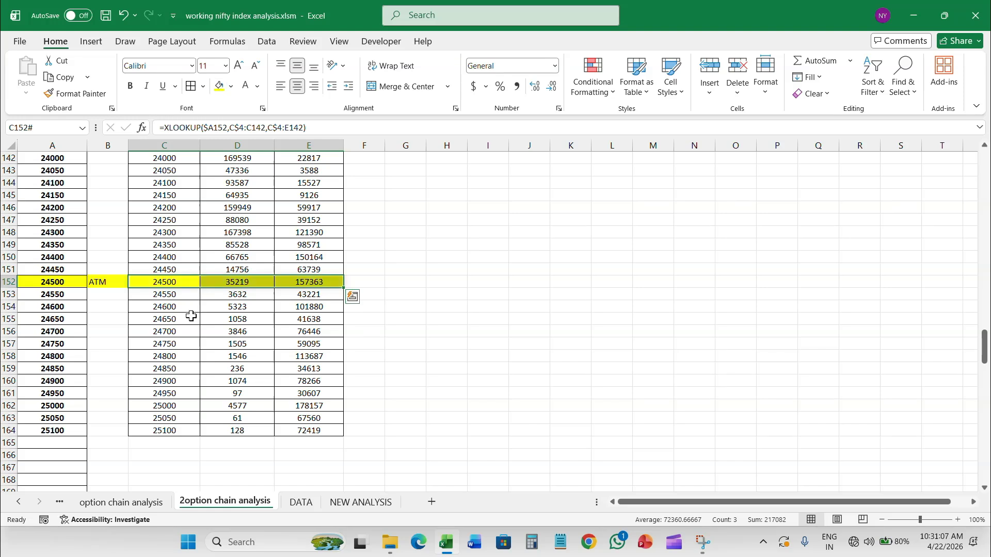
{"action": "left_click", "coordinate": [130, 86]}
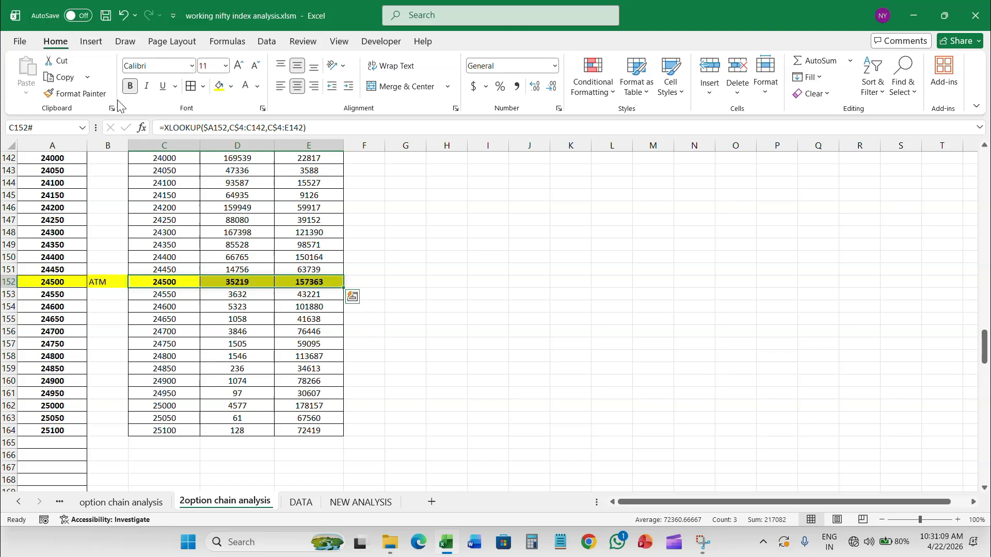
{"action": "left_click", "coordinate": [252, 368]}
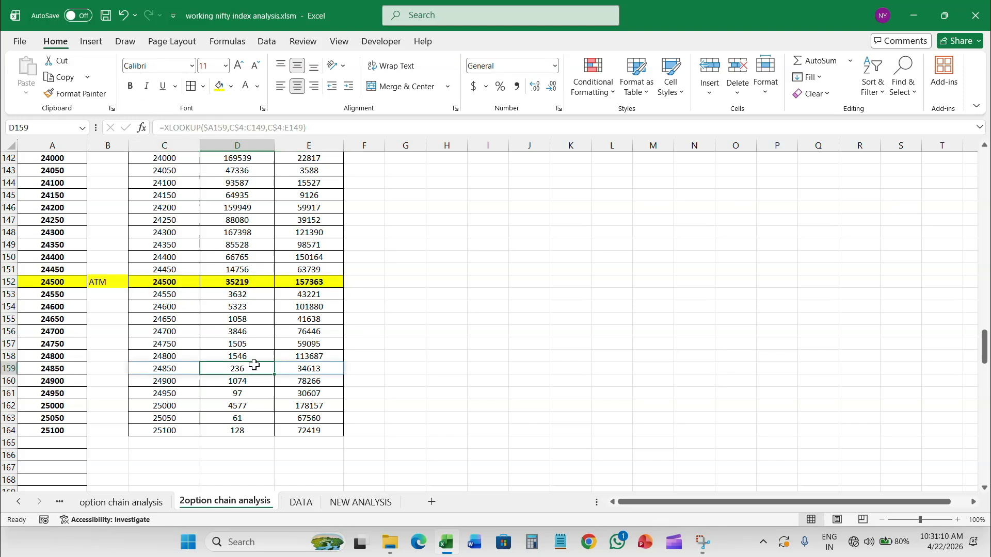
Replace the ATM strike price formula in A152 with the value 24000.
{"action": "left_click", "coordinate": [67, 282]}
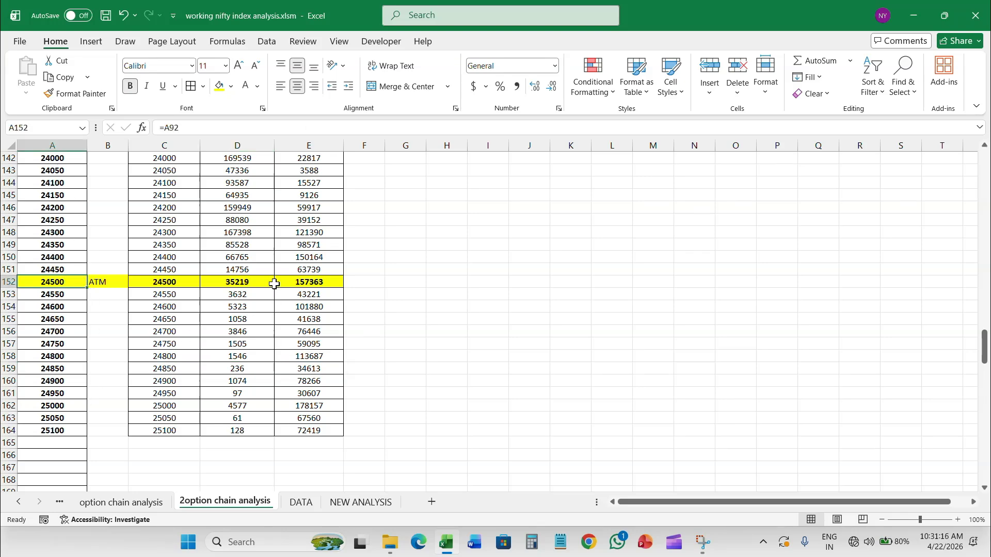
{"action": "scroll", "coordinate": [272, 380], "scroll_direction": "up", "scroll_amount": 2}
{"action": "scroll", "coordinate": [272, 380], "scroll_direction": "up", "scroll_amount": 2}
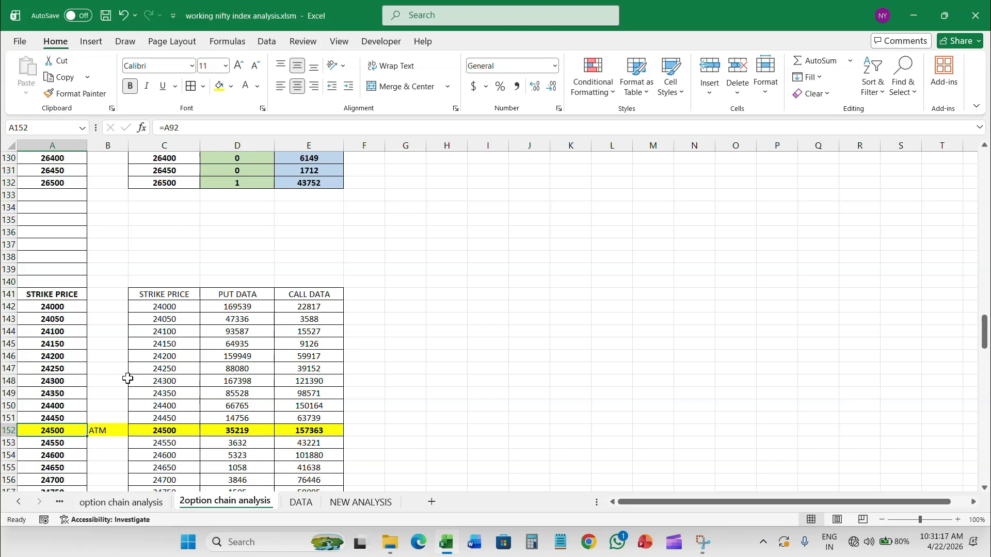
{"action": "left_click", "coordinate": [67, 307]}
{"action": "left_click", "coordinate": [68, 432]}
{"action": "type", "text": "24000"}
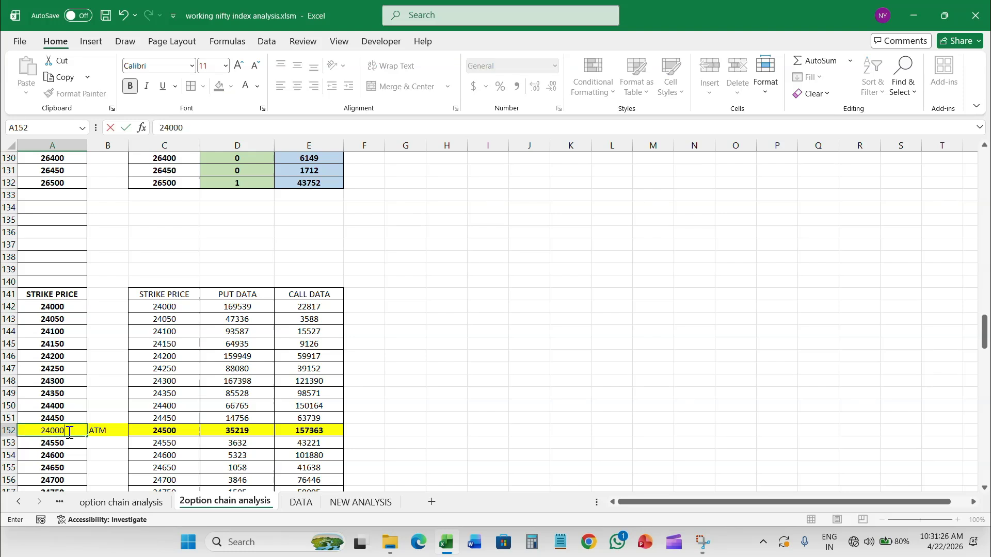
{"action": "key", "text": "Return"}
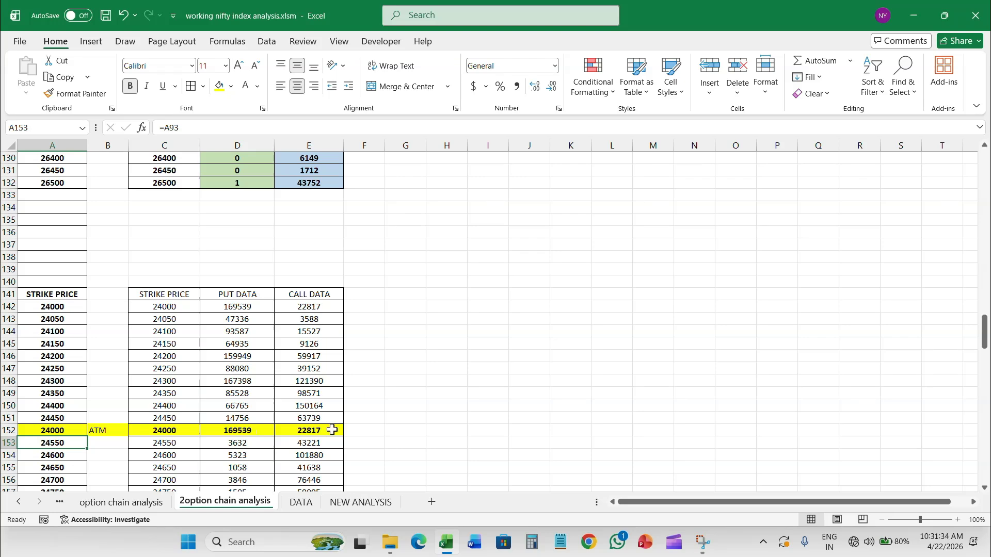
Fill the ATM strike value from A152 through the strike price column A142:A164.
{"action": "scroll", "coordinate": [109, 398], "scroll_direction": "down", "scroll_amount": 4}
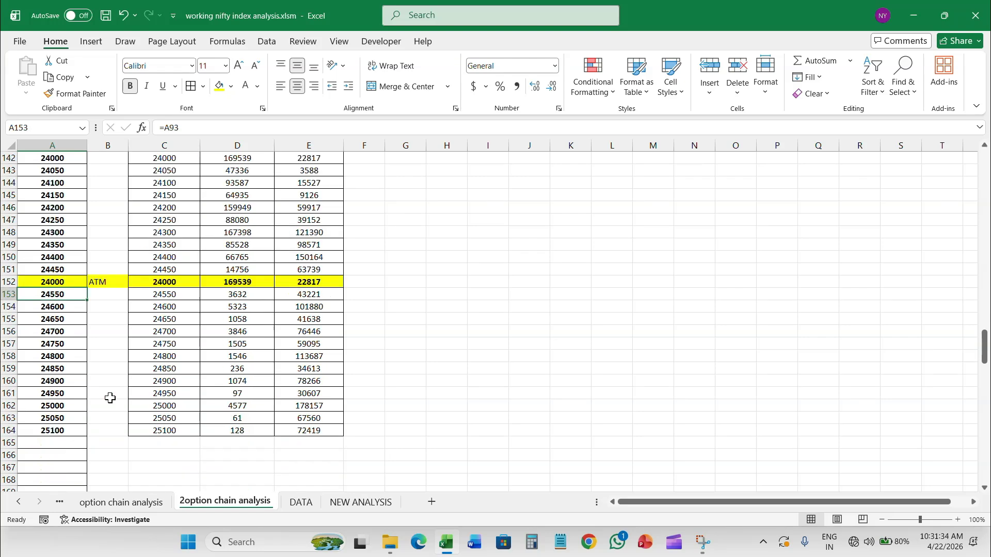
{"action": "left_click", "coordinate": [68, 281]}
{"action": "left_click_drag", "start_coordinate": [87, 290], "coordinate": [82, 338]}
Enter =A92 in the ATM strike cell A152 and fill it down to A164 and up to A142.
{"action": "type", "text": "="}
{"action": "scroll", "coordinate": [126, 416], "scroll_direction": "up", "scroll_amount": 10}
{"action": "scroll", "coordinate": [127, 420], "scroll_direction": "up", "scroll_amount": 12}
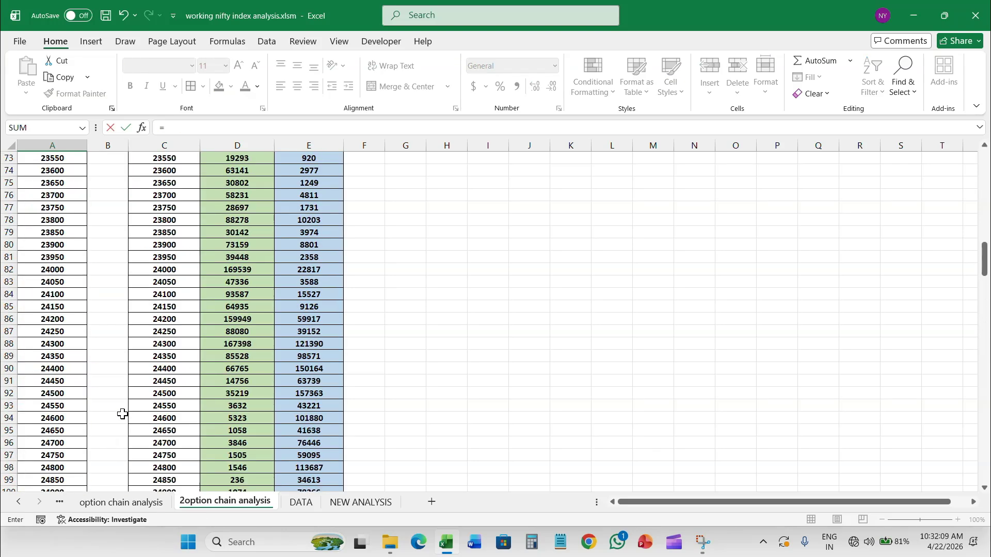
{"action": "left_click", "coordinate": [74, 269]}
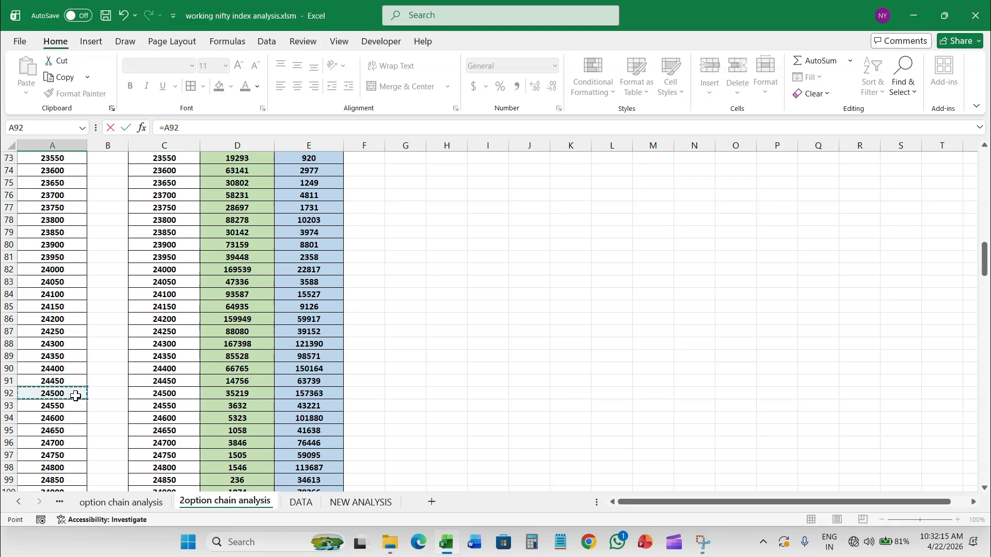
{"action": "key", "text": "Return"}
{"action": "left_click", "coordinate": [76, 318]}
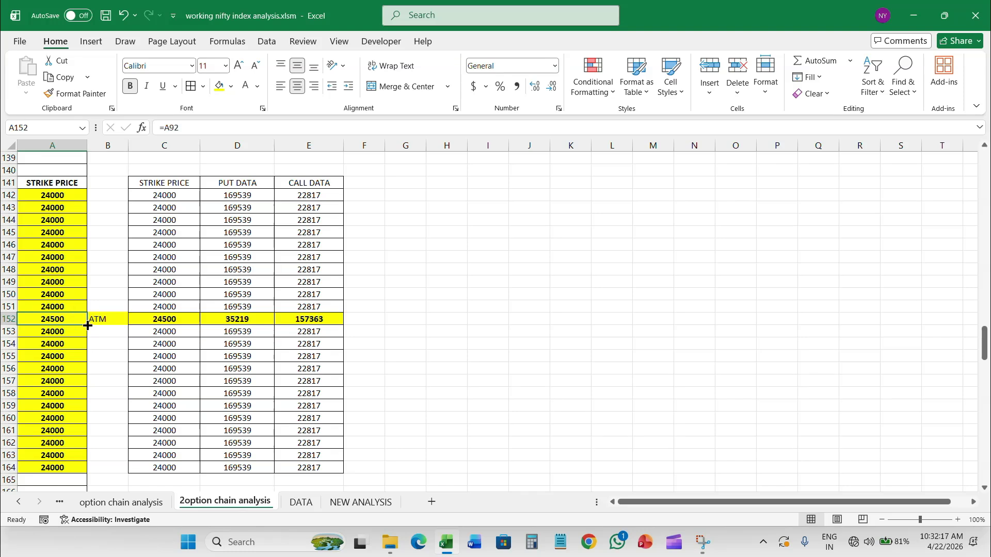
{"action": "left_click_drag", "start_coordinate": [87, 325], "coordinate": [87, 473]}
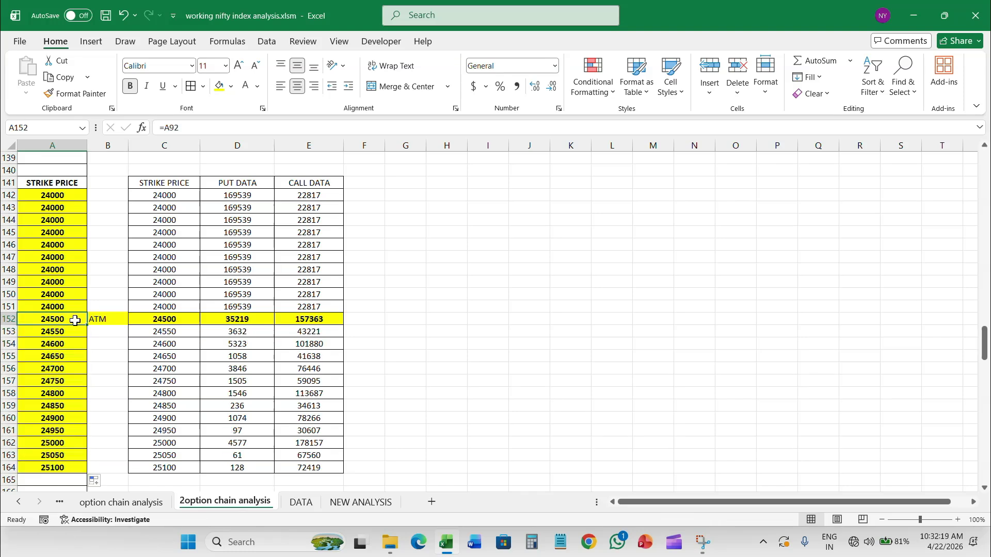
{"action": "left_click_drag", "start_coordinate": [87, 325], "coordinate": [78, 198]}
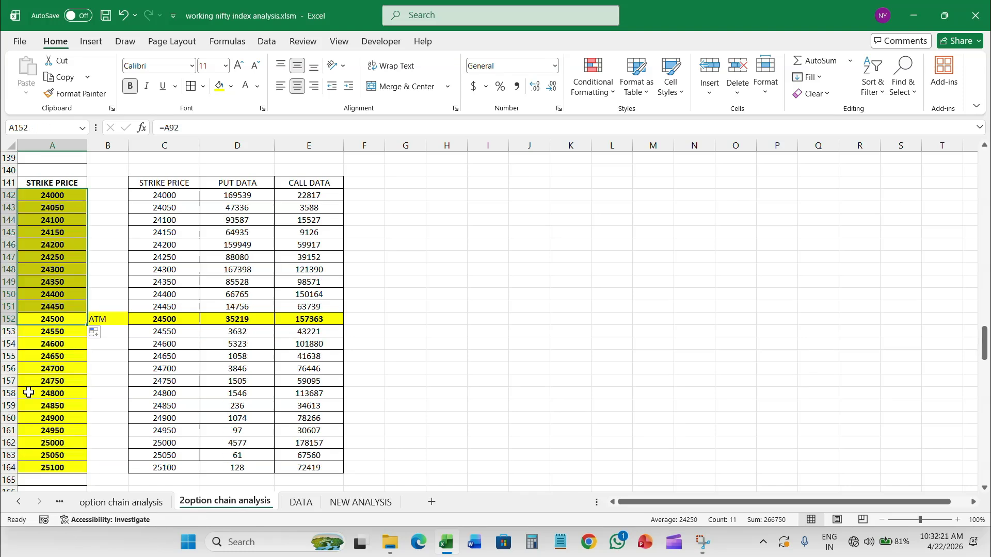
Shade the lookup rows above the ATM row, C142:E151, in the lightest green theme color.
{"action": "scroll", "coordinate": [215, 362], "scroll_direction": "up", "scroll_amount": 2}
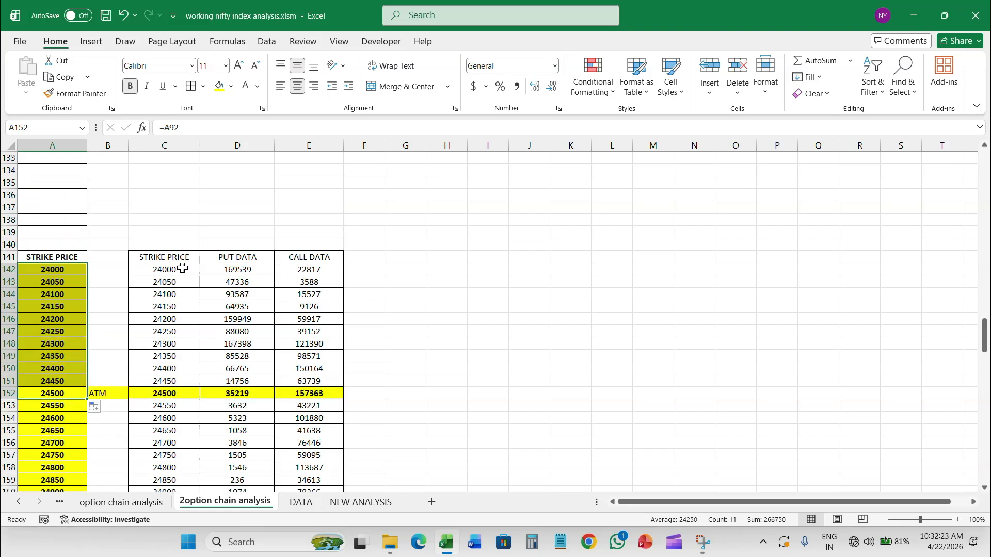
{"action": "left_click_drag", "start_coordinate": [181, 268], "coordinate": [318, 380]}
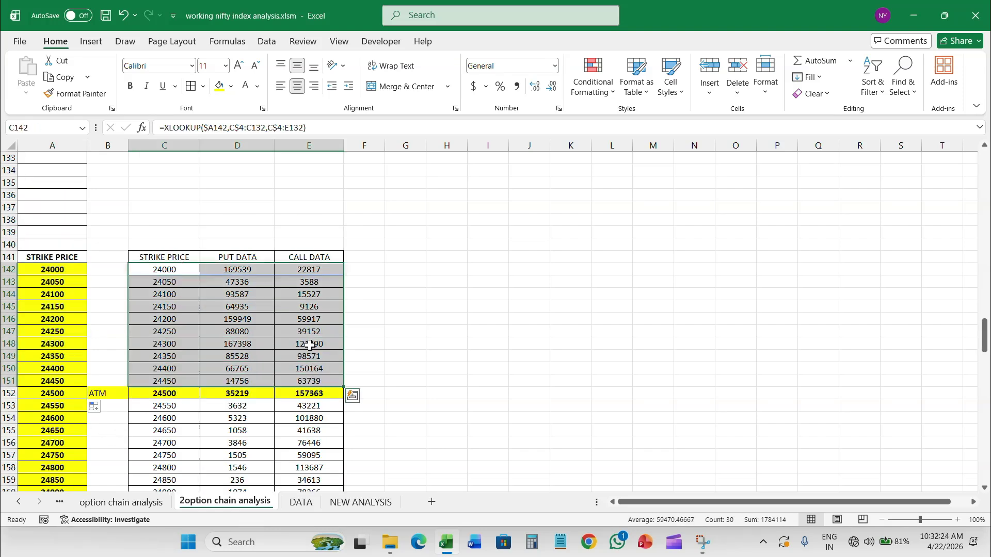
{"action": "left_click", "coordinate": [231, 86]}
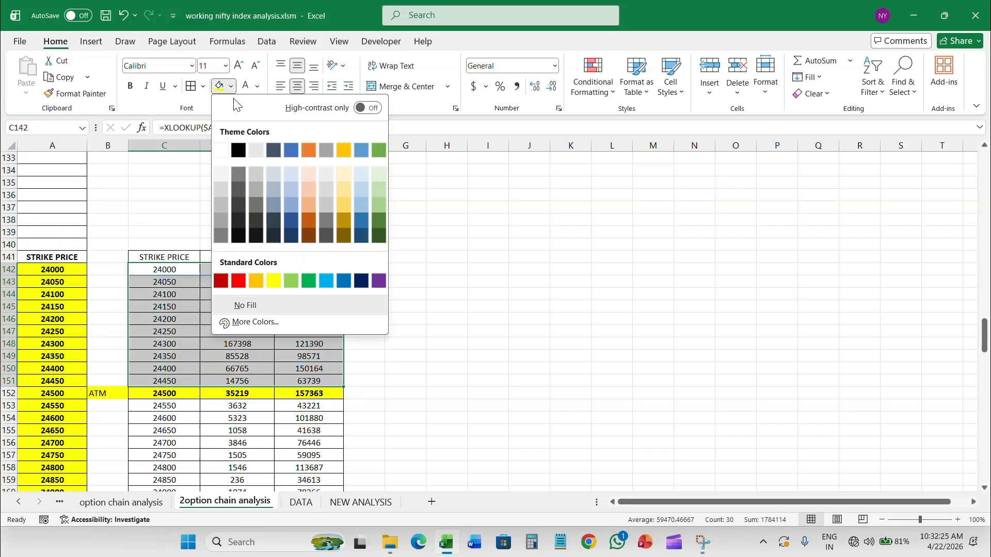
{"action": "left_click", "coordinate": [380, 173]}
Shade the lookup rows below the ATM row, C153:E164, in the lightest blue theme color.
{"action": "scroll", "coordinate": [187, 328], "scroll_direction": "down", "scroll_amount": 2}
{"action": "left_click_drag", "start_coordinate": [187, 328], "coordinate": [310, 468]}
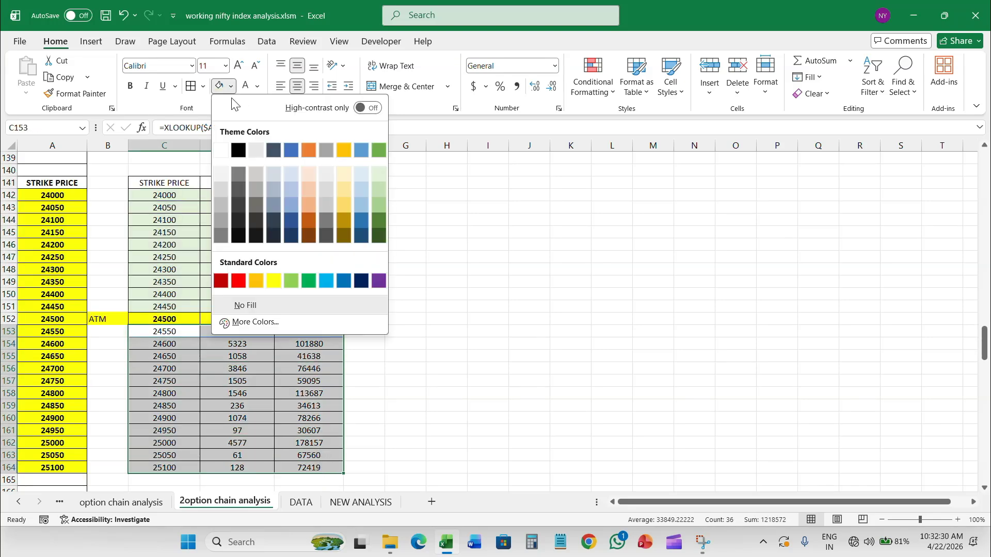
{"action": "left_click", "coordinate": [360, 172]}
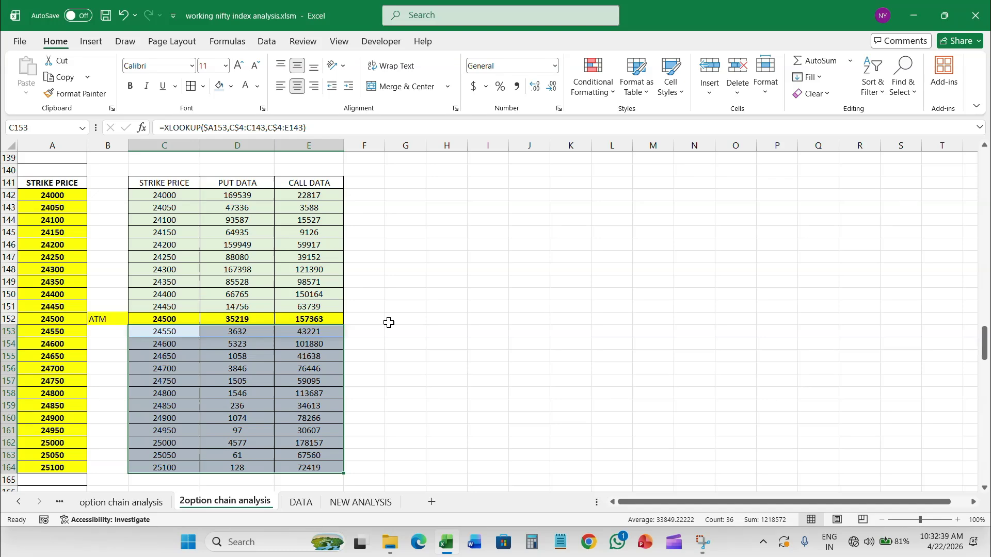
{"action": "left_click", "coordinate": [389, 323]}
Insert a 2-D line chart with markers from the put and call data in D142:E164.
{"action": "scroll", "coordinate": [250, 343], "scroll_direction": "down", "scroll_amount": 3}
{"action": "scroll", "coordinate": [234, 386], "scroll_direction": "up", "scroll_amount": 3}
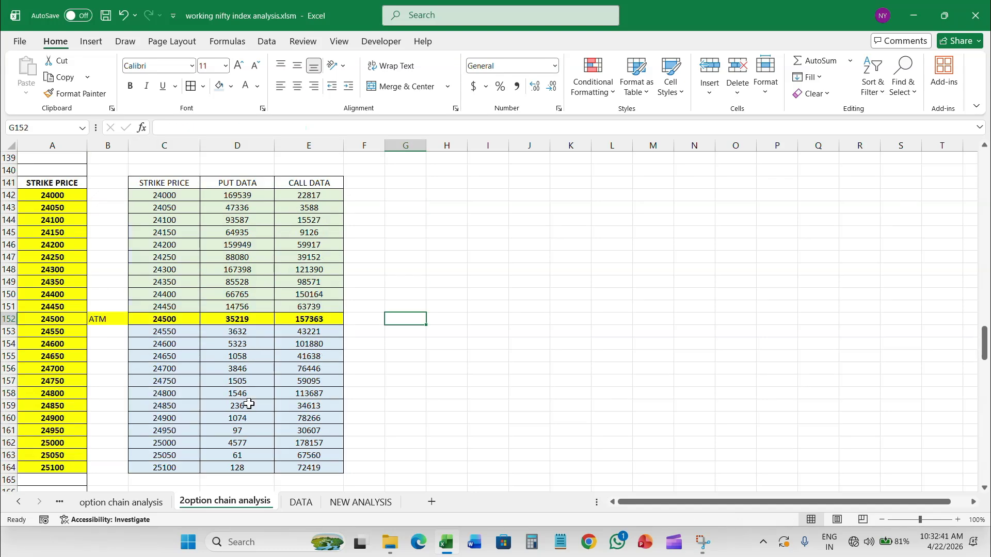
{"action": "left_click_drag", "start_coordinate": [245, 195], "coordinate": [310, 467]}
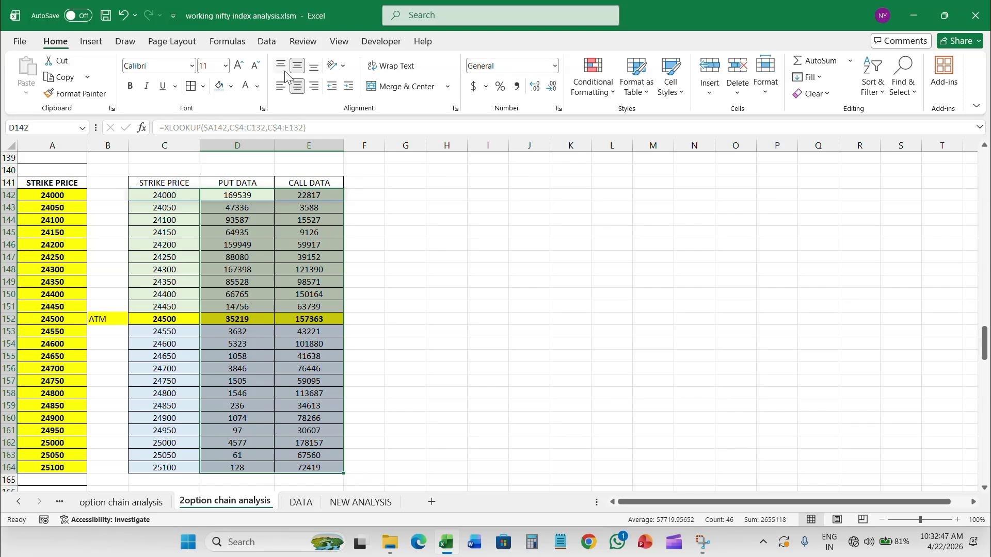
{"action": "left_click", "coordinate": [103, 41]}
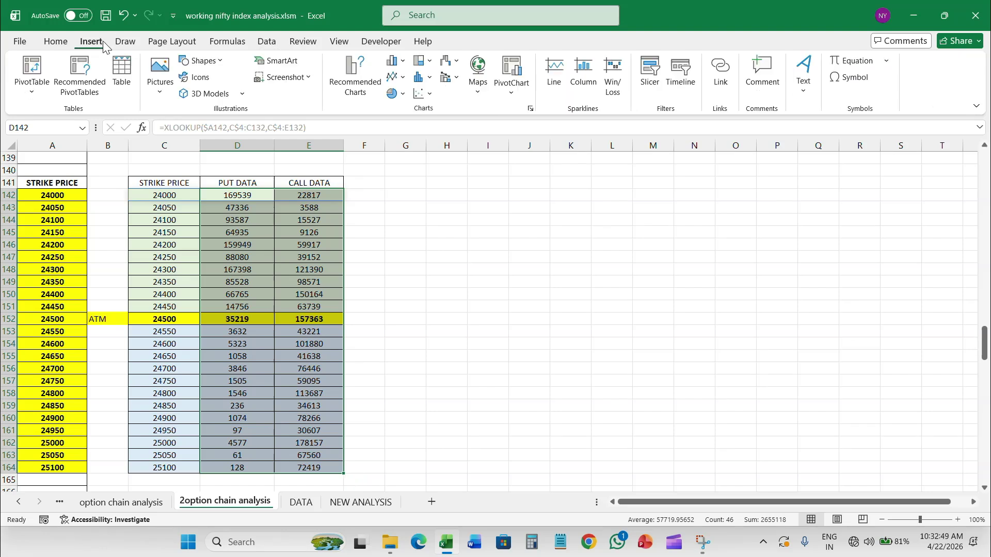
{"action": "left_click", "coordinate": [400, 80]}
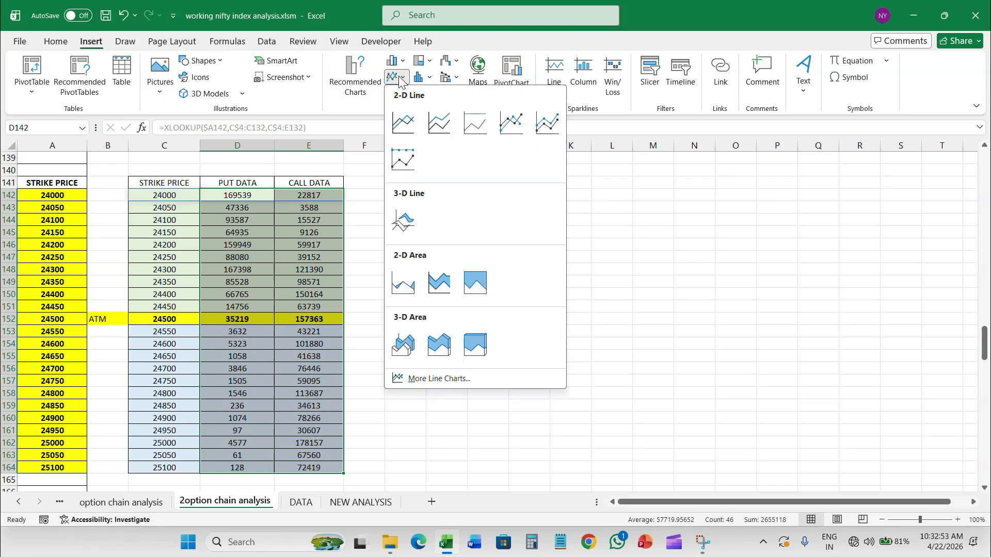
{"action": "left_click", "coordinate": [513, 123]}
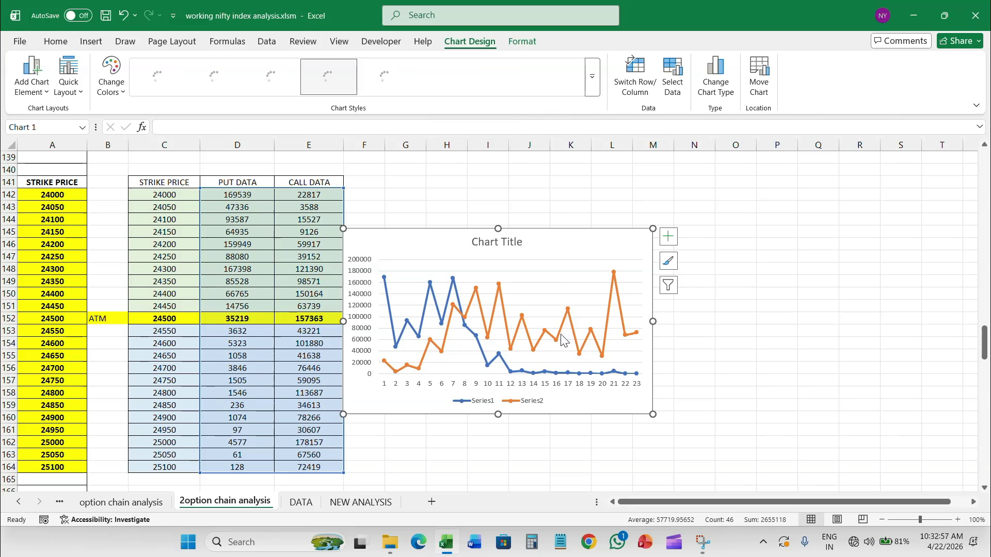
Change the outline of the call data series (Series2) to the standard light blue.
{"action": "left_click", "coordinate": [609, 310]}
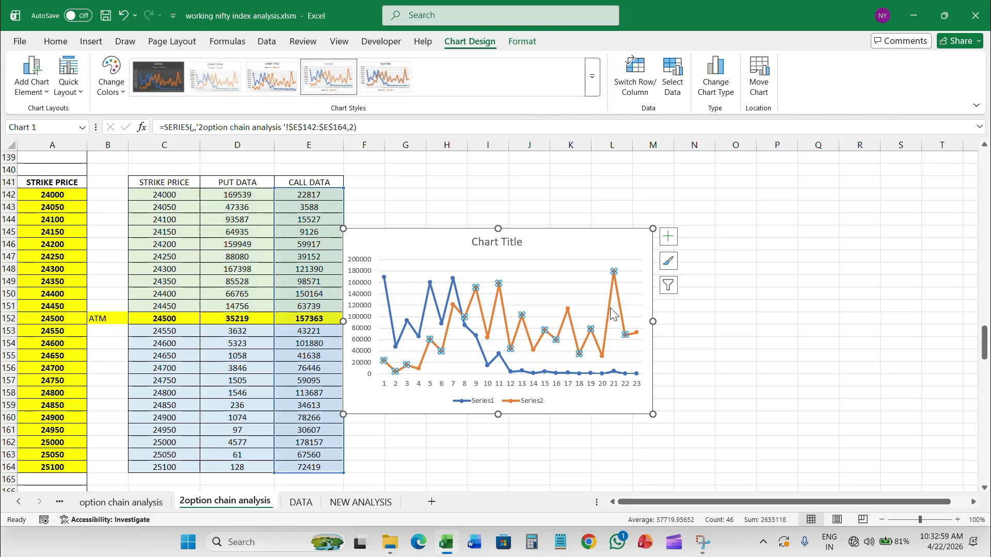
{"action": "right_click", "coordinate": [611, 313]}
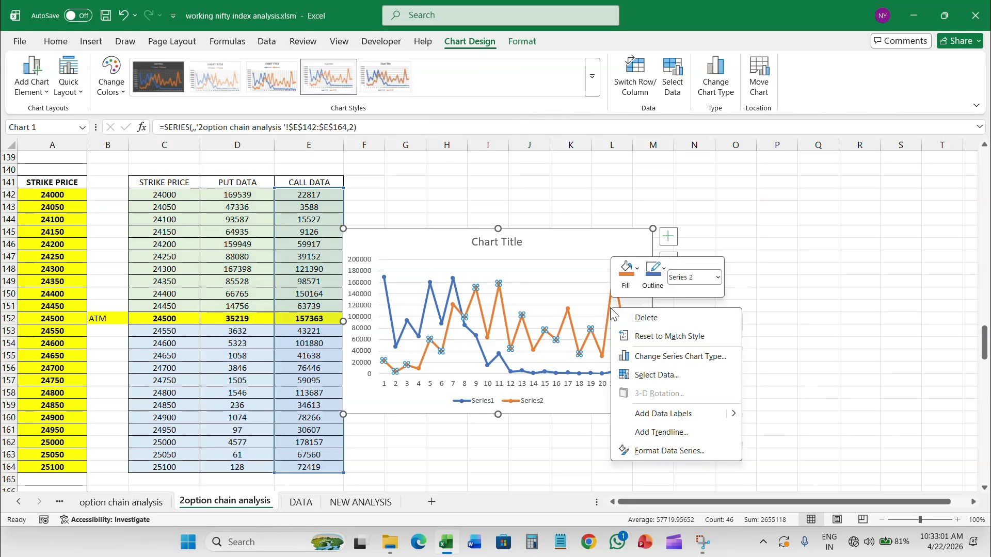
{"action": "left_click", "coordinate": [653, 272]}
{"action": "scroll", "coordinate": [769, 175], "scroll_direction": "down", "scroll_amount": 3}
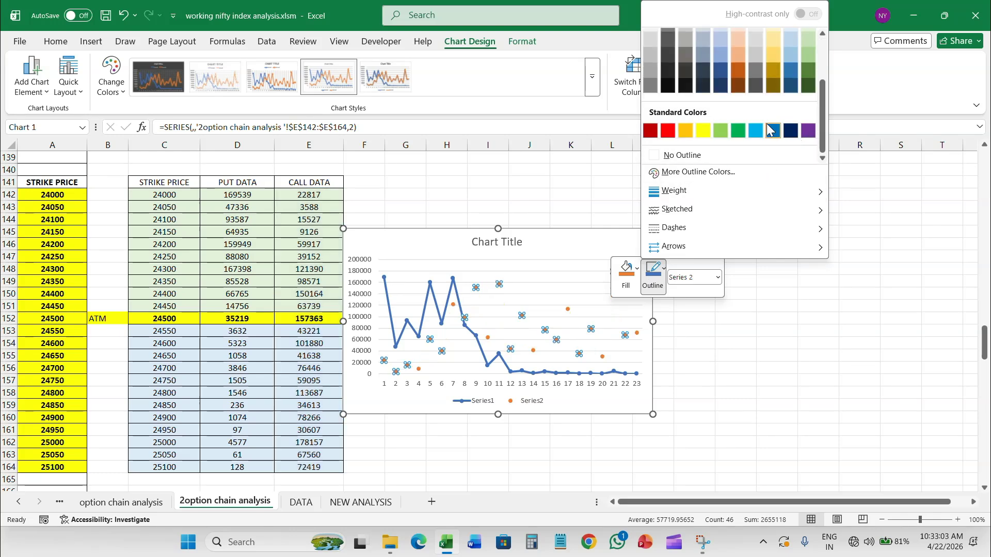
{"action": "left_click", "coordinate": [755, 130]}
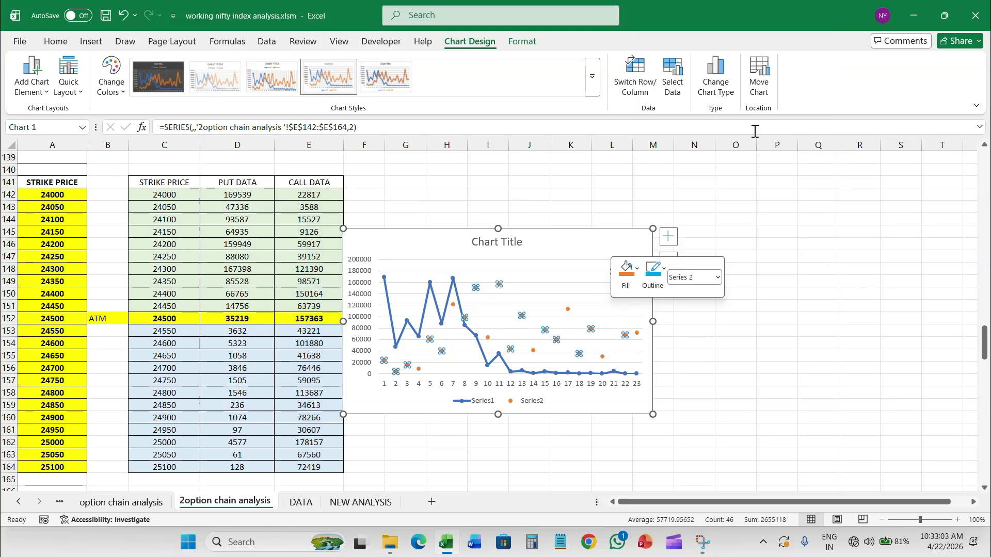
Change the outline of the put data series (Series1) to dark green.
{"action": "left_click", "coordinate": [486, 359]}
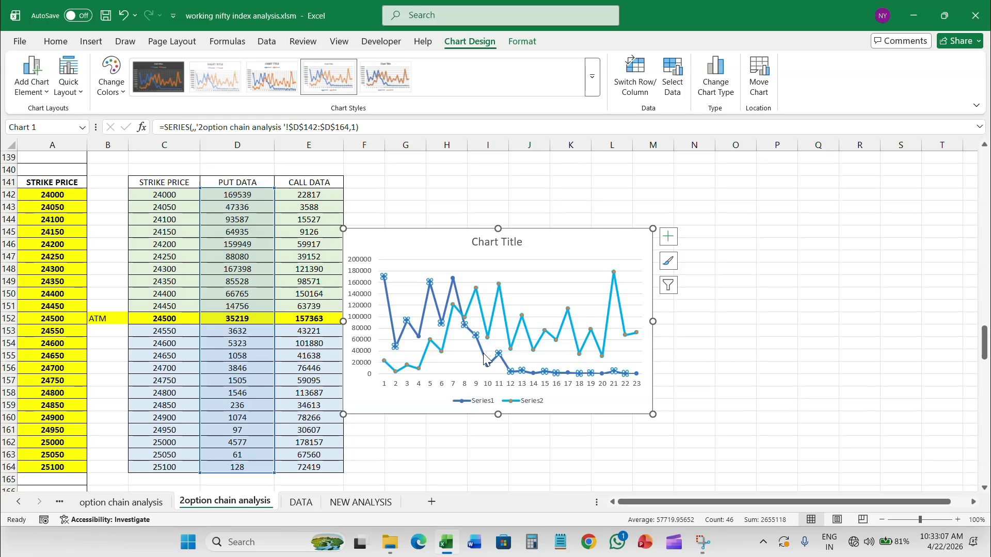
{"action": "right_click", "coordinate": [485, 360]}
{"action": "left_click", "coordinate": [526, 315]}
{"action": "scroll", "coordinate": [632, 211], "scroll_direction": "down", "scroll_amount": 1}
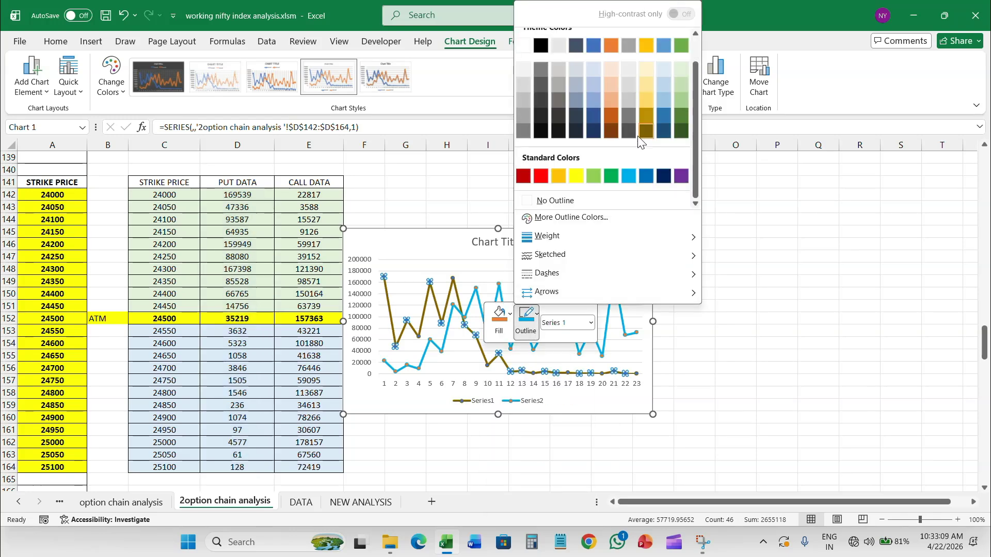
{"action": "left_click", "coordinate": [683, 117]}
Replace the chart title with OPEN INTEREST ANALYSIS.
{"action": "double_click", "coordinate": [495, 243]}
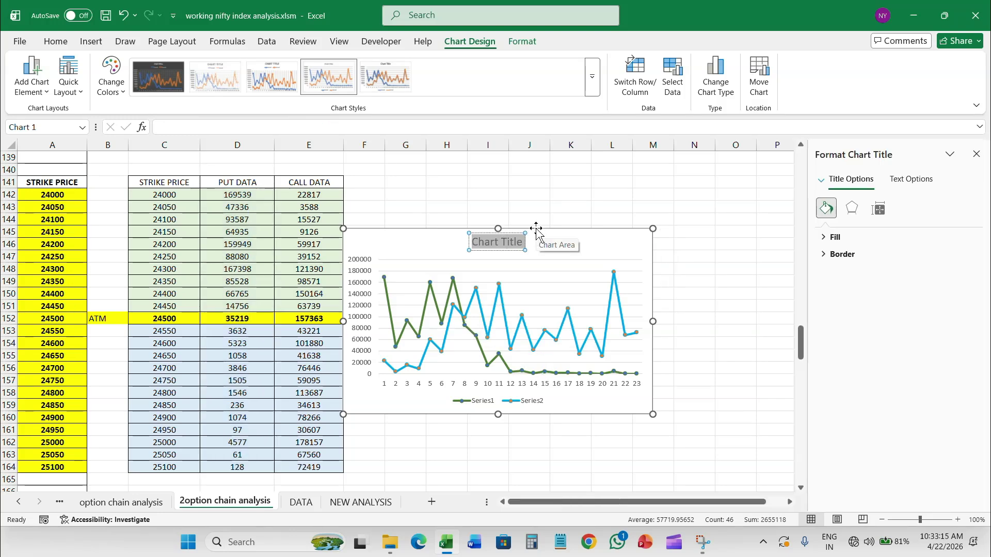
{"action": "type", "text": "PR"}
{"action": "key", "text": "BackSpace"}
{"action": "key", "text": "BackSpace"}
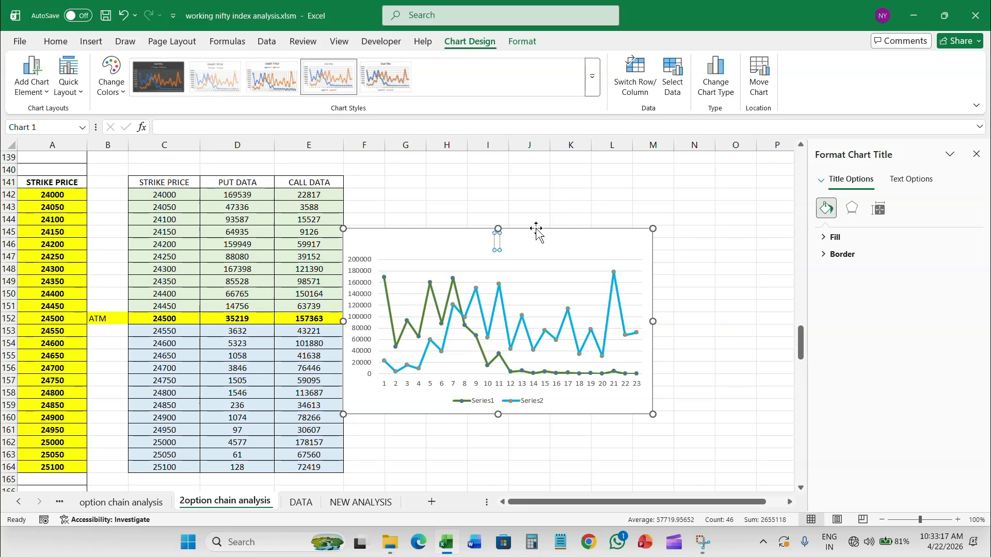
{"action": "type", "text": "OPE"}
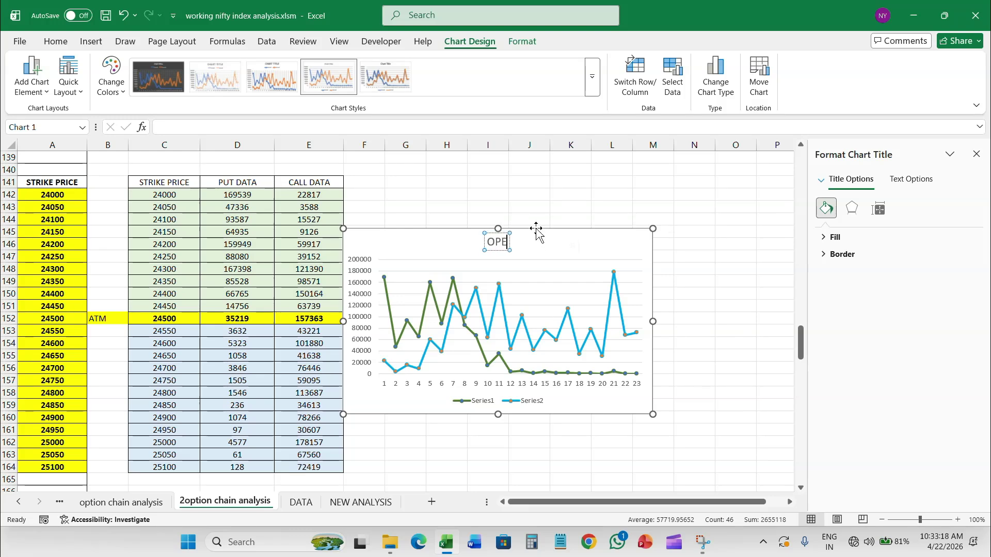
{"action": "type", "text": "N INTEREST A"}
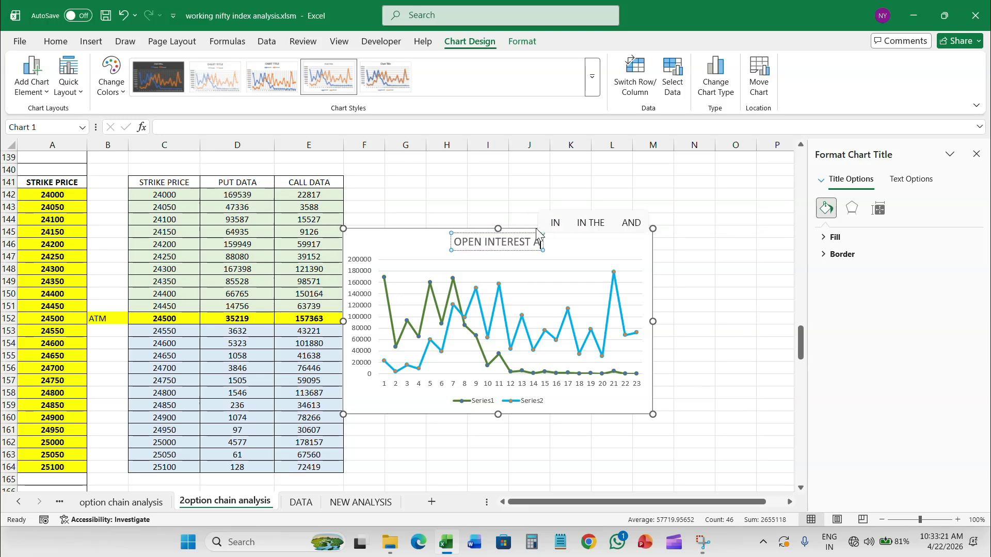
{"action": "type", "text": "NALYS"}
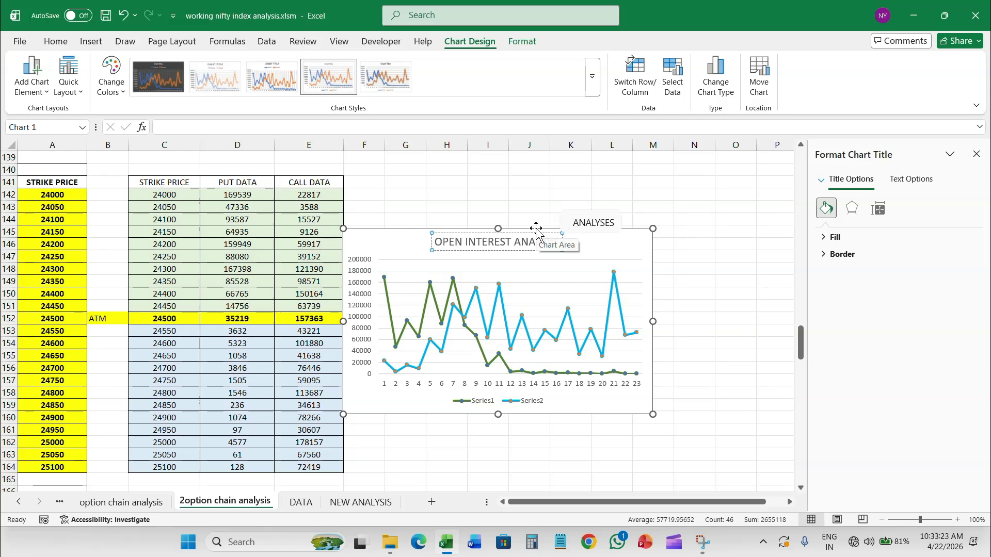
{"action": "type", "text": "IS"}
Set the chart's horizontal axis labels to the strike prices in C142:C164.
{"action": "left_click", "coordinate": [403, 388]}
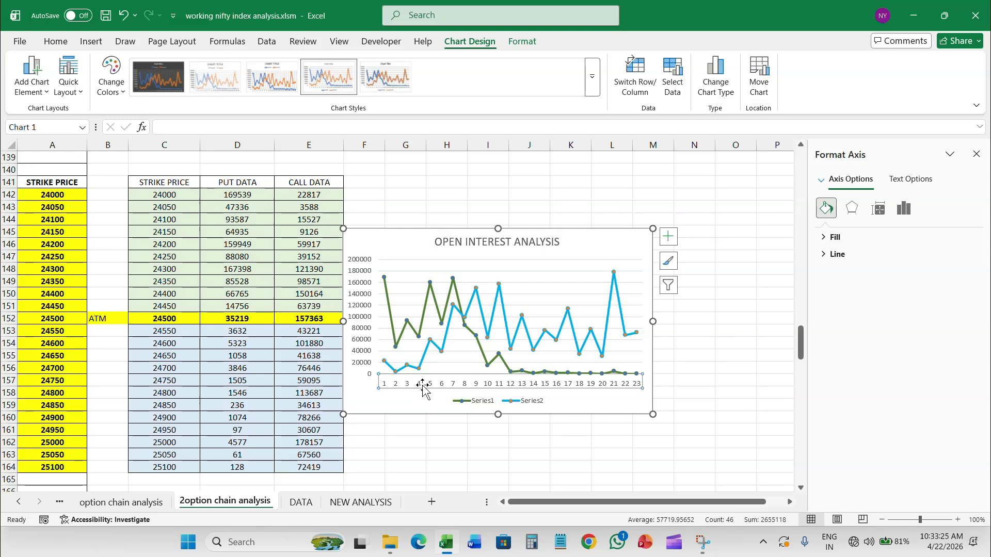
{"action": "right_click", "coordinate": [435, 387]}
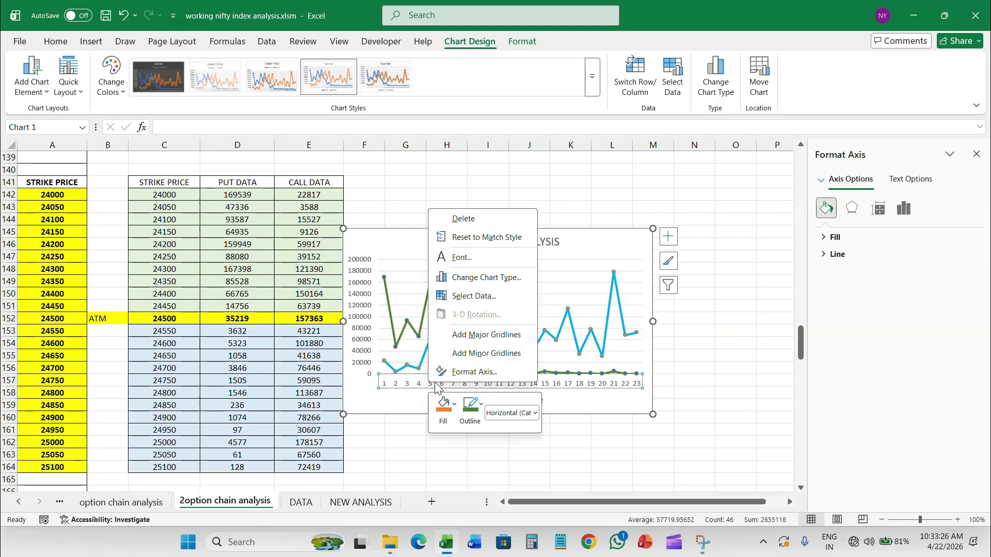
{"action": "left_click", "coordinate": [475, 296]}
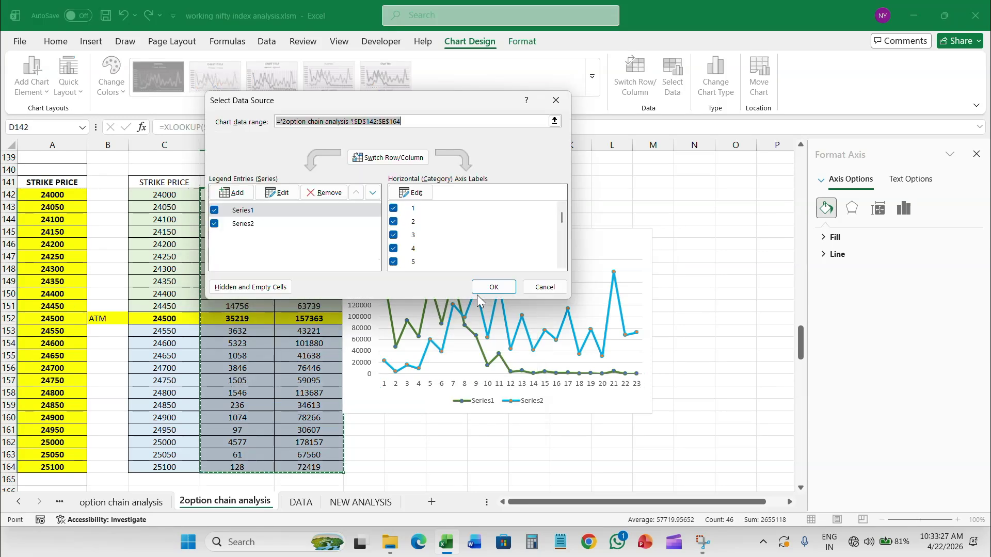
{"action": "left_click", "coordinate": [416, 193]}
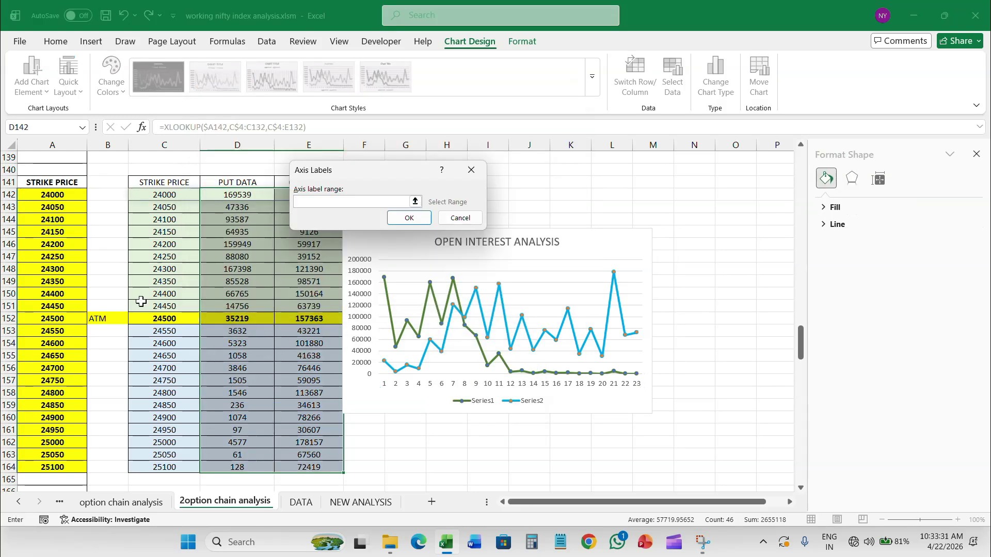
{"action": "left_click_drag", "start_coordinate": [189, 196], "coordinate": [190, 467]}
{"action": "left_click", "coordinate": [411, 217]}
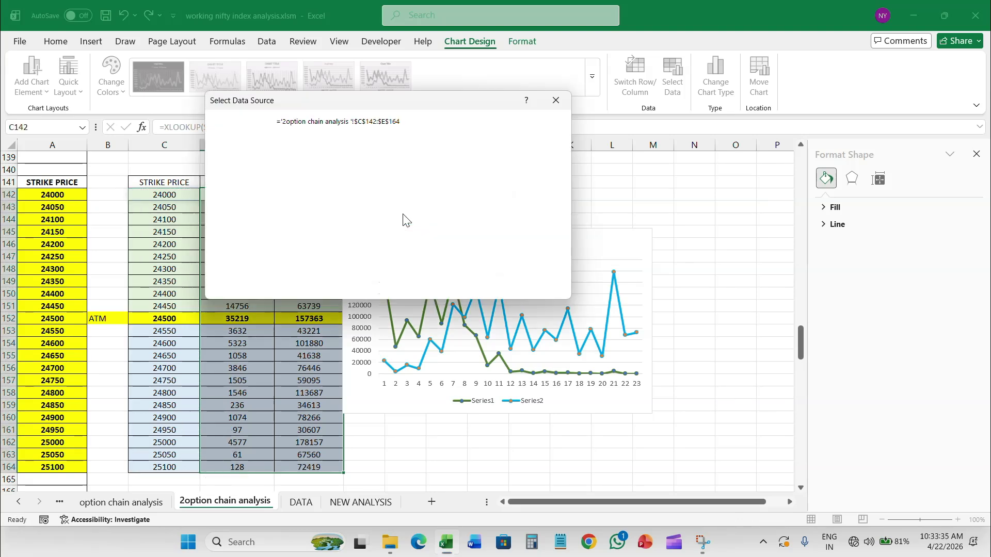
{"action": "left_click", "coordinate": [502, 284]}
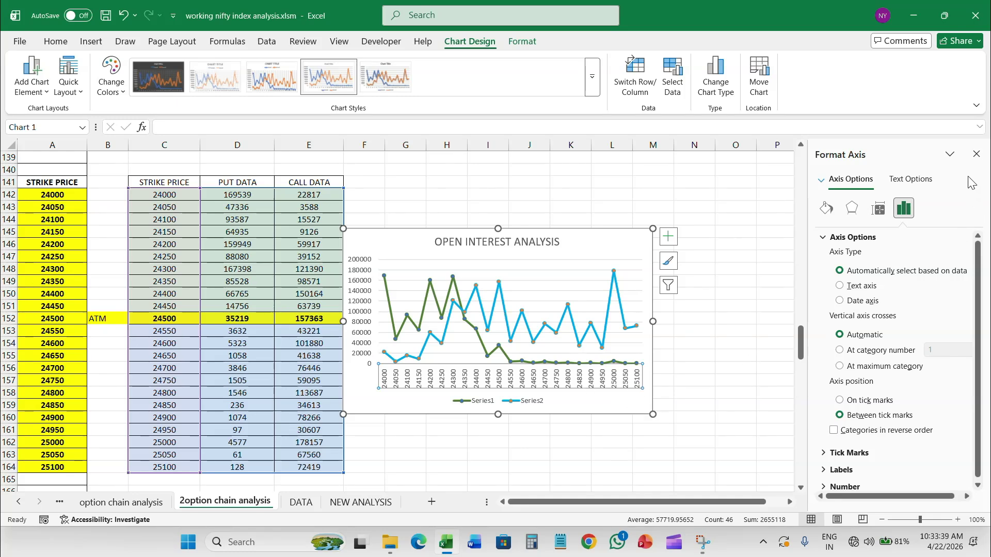
Close the axis formatting options and enlarge the chart to span about columns F to P beside rows 142 to 164.
{"action": "left_click", "coordinate": [976, 153]}
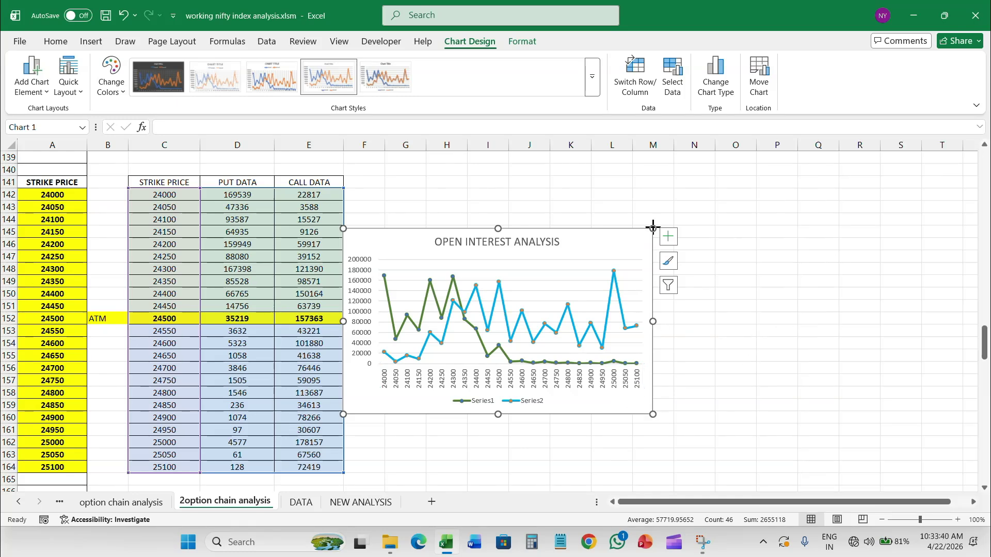
{"action": "left_click_drag", "start_coordinate": [653, 227], "coordinate": [777, 194]}
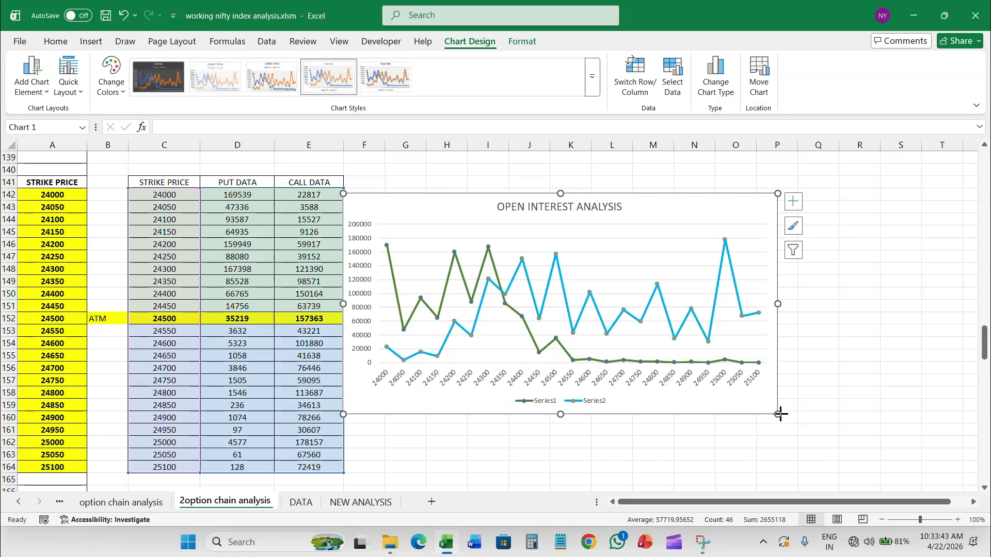
{"action": "left_click_drag", "start_coordinate": [781, 415], "coordinate": [796, 471]}
{"action": "left_click", "coordinate": [608, 436]}
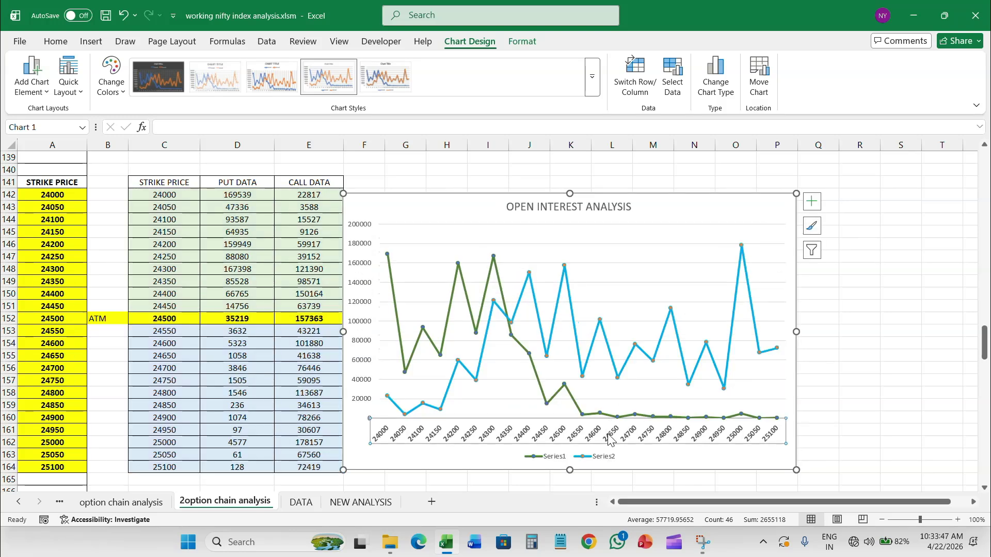
Add data labels to both the call data series (Series2) and the put data series (Series1), then deselect the chart.
{"action": "left_click", "coordinate": [684, 245]}
{"action": "left_click", "coordinate": [739, 279]}
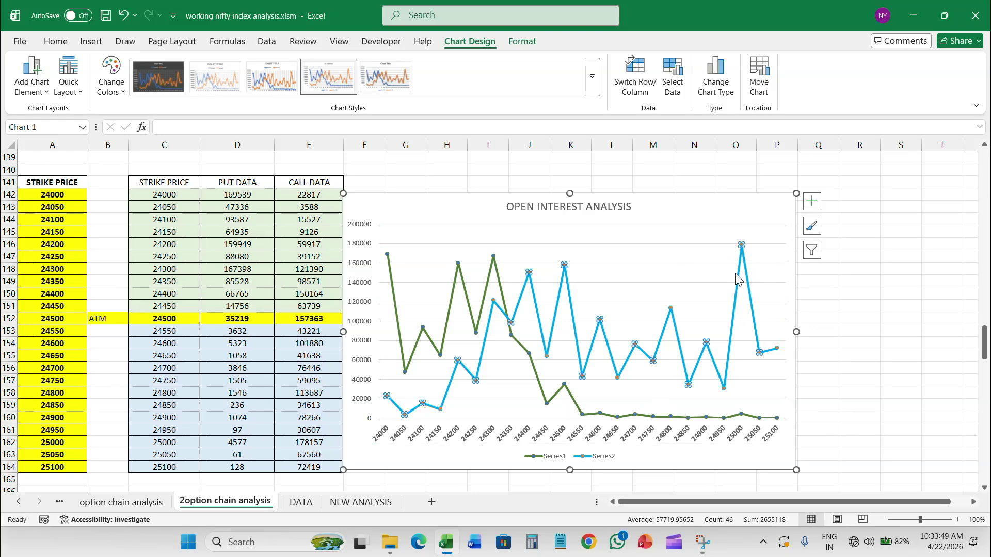
{"action": "left_click", "coordinate": [811, 202]}
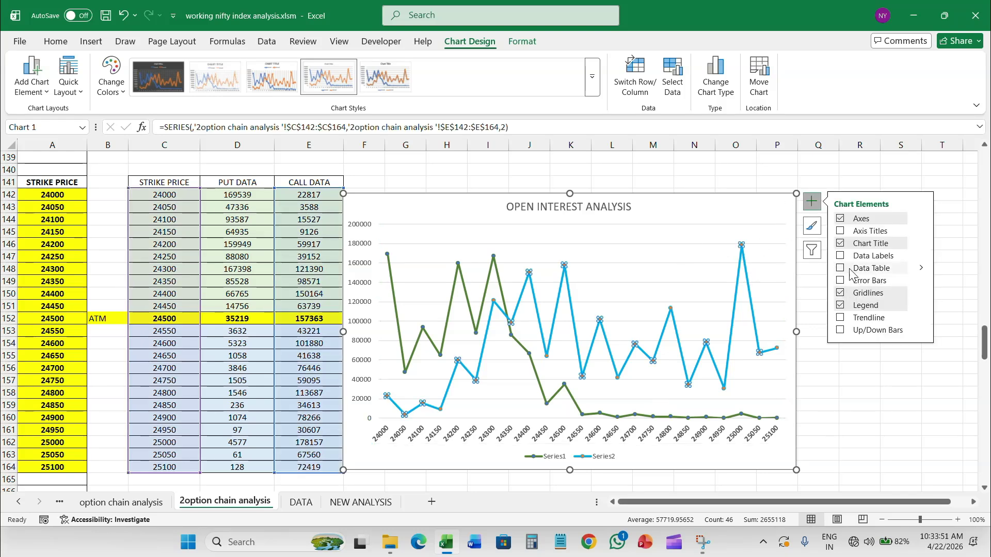
{"action": "left_click", "coordinate": [841, 256]}
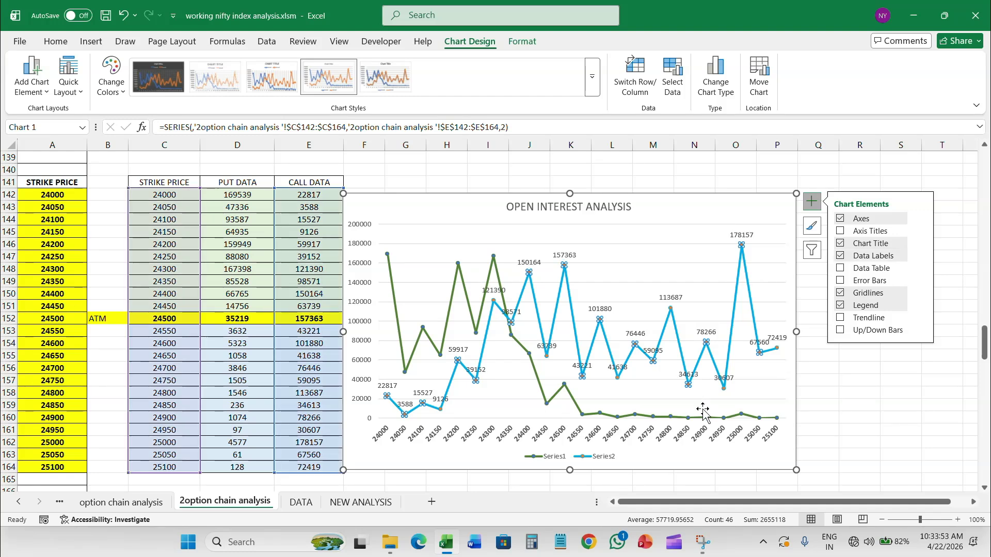
{"action": "left_click", "coordinate": [729, 416]}
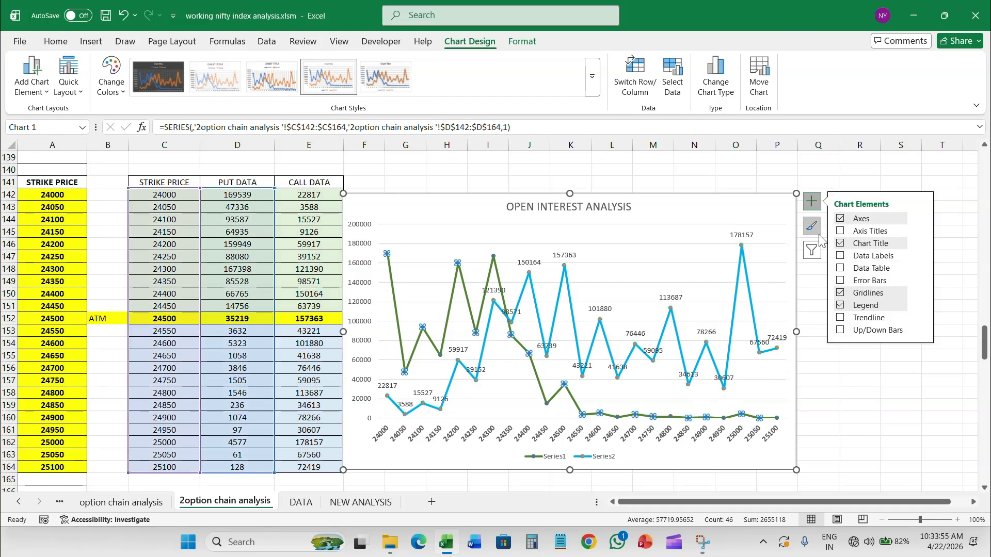
{"action": "left_click", "coordinate": [841, 256]}
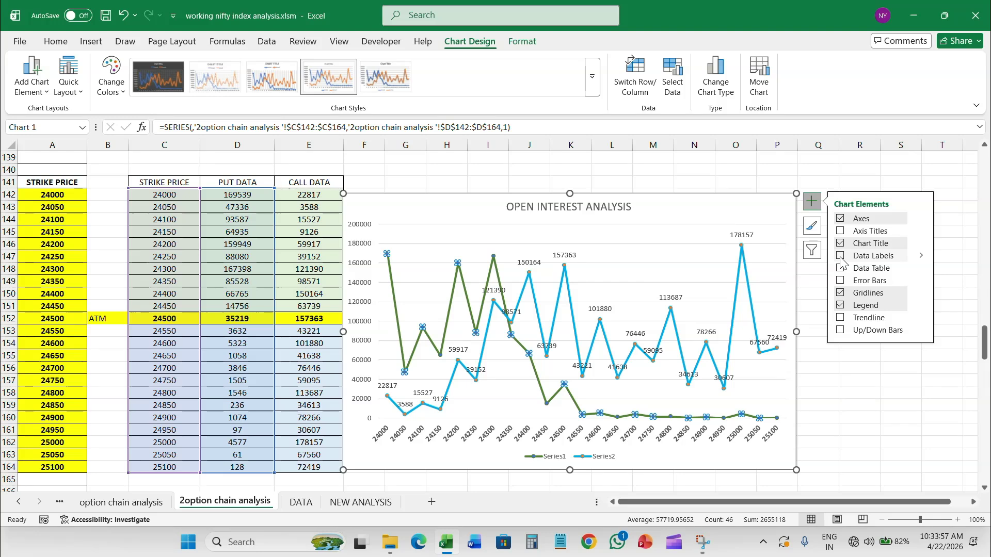
{"action": "left_click", "coordinate": [664, 209]}
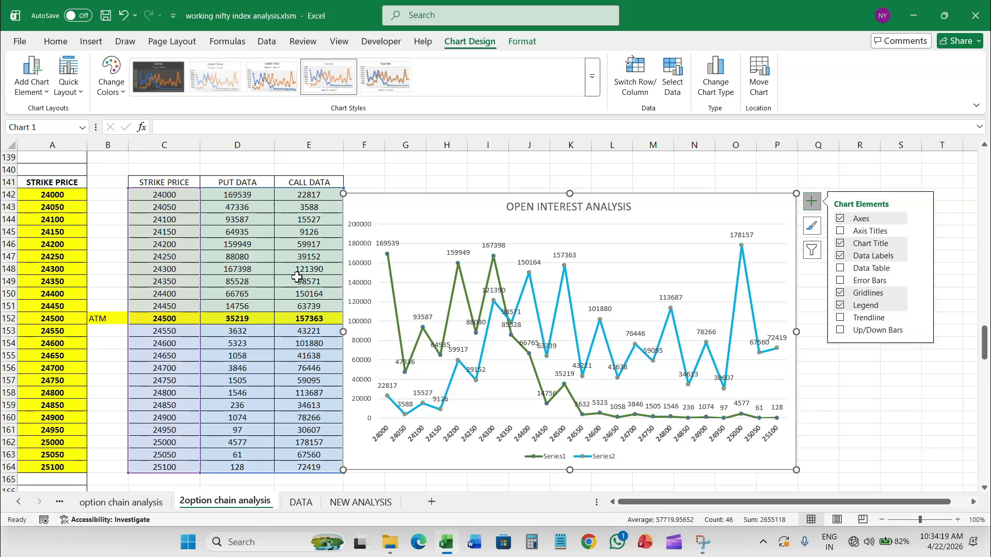
{"action": "scroll", "coordinate": [319, 313], "scroll_direction": "up", "scroll_amount": 1}
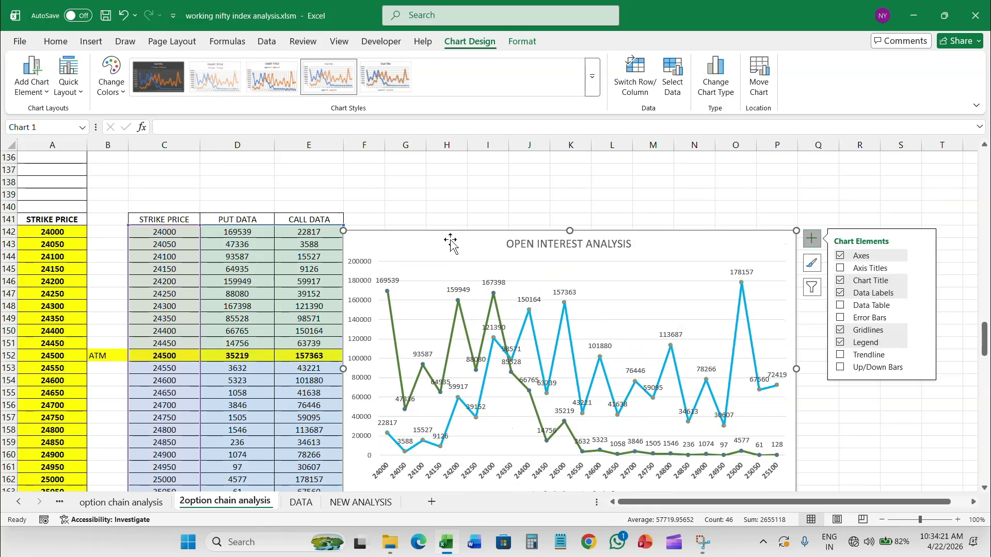
{"action": "left_click", "coordinate": [443, 215]}
{"action": "left_click", "coordinate": [442, 215]}
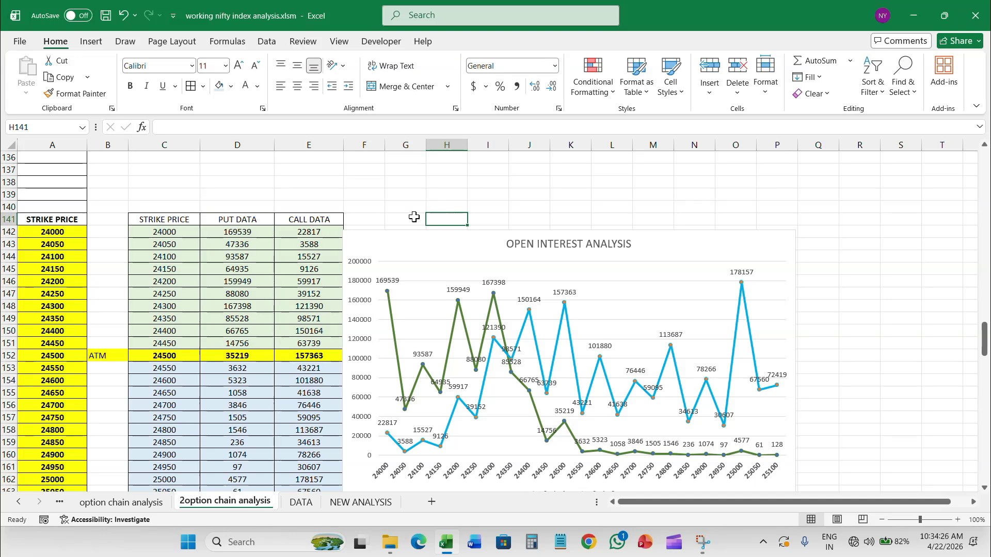
{"action": "scroll", "coordinate": [414, 227], "scroll_direction": "down", "scroll_amount": 3}
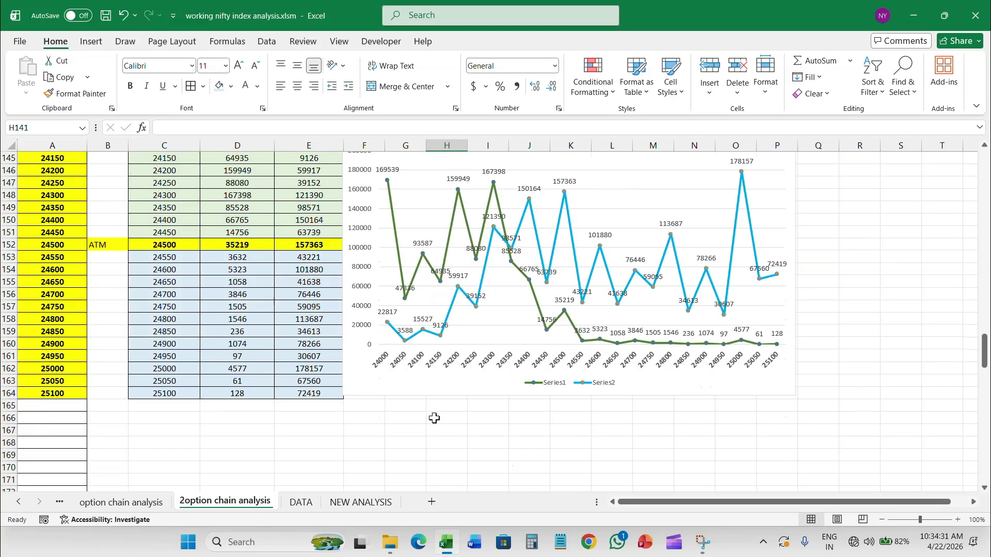
{"action": "scroll", "coordinate": [434, 418], "scroll_direction": "up", "scroll_amount": 1}
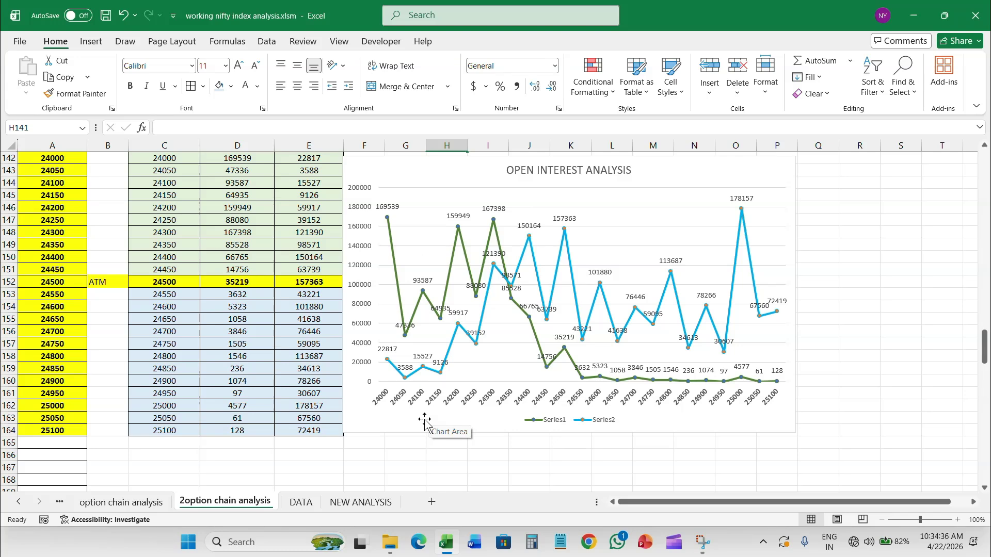
{"action": "scroll", "coordinate": [424, 422], "scroll_direction": "up", "scroll_amount": 1}
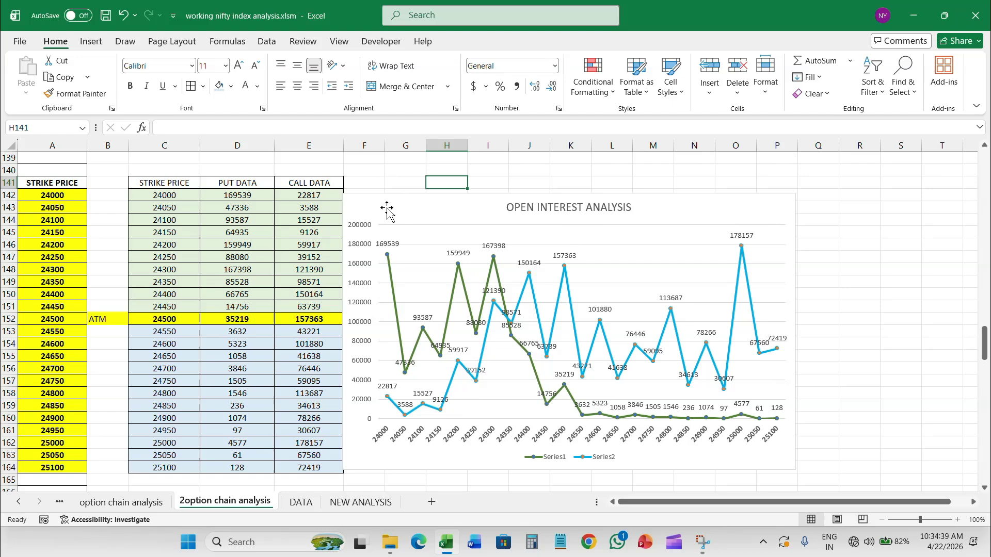
{"action": "mouse_move", "coordinate": [383, 210]}
{"action": "left_mouse_down"}
{"action": "mouse_move", "coordinate": [394, 204]}
{"action": "mouse_move", "coordinate": [381, 207]}
{"action": "left_mouse_up"}
Copy the open interest tables in A1:E164, from the empty cell above STRIKE PRICE 1 to the last ATM table row.
{"action": "scroll", "coordinate": [473, 379], "scroll_direction": "up", "scroll_amount": 20}
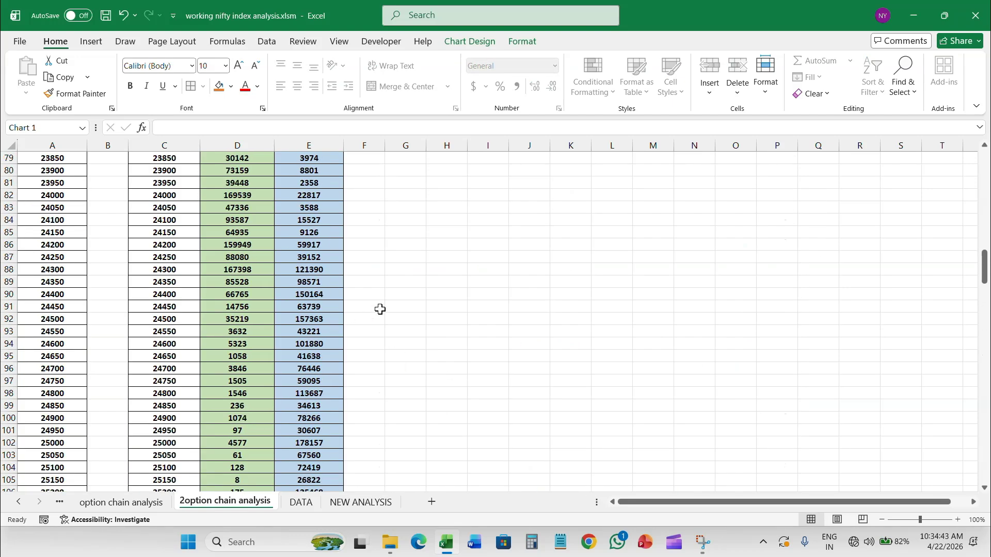
{"action": "left_click_drag", "start_coordinate": [985, 253], "coordinate": [965, 145]}
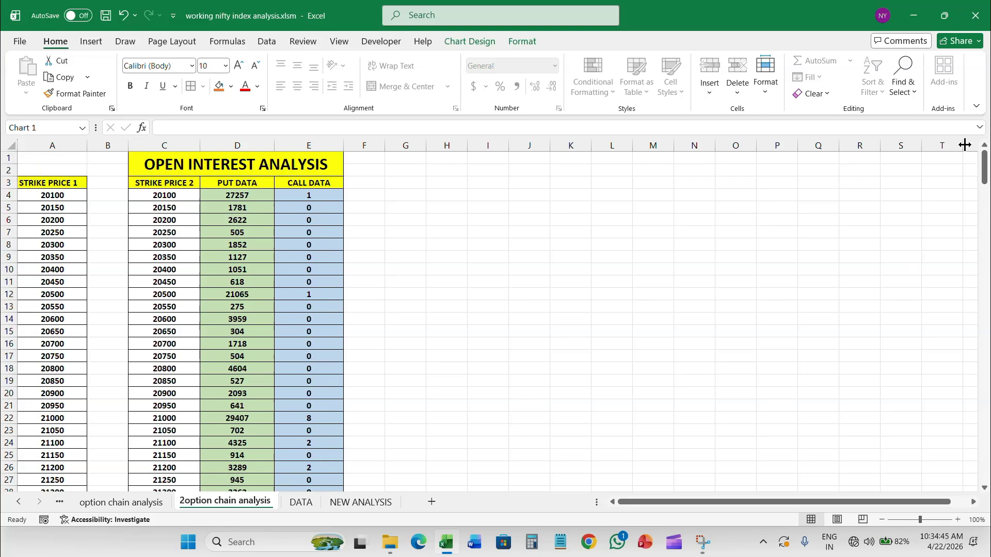
{"action": "left_click", "coordinate": [68, 157]}
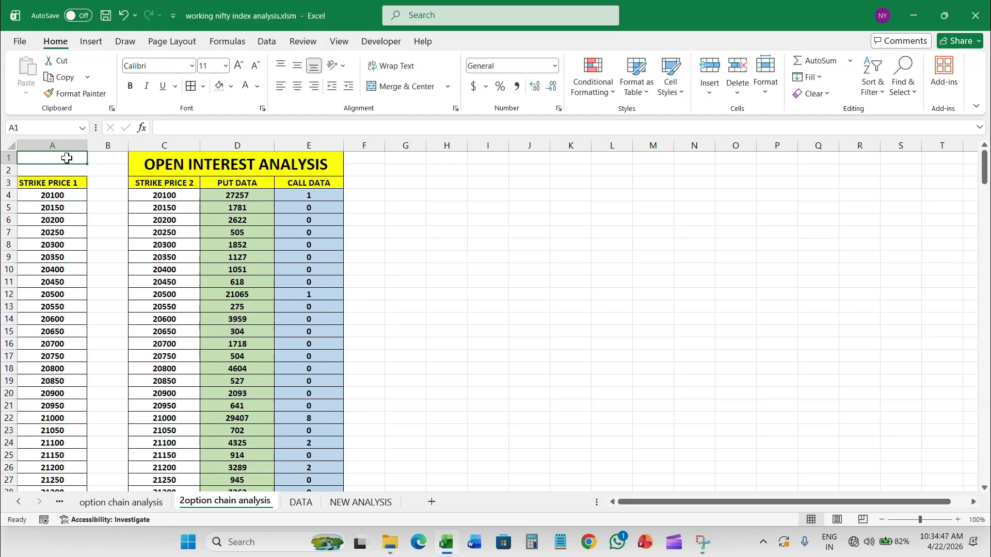
{"action": "left_click_drag", "start_coordinate": [68, 158], "coordinate": [315, 382]}
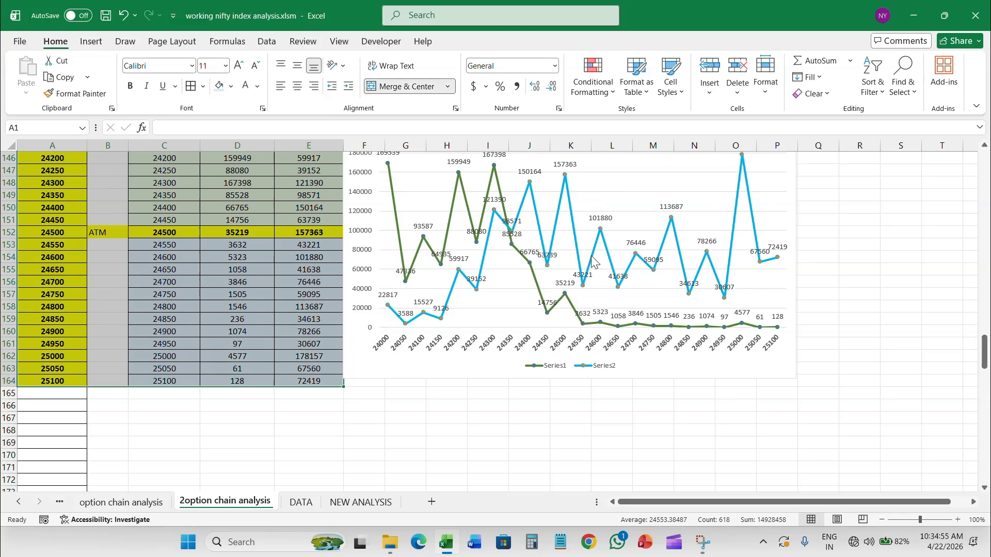
{"action": "mouse_move", "coordinate": [592, 262]}
{"action": "key", "text": "ctrl+c"}
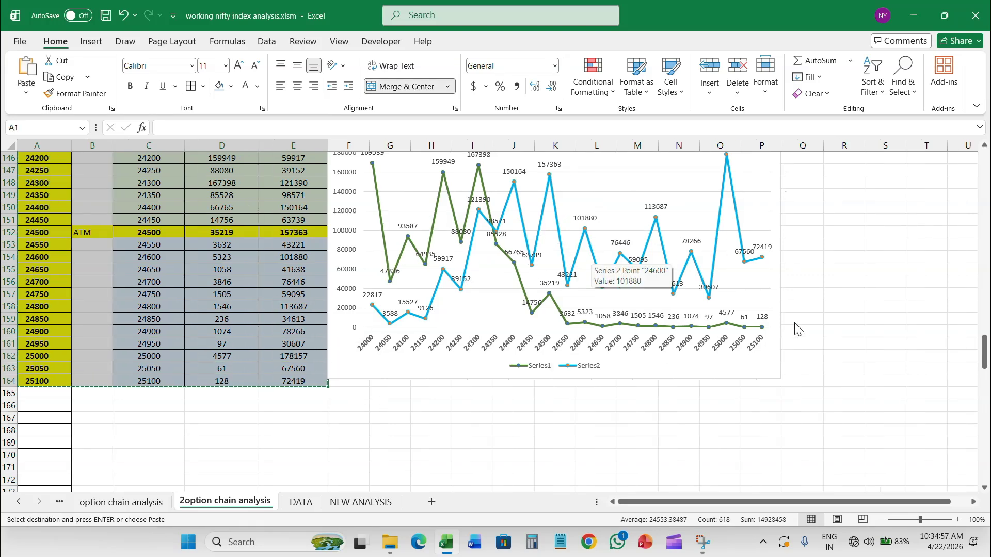
Paste the copied open interest tables into the empty area of the same sheet starting at cell AC1.
{"action": "scroll", "coordinate": [877, 325], "scroll_direction": "right", "scroll_amount": 3}
{"action": "scroll", "coordinate": [808, 325], "scroll_direction": "right", "scroll_amount": 6}
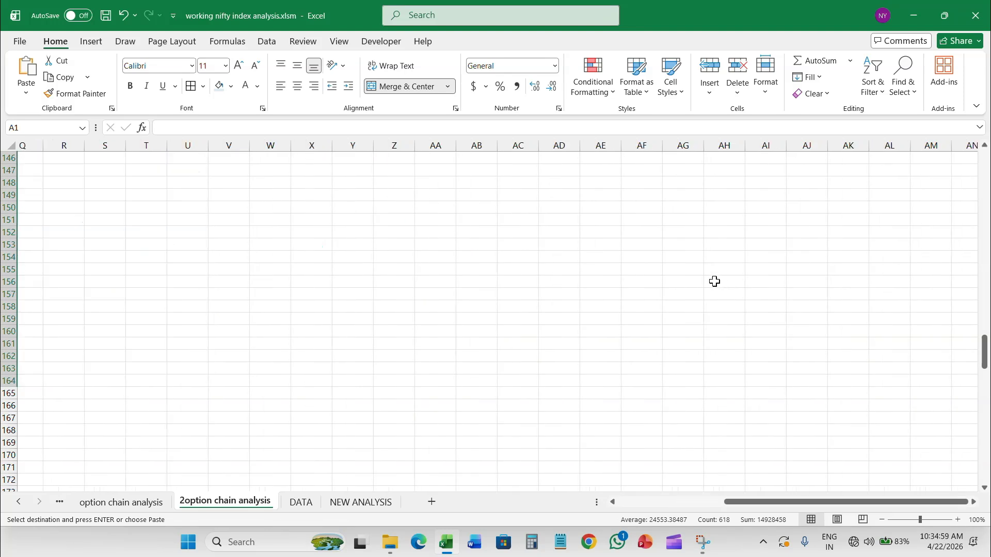
{"action": "left_click", "coordinate": [373, 166]}
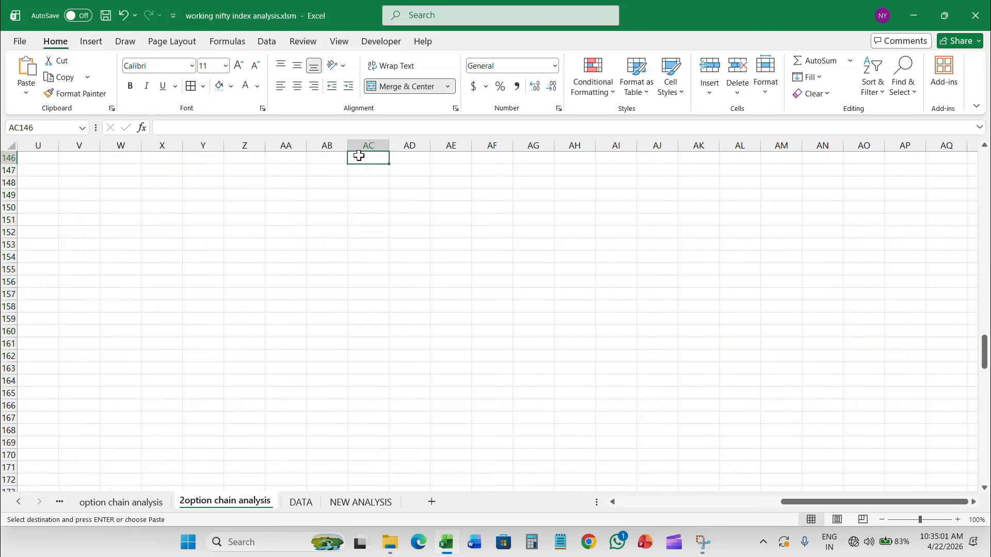
{"action": "scroll", "coordinate": [449, 281], "scroll_direction": "up", "scroll_amount": 14}
{"action": "left_click_drag", "start_coordinate": [985, 298], "coordinate": [984, 165]}
{"action": "left_click", "coordinate": [360, 148]}
{"action": "left_click", "coordinate": [365, 161]}
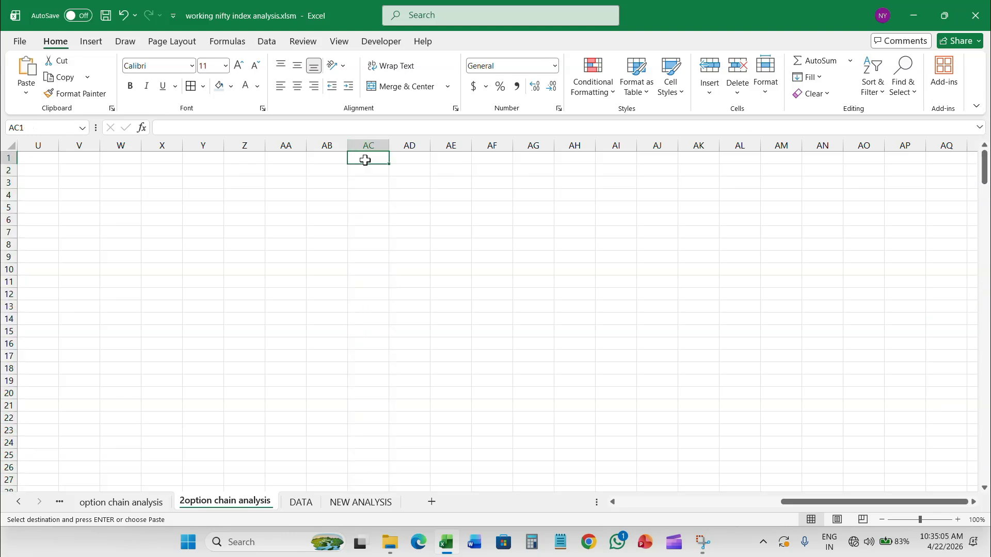
{"action": "key", "text": "ctrl+v"}
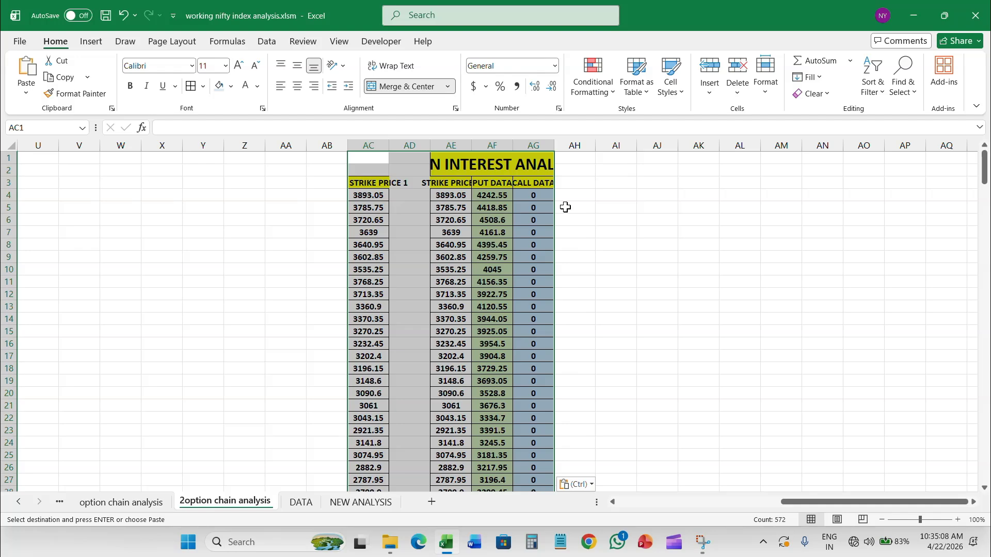
Replace the merged title in AE1 of the pasted table with PRICE ANALYSIS.
{"action": "left_click", "coordinate": [524, 167]}
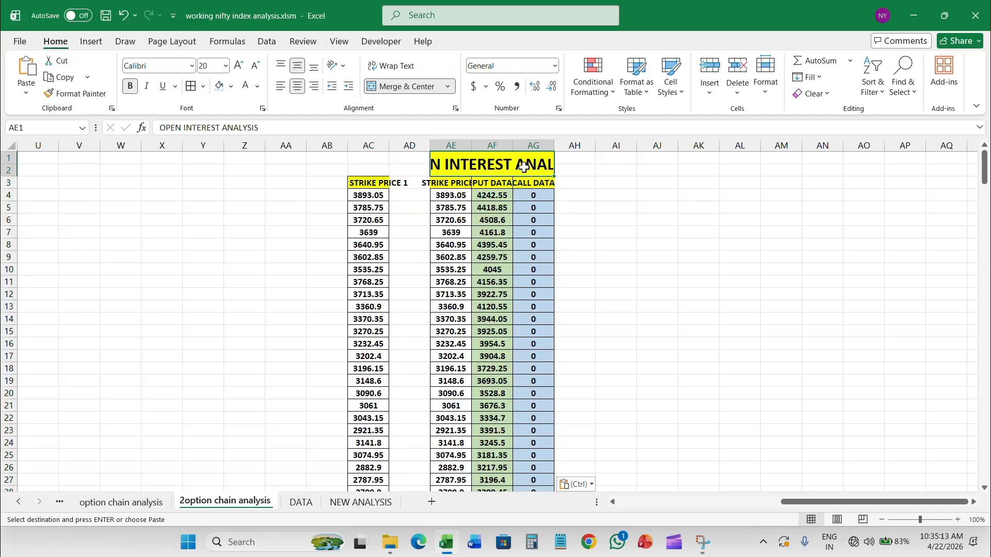
{"action": "type", "text": "PRICE ANAL"}
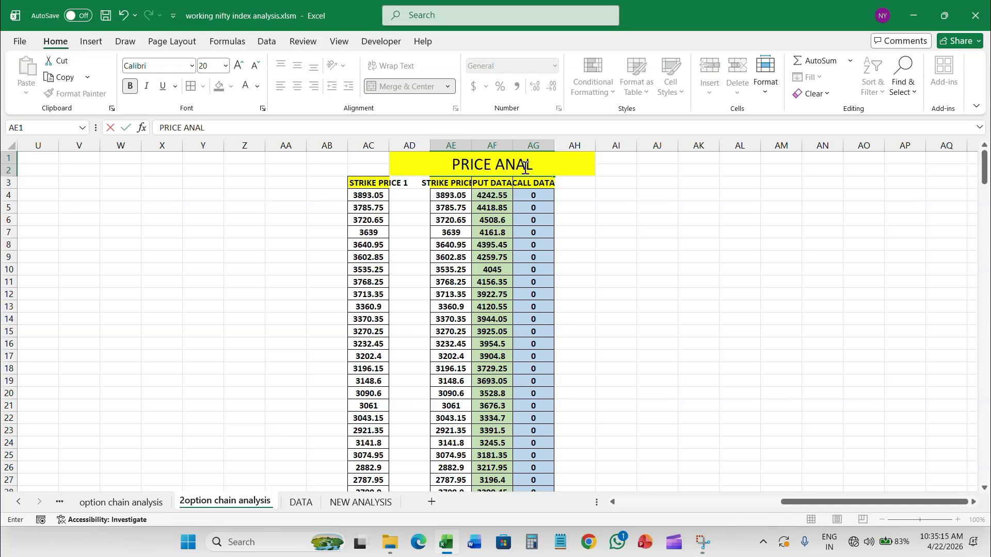
{"action": "type", "text": "YSIS"}
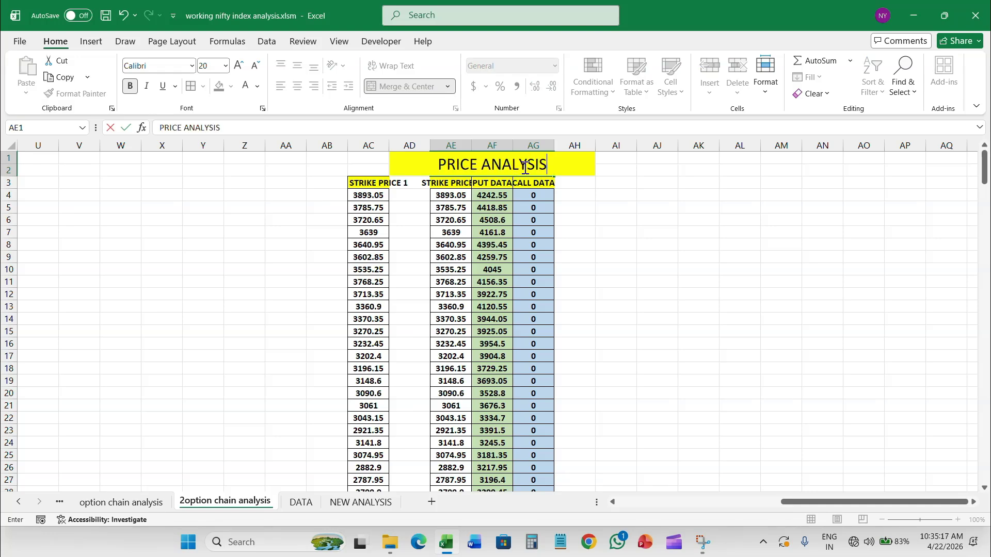
{"action": "key", "text": "Return"}
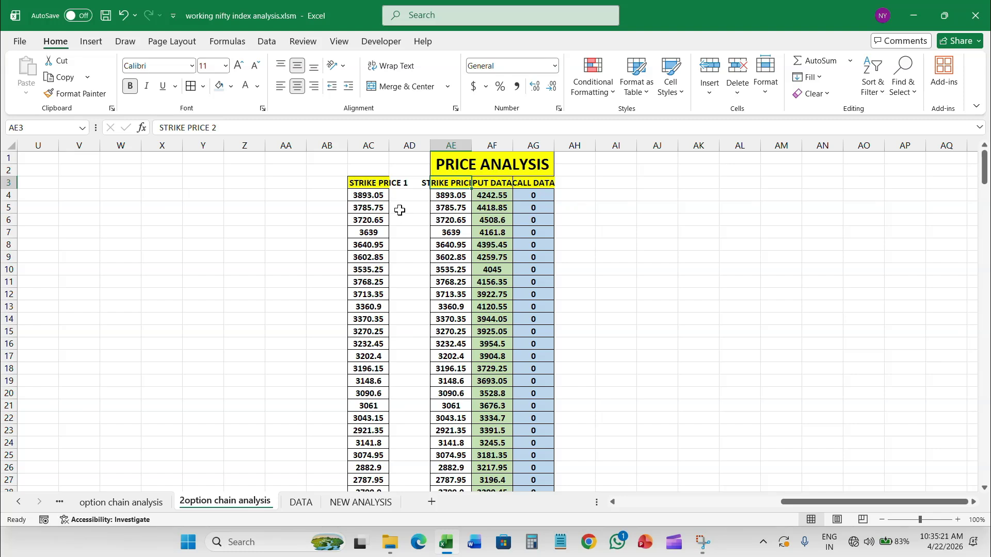
Link the first STRIKE PRICE 1 cell of the price analysis table, AC4, to the open interest strike price with =$A4.
{"action": "left_click", "coordinate": [373, 197]}
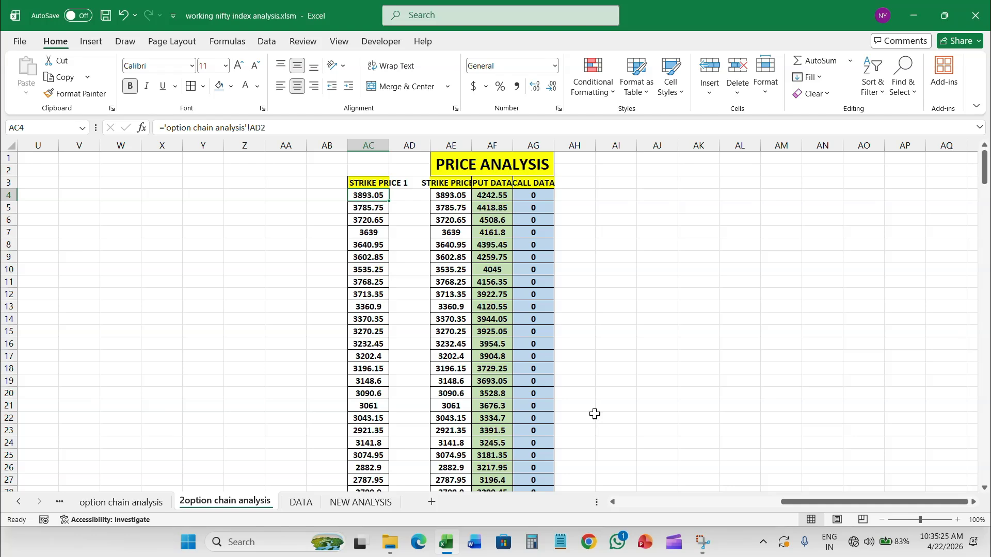
{"action": "left_click", "coordinate": [120, 502]}
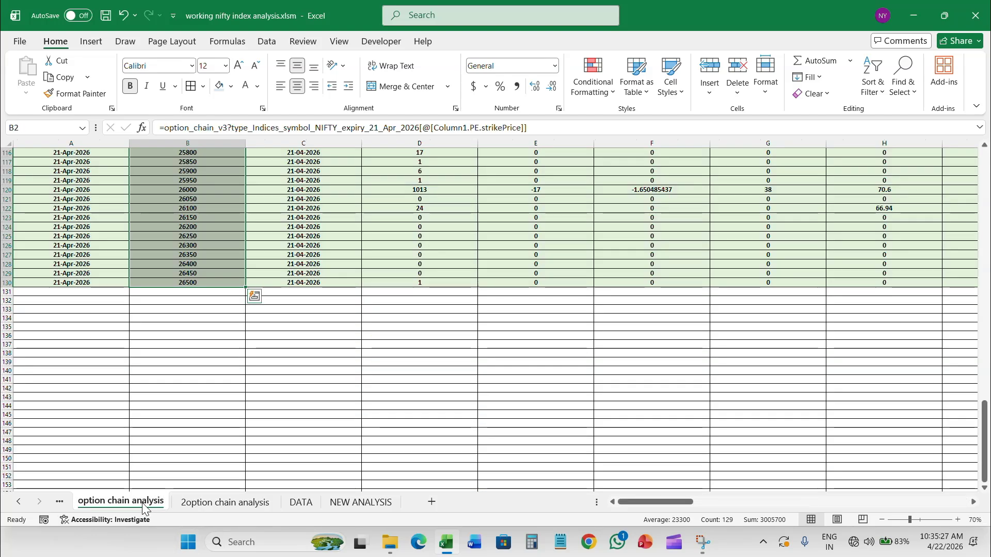
{"action": "left_click", "coordinate": [356, 503]}
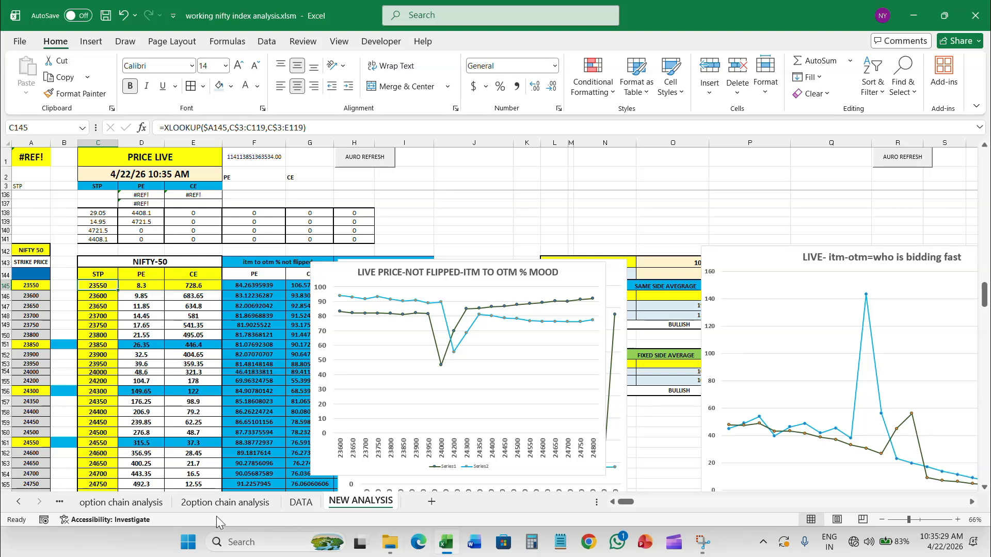
{"action": "left_click", "coordinate": [222, 503]}
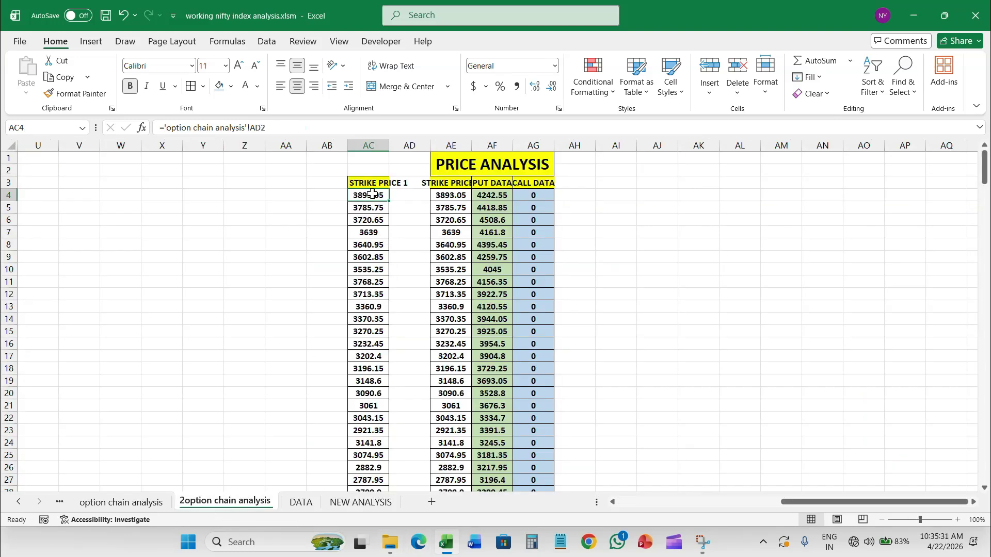
{"action": "type", "text": "="}
{"action": "left_click_drag", "start_coordinate": [803, 503], "coordinate": [638, 504]}
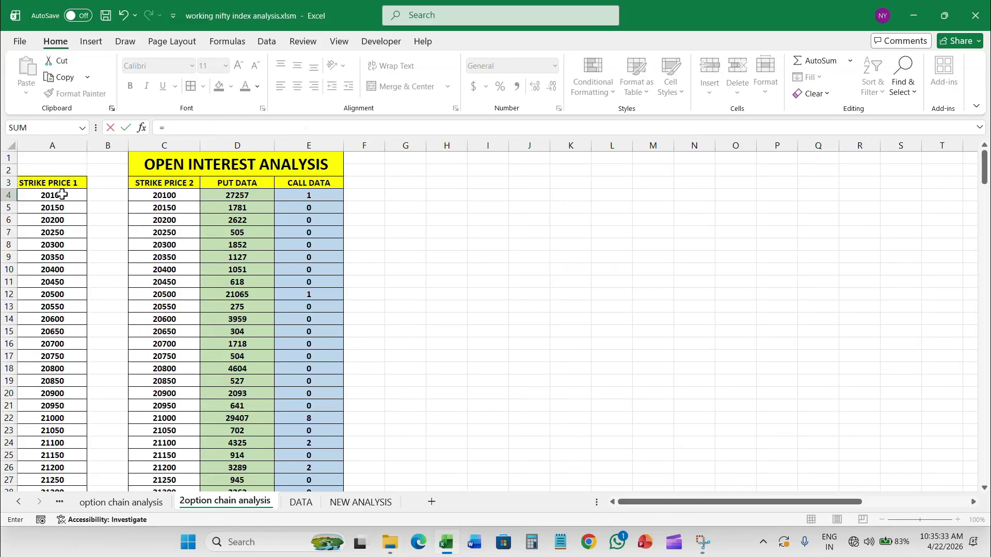
{"action": "left_click", "coordinate": [62, 194]}
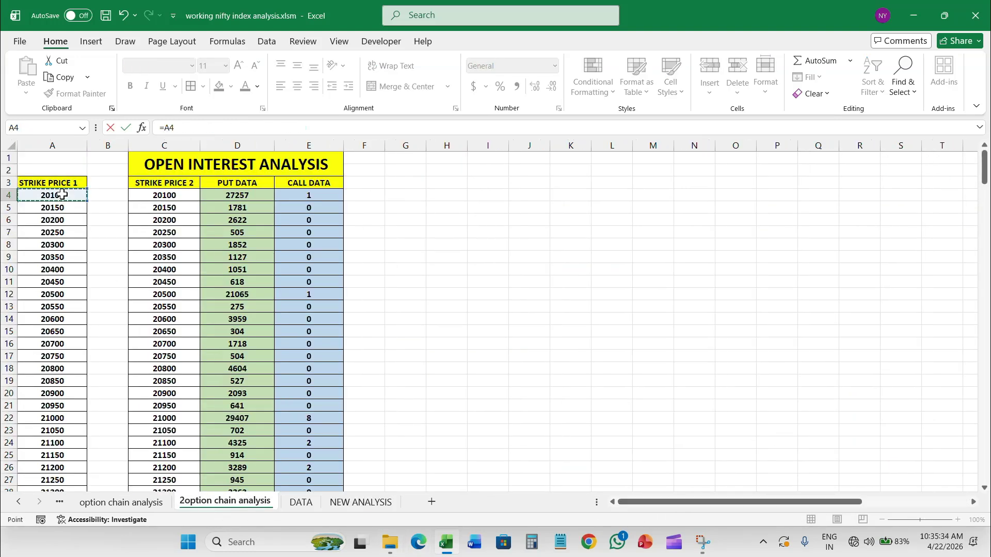
{"action": "left_click", "coordinate": [165, 129]}
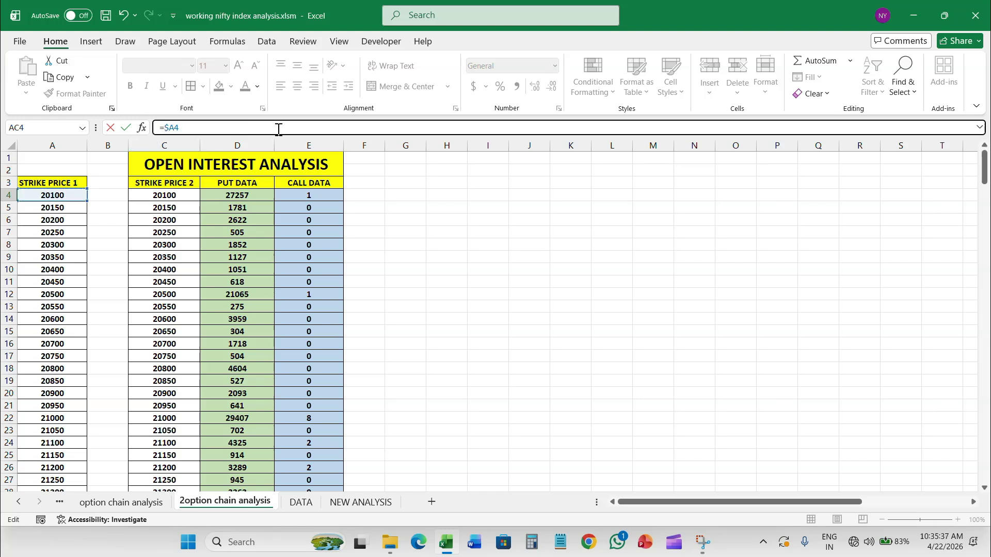
{"action": "type", "text": "$"}
{"action": "key", "text": "Return"}
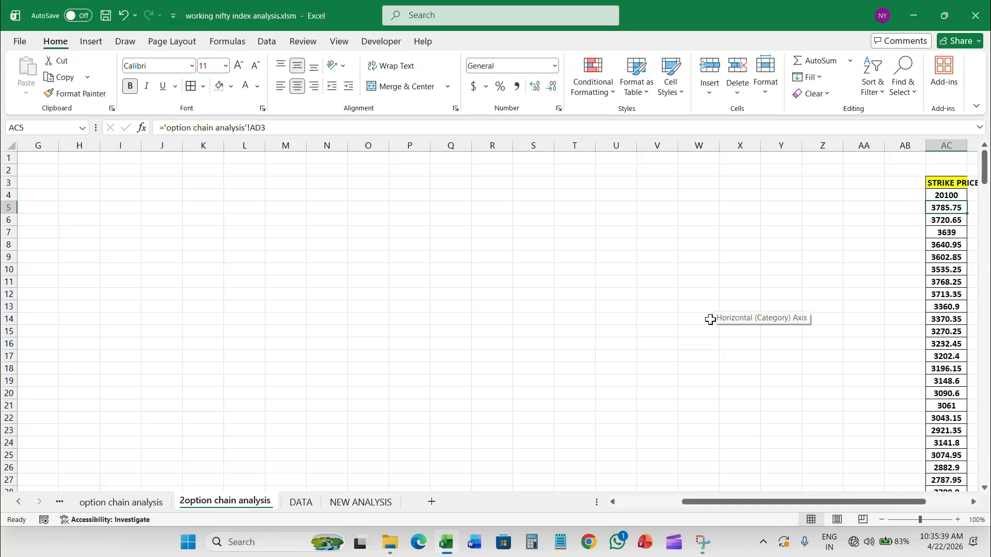
{"action": "scroll", "coordinate": [823, 317], "scroll_direction": "right", "scroll_amount": 3}
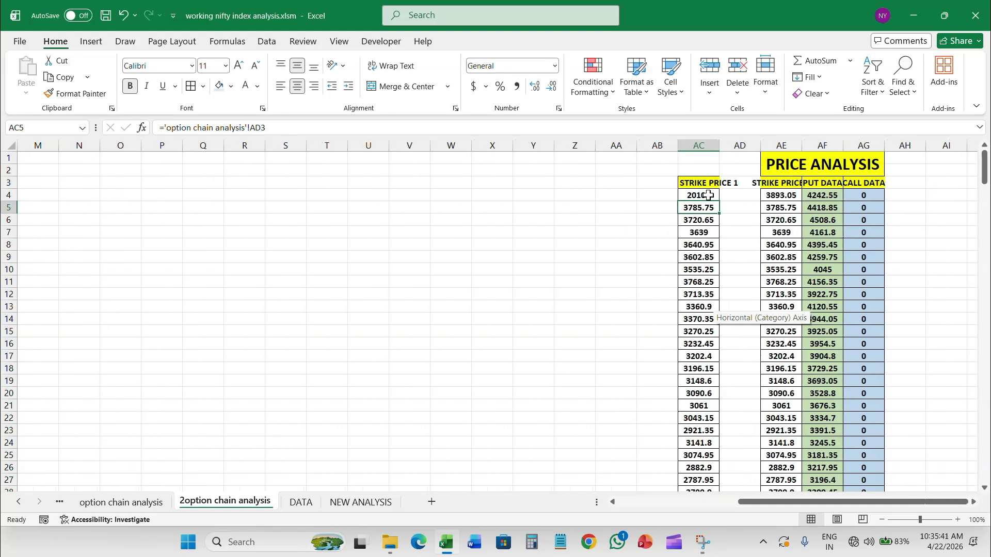
{"action": "left_click", "coordinate": [708, 196]}
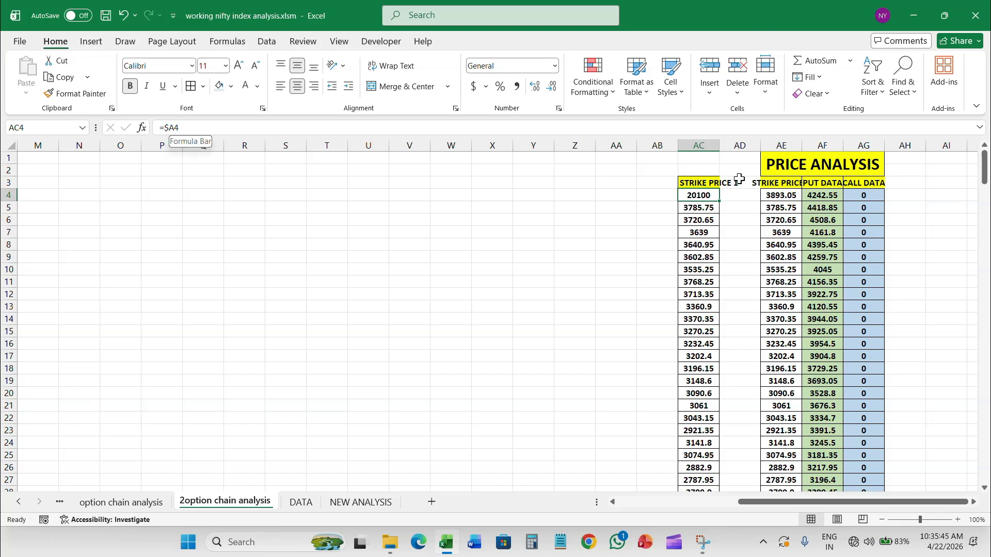
Link the first STRIKE PRICE 2 cell, AE4, of the price analysis table to AC4.
{"action": "left_click", "coordinate": [783, 196]}
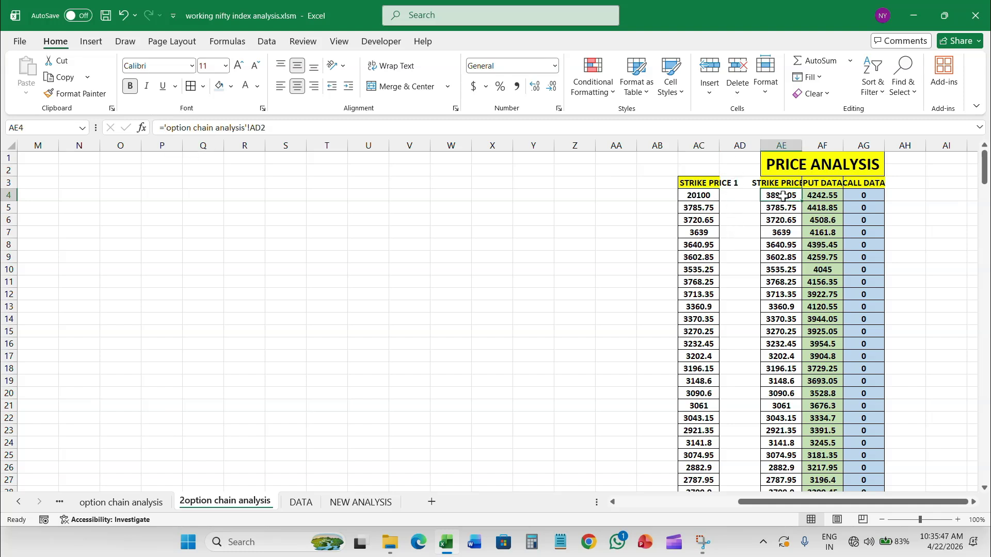
{"action": "double_click", "coordinate": [783, 196]}
{"action": "type", "text": "="}
{"action": "left_click", "coordinate": [696, 195]}
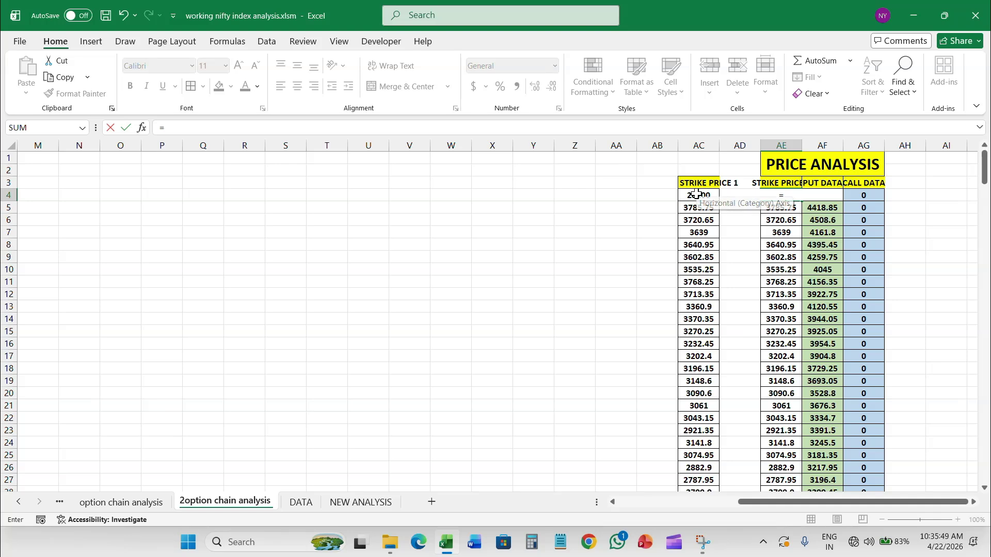
{"action": "key", "text": "Return"}
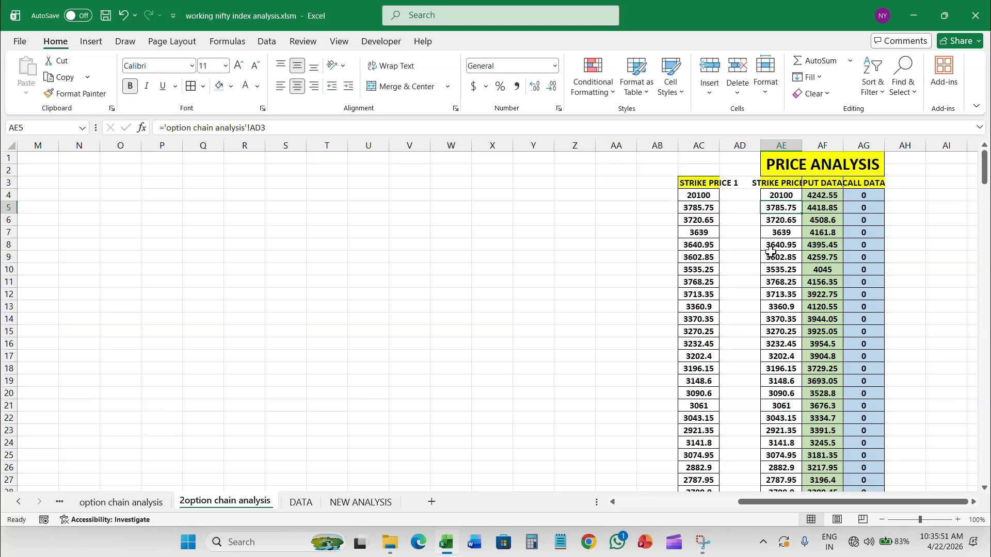
Link the first PUT DATA cell, AF4, to the PE lastPrice value in I2 of the option chain analysis sheet.
{"action": "scroll", "coordinate": [771, 251], "scroll_direction": "right", "scroll_amount": 2}
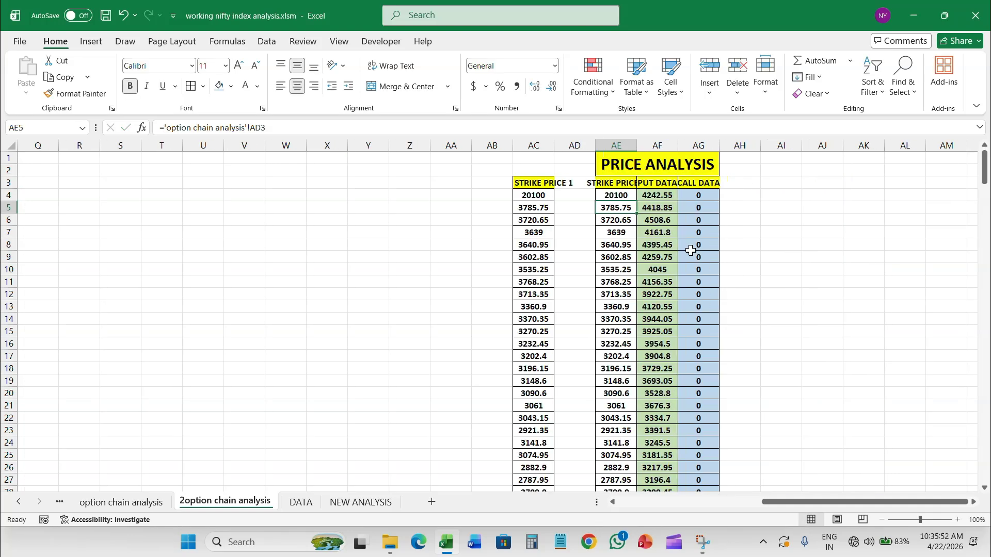
{"action": "left_click", "coordinate": [666, 197]}
{"action": "type", "text": "="}
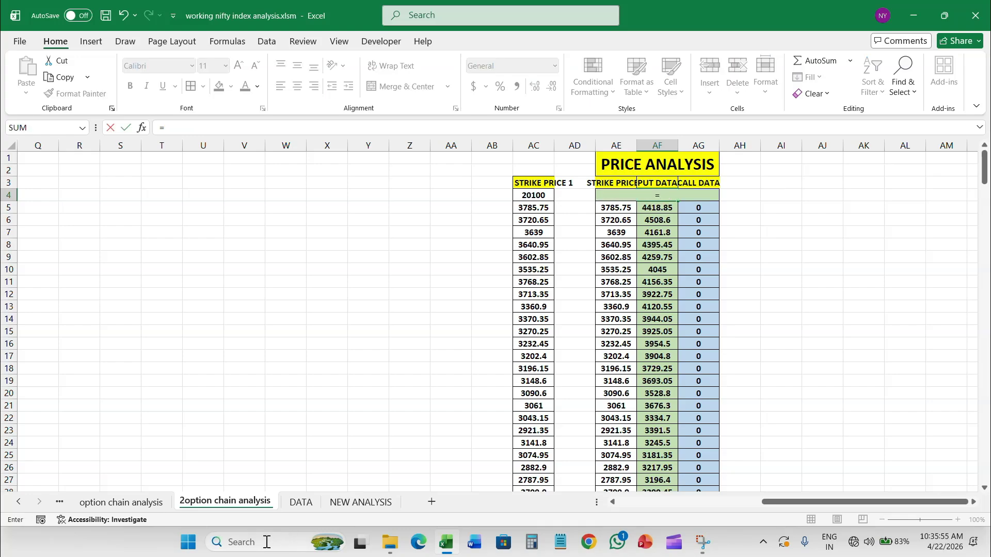
{"action": "left_click", "coordinate": [135, 503]}
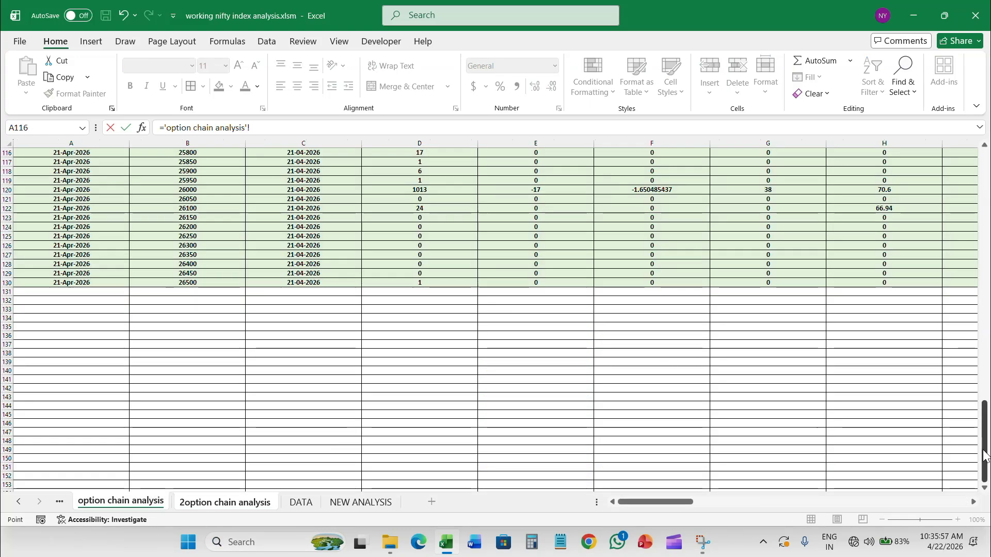
{"action": "left_click_drag", "start_coordinate": [984, 444], "coordinate": [984, 191]}
{"action": "scroll", "coordinate": [690, 280], "scroll_direction": "right", "scroll_amount": 4}
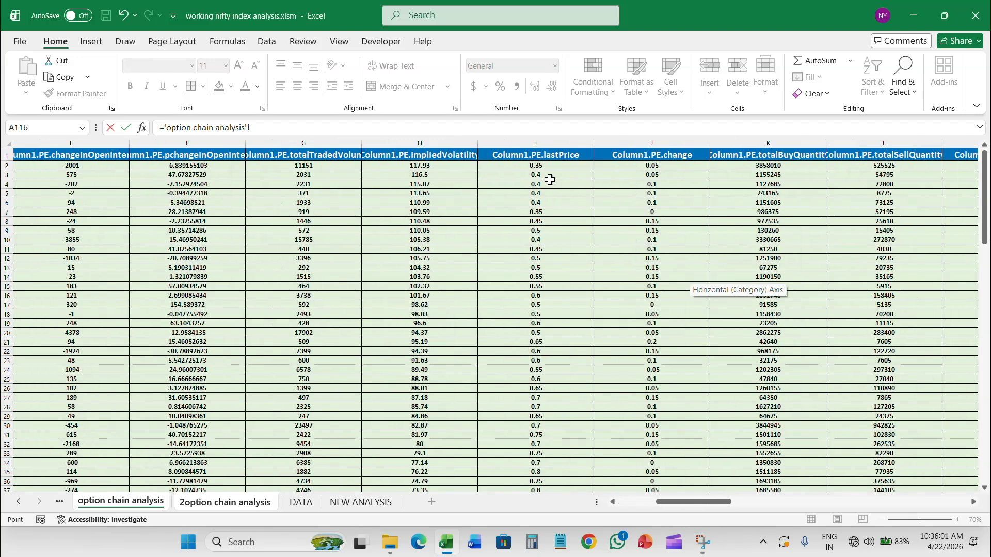
{"action": "left_click", "coordinate": [559, 166]}
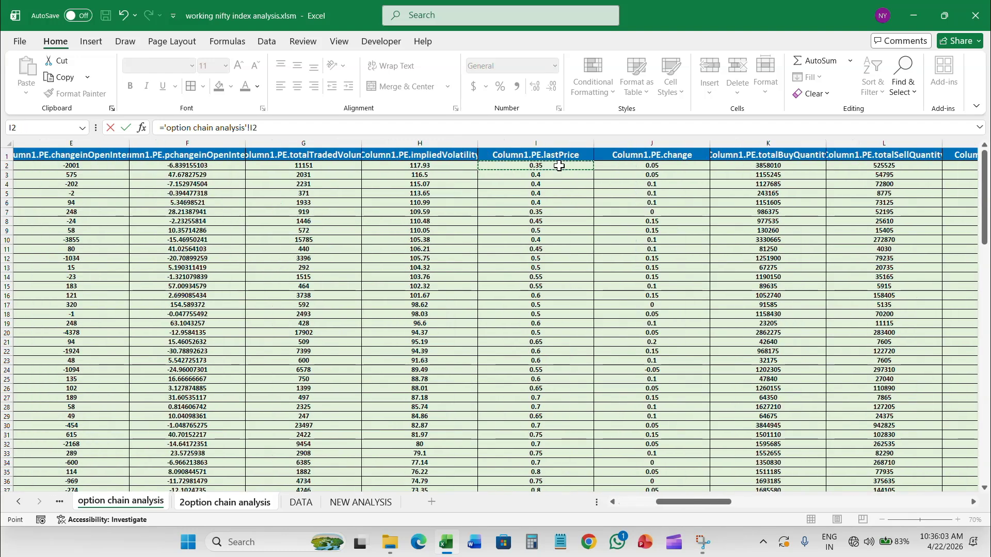
{"action": "key", "text": "Return"}
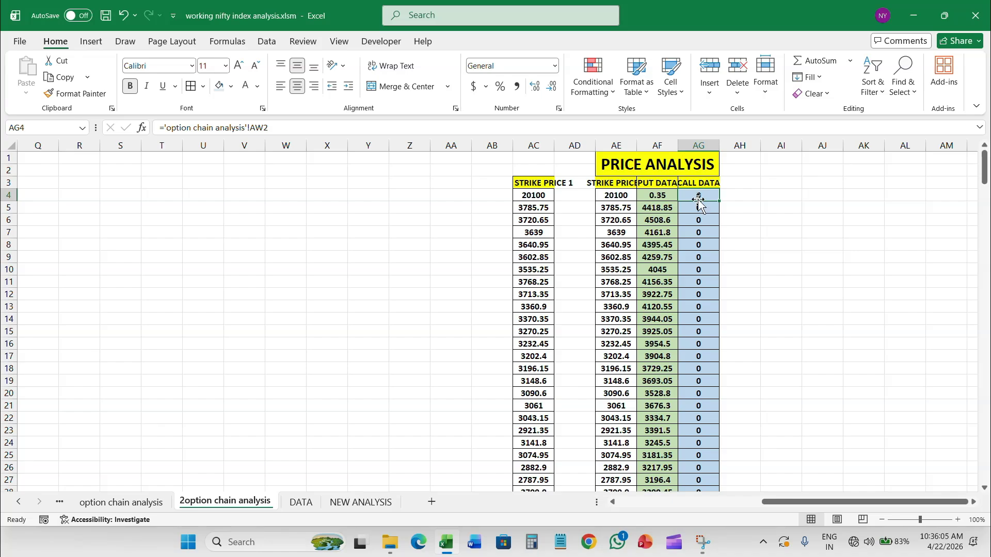
Link the first CALL DATA cell, AG4, to the CE lastPrice value in Z2 of the option chain analysis sheet.
{"action": "type", "text": "="}
{"action": "left_click", "coordinate": [121, 502]}
{"action": "scroll", "coordinate": [644, 331], "scroll_direction": "right", "scroll_amount": 3}
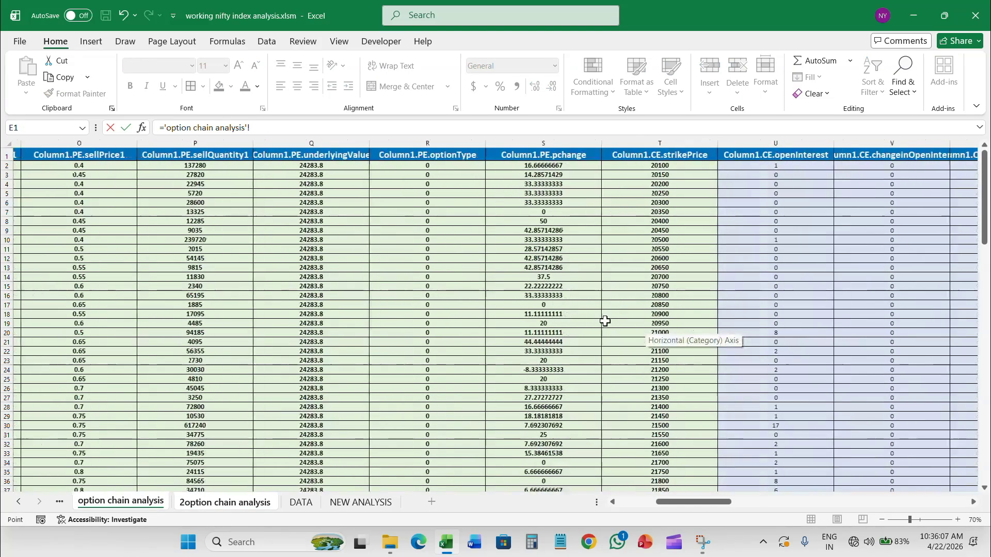
{"action": "scroll", "coordinate": [605, 321], "scroll_direction": "right", "scroll_amount": 5}
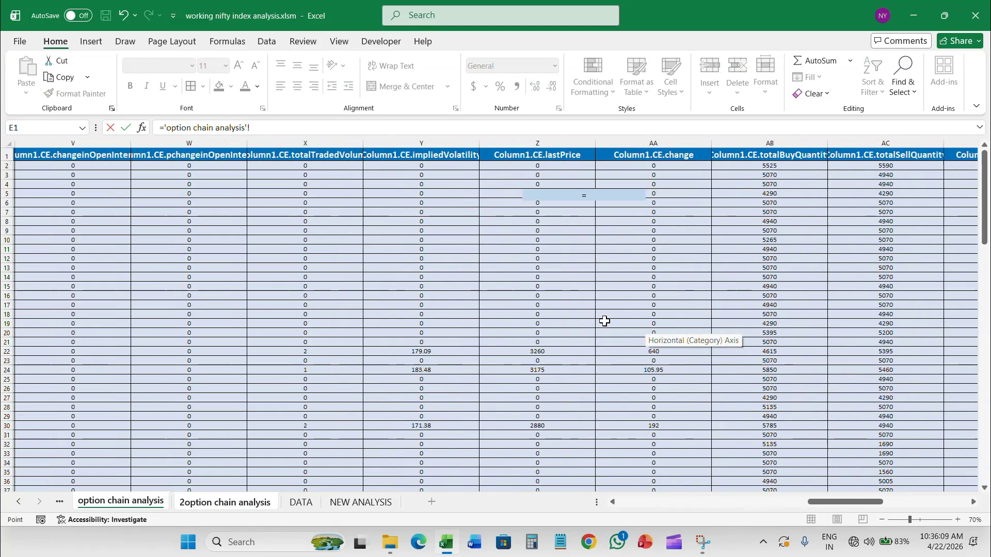
{"action": "left_click", "coordinate": [566, 165]}
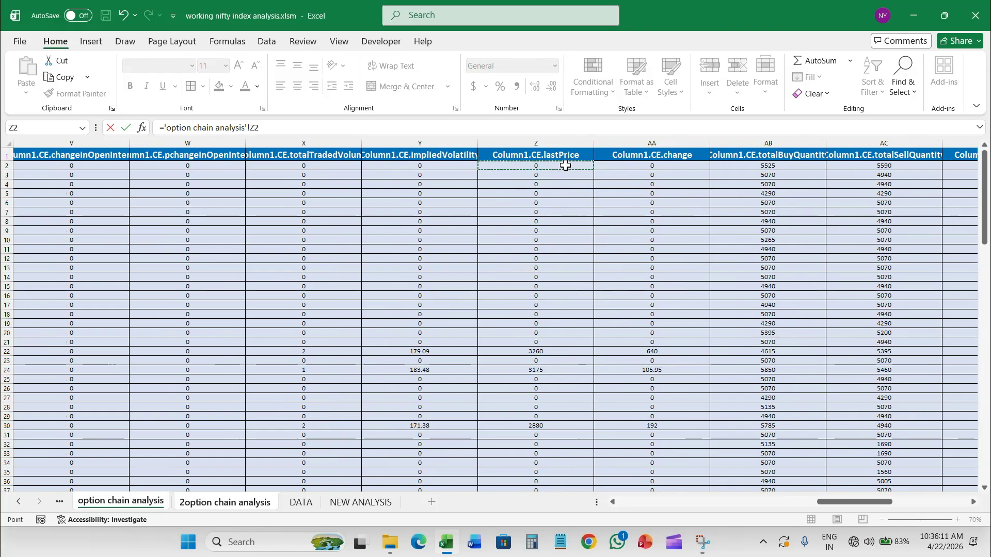
{"action": "key", "text": "Return"}
Fill the formulas in AE4:AG4 and the strike price formula in AC4 down to row 132.
{"action": "left_click", "coordinate": [618, 196]}
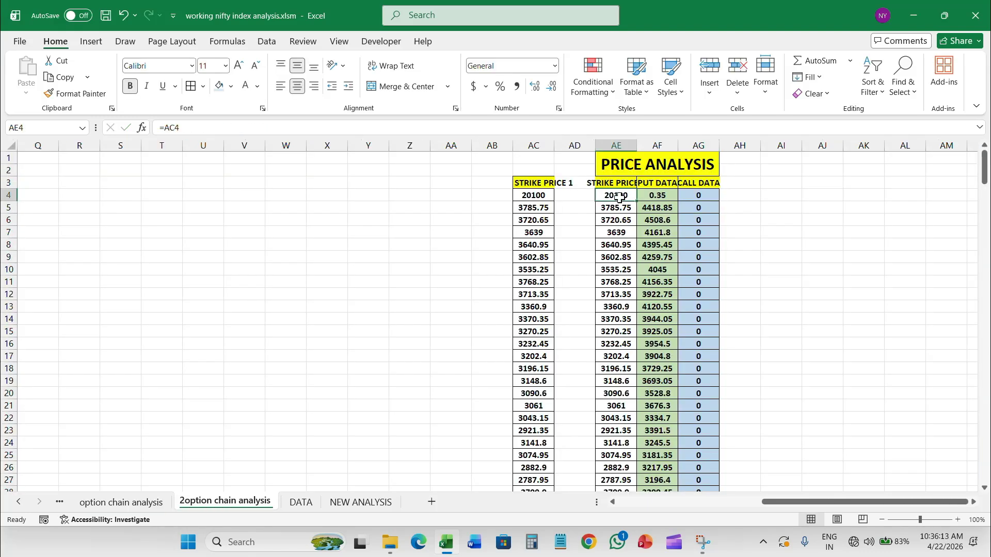
{"action": "left_click_drag", "start_coordinate": [619, 196], "coordinate": [713, 197]}
{"action": "double_click", "coordinate": [720, 200]}
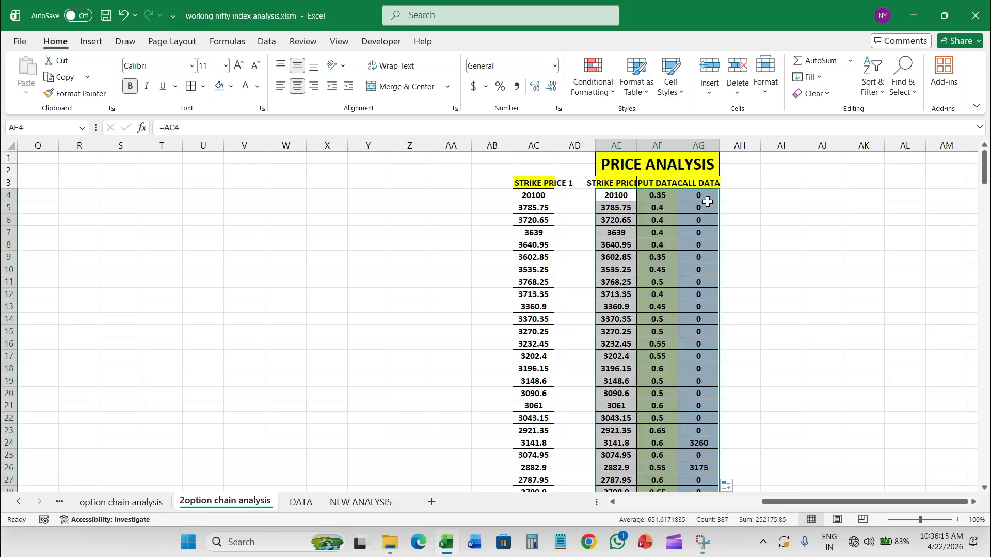
{"action": "left_click", "coordinate": [543, 196]}
{"action": "left_click_drag", "start_coordinate": [555, 203], "coordinate": [545, 477]}
{"action": "scroll", "coordinate": [666, 325], "scroll_direction": "down", "scroll_amount": 12}
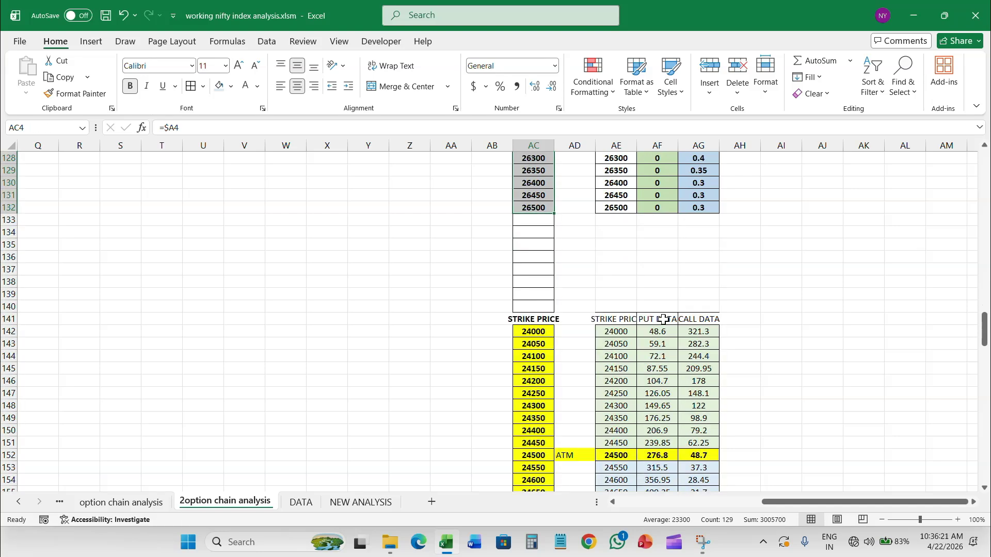
Merge and center AE140:AG140 above the ATM table and title it PRICE ANALYSIS.
{"action": "scroll", "coordinate": [620, 304], "scroll_direction": "right", "scroll_amount": 1}
{"action": "scroll", "coordinate": [537, 281], "scroll_direction": "up", "scroll_amount": 3}
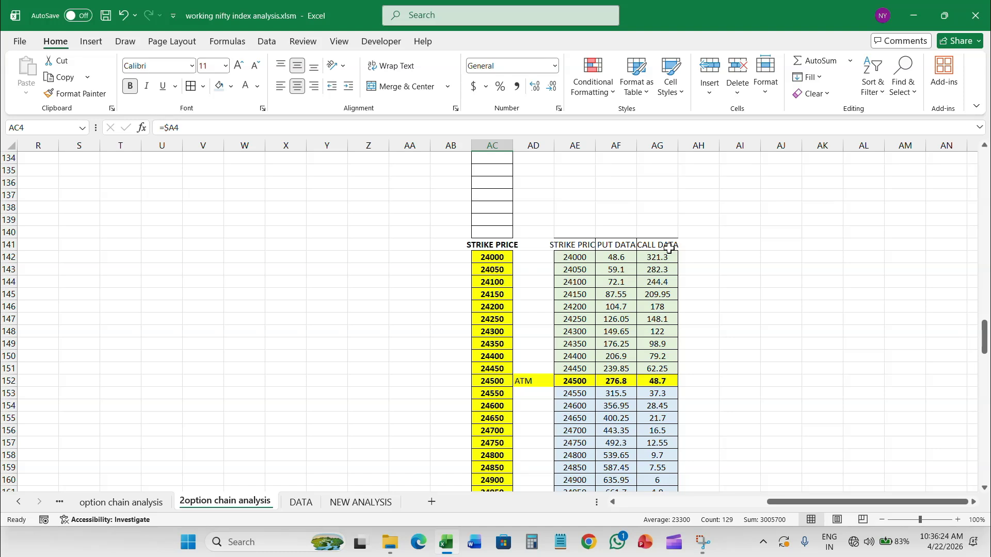
{"action": "left_click_drag", "start_coordinate": [574, 232], "coordinate": [667, 232]}
{"action": "left_click", "coordinate": [400, 86]}
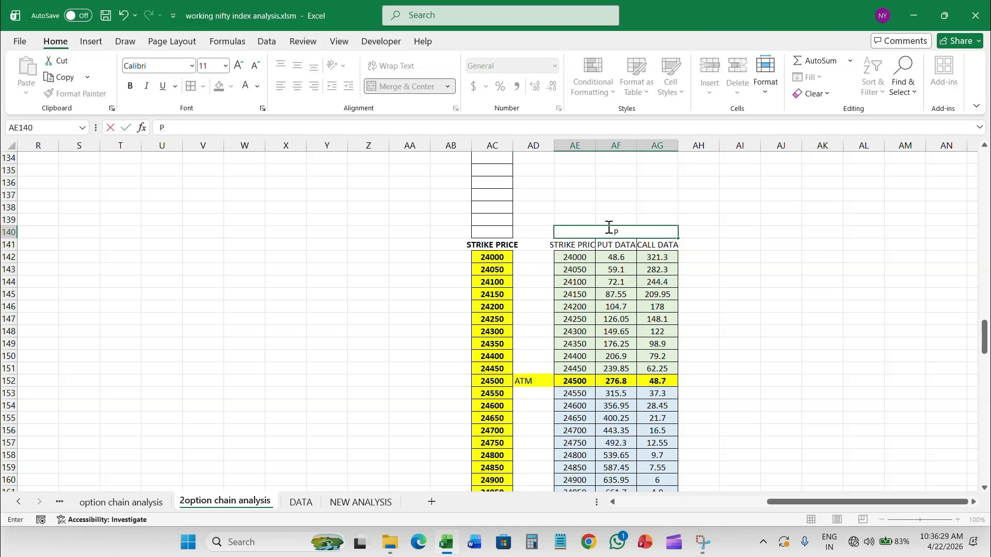
{"action": "type", "text": "RICE ANALYSIS"}
{"action": "left_click", "coordinate": [743, 357]}
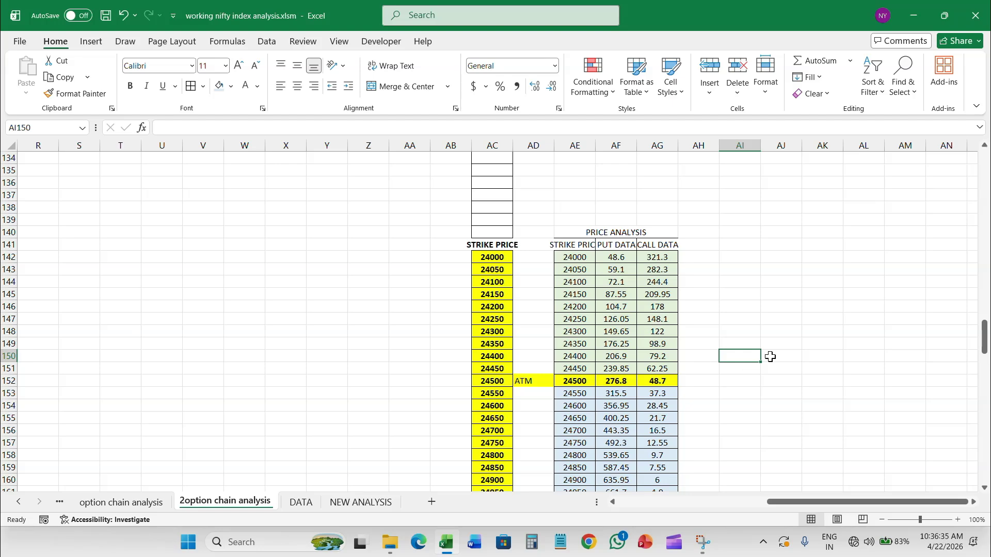
Insert a 2-D line chart with markers from the put and call prices in AF142:AG164 and move it over columns AE to AK.
{"action": "scroll", "coordinate": [720, 357], "scroll_direction": "down", "scroll_amount": 3}
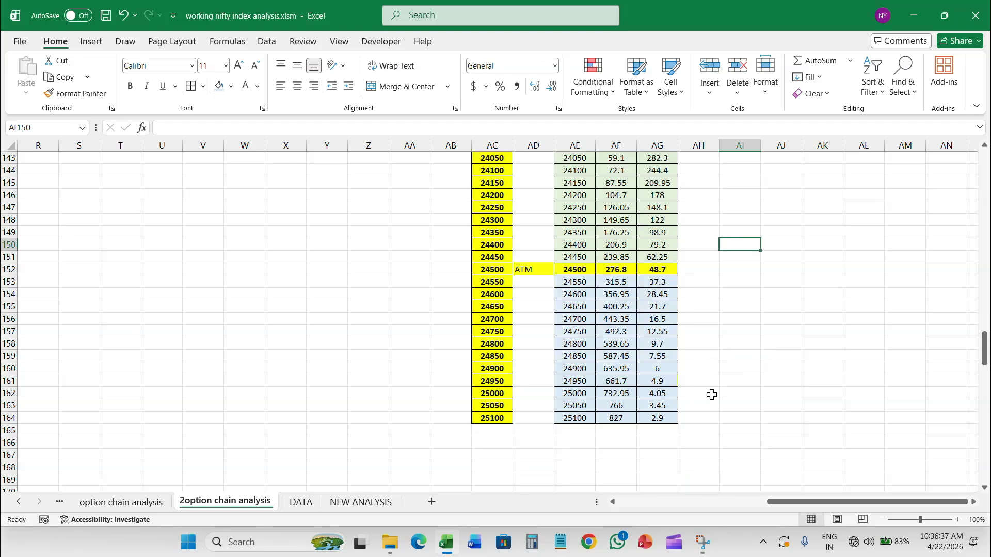
{"action": "scroll", "coordinate": [711, 393], "scroll_direction": "up", "scroll_amount": 1}
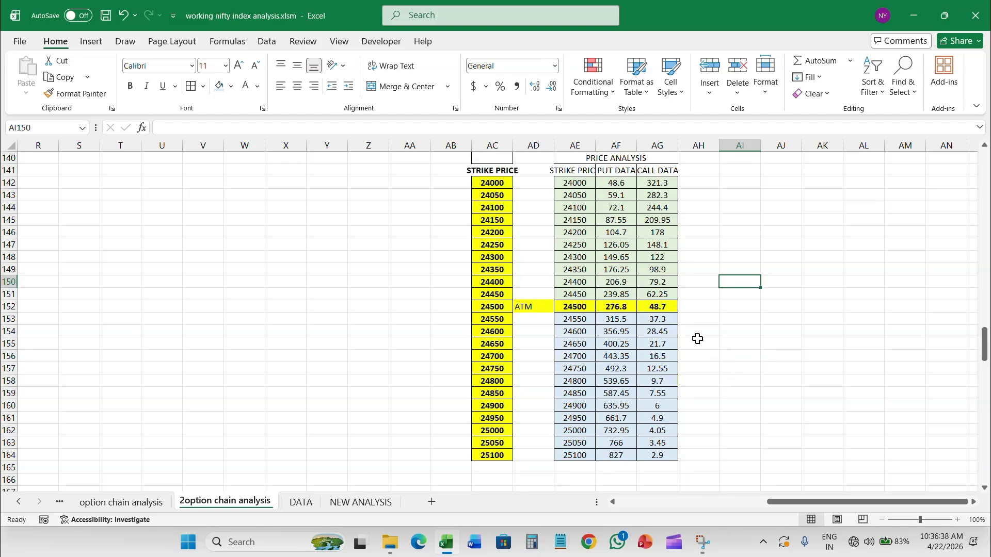
{"action": "scroll", "coordinate": [671, 362], "scroll_direction": "up", "scroll_amount": 2}
{"action": "scroll", "coordinate": [664, 325], "scroll_direction": "down", "scroll_amount": 2}
{"action": "scroll", "coordinate": [645, 322], "scroll_direction": "up", "scroll_amount": 2}
{"action": "left_click_drag", "start_coordinate": [616, 257], "coordinate": [657, 479]}
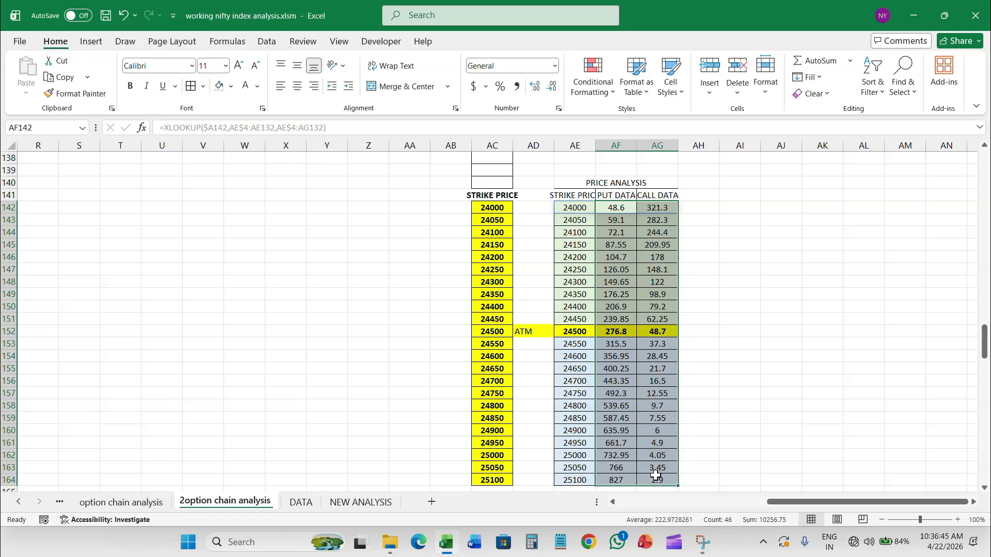
{"action": "left_click", "coordinate": [98, 45]}
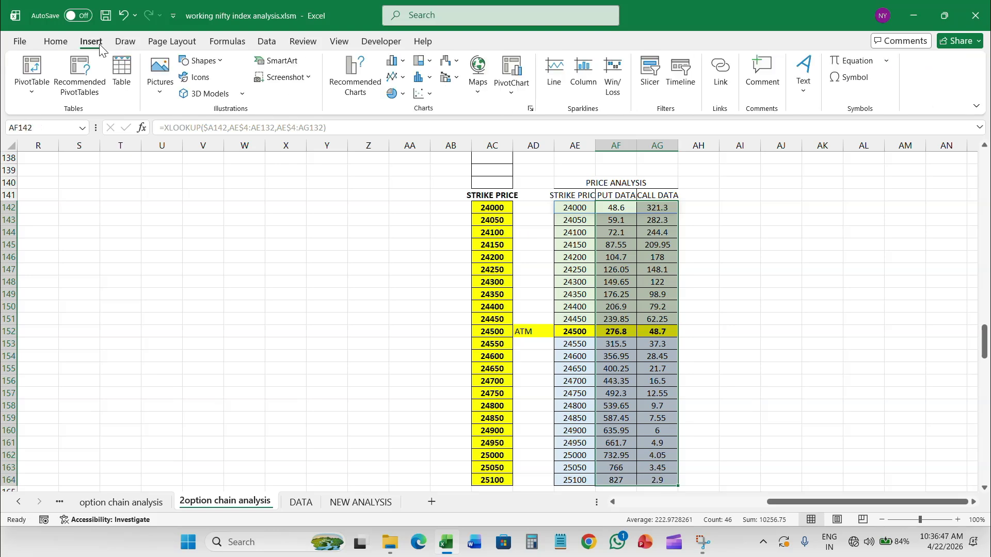
{"action": "left_click", "coordinate": [397, 77]}
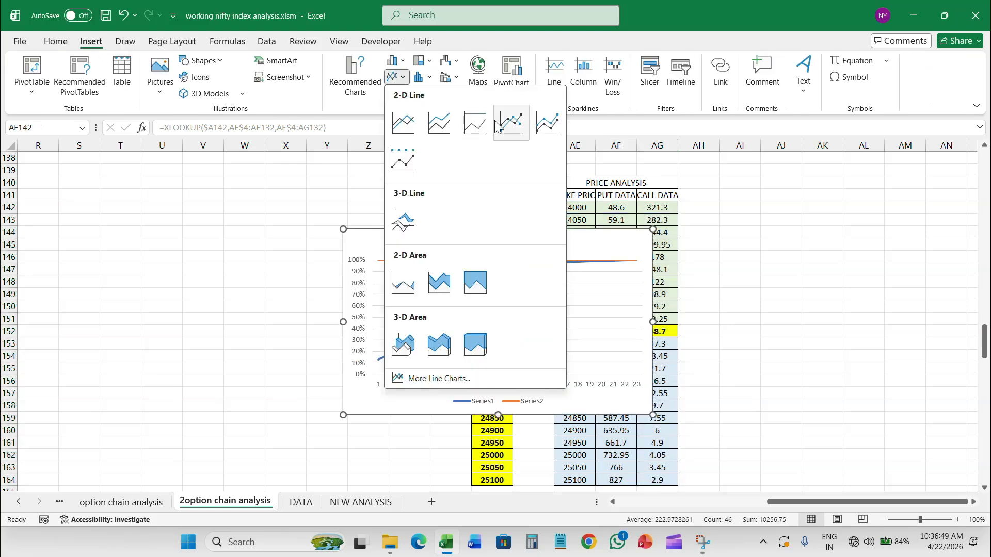
{"action": "left_click", "coordinate": [495, 126]}
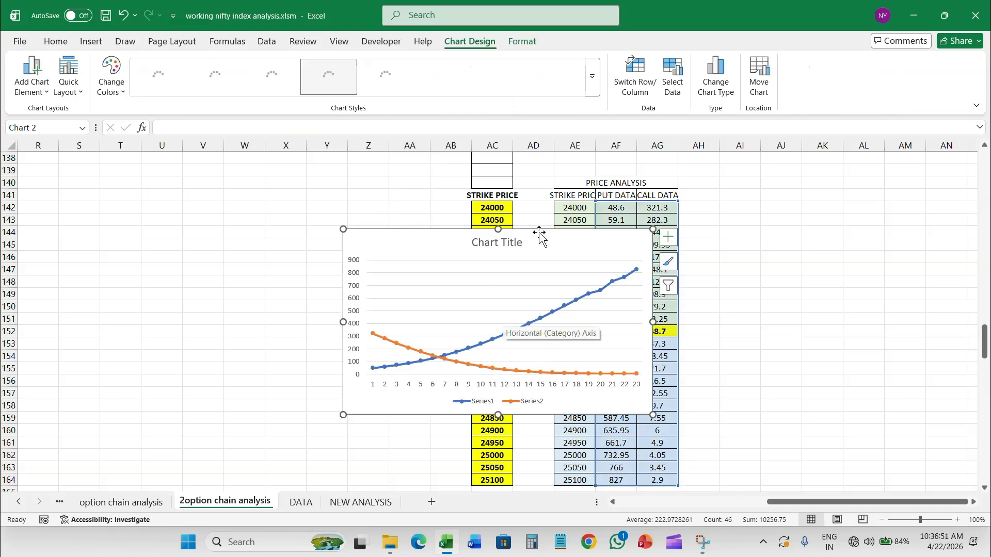
{"action": "left_click_drag", "start_coordinate": [539, 237], "coordinate": [739, 240]}
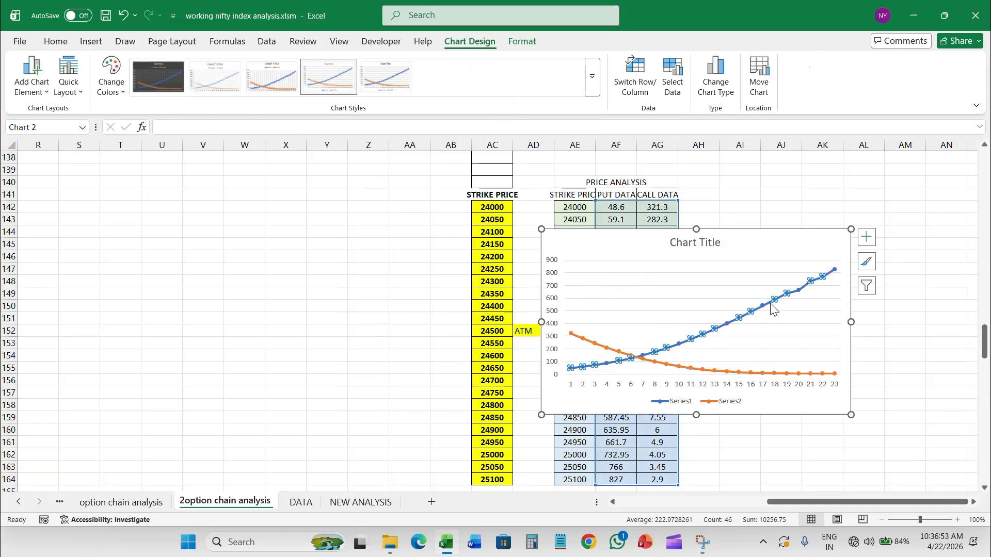
Change the outline of the put price line in the chart to dark green.
{"action": "left_click", "coordinate": [771, 308]}
{"action": "right_click", "coordinate": [784, 298]}
{"action": "left_click", "coordinate": [813, 269]}
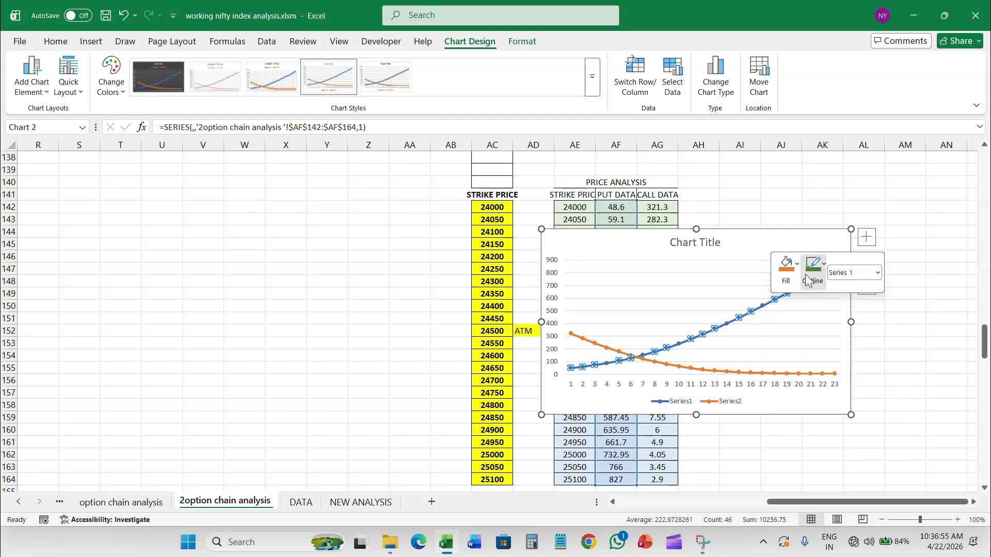
{"action": "scroll", "coordinate": [967, 103], "scroll_direction": "down", "scroll_amount": 2}
{"action": "left_click", "coordinate": [967, 80]}
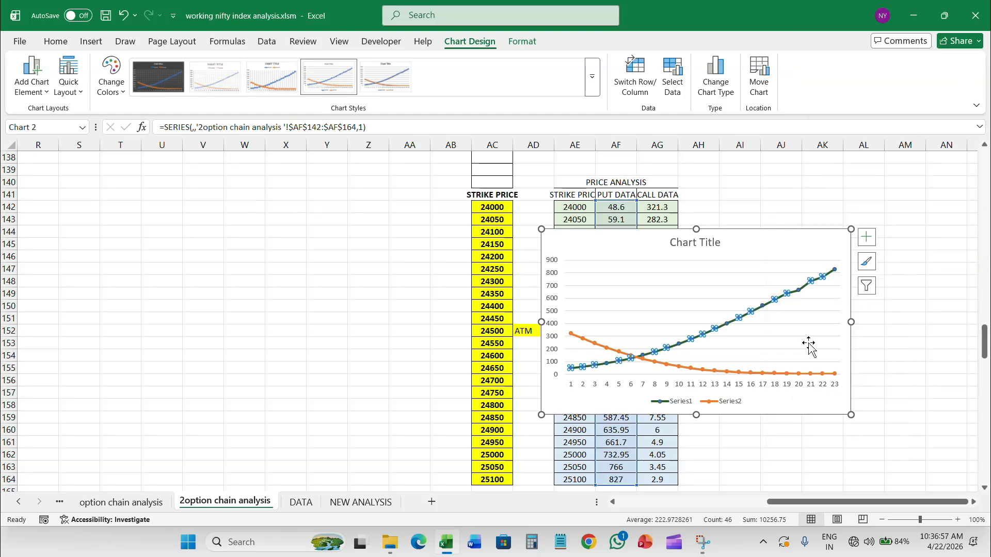
Change the outline of the call price line in the chart to light blue.
{"action": "left_click", "coordinate": [719, 367]}
{"action": "right_click", "coordinate": [720, 367]}
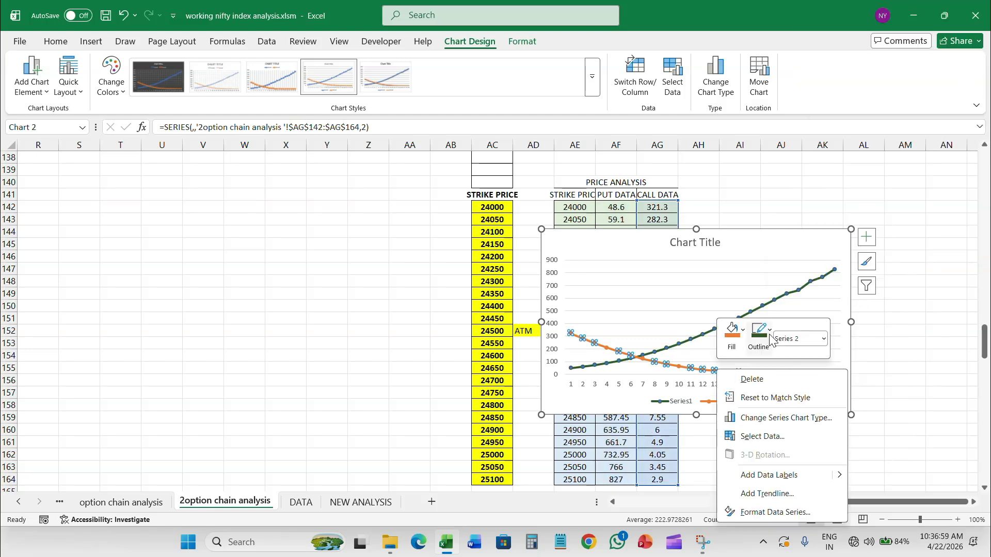
{"action": "left_click", "coordinate": [759, 336]}
{"action": "scroll", "coordinate": [852, 190], "scroll_direction": "down", "scroll_amount": 2}
{"action": "left_click", "coordinate": [861, 189]}
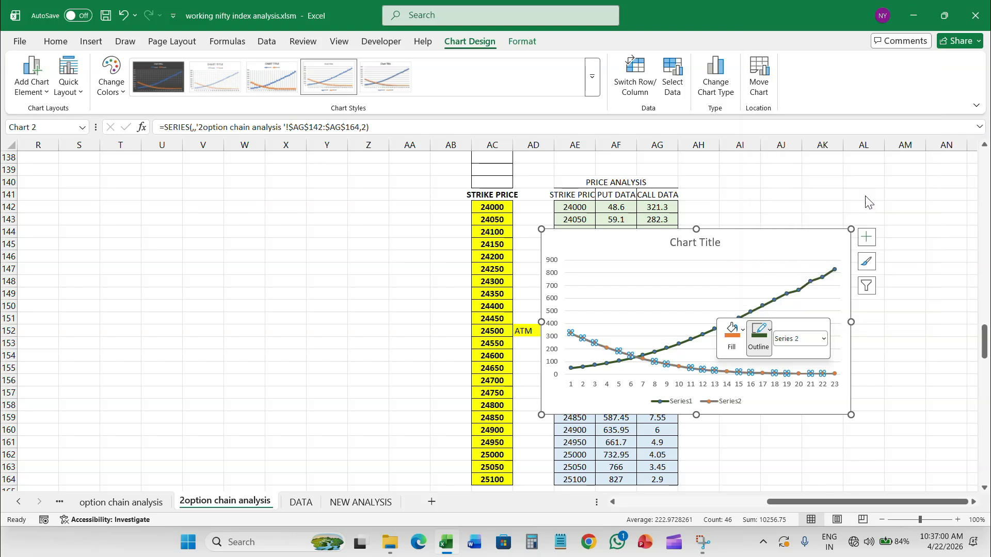
Title the chart PRICE ANALYSIS and move it beside the price table, starting around column AI.
{"action": "triple_click", "coordinate": [701, 243]}
{"action": "type", "text": "P"}
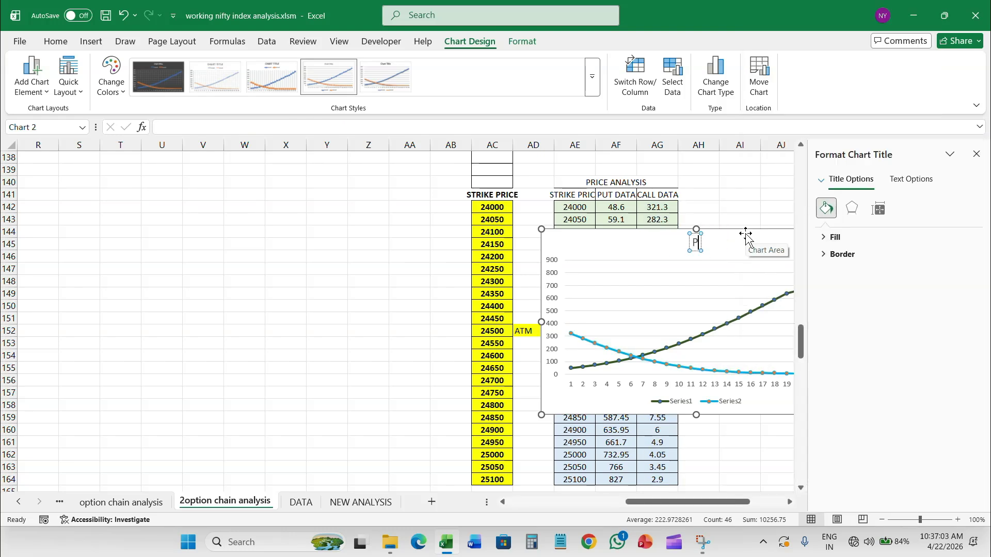
{"action": "type", "text": "RICE ANALYSIS"}
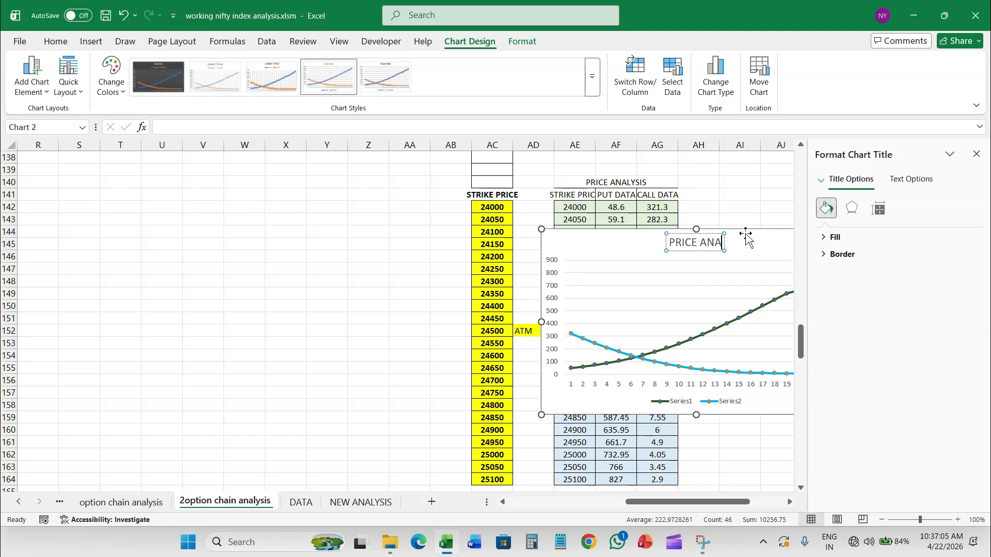
{"action": "left_click", "coordinate": [591, 261]}
{"action": "left_click", "coordinate": [976, 158]}
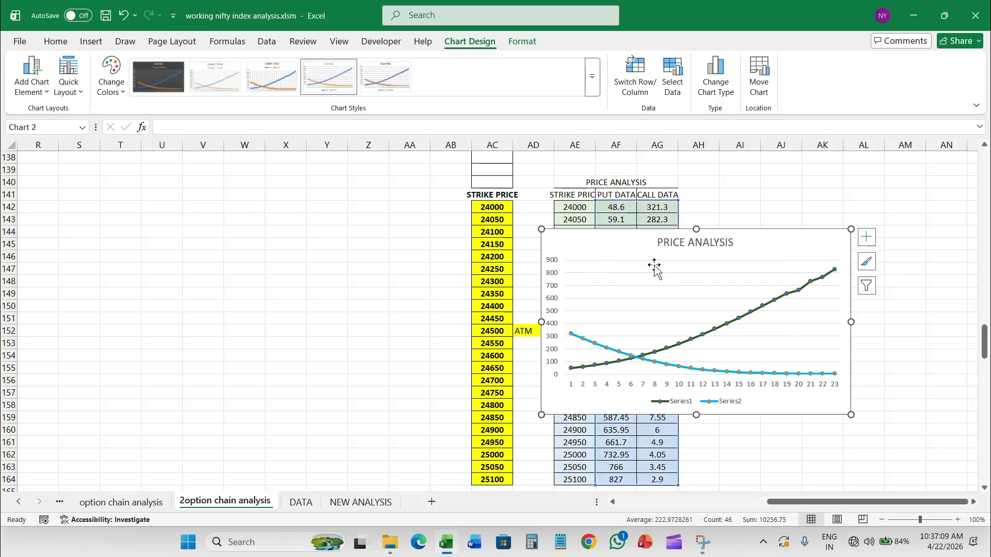
{"action": "left_click_drag", "start_coordinate": [655, 261], "coordinate": [826, 262]}
Set the chart's horizontal axis labels to the strike prices in AE142:AE164.
{"action": "left_click", "coordinate": [806, 386]}
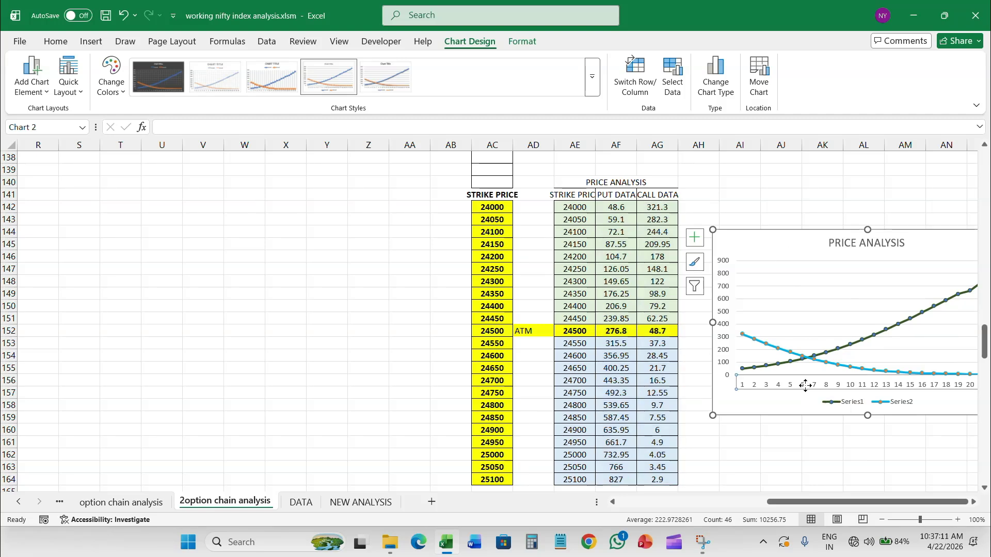
{"action": "right_click", "coordinate": [808, 393]}
{"action": "left_click", "coordinate": [856, 301]}
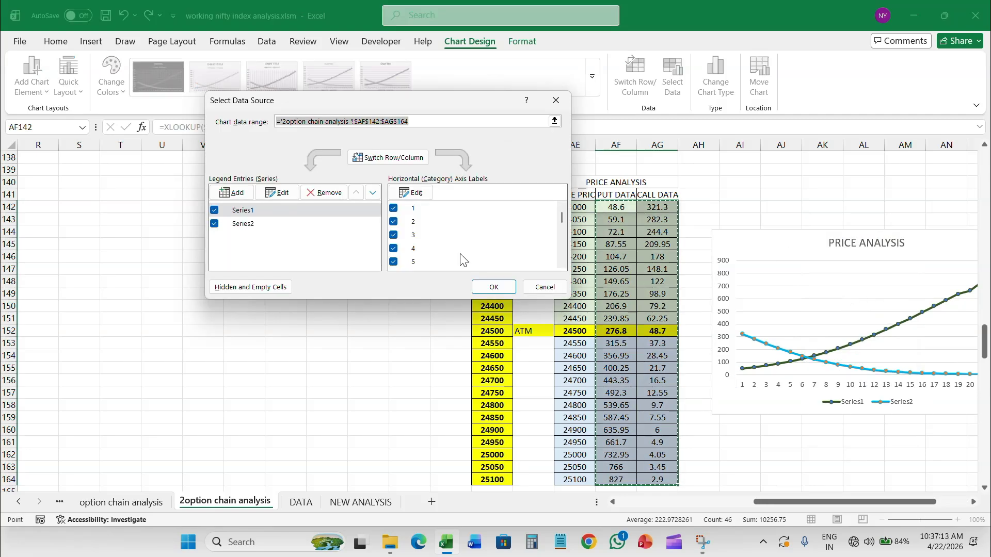
{"action": "left_click", "coordinate": [400, 195]}
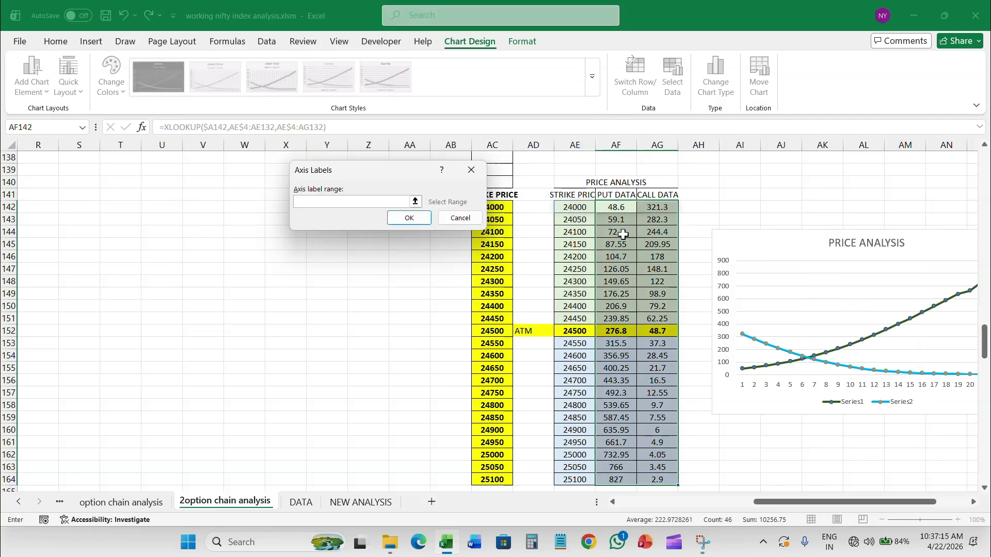
{"action": "left_click_drag", "start_coordinate": [574, 207], "coordinate": [583, 455]}
{"action": "left_click", "coordinate": [412, 218]}
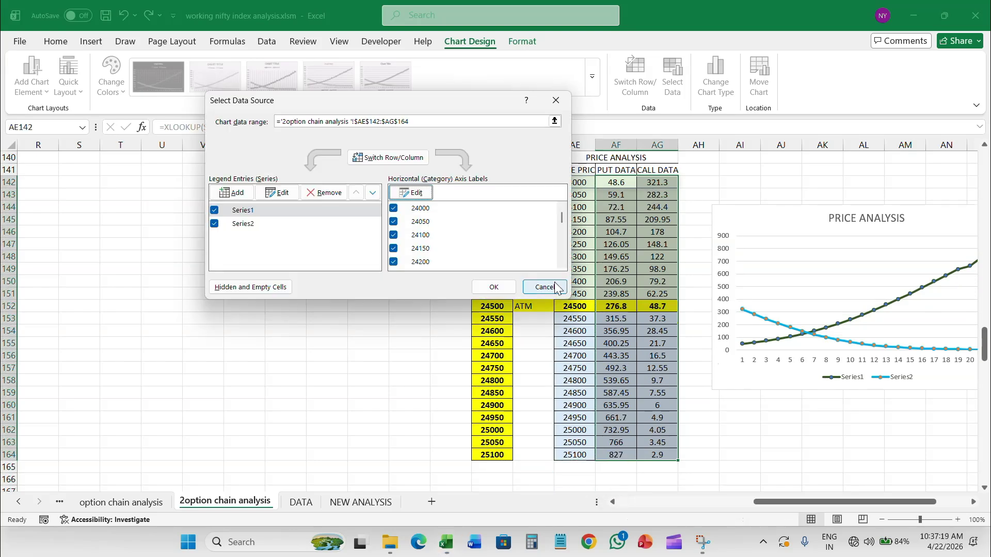
{"action": "left_click", "coordinate": [492, 288]}
{"action": "scroll", "coordinate": [774, 310], "scroll_direction": "right", "scroll_amount": 5}
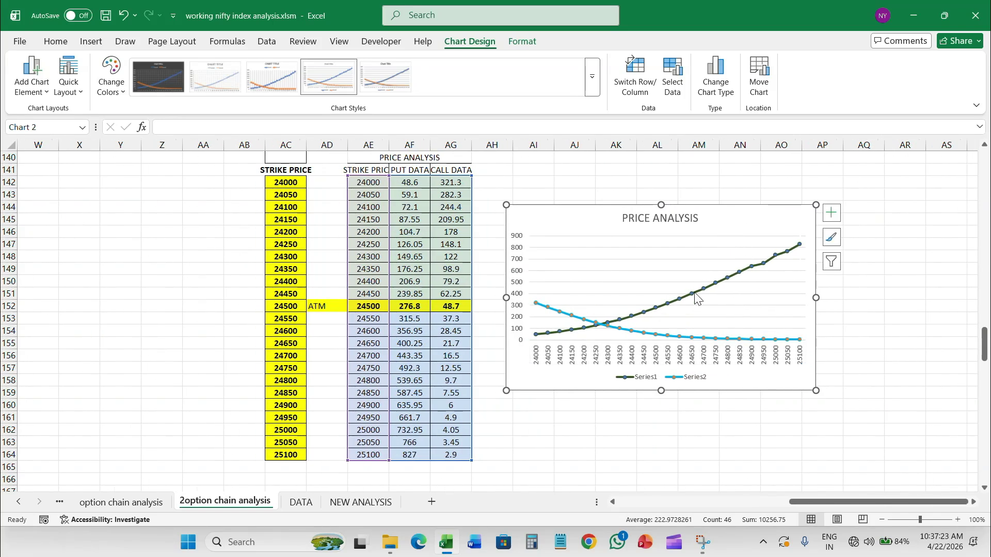
{"action": "left_click", "coordinate": [695, 297]}
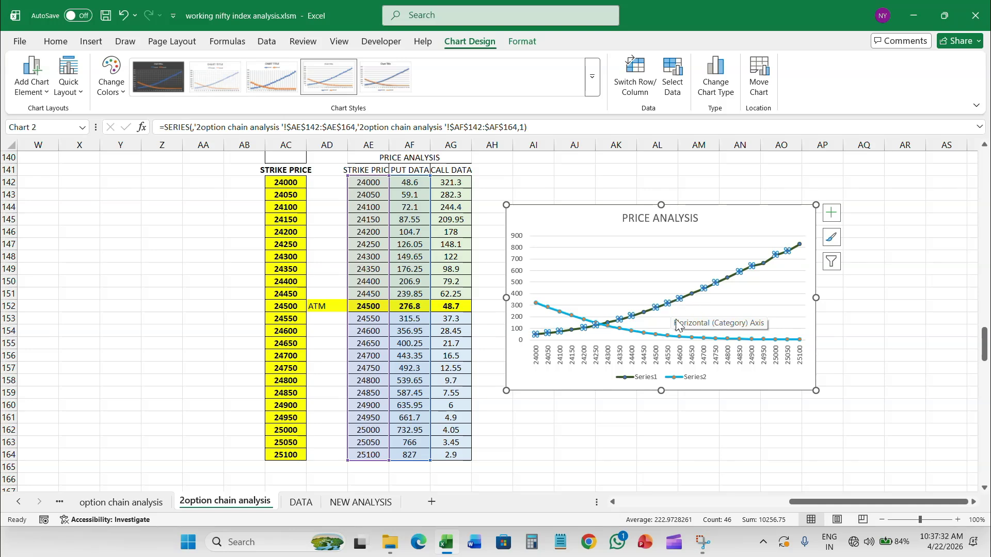
{"action": "key", "text": "Escape"}
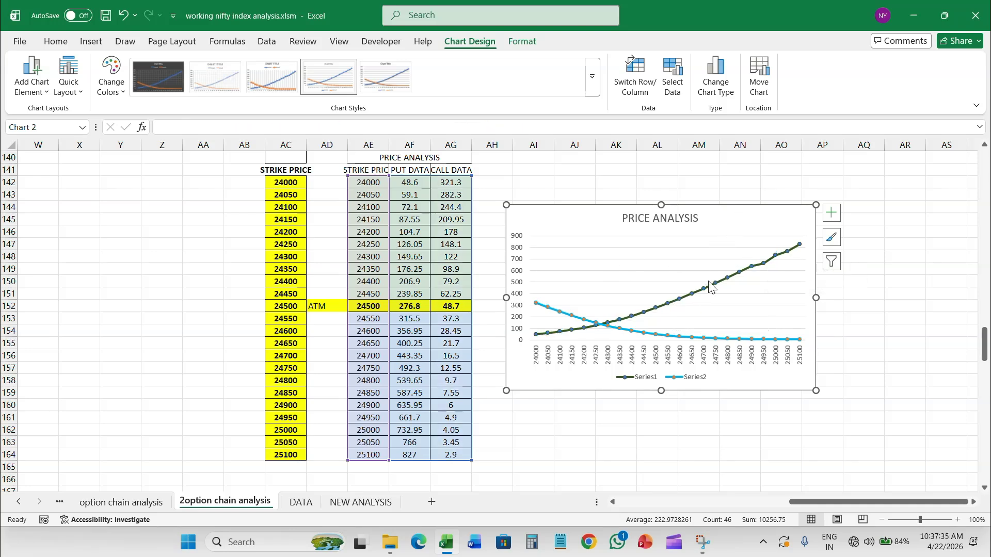